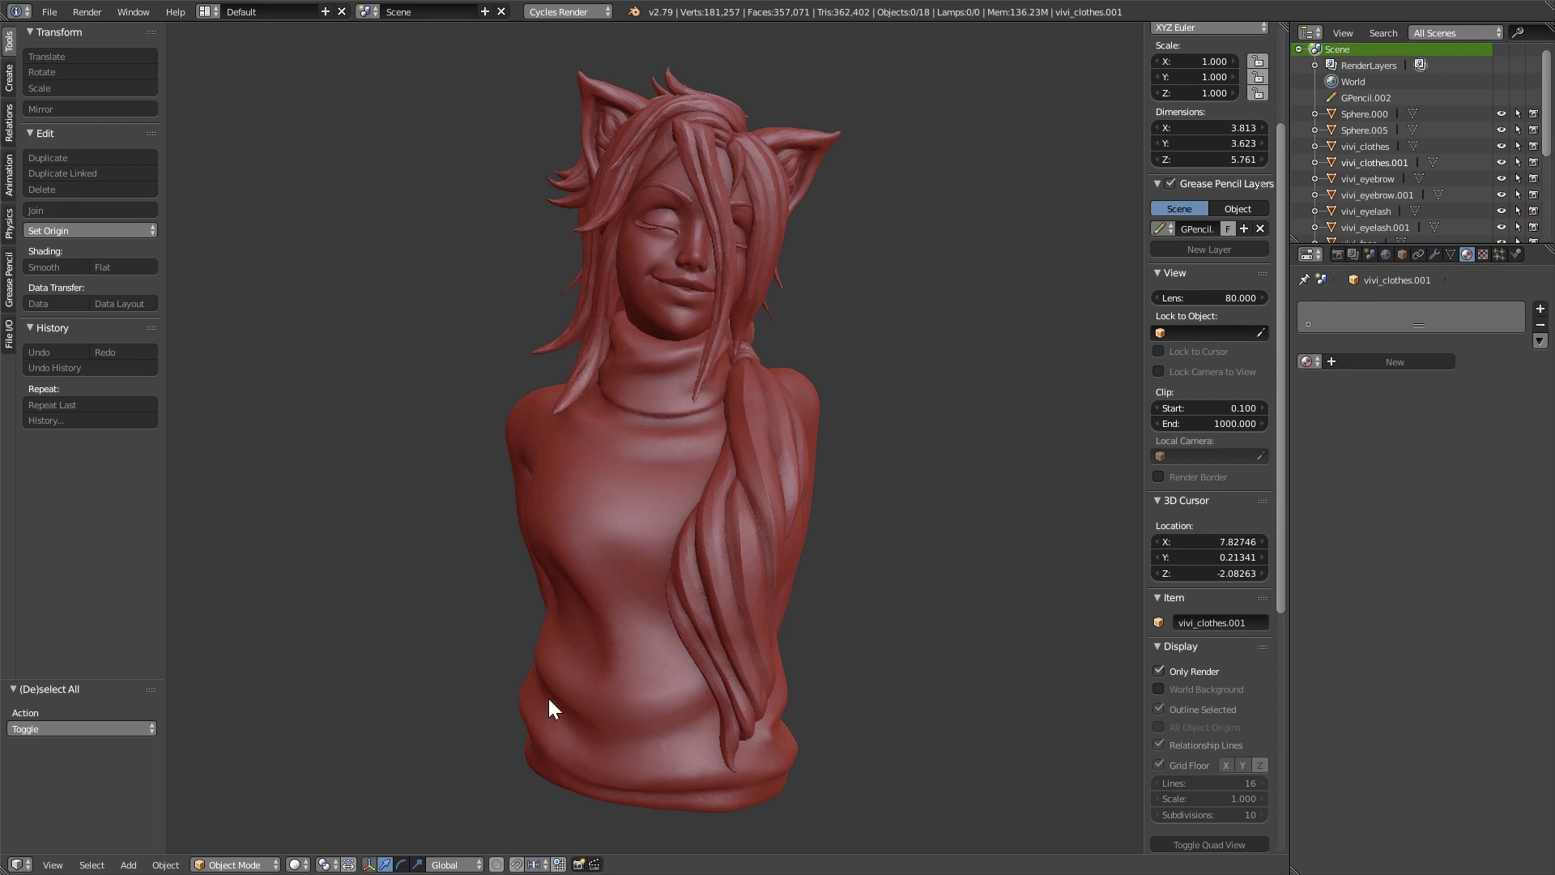
Enter Sculpt Mode on the bust's sweater, choose the Clay Strips brush and enable Dyntopo, accepting the vertex data warning
right_click(576, 704)
key(Tab)
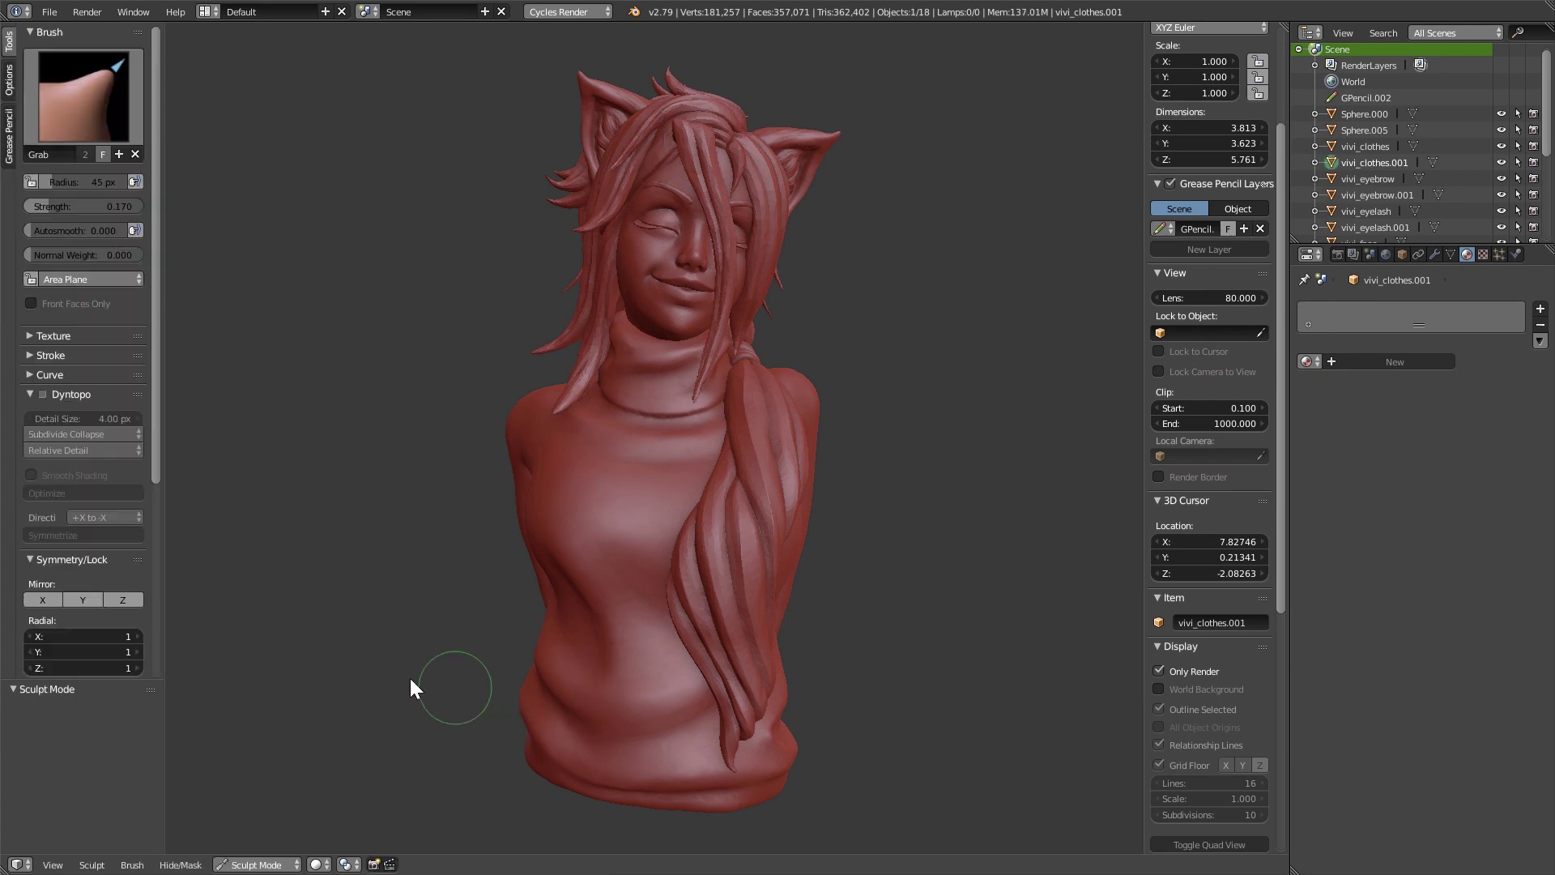
click(91, 86)
click(204, 198)
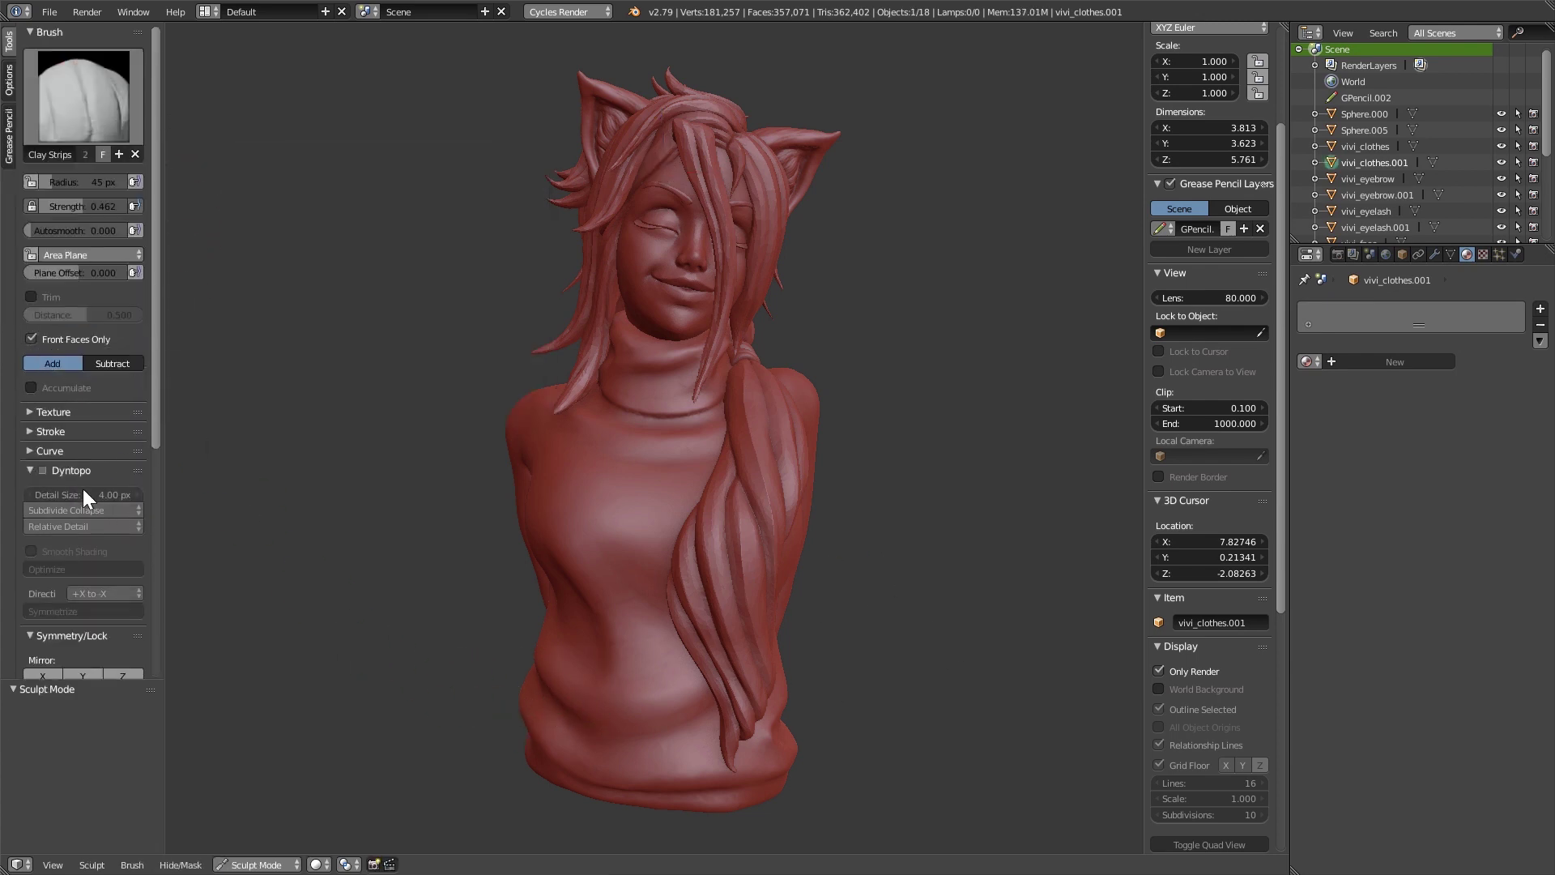
click(42, 471)
click(156, 473)
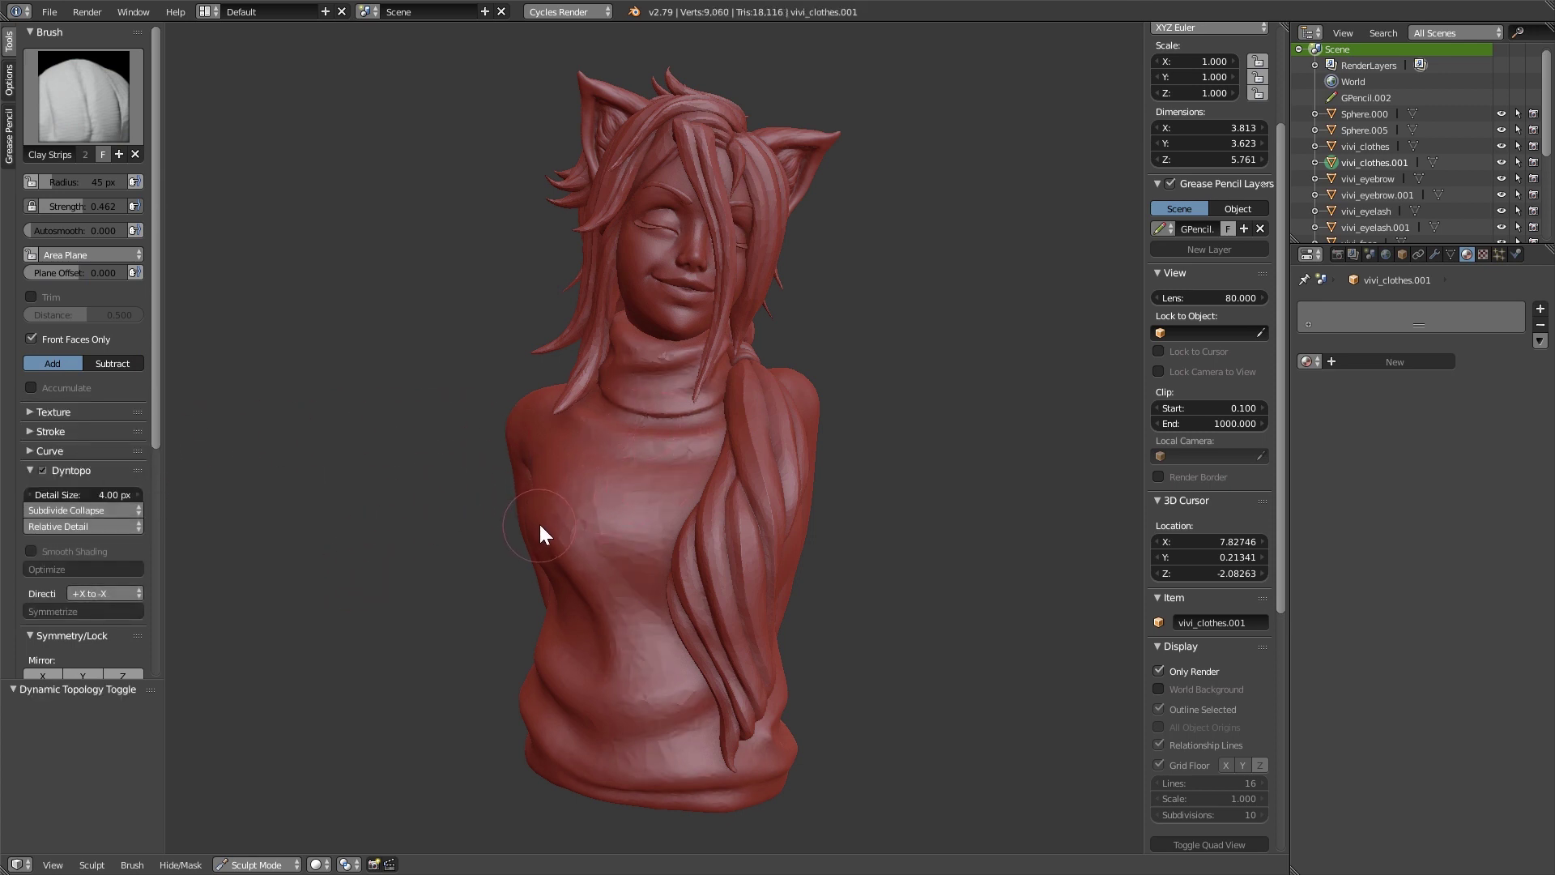
Enlarge the Grab brush and pull the sweater's chest and lower sides outward
key(f)
click(660, 538)
key(g)
key(ctrl+z)
key(ctrl+z)
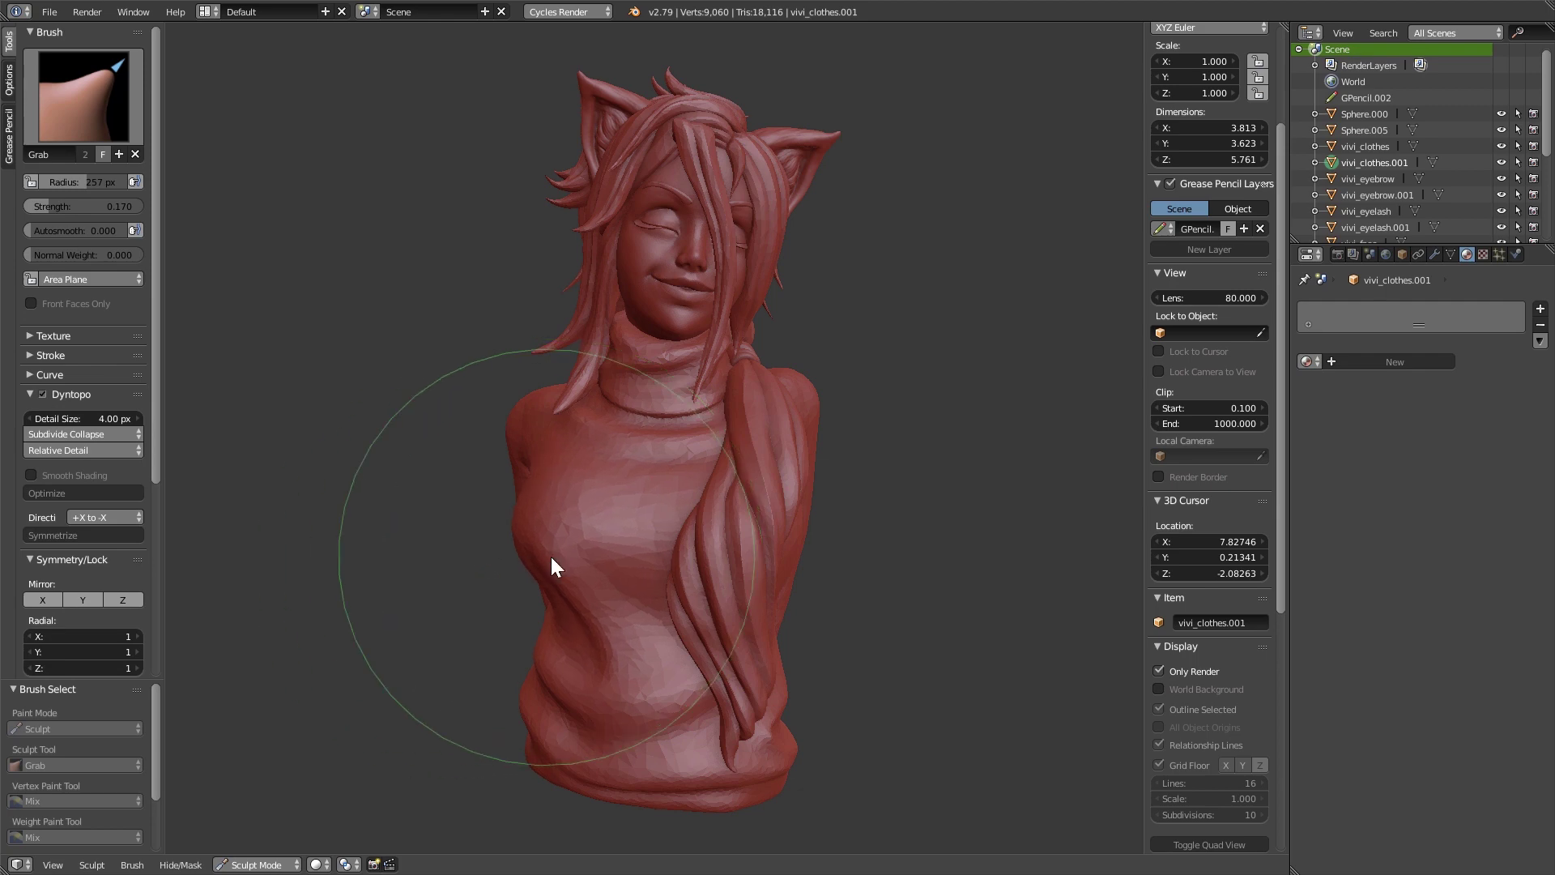
key(f)
click(865, 624)
drag(761, 674, 834, 677)
key(f)
click(653, 703)
mouse_move(562, 719)
mouse_down()
mouse_move(496, 755)
mouse_move(527, 741)
mouse_up()
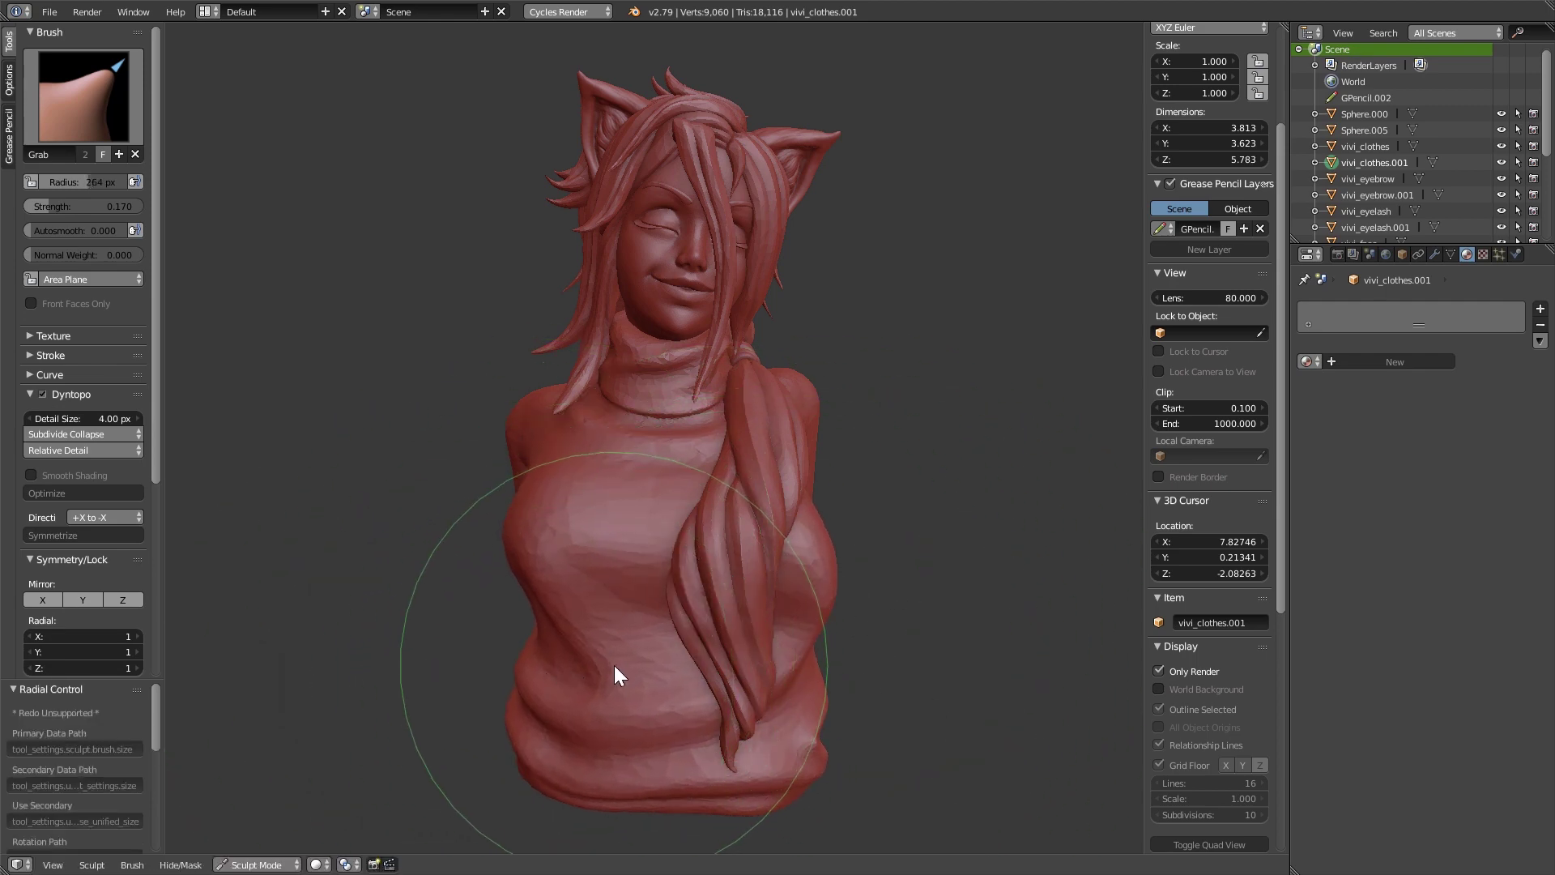
Set the Grab brush radius to 277 px and pull the sweater's ponytail side outward from several angles
middle_drag(614, 664, 768, 638)
mouse_move(768, 638)
mouse_down()
mouse_move(887, 638)
mouse_move(863, 653)
mouse_up()
middle_drag(864, 653, 694, 656)
key(f)
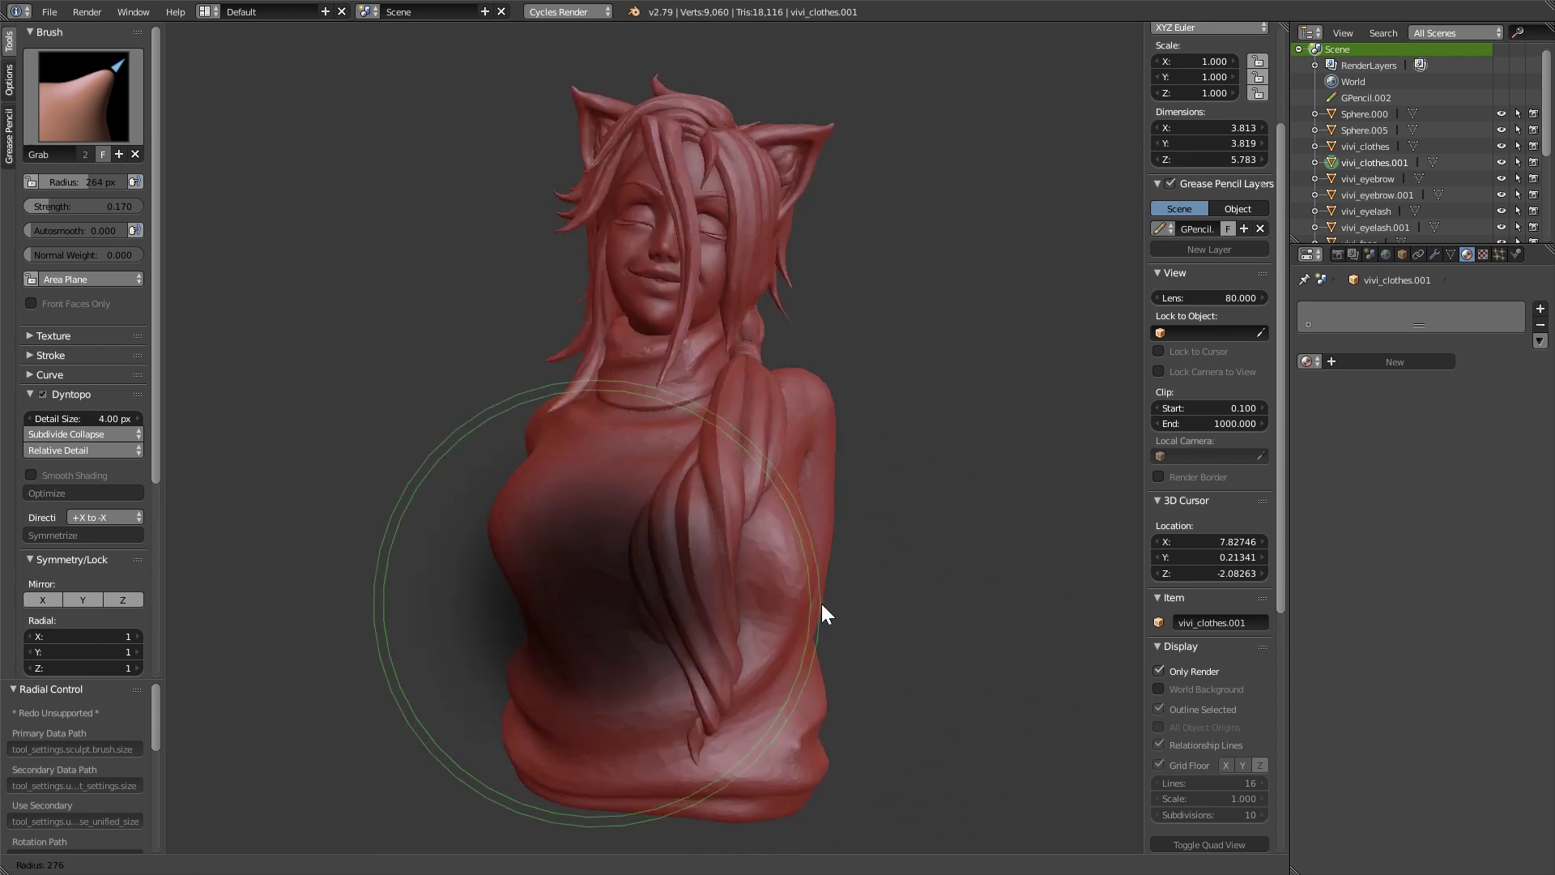
click(822, 604)
drag(795, 454, 847, 448)
middle_drag(838, 583, 862, 599)
drag(815, 664, 858, 669)
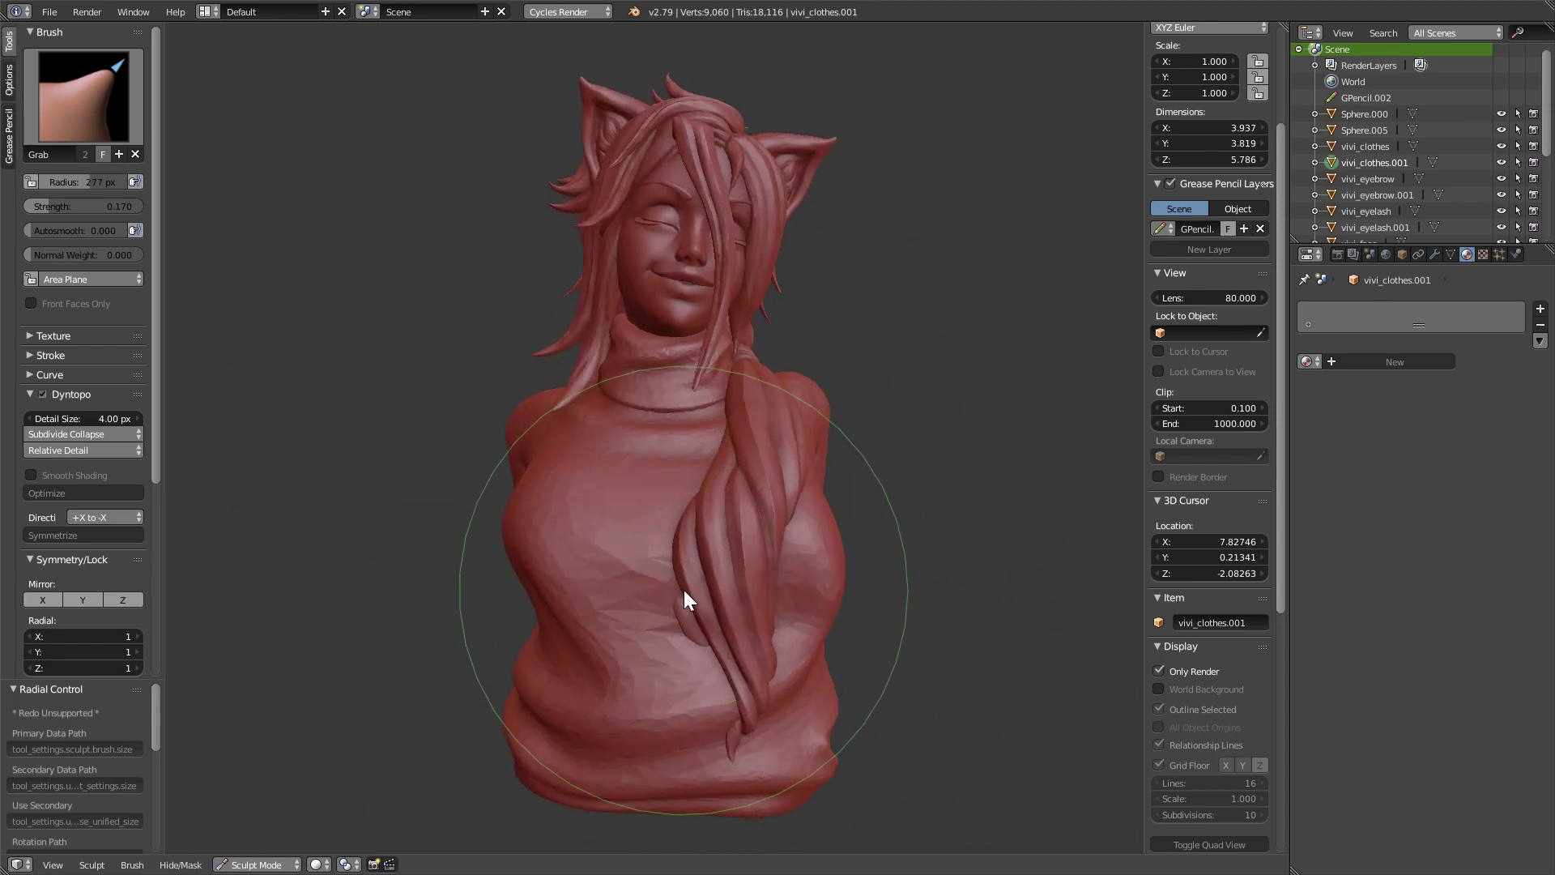
Undo the recent Grab strokes on the sweater one at a time and redo them
key(ctrl+z)
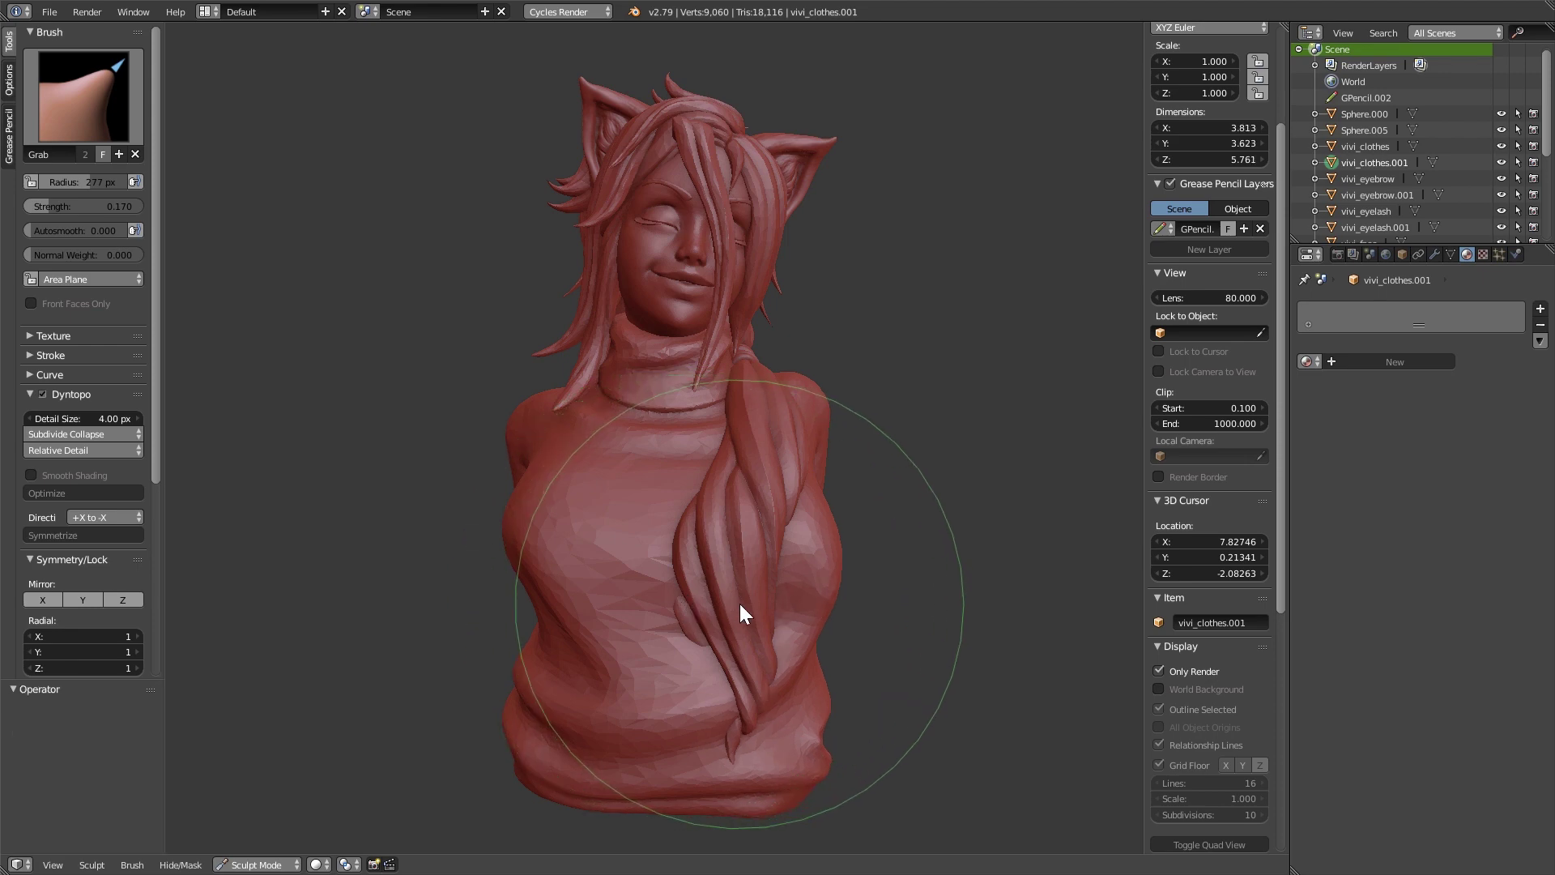
key(ctrl+z)
key(ctrl+z)
key(ctrl+z)
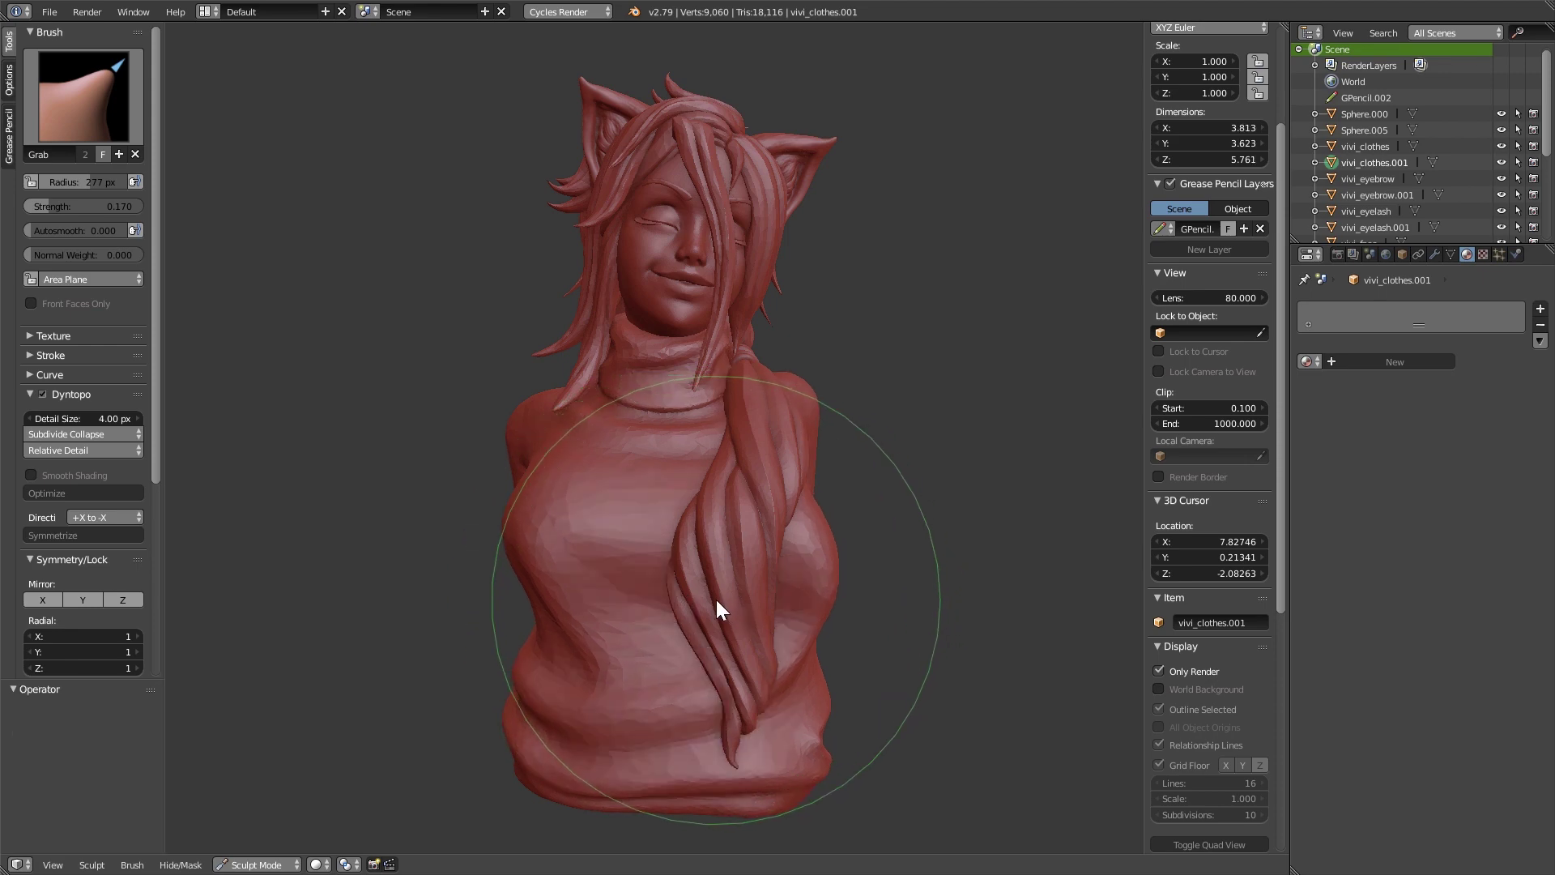
key(ctrl+shift+z)
key(ctrl+shift+z)
key(ctrl+shift+z)
key(ctrl+shift+z)
key(ctrl+shift+z)
key(ctrl+z)
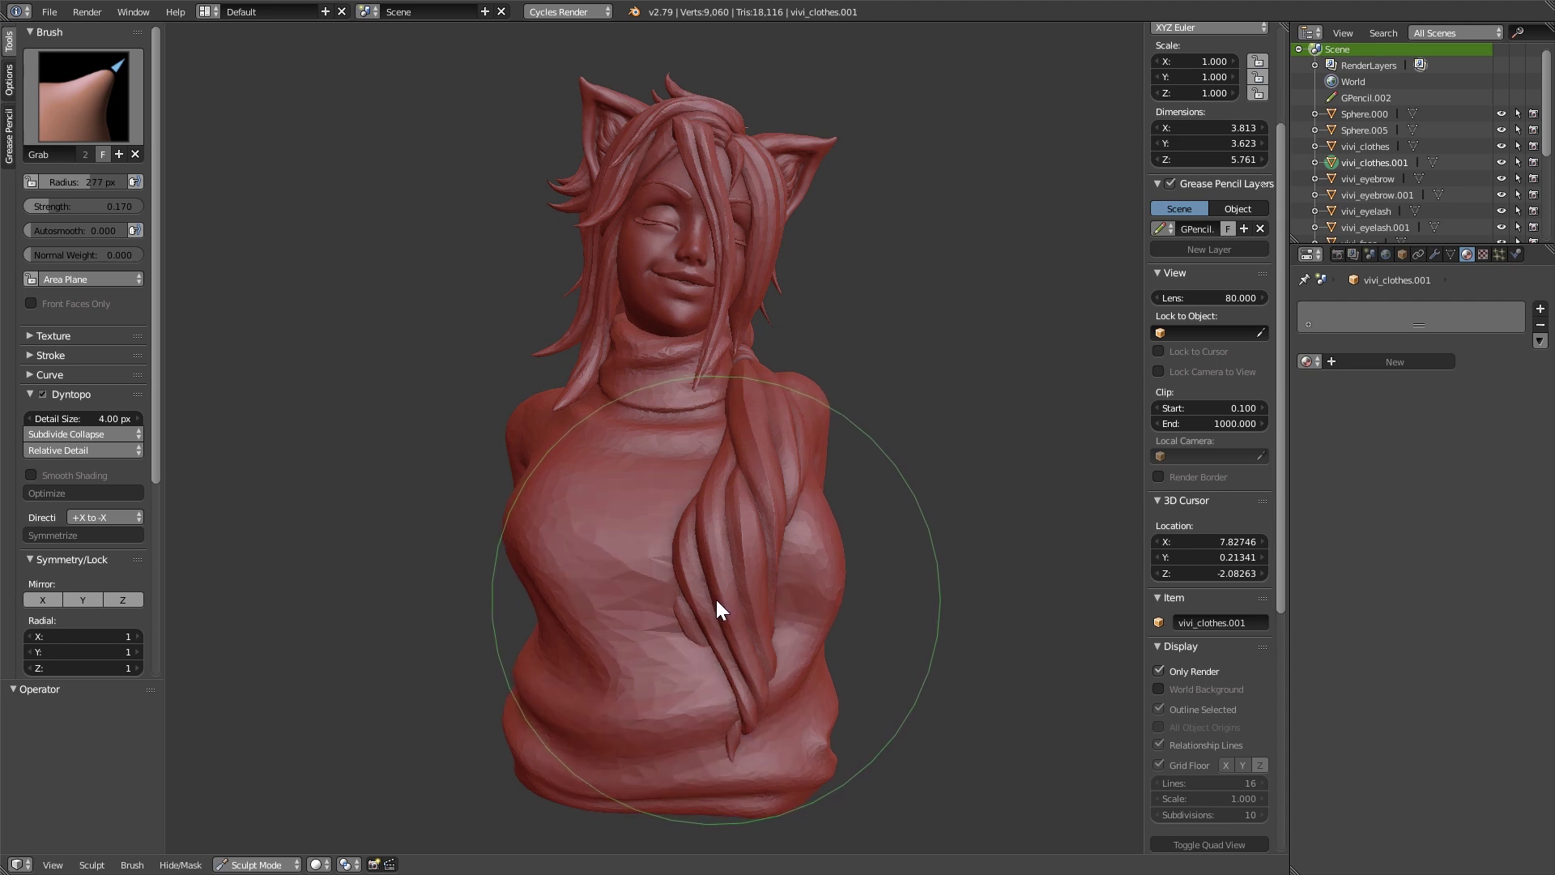
mouse_move(859, 537)
middle_down()
mouse_move(941, 540)
mouse_move(852, 547)
middle_up()
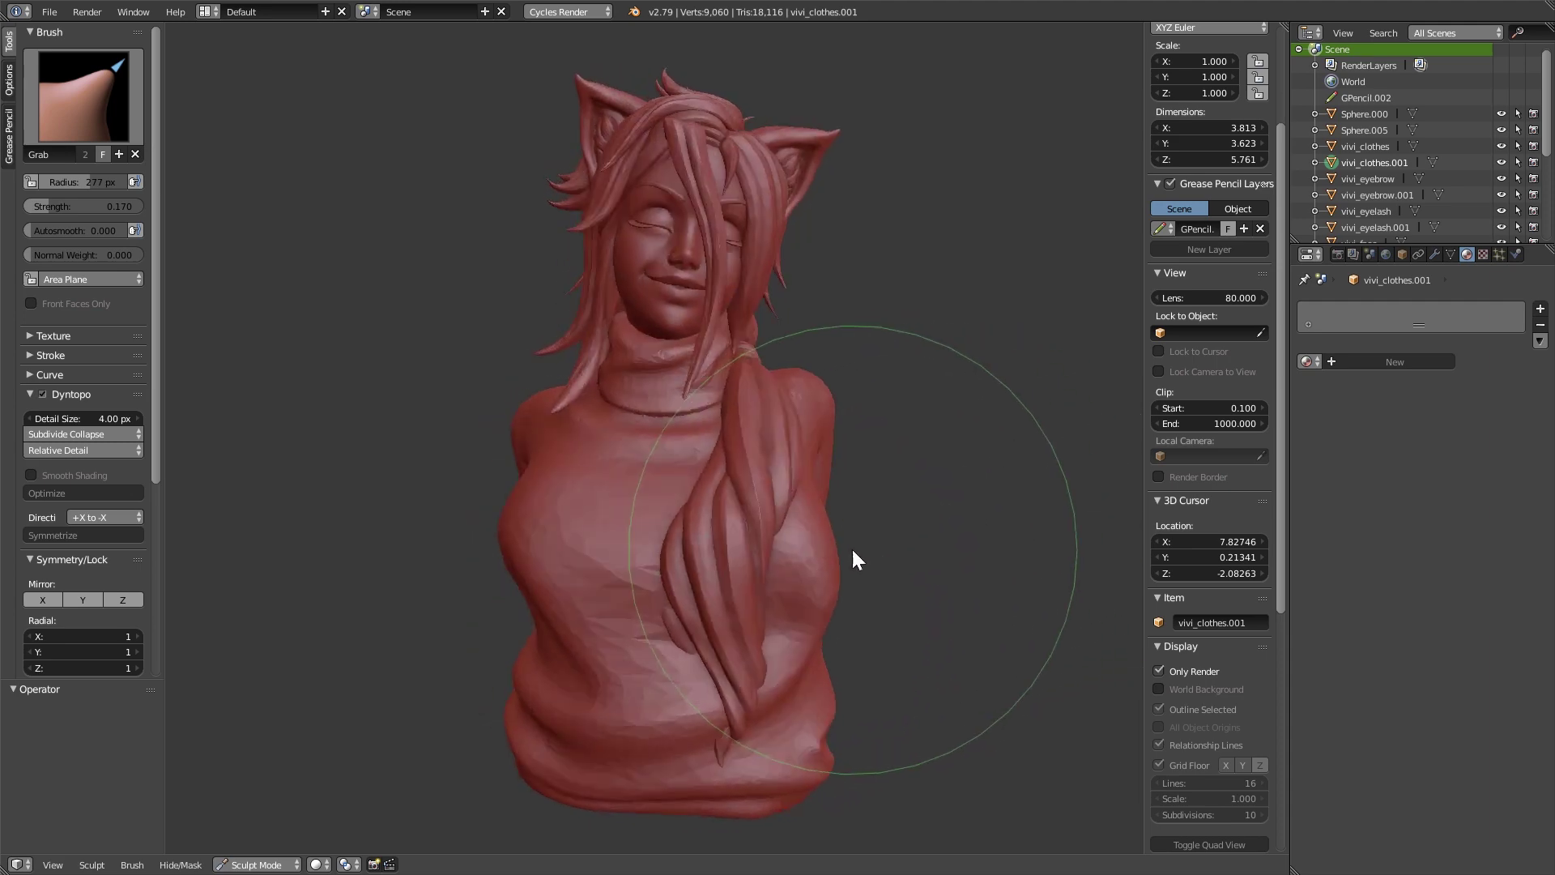
Return the sweater to Object Mode and undo its whole sculpting session
click(253, 843)
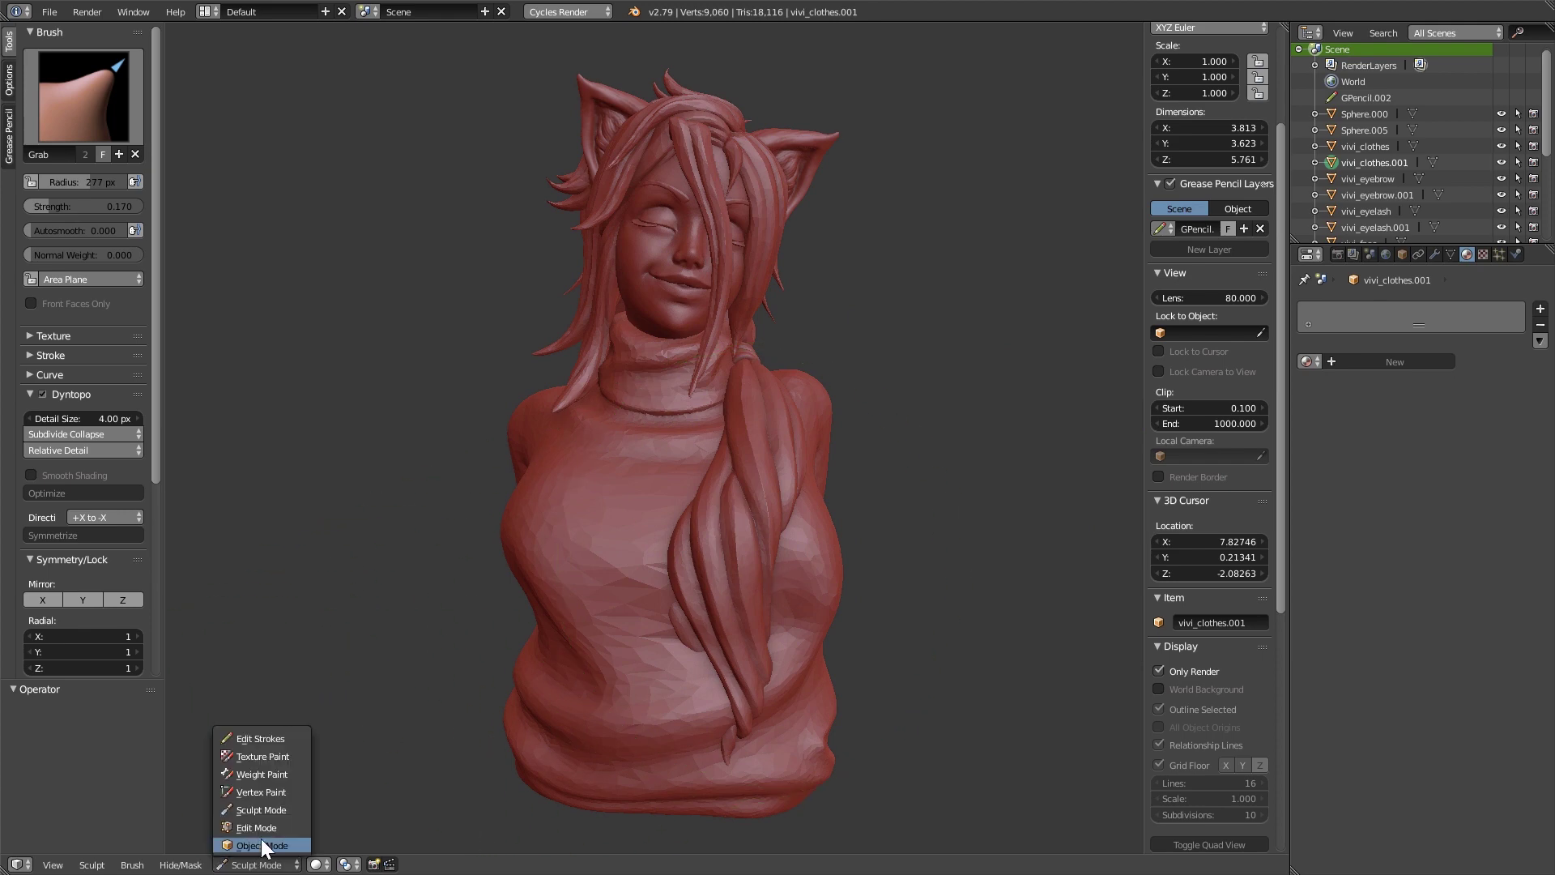
click(266, 843)
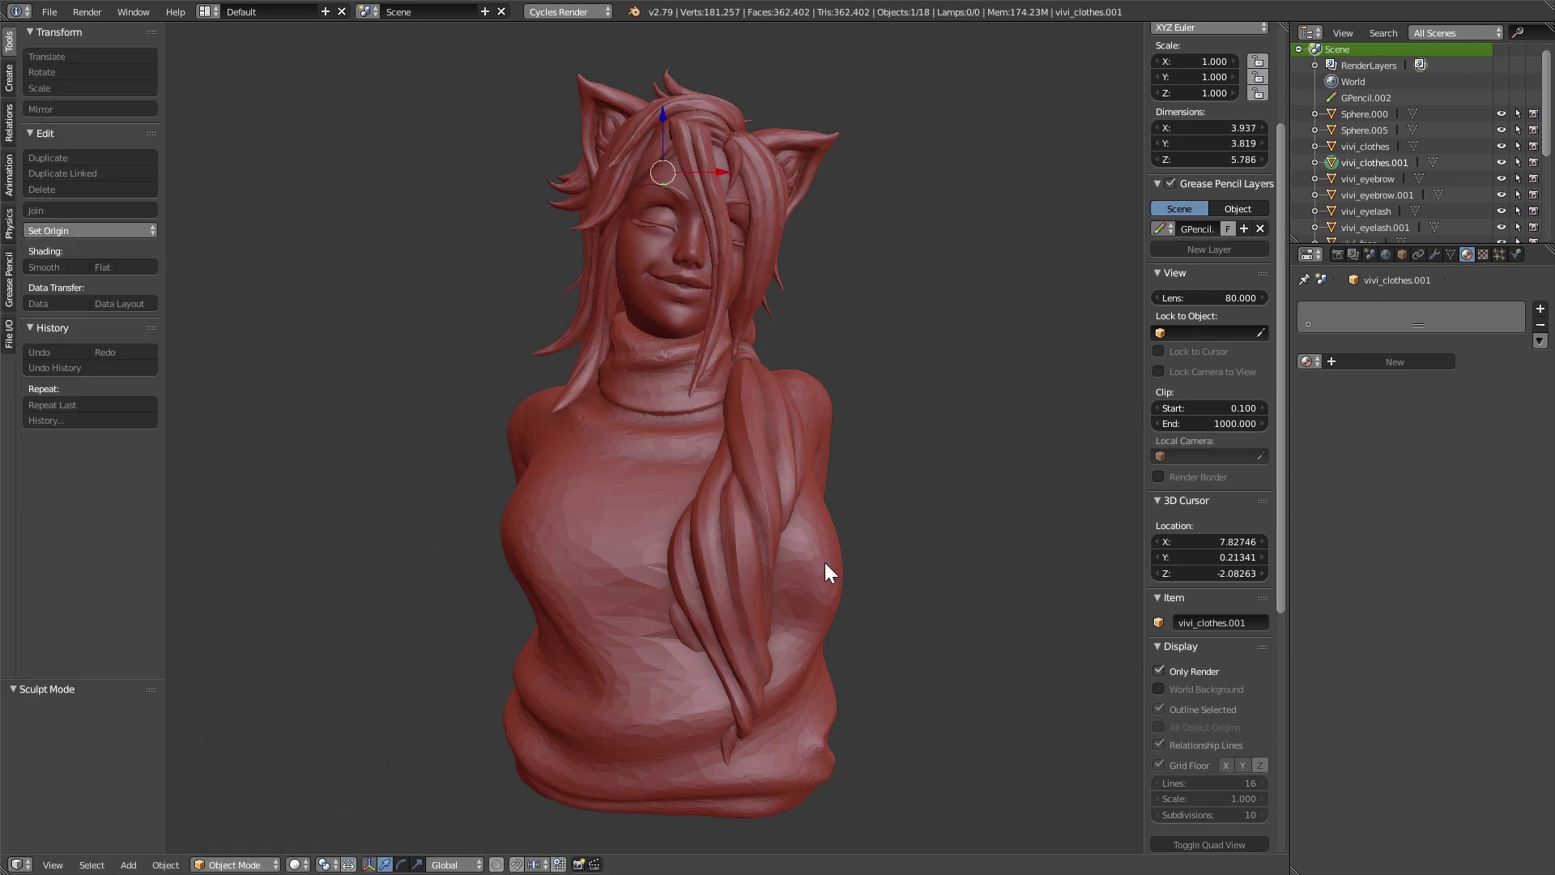
key(ctrl+z)
mouse_move(801, 483)
middle_down()
mouse_move(824, 514)
mouse_move(1135, 513)
mouse_move(850, 509)
mouse_move(800, 489)
middle_up()
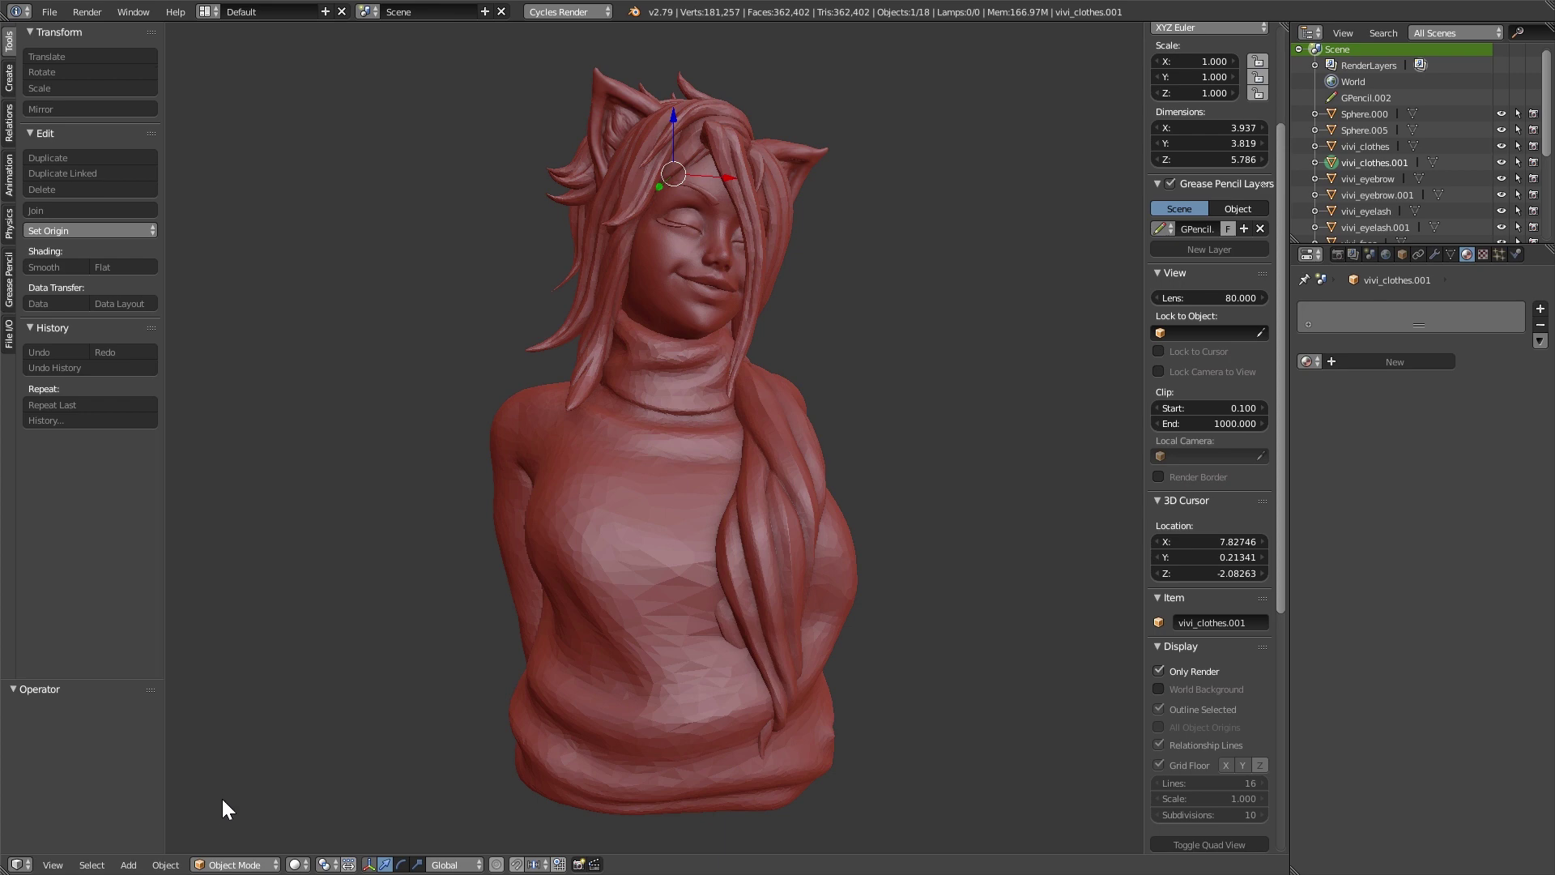
middle_drag(541, 677, 512, 685)
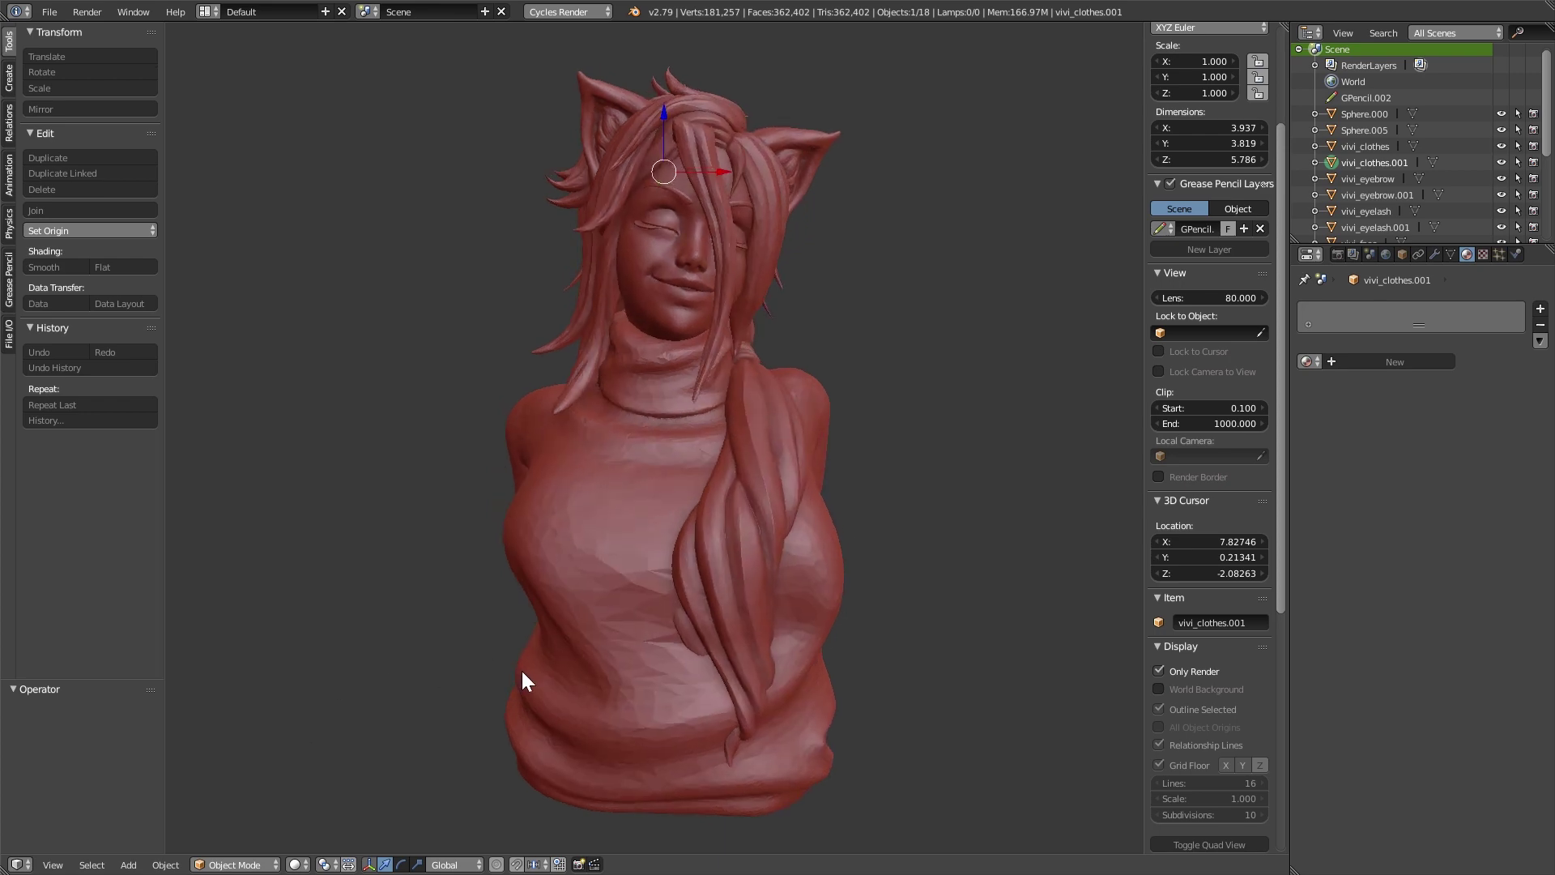
key(ctrl+z)
Re-enter Sculpt Mode on the original sweater and enable Dyntopo, accepting the vertex data warning
key(ctrl+Tab)
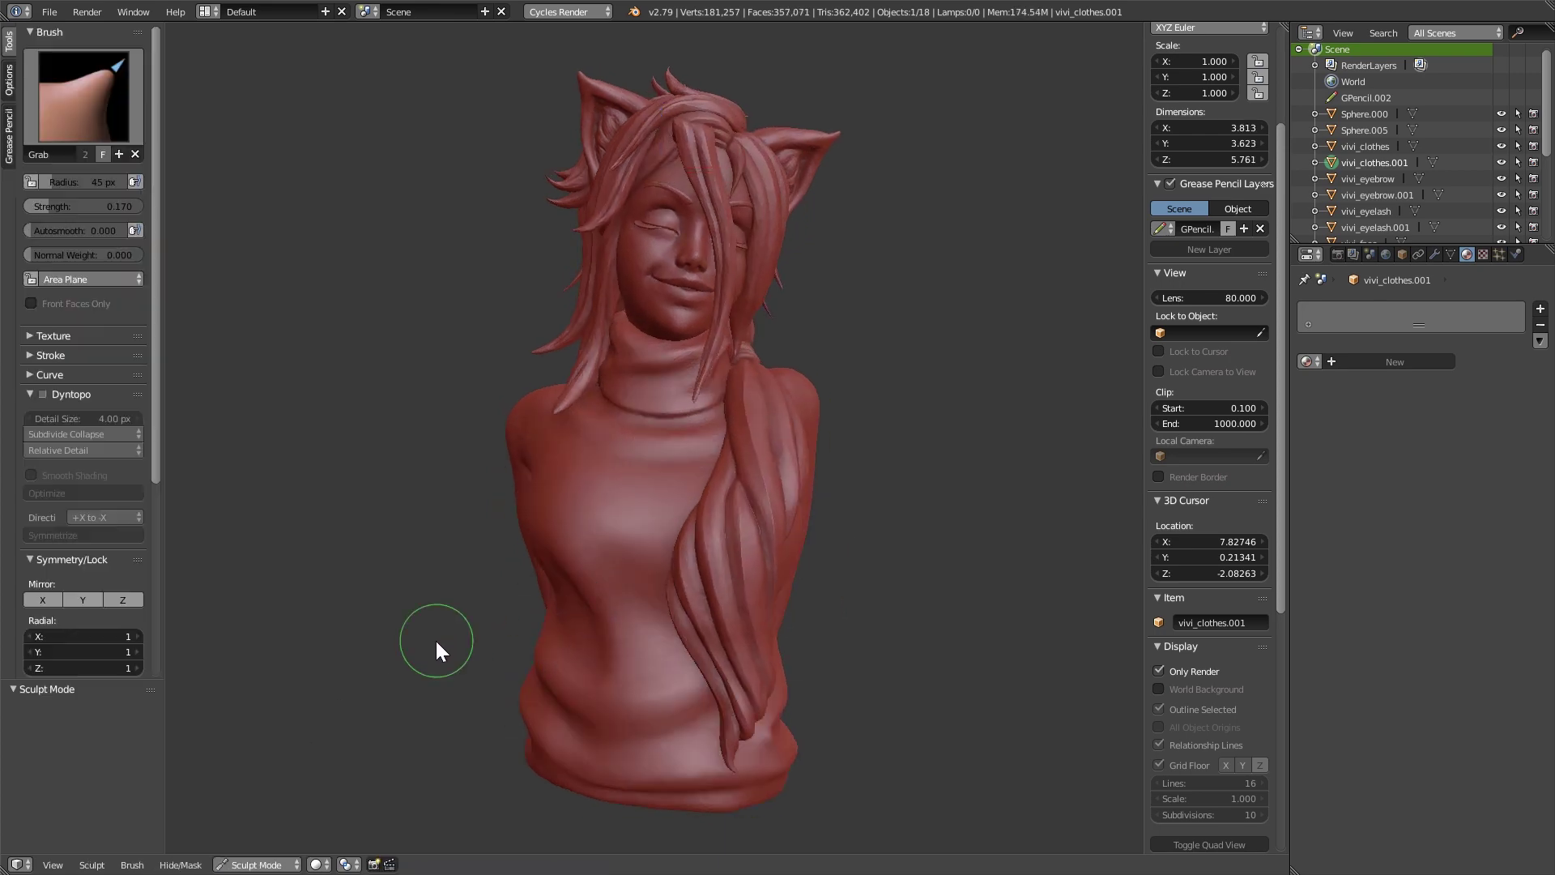
click(43, 394)
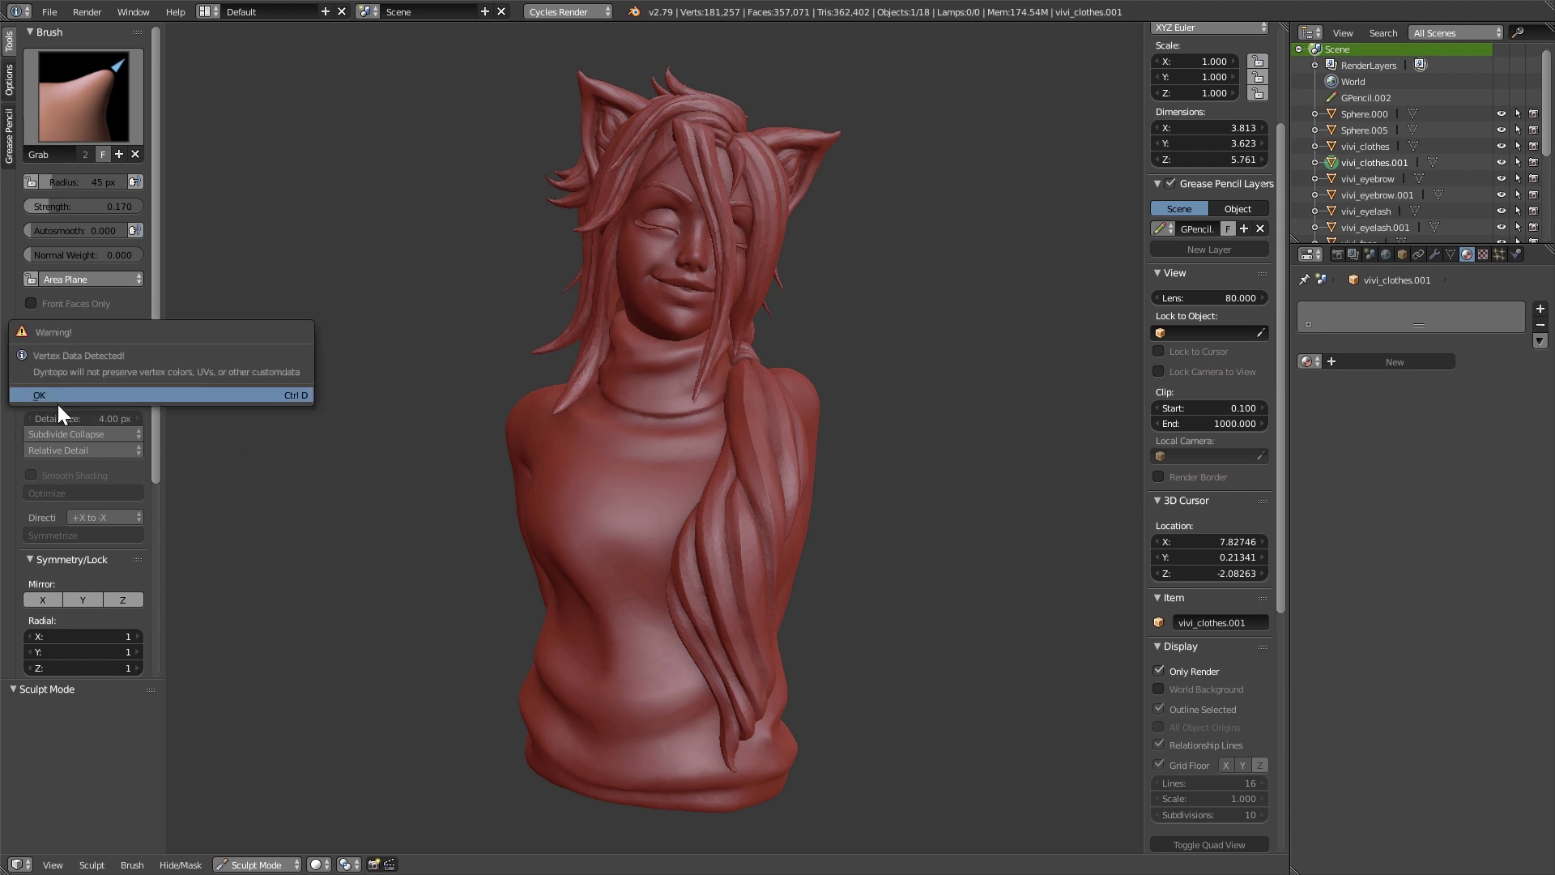
click(57, 405)
Build up the sweater's chest with the Clay Strips brush at a 79 px radius
key(f)
click(672, 468)
key(3)
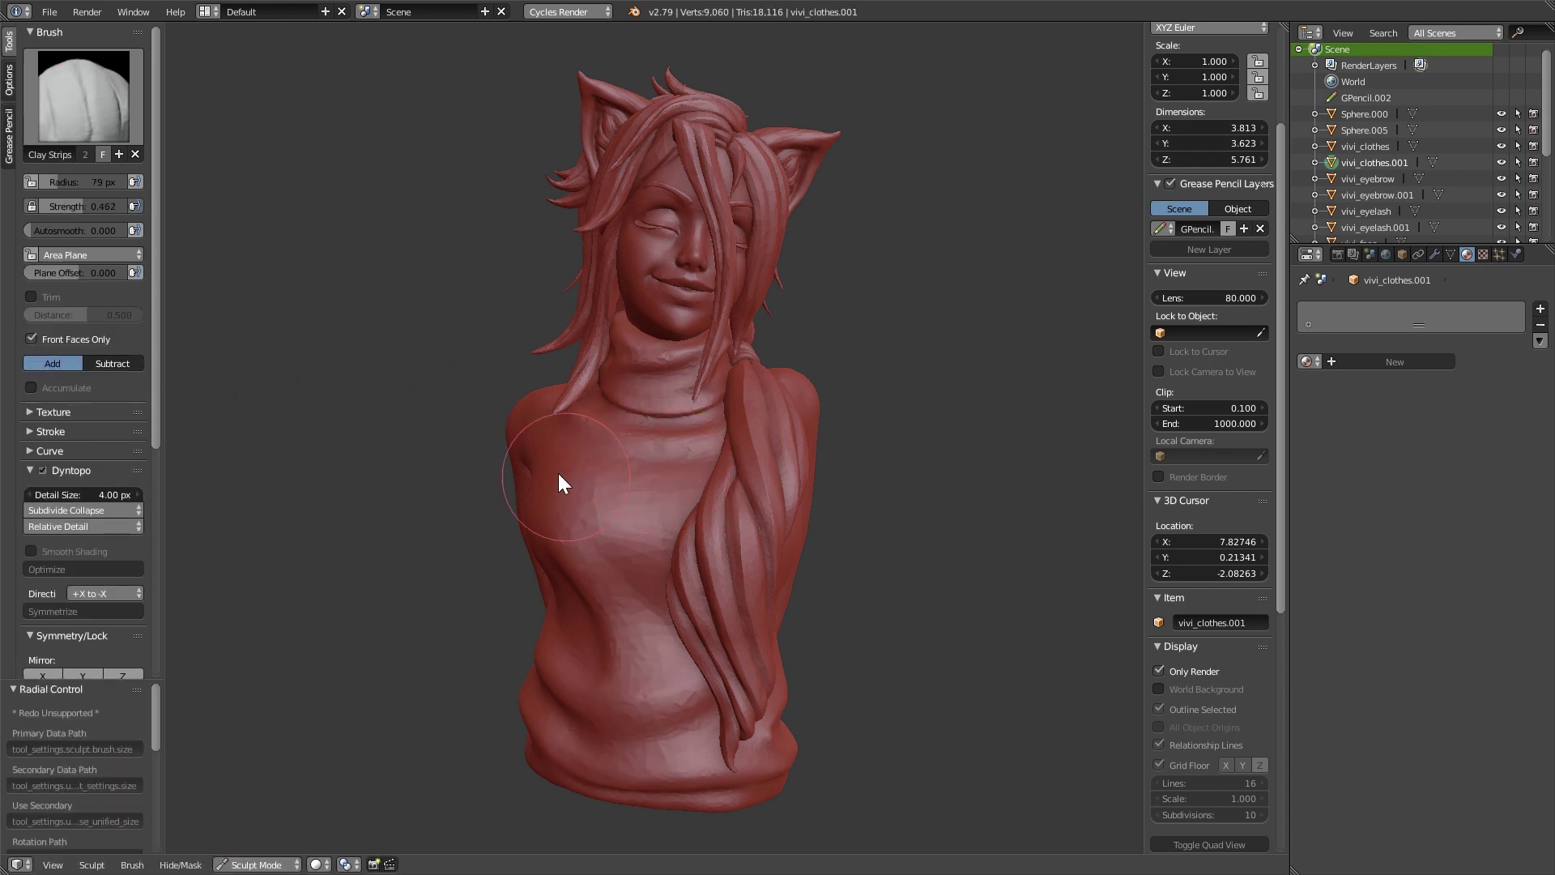
ctrl+middle_drag(624, 546, 576, 521)
mouse_move(576, 521)
mouse_down()
mouse_move(634, 565)
mouse_move(702, 547)
mouse_up()
Pull the sweater's chest and waist outward on both sides using the Grab brush, enlarged to a 381 px radius
key(f)
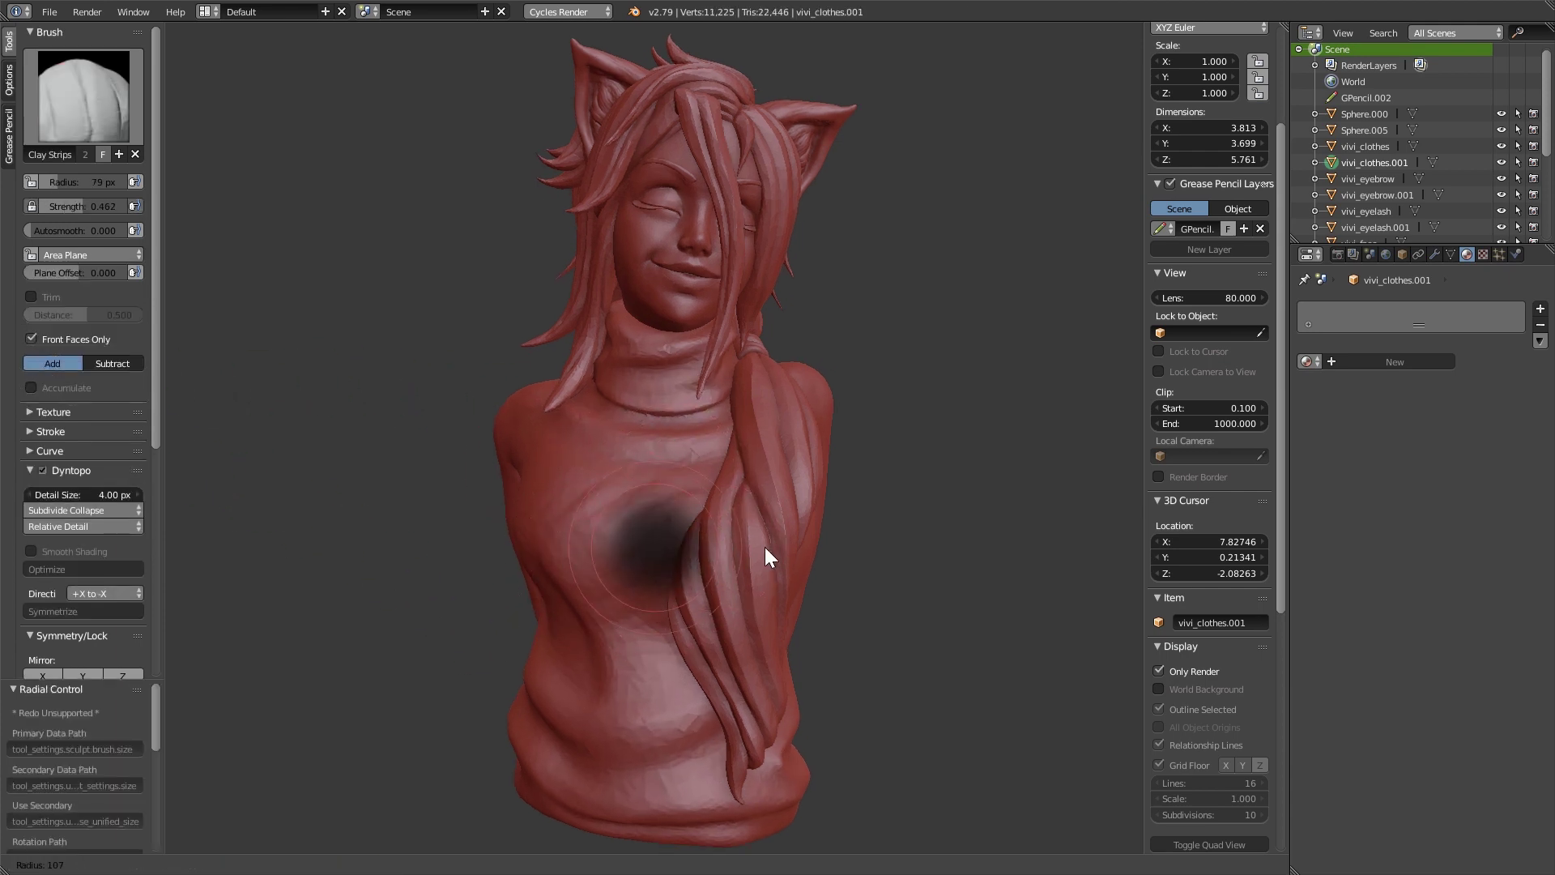
click(838, 546)
key(g)
drag(793, 526, 876, 512)
key(f)
click(721, 560)
drag(572, 560, 437, 632)
drag(732, 707, 916, 668)
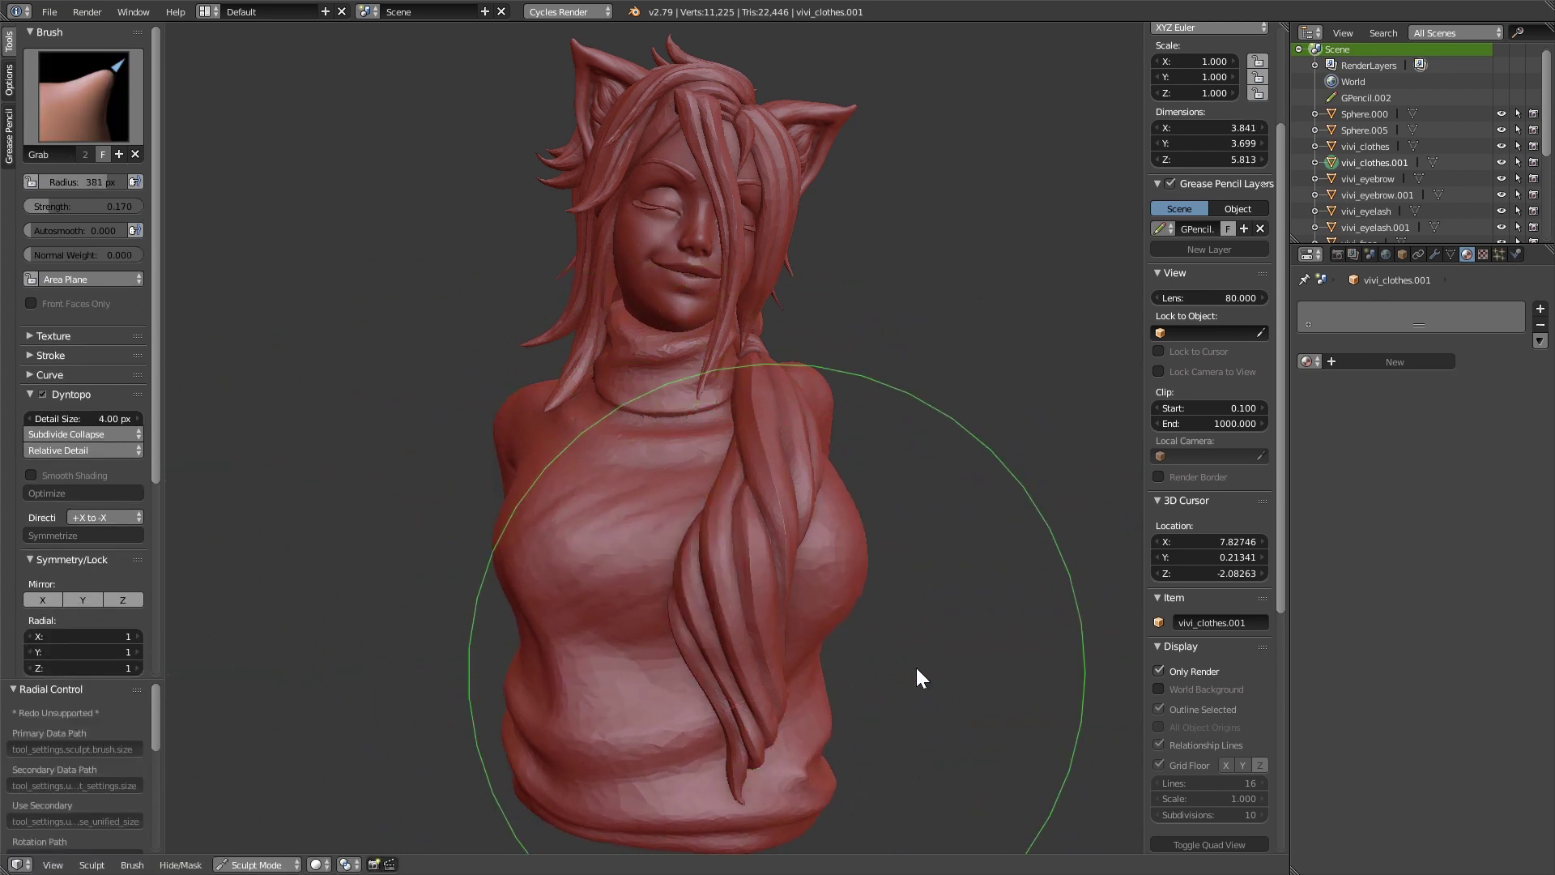
drag(785, 653, 903, 629)
middle_drag(852, 613, 867, 605)
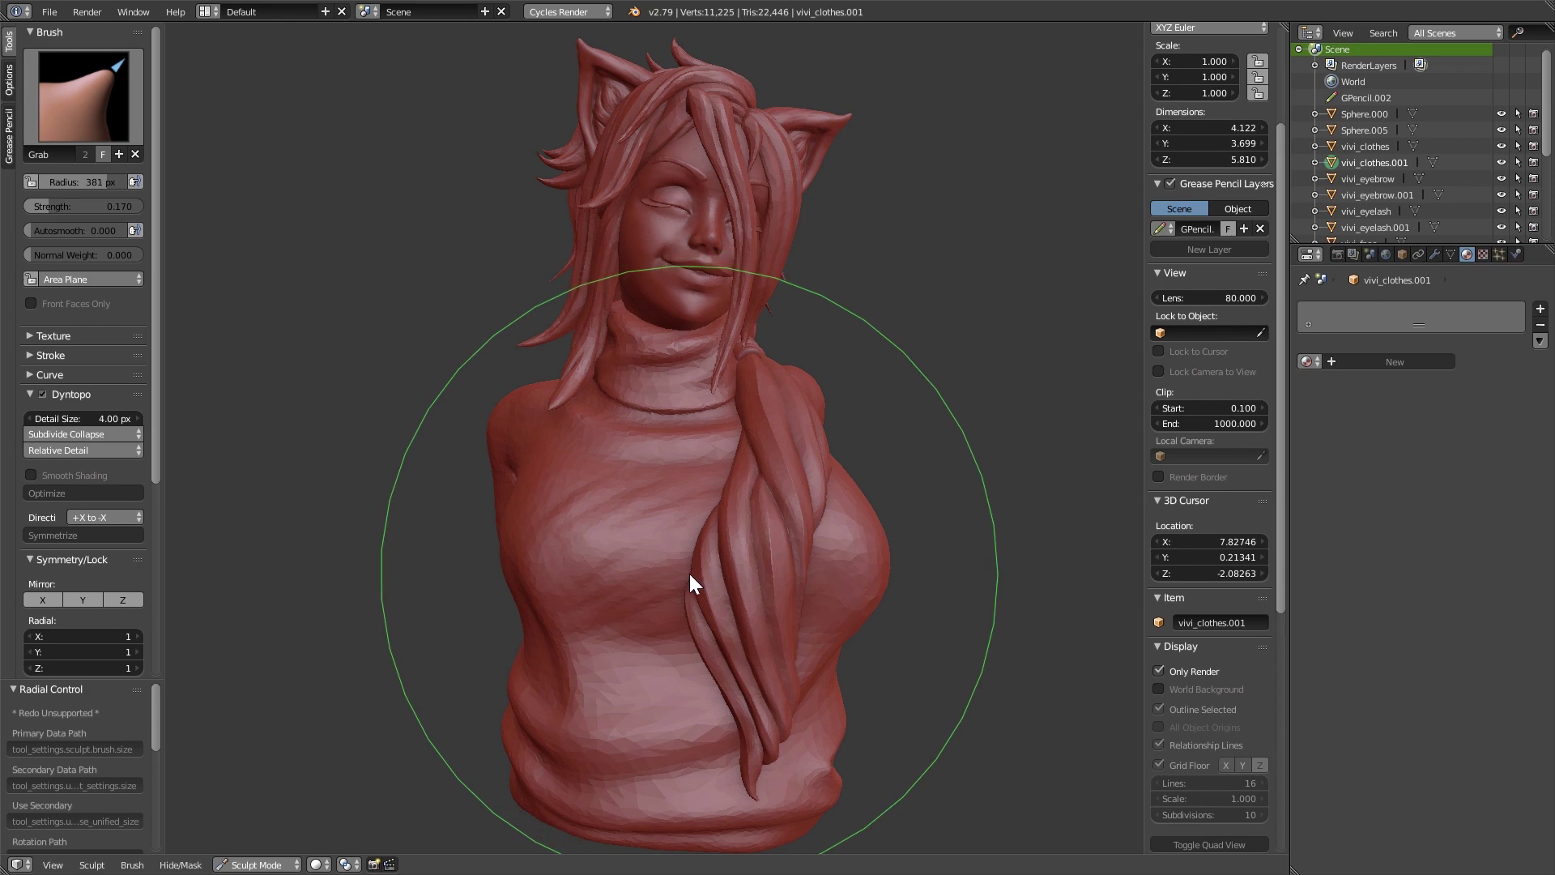
Switch sculpting to the main hair object and reshape the hair beside the face with a 163 px Grab brush
key(Tab)
right_click(781, 235)
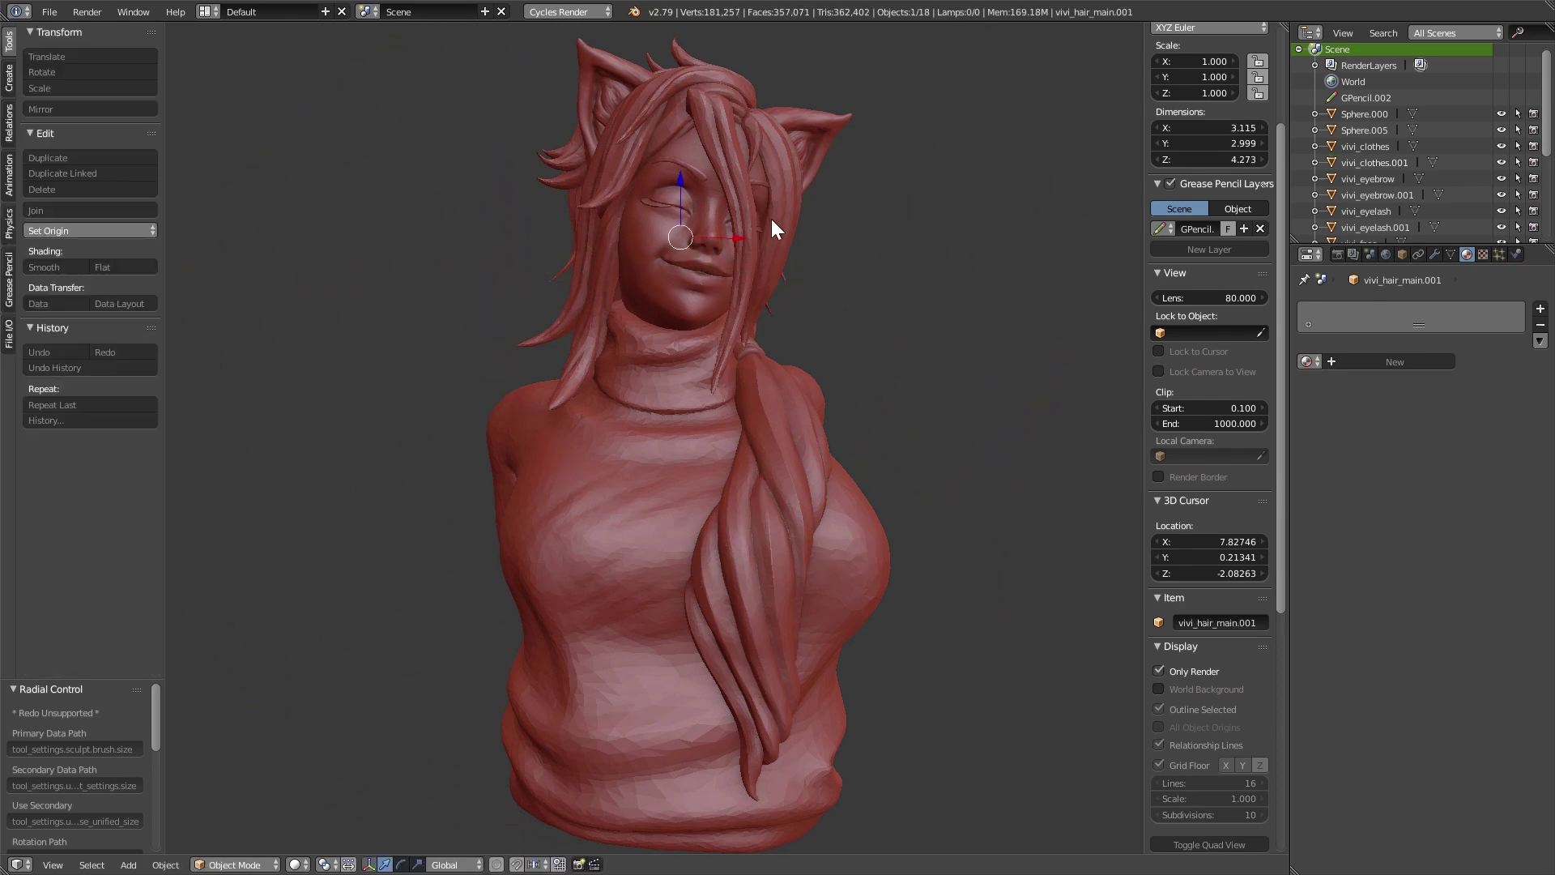
key(ctrl+Tab)
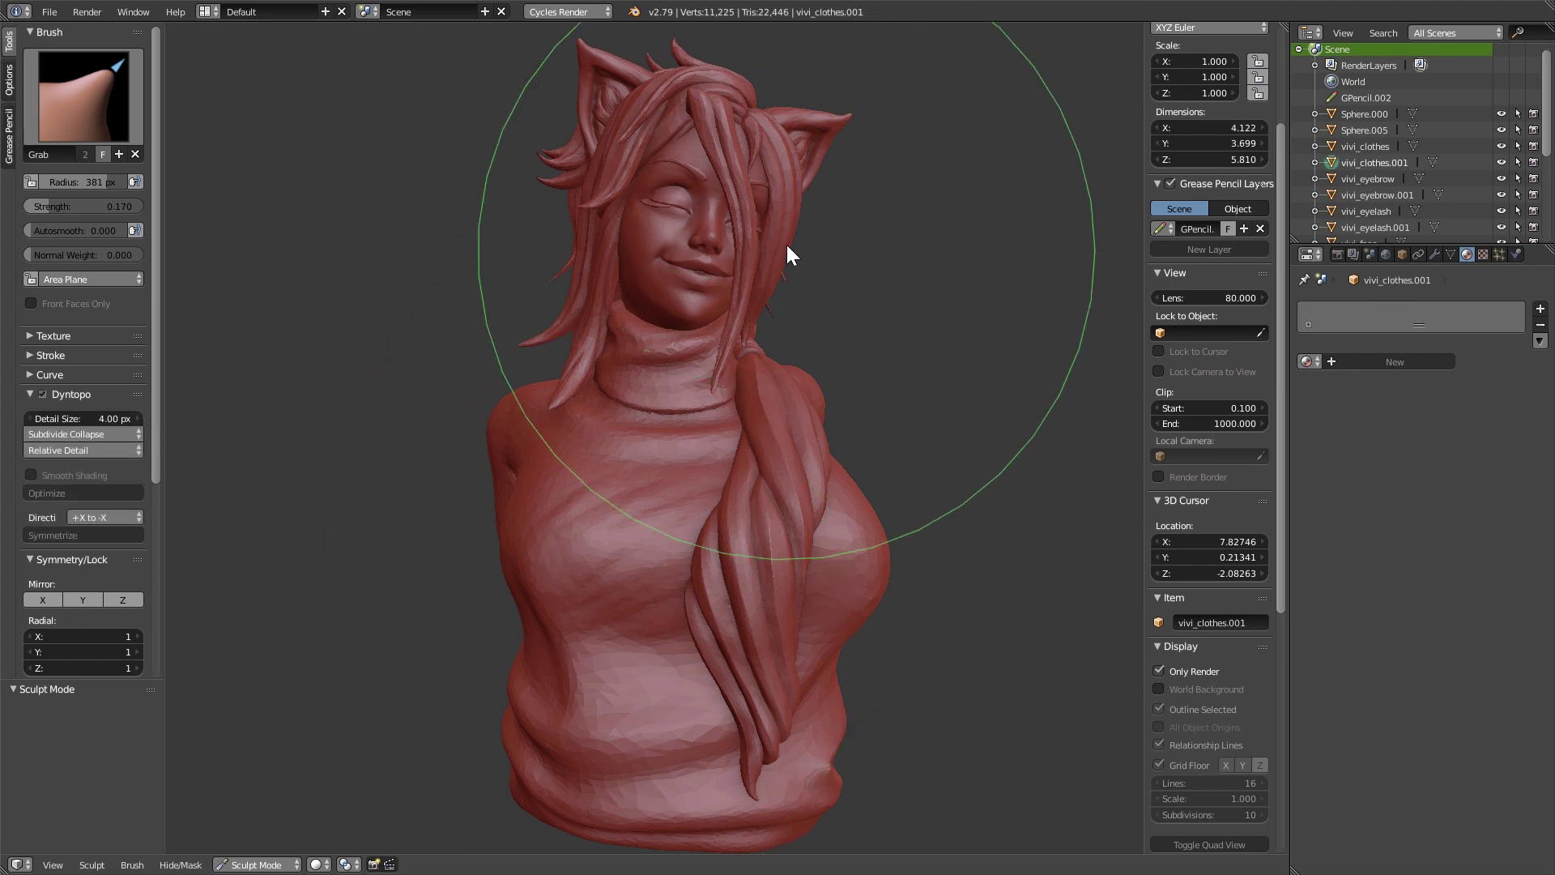
key(f)
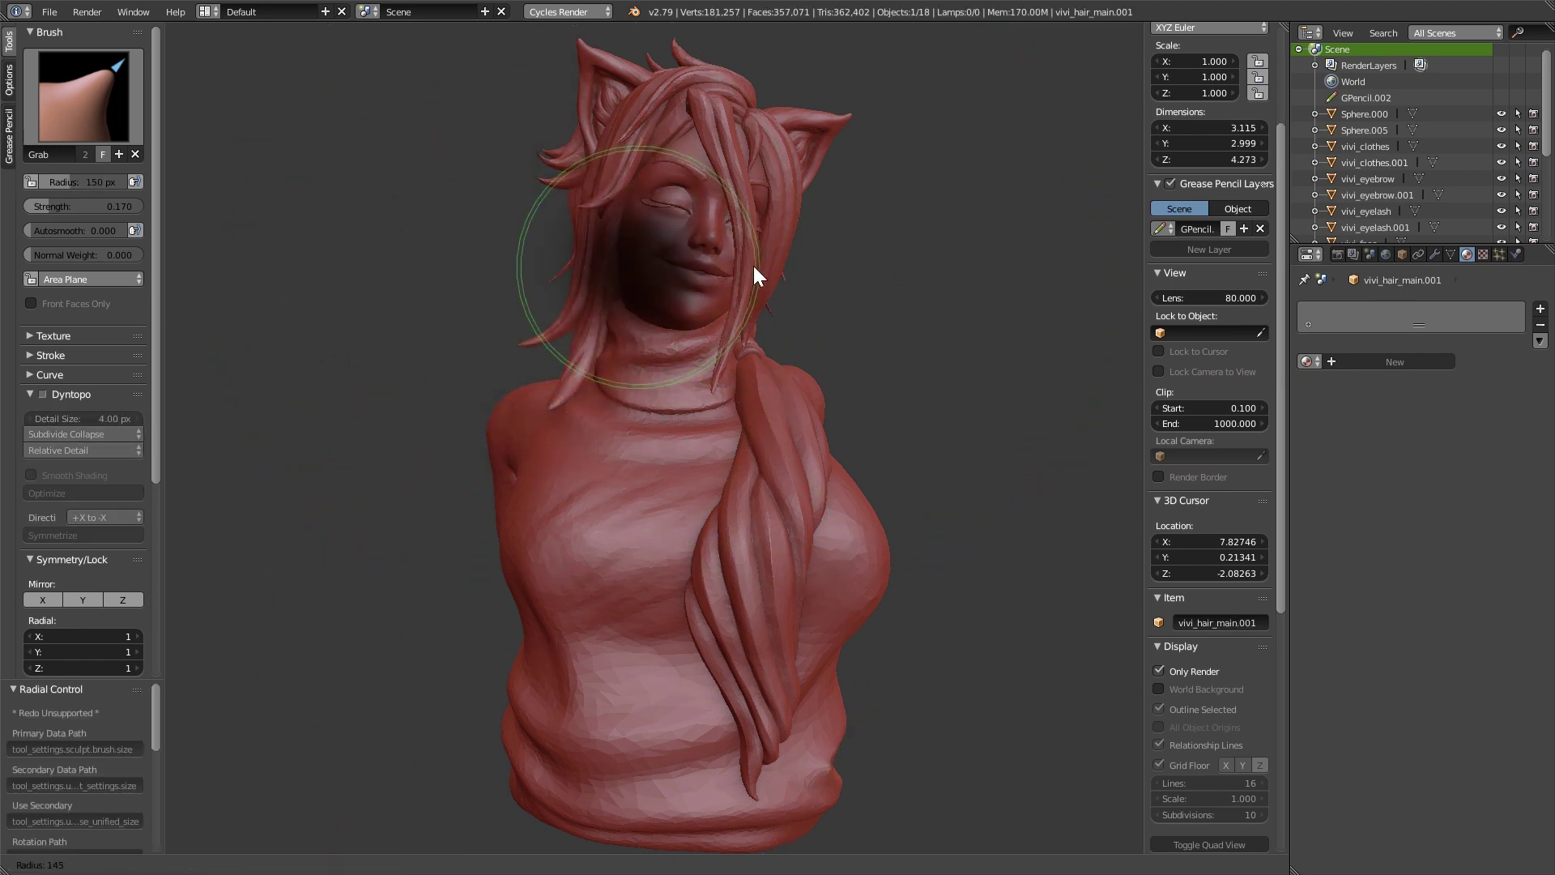
click(789, 233)
key(f)
click(847, 266)
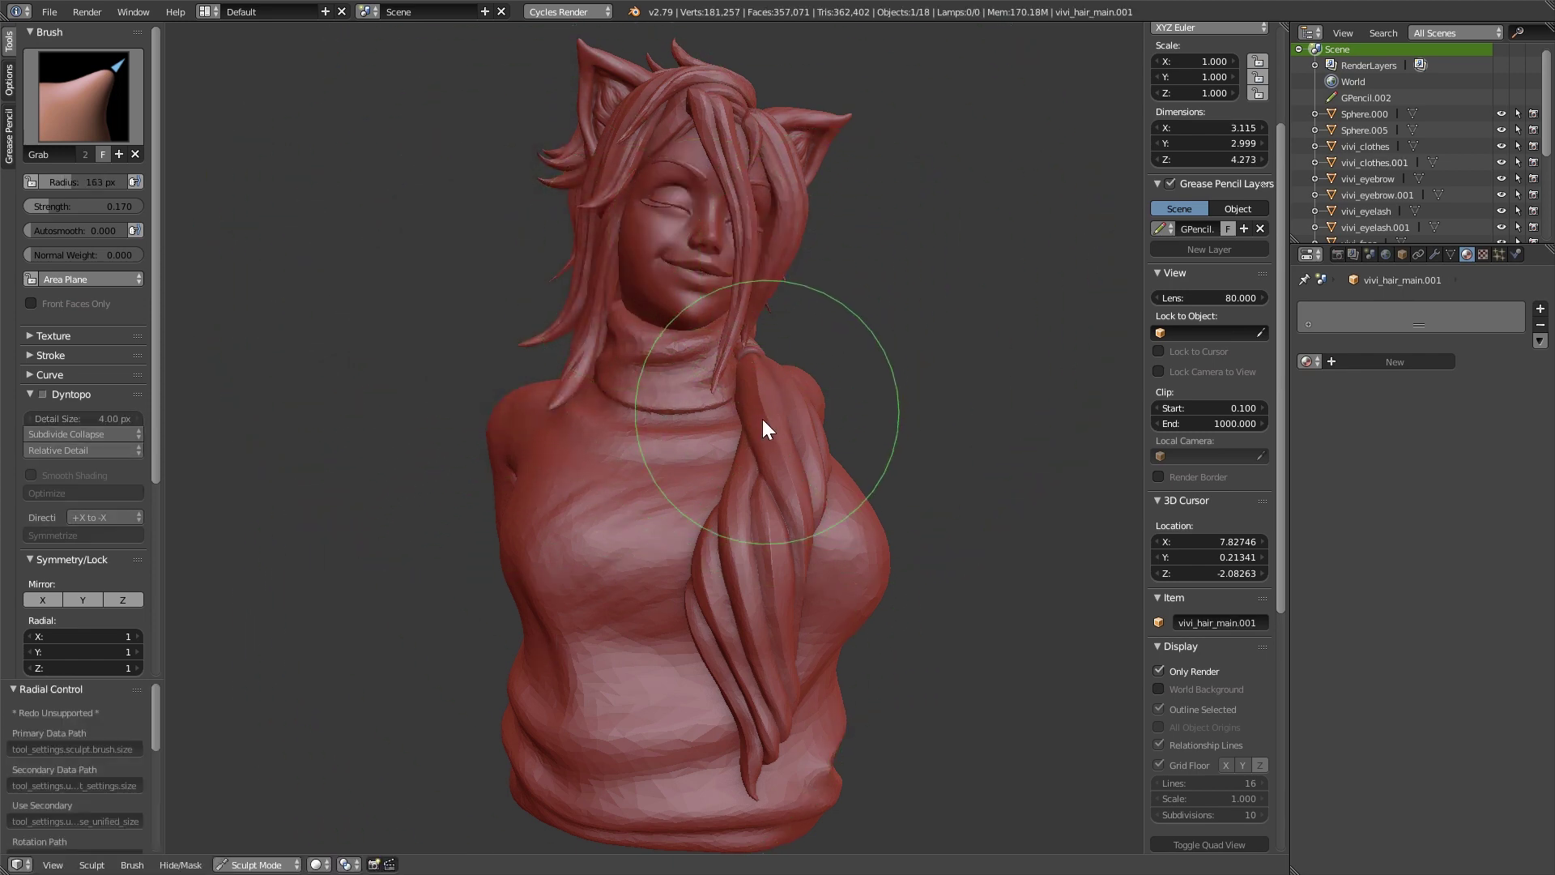
Return the main hair to Object Mode and undo one step in the object-level history
key(ctrl+Tab)
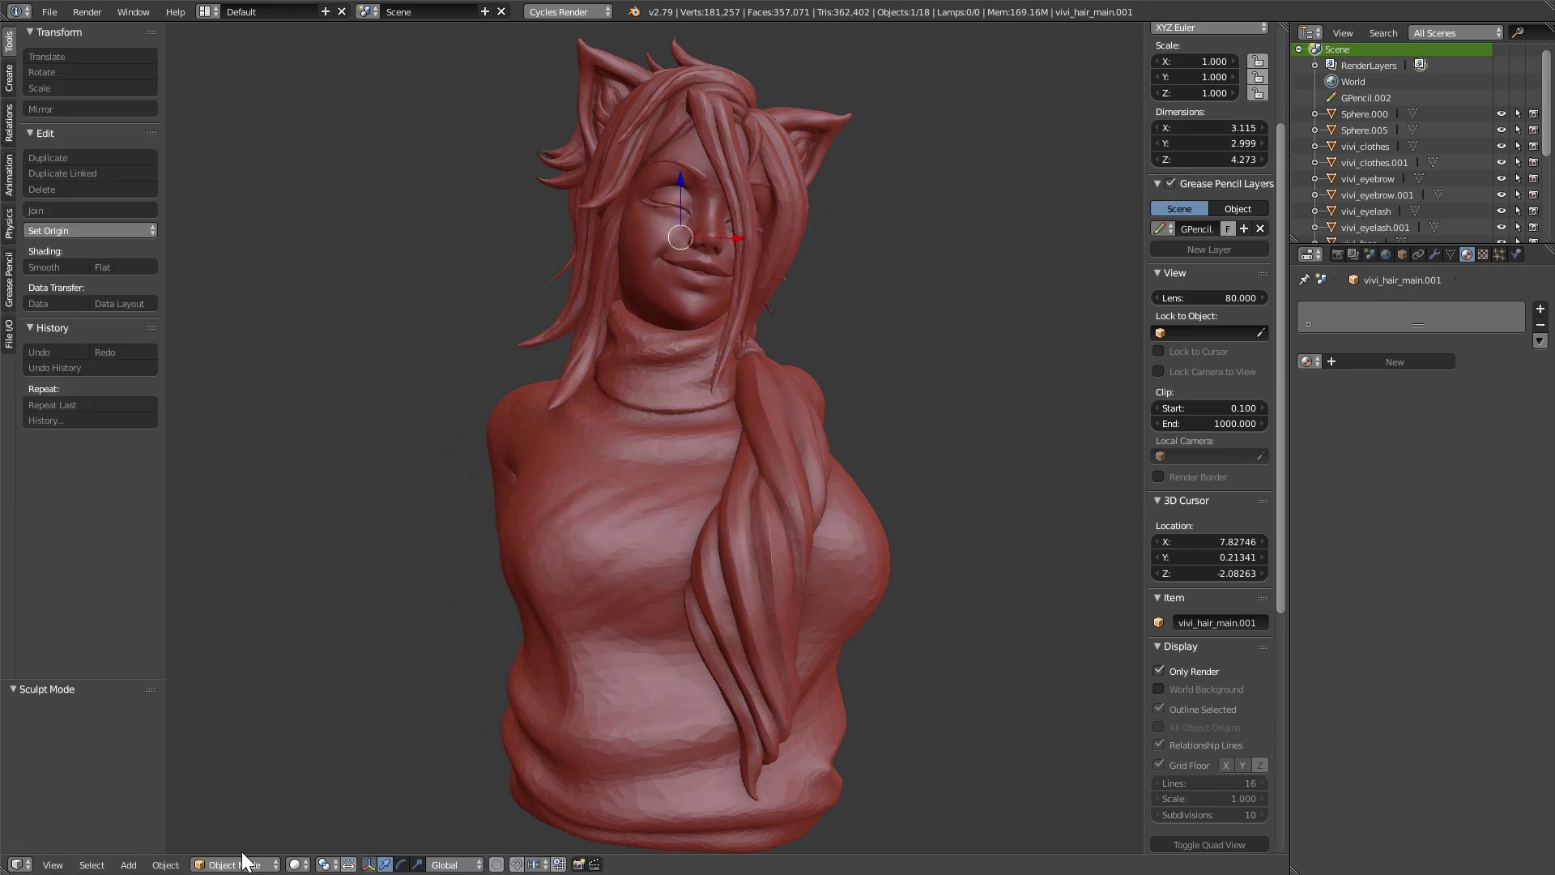
key(ctrl+z)
mouse_move(813, 503)
middle_down()
mouse_move(732, 489)
mouse_move(770, 507)
mouse_move(997, 510)
mouse_move(805, 521)
mouse_move(806, 496)
middle_up()
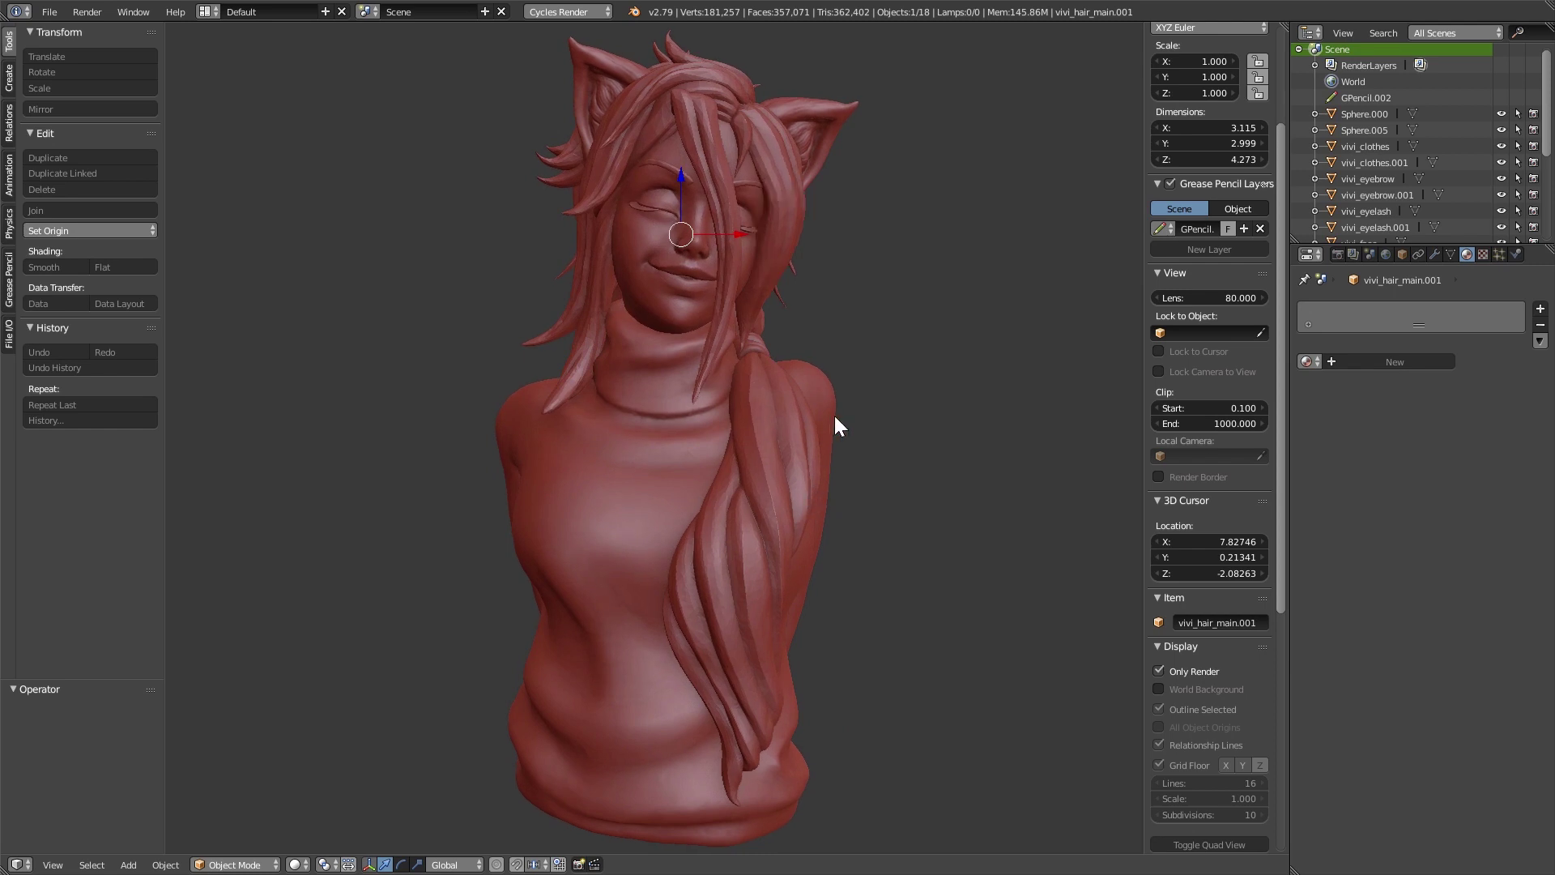
mouse_move(813, 201)
middle_down()
mouse_move(896, 208)
mouse_move(839, 192)
mouse_move(769, 266)
middle_up()
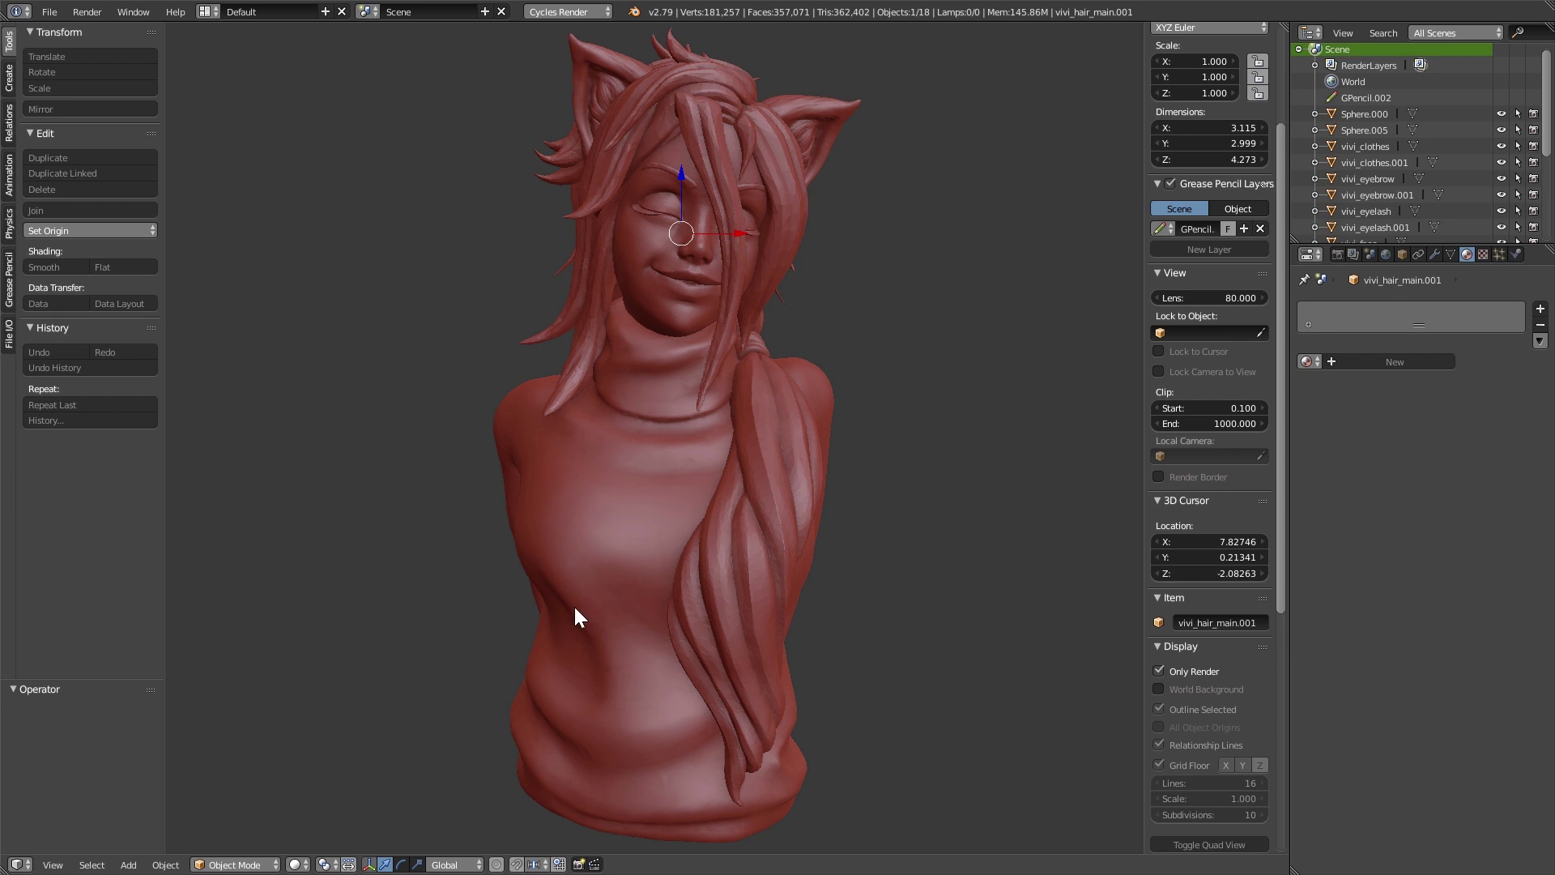
Enter Sculpt Mode on the sweater with Dyntopo and return to Object Mode
right_click(548, 641)
key(ctrl+Tab)
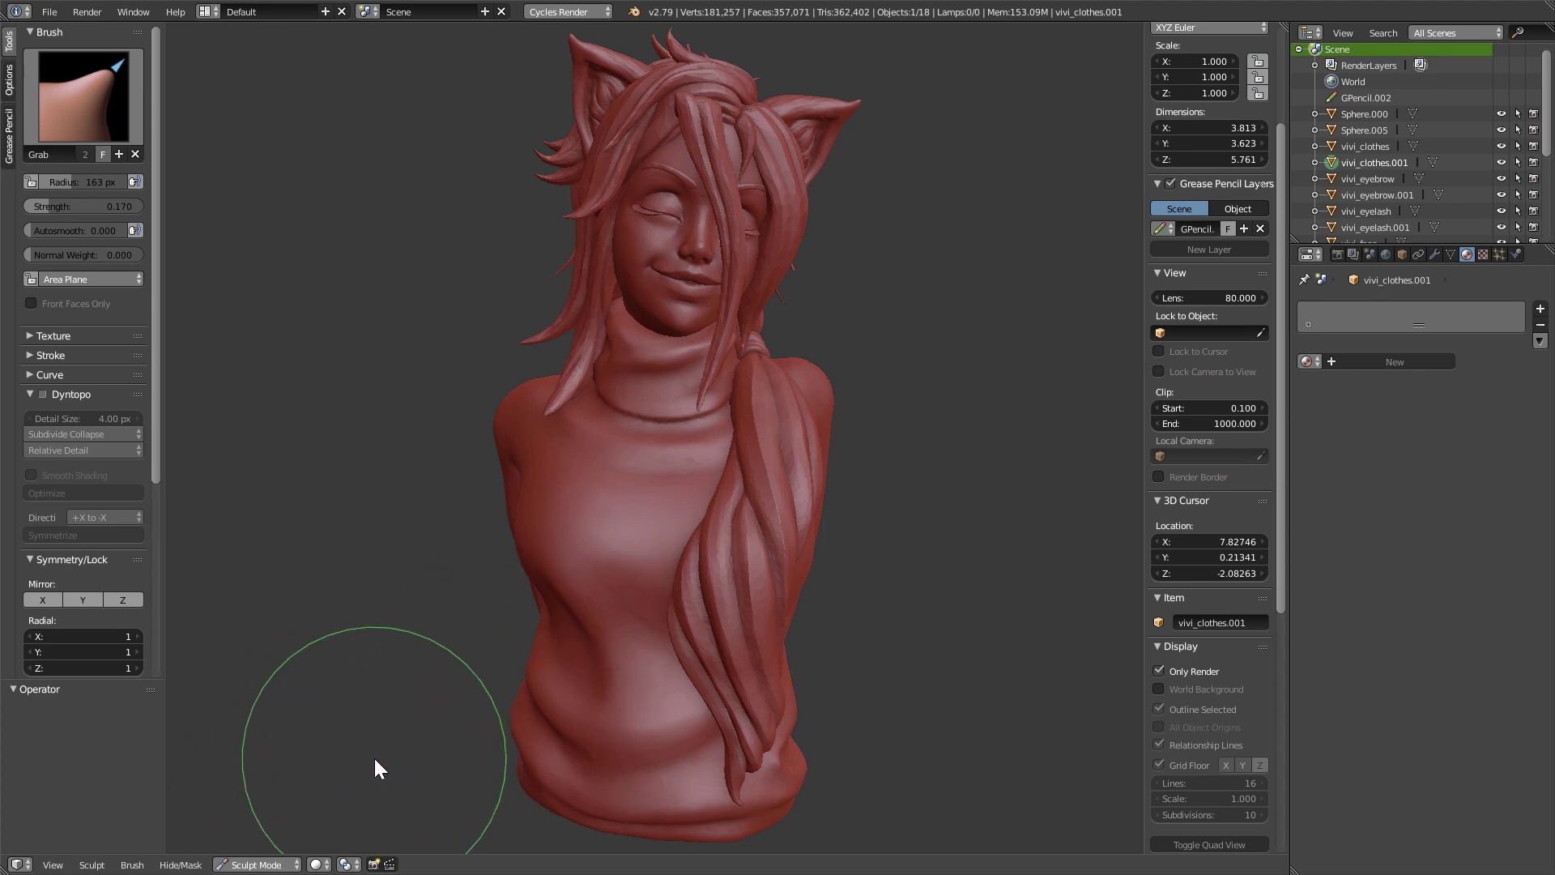
click(275, 864)
click(285, 843)
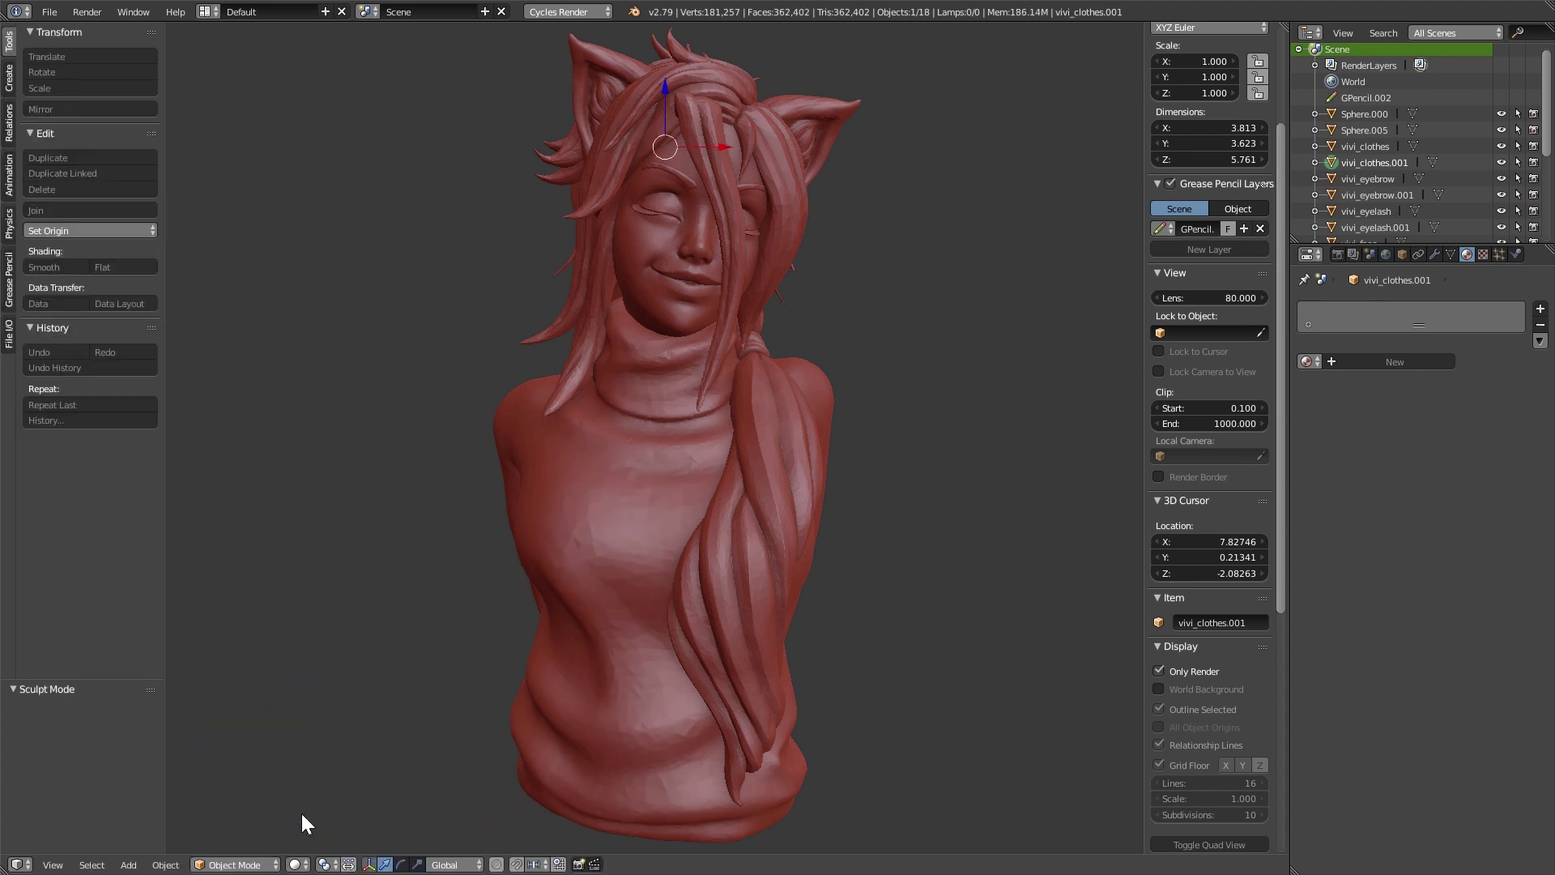
Re-enter Sculpt Mode on the sweater and pull the side of the torso away from the ponytail outward with Grab
right_click(725, 541)
right_click(728, 539)
key(Tab)
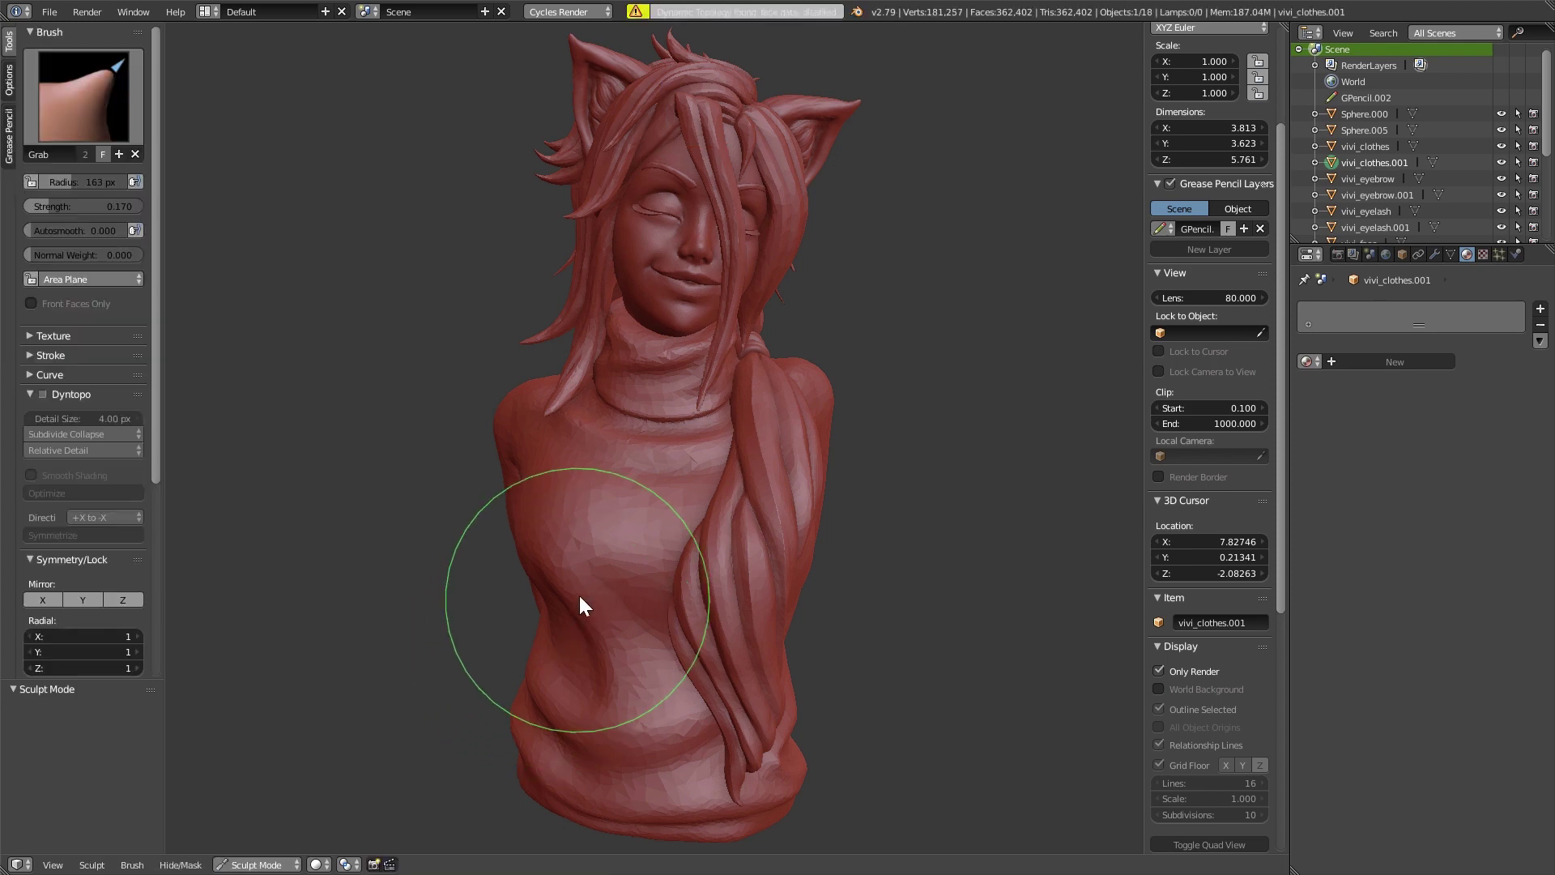
key(f)
click(617, 601)
key(g)
mouse_move(598, 601)
mouse_down()
mouse_move(562, 630)
mouse_move(572, 638)
mouse_move(505, 636)
mouse_up()
Enable Dyntopo on the sweater, set the Grab radius to 273 px and pull the ponytail side of the chest outward
key(ctrl+d)
click(536, 622)
key(f)
click(614, 619)
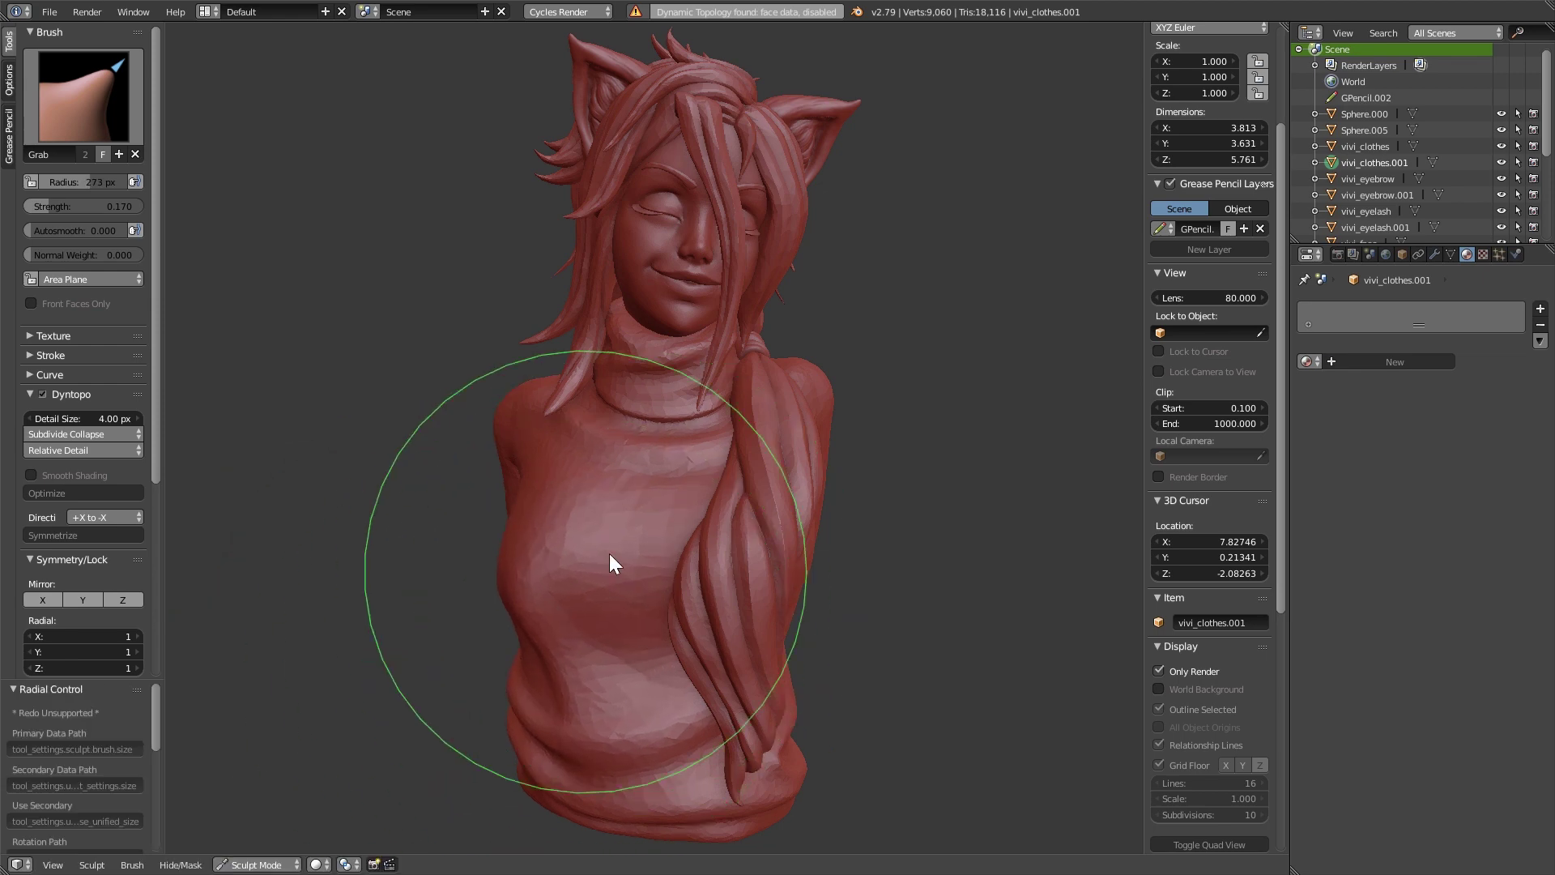
drag(721, 520, 871, 512)
Switch sculpting from the sweater to the main hair and pull the hair beside the face outward with Grab
key(ctrl+Tab)
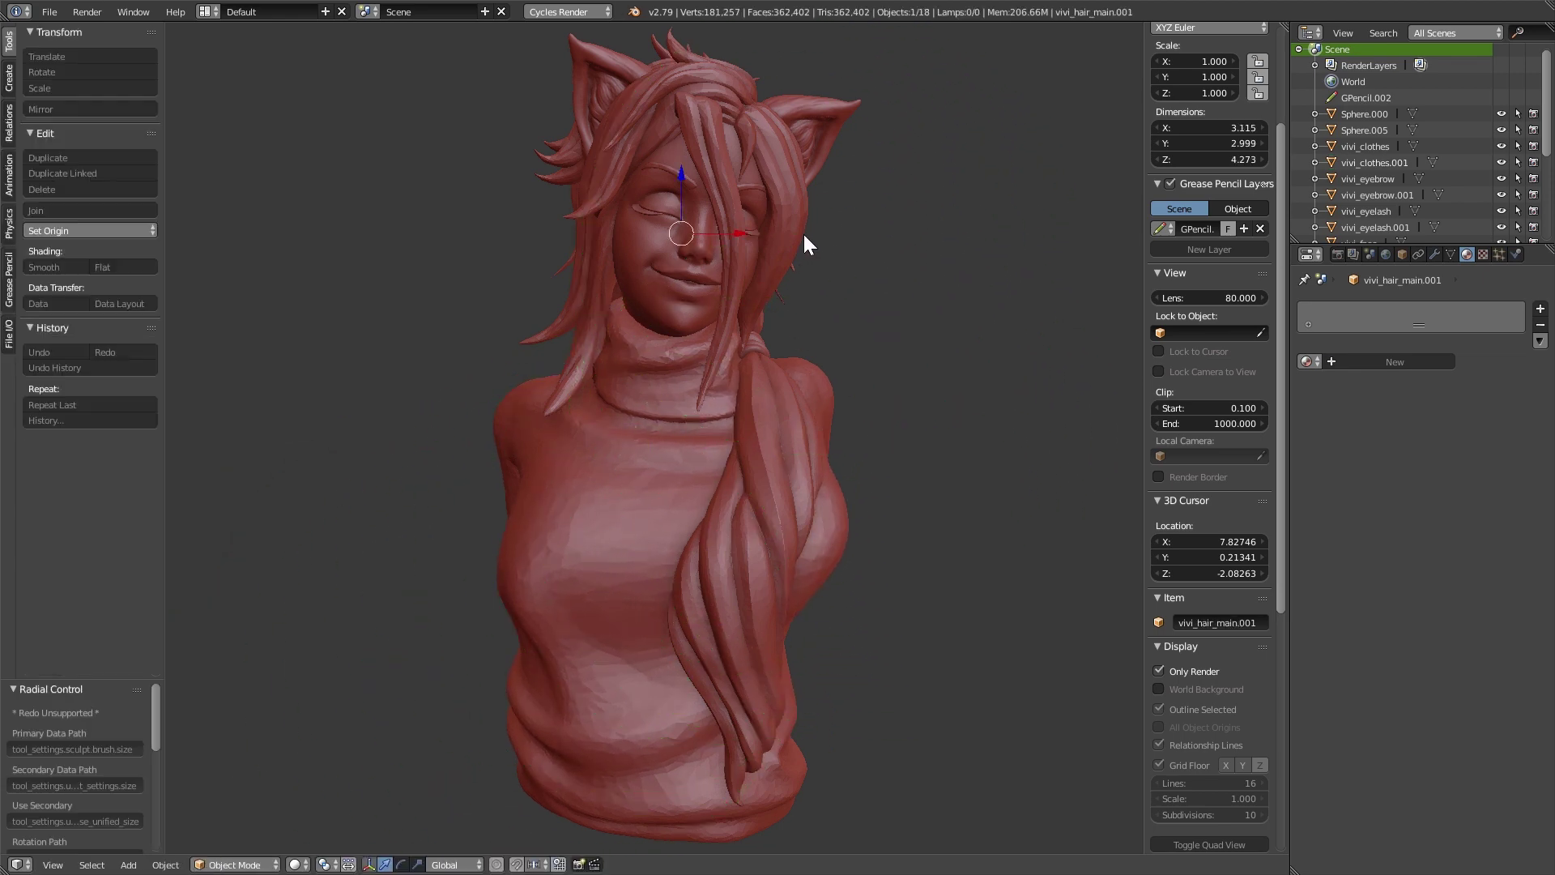
right_click(804, 235)
key(ctrl+Tab)
drag(797, 230, 889, 243)
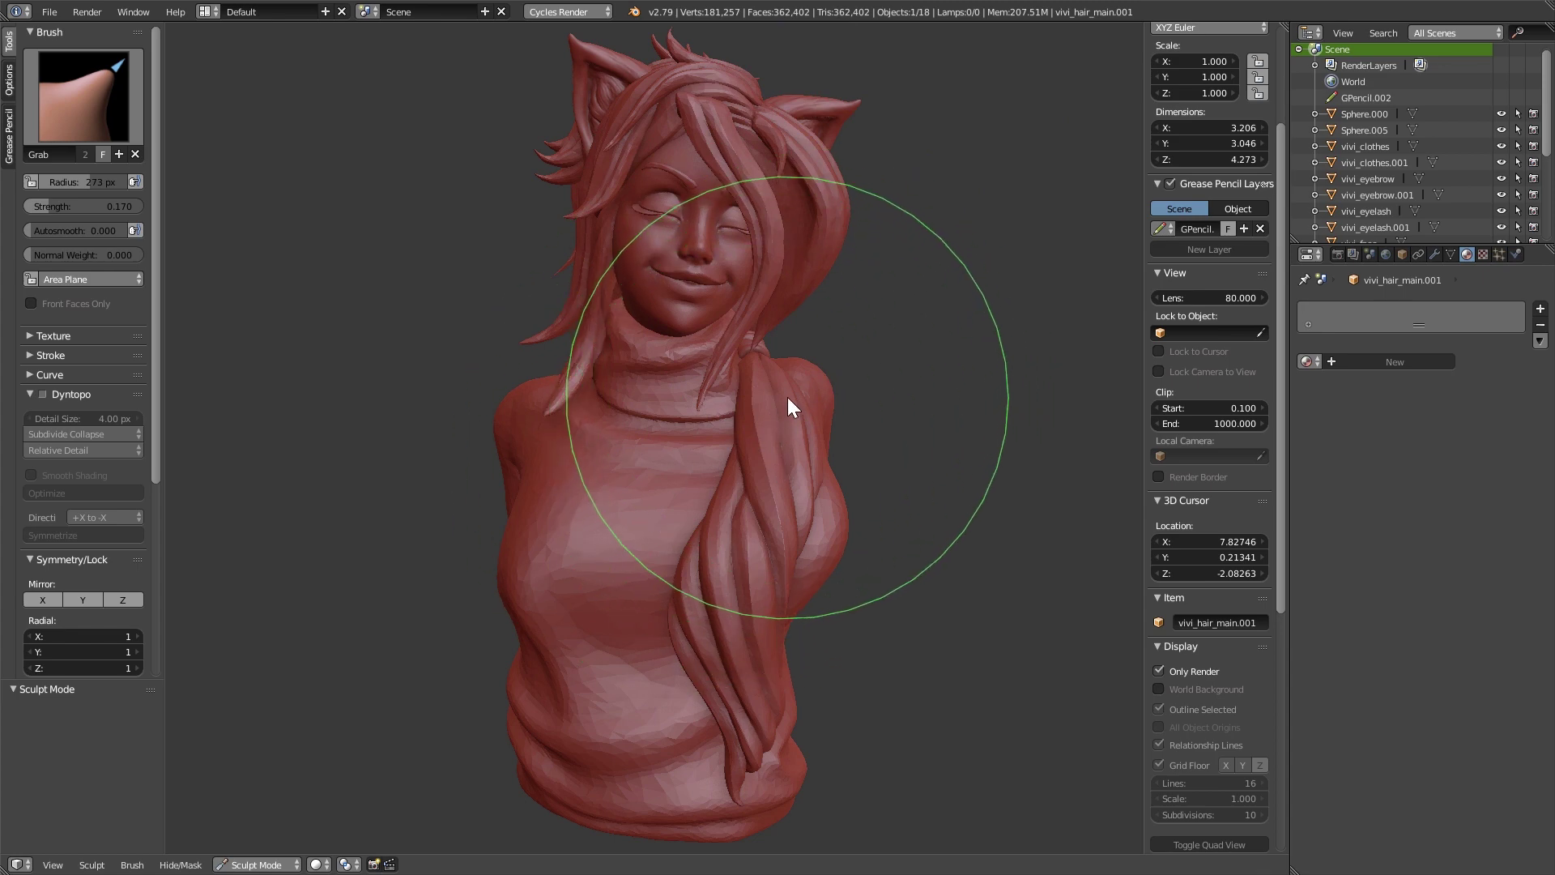
Return the main hair to Object Mode, and enter and leave Sculpt Mode on the sweater
click(256, 865)
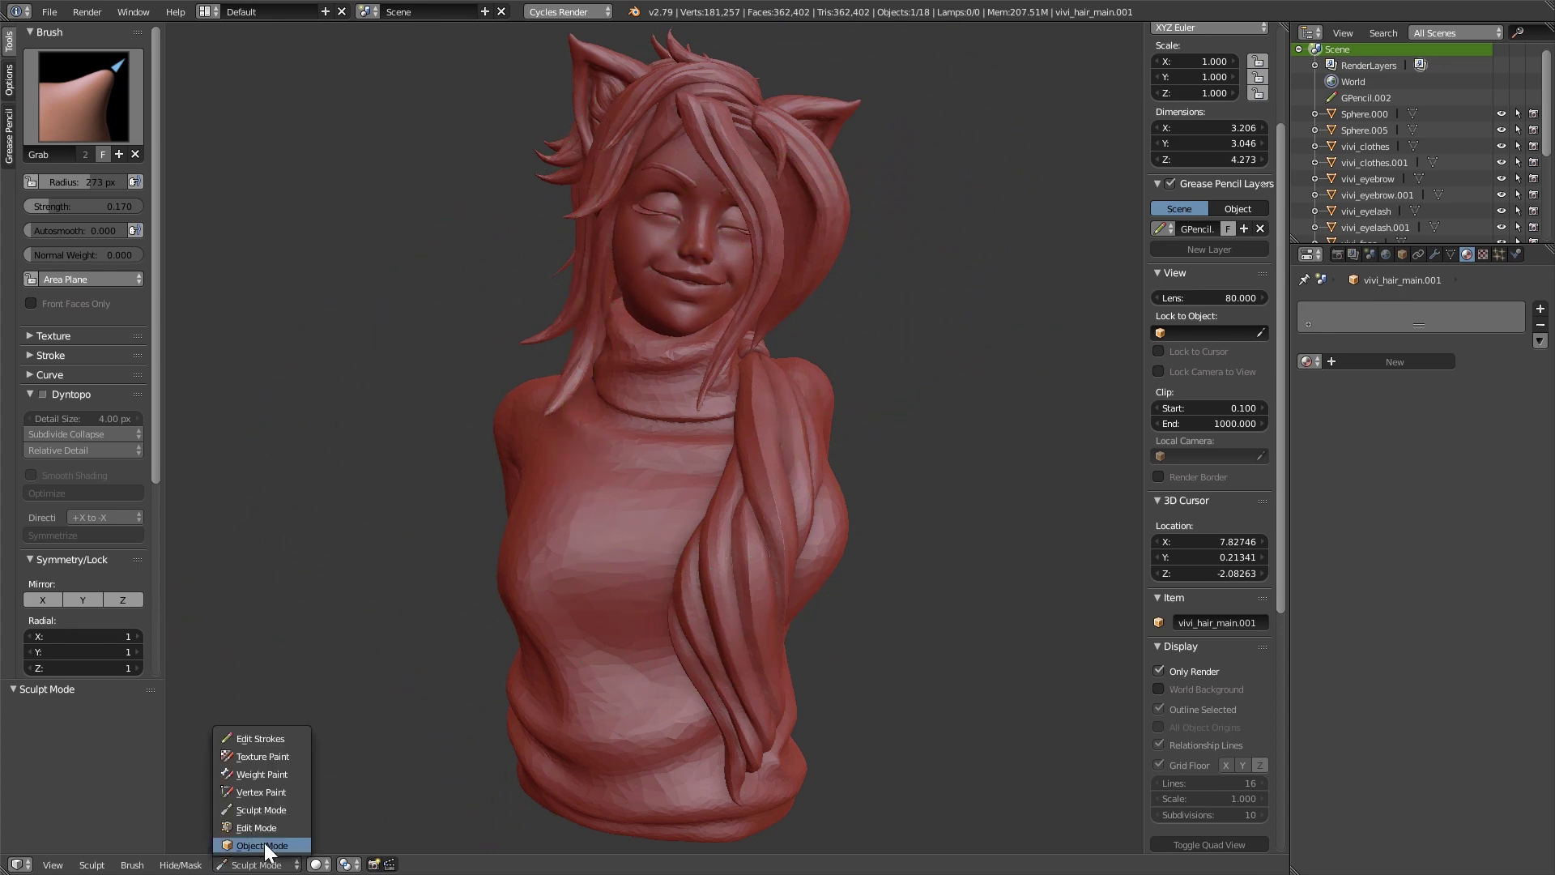
click(264, 842)
right_click(512, 609)
key(ctrl+Tab)
click(256, 864)
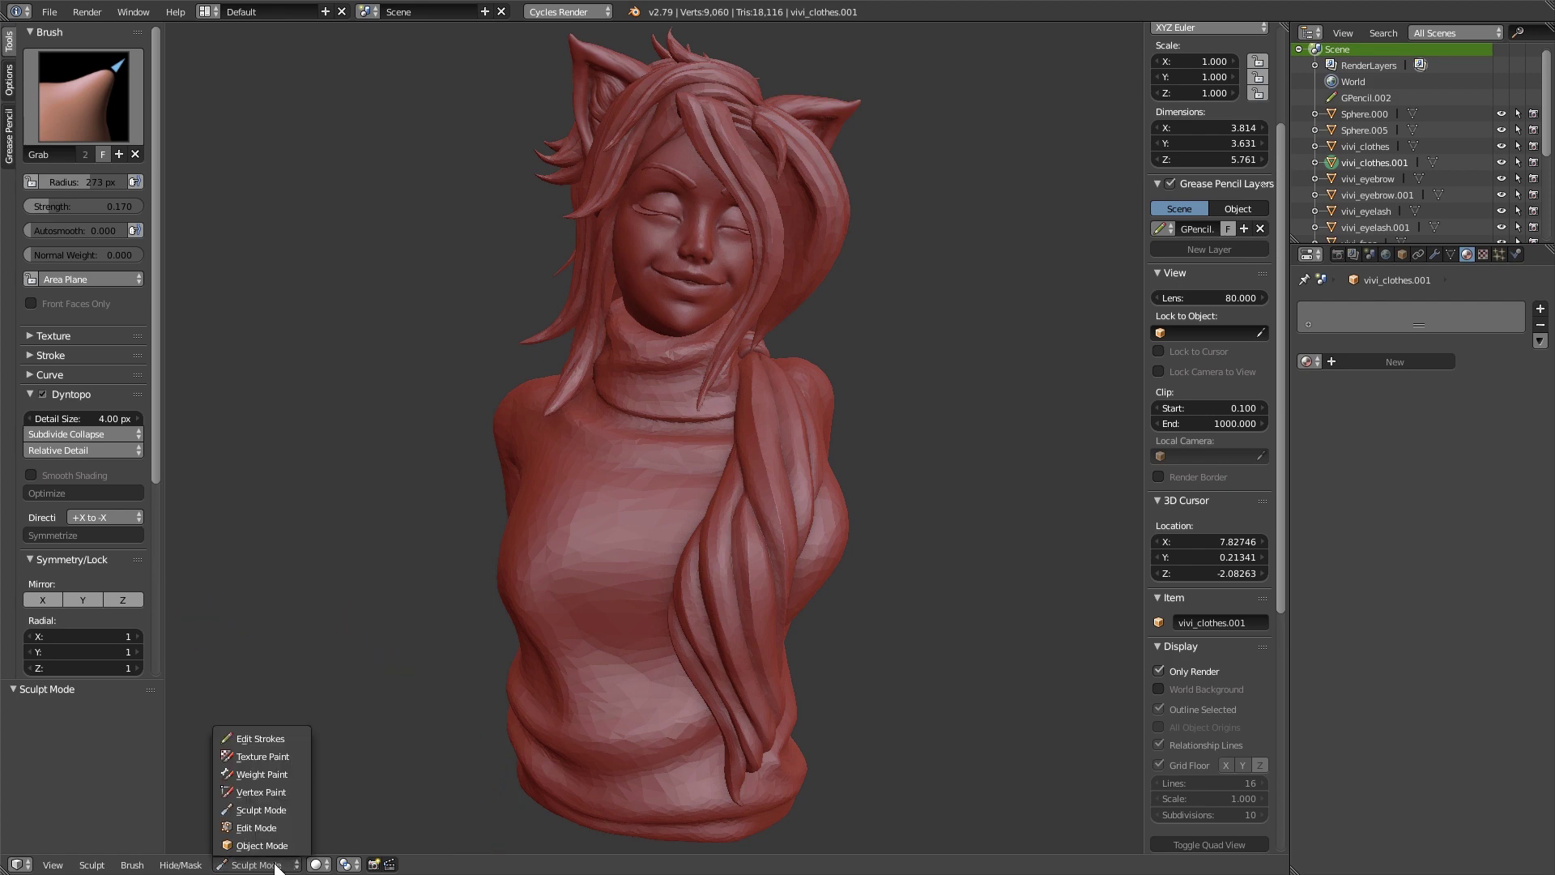
click(276, 840)
Undo three steps in the object-level history and select the sweater
key(ctrl+z)
key(ctrl+z)
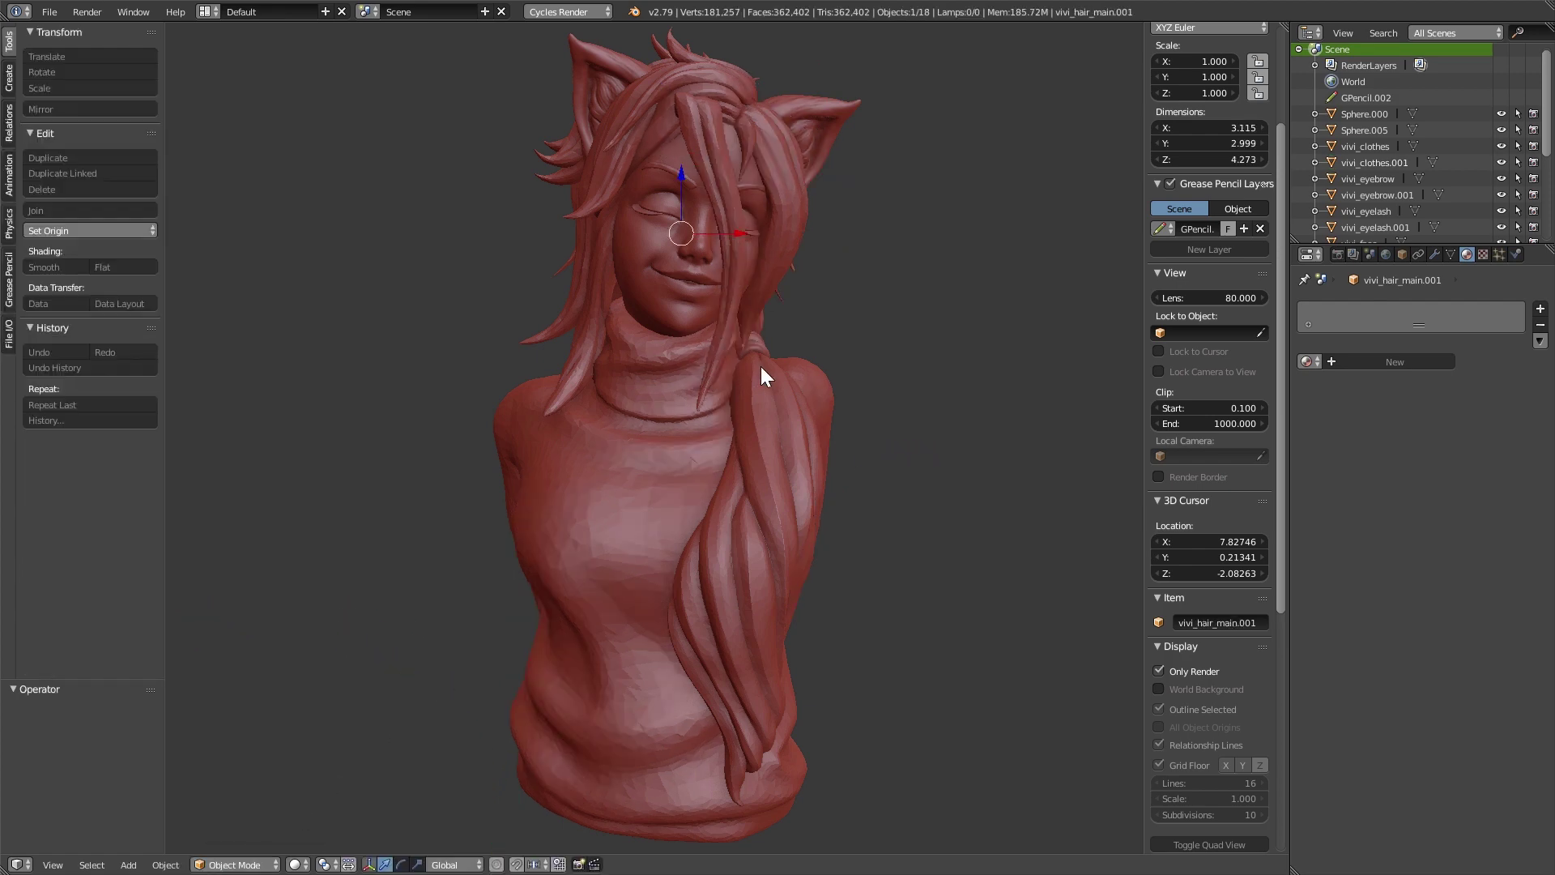
mouse_move(761, 366)
middle_down()
mouse_move(870, 353)
mouse_move(765, 368)
mouse_move(792, 371)
middle_up()
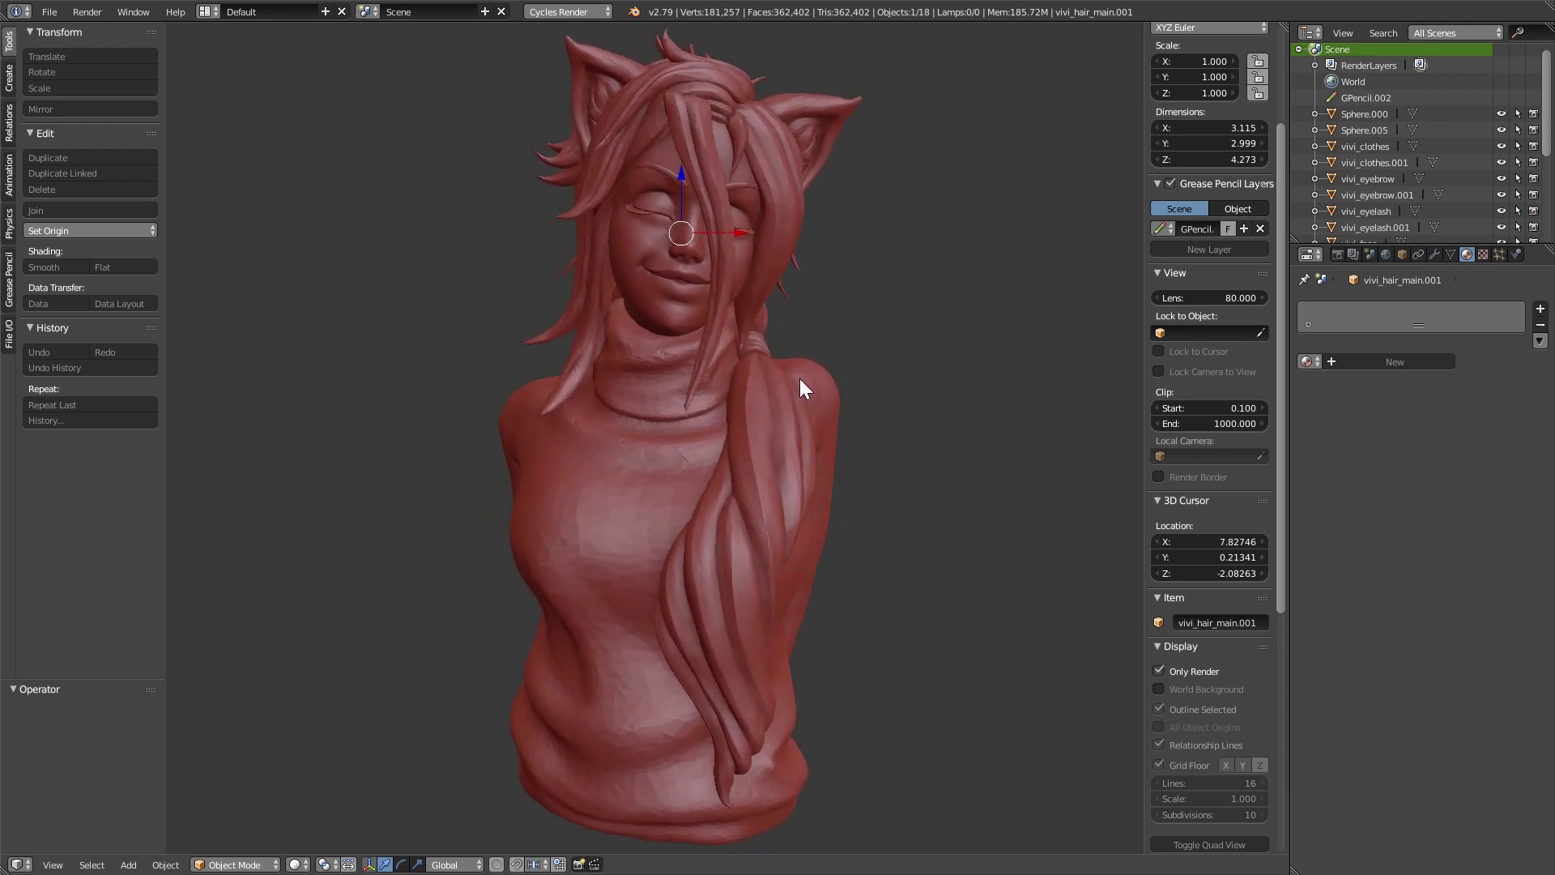
key(ctrl+z)
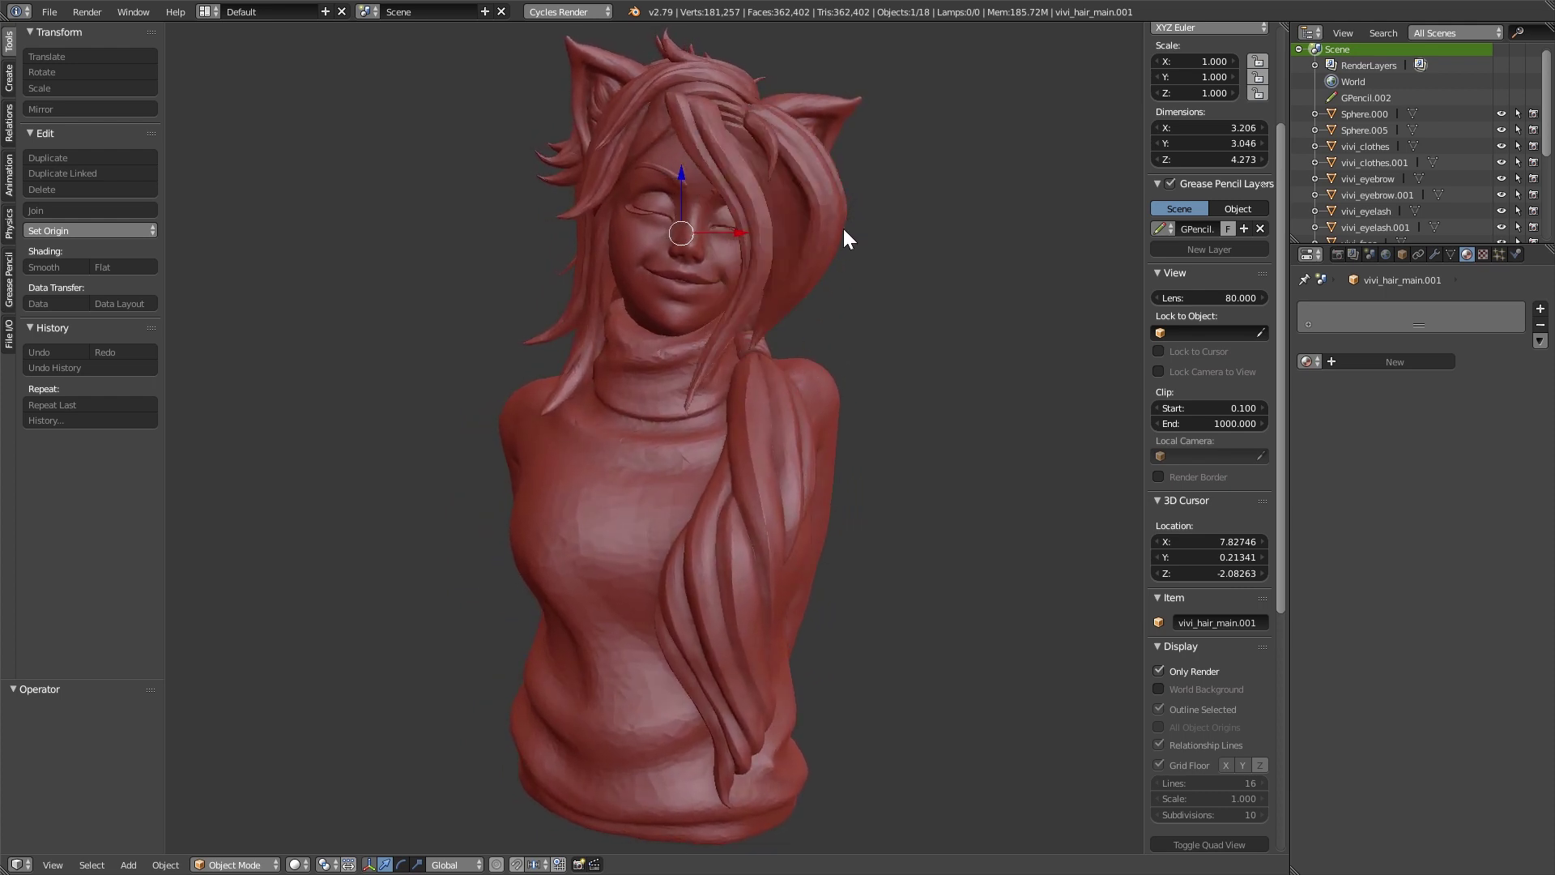
right_click(605, 541)
mouse_move(604, 541)
middle_down()
mouse_move(677, 556)
mouse_move(872, 535)
mouse_move(630, 539)
middle_up()
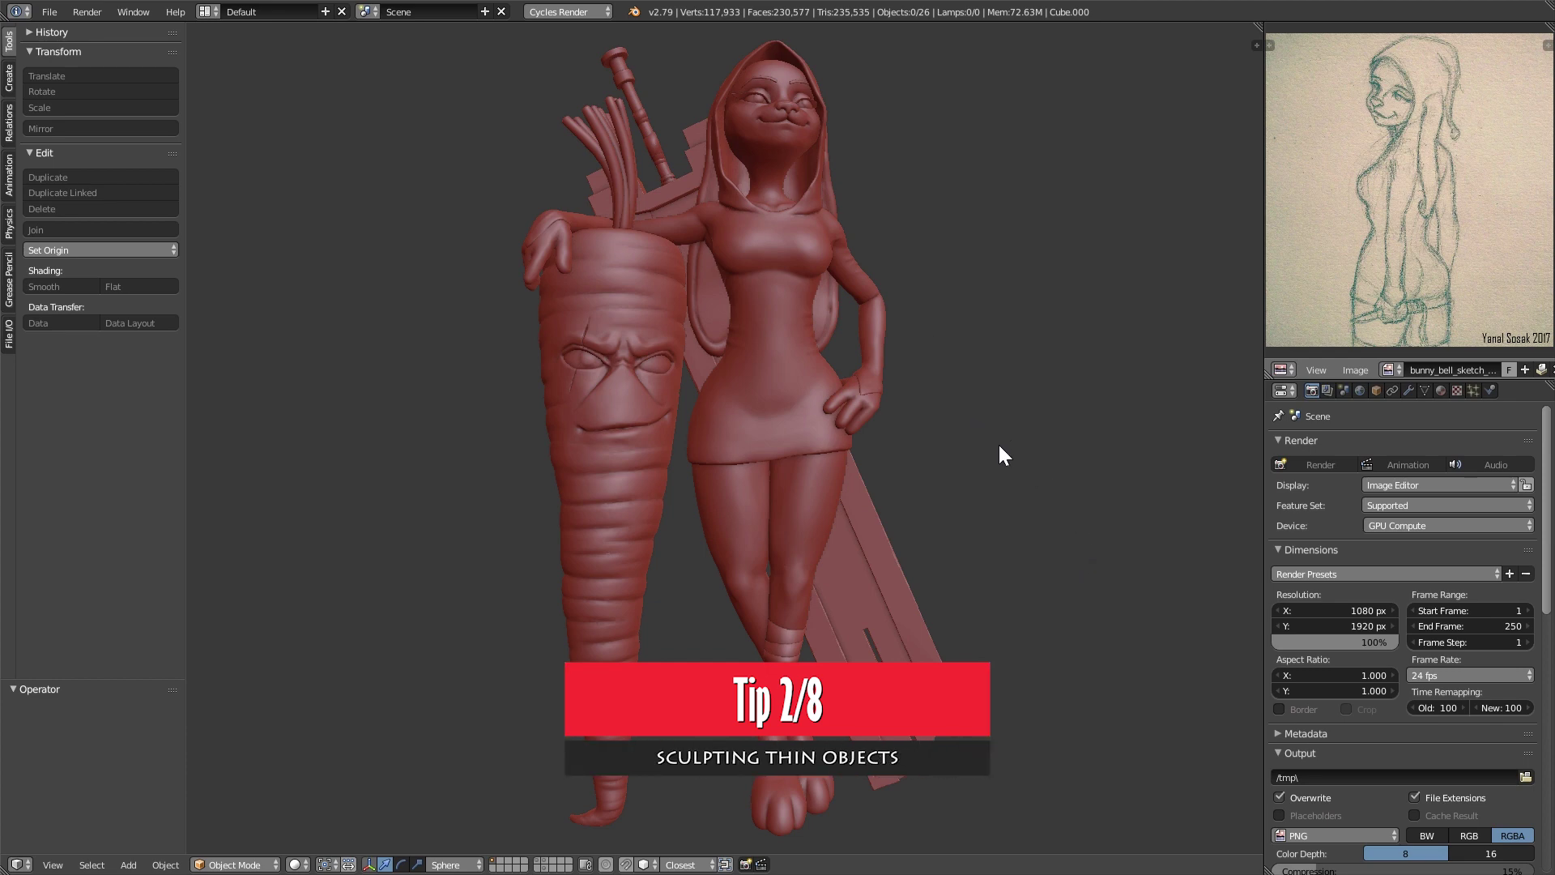
Select the hood around the bunny character's head and enter Sculpt Mode on it
scroll(1002, 453, up, 3)
shift+middle_drag(1008, 392, 954, 784)
scroll(989, 576, up, 4)
shift+middle_drag(989, 576, 794, 546)
right_click(820, 473)
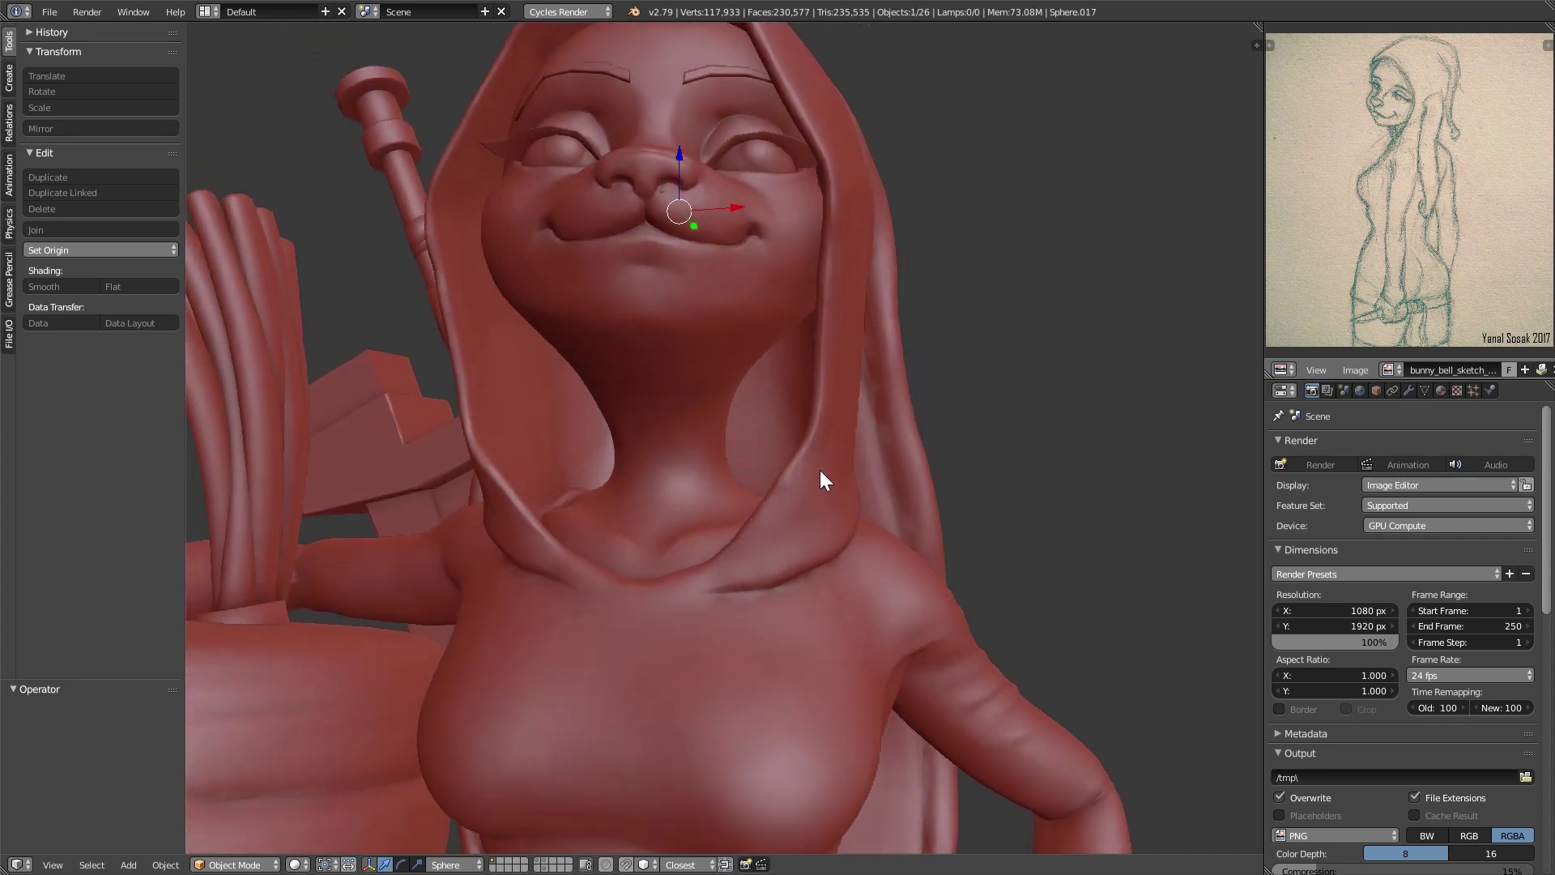
middle_drag(820, 473, 279, 760)
key(ctrl+Tab)
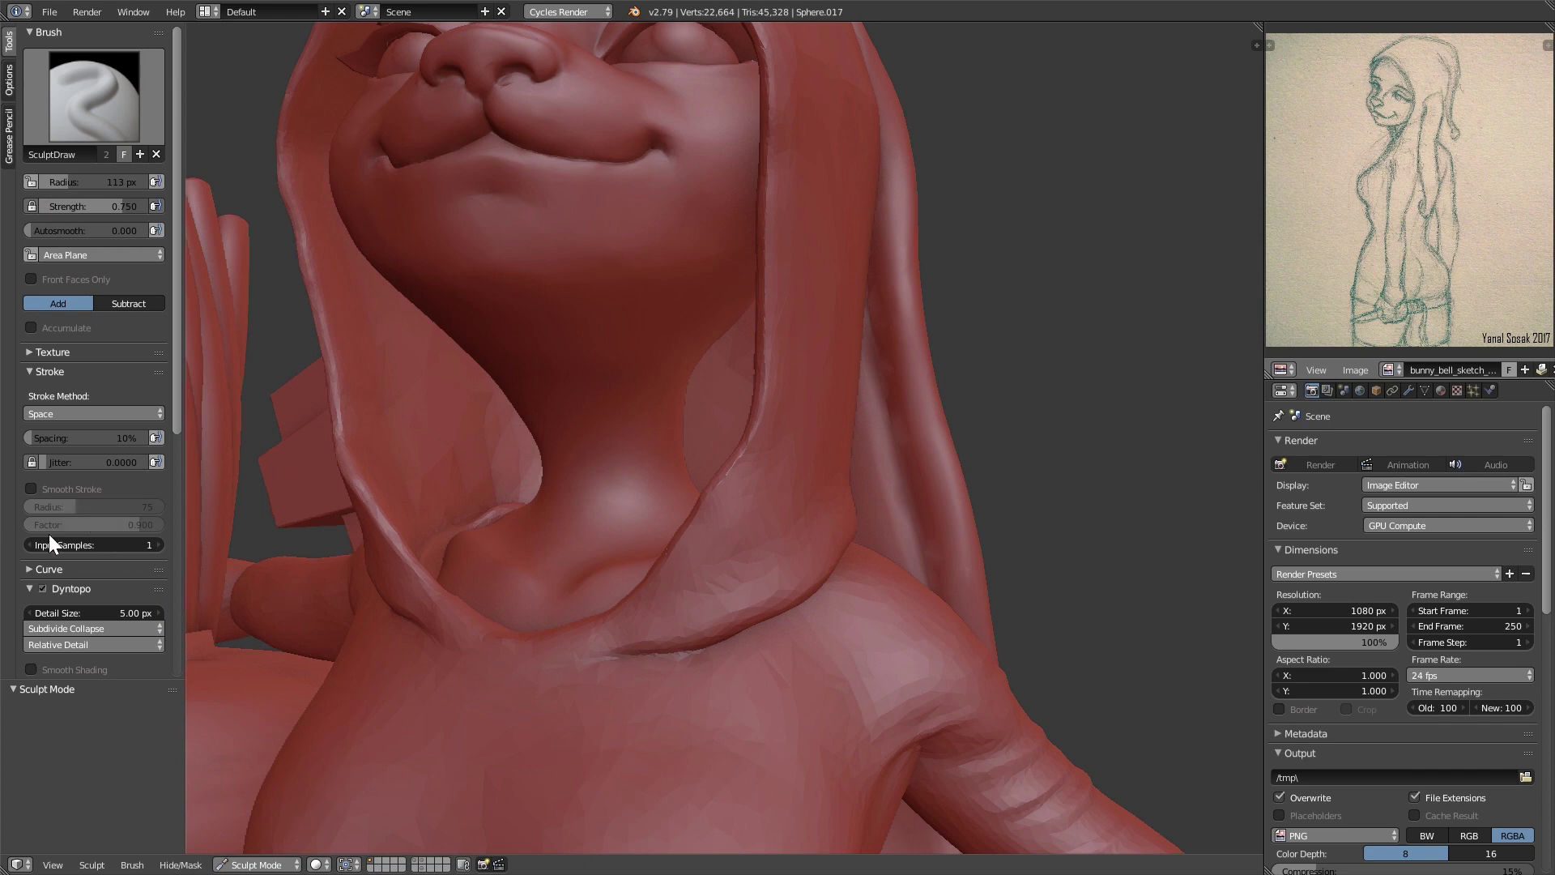
Set the SculptDraw radius to 124 px and build up a round bump on the outer side of the hood
middle_drag(684, 492, 529, 523)
key(f)
click(544, 525)
key(f)
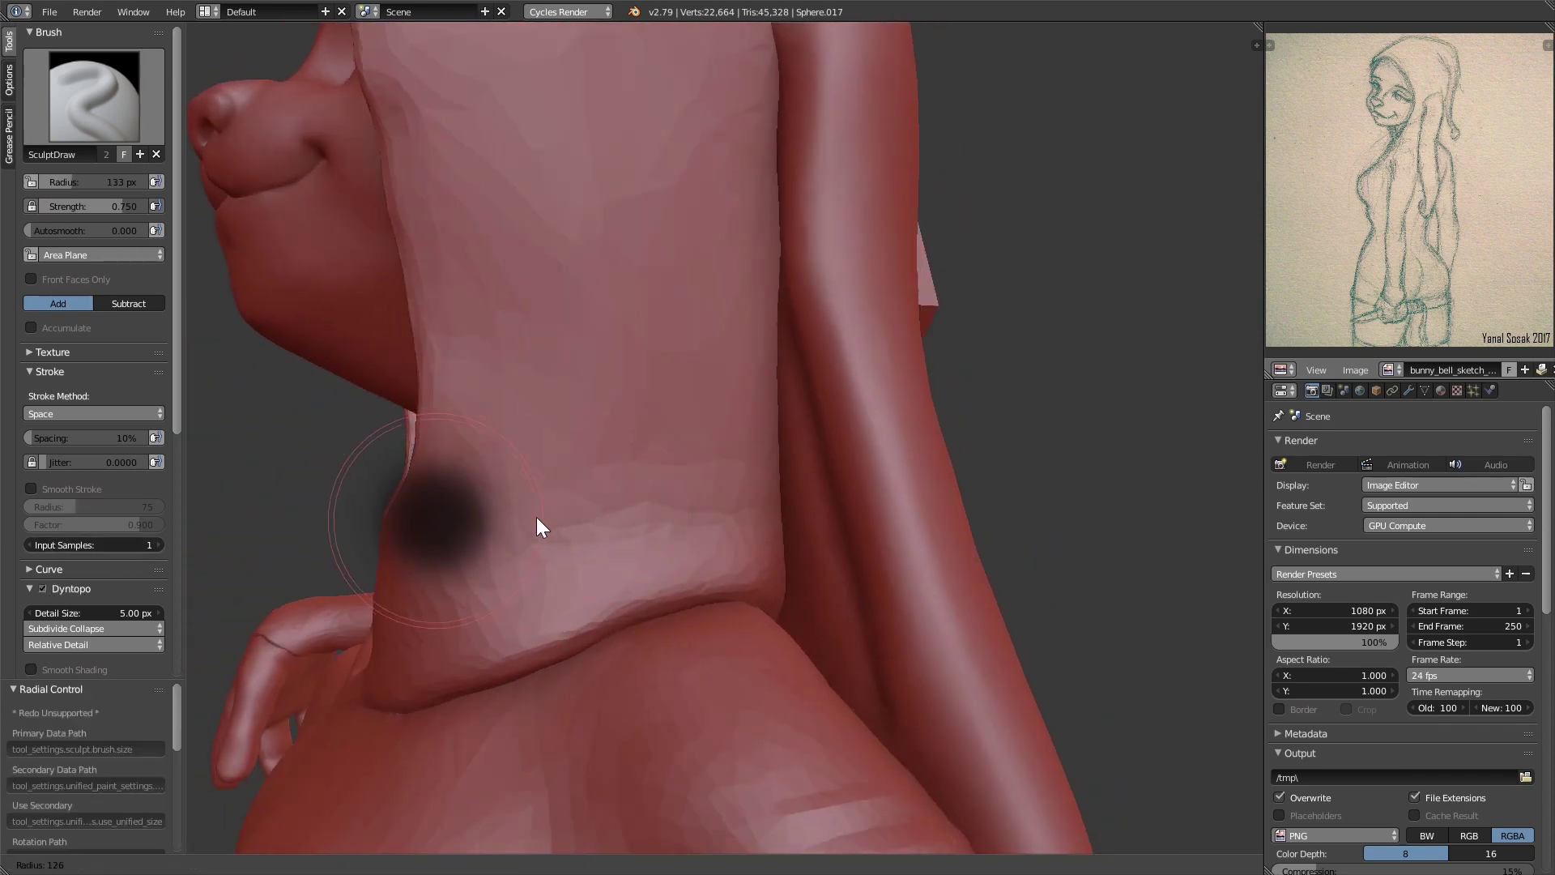
click(537, 517)
mouse_move(551, 450)
mouse_down()
mouse_move(610, 461)
mouse_move(592, 479)
mouse_move(802, 461)
mouse_up()
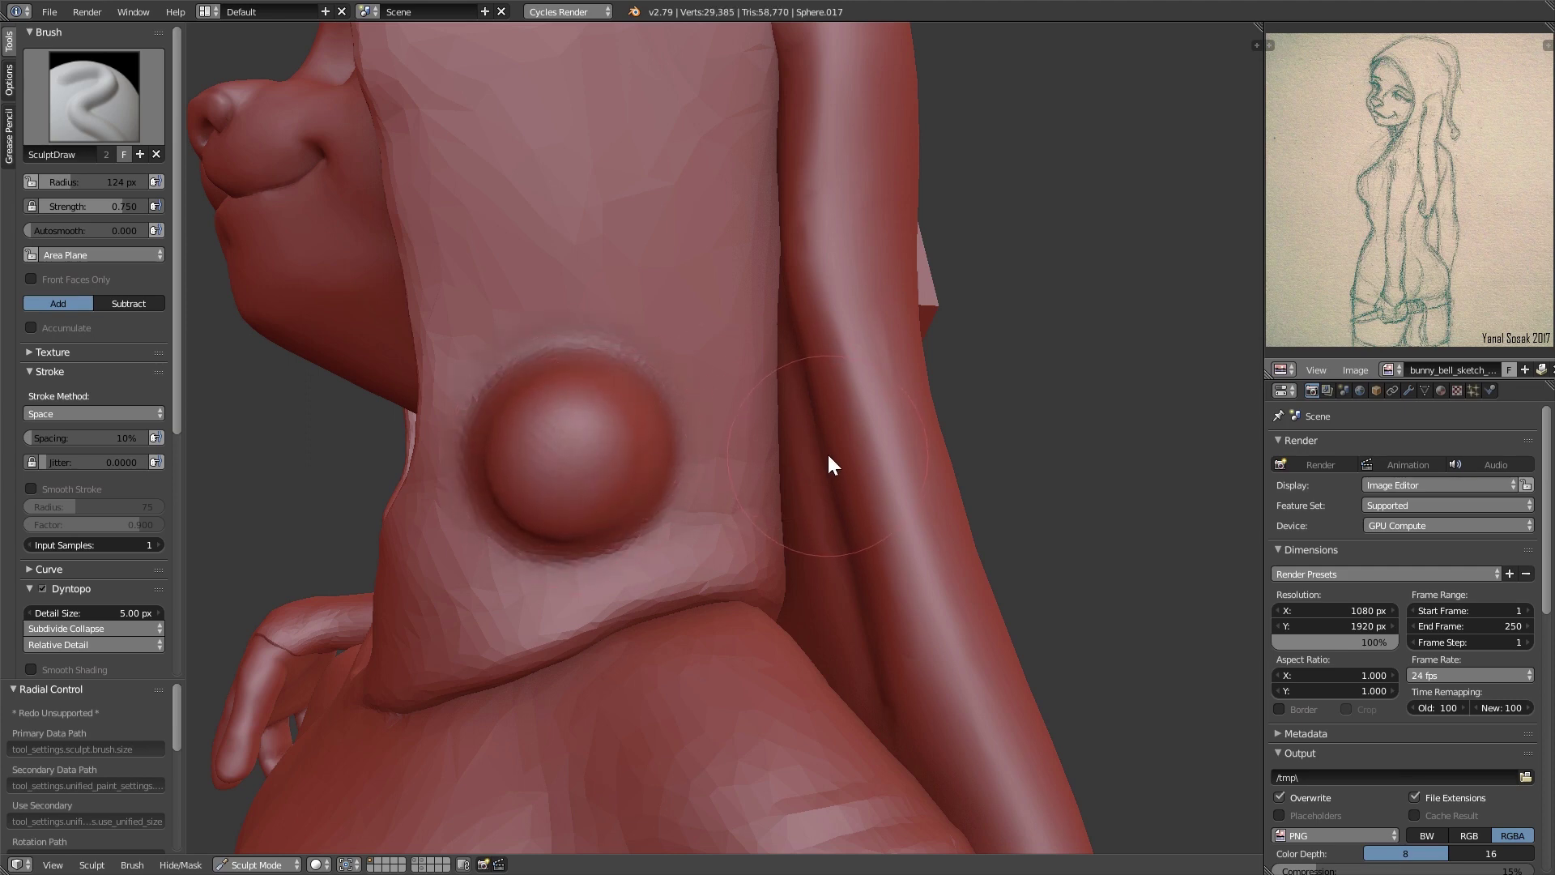
Inspect the inner side of the hood behind the bump and undo the bump stroke
mouse_move(826, 461)
middle_down()
mouse_move(802, 507)
mouse_move(1014, 516)
mouse_move(770, 491)
middle_up()
scroll(771, 491, up, 4)
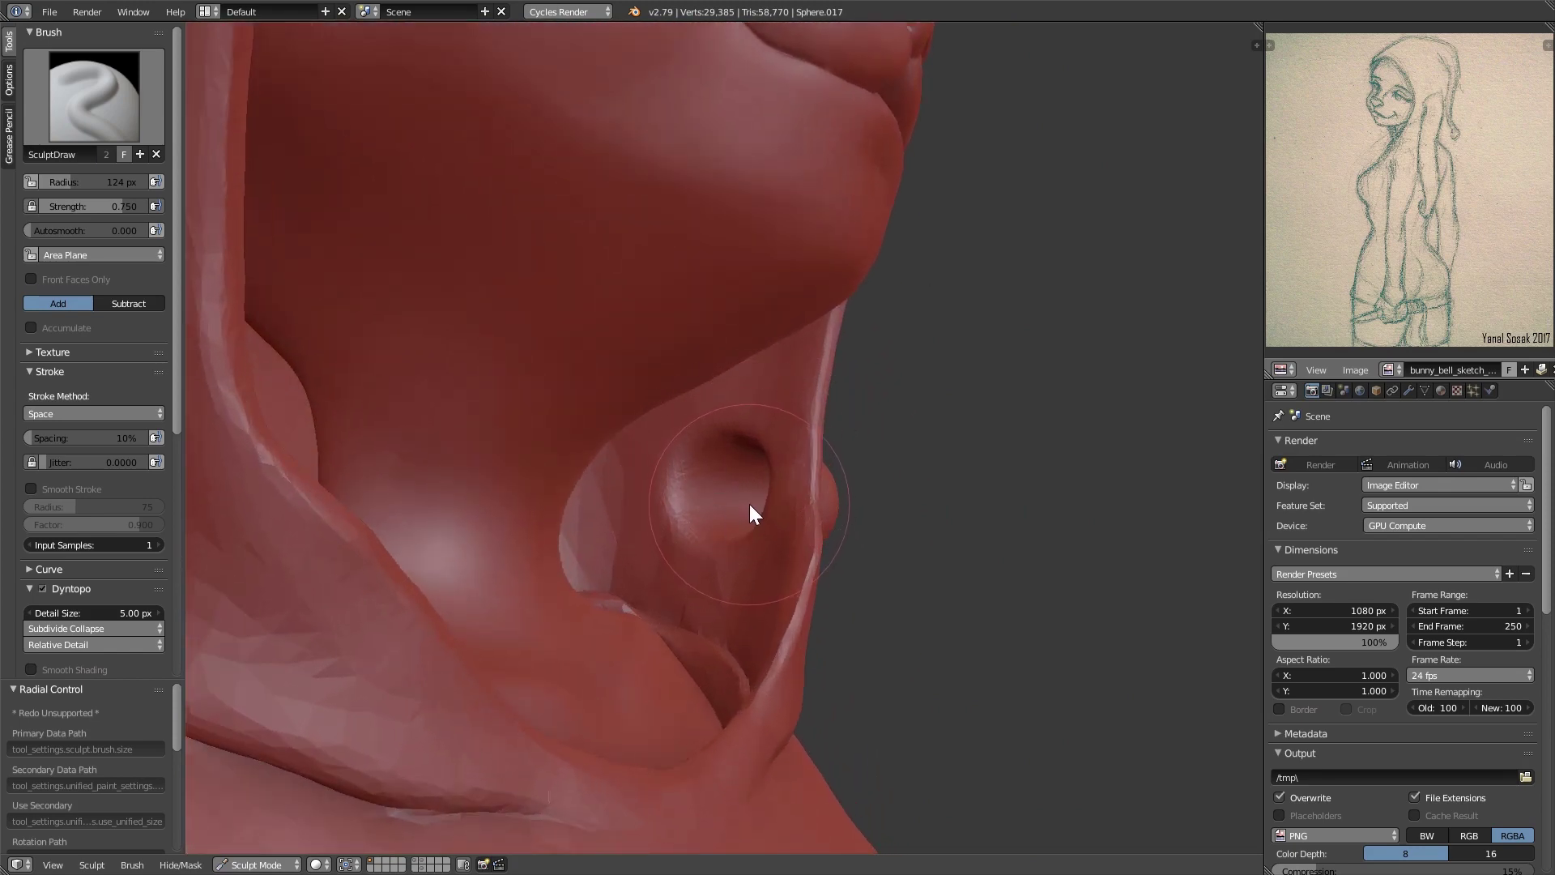
key(ctrl+z)
middle_drag(750, 505, 402, 503)
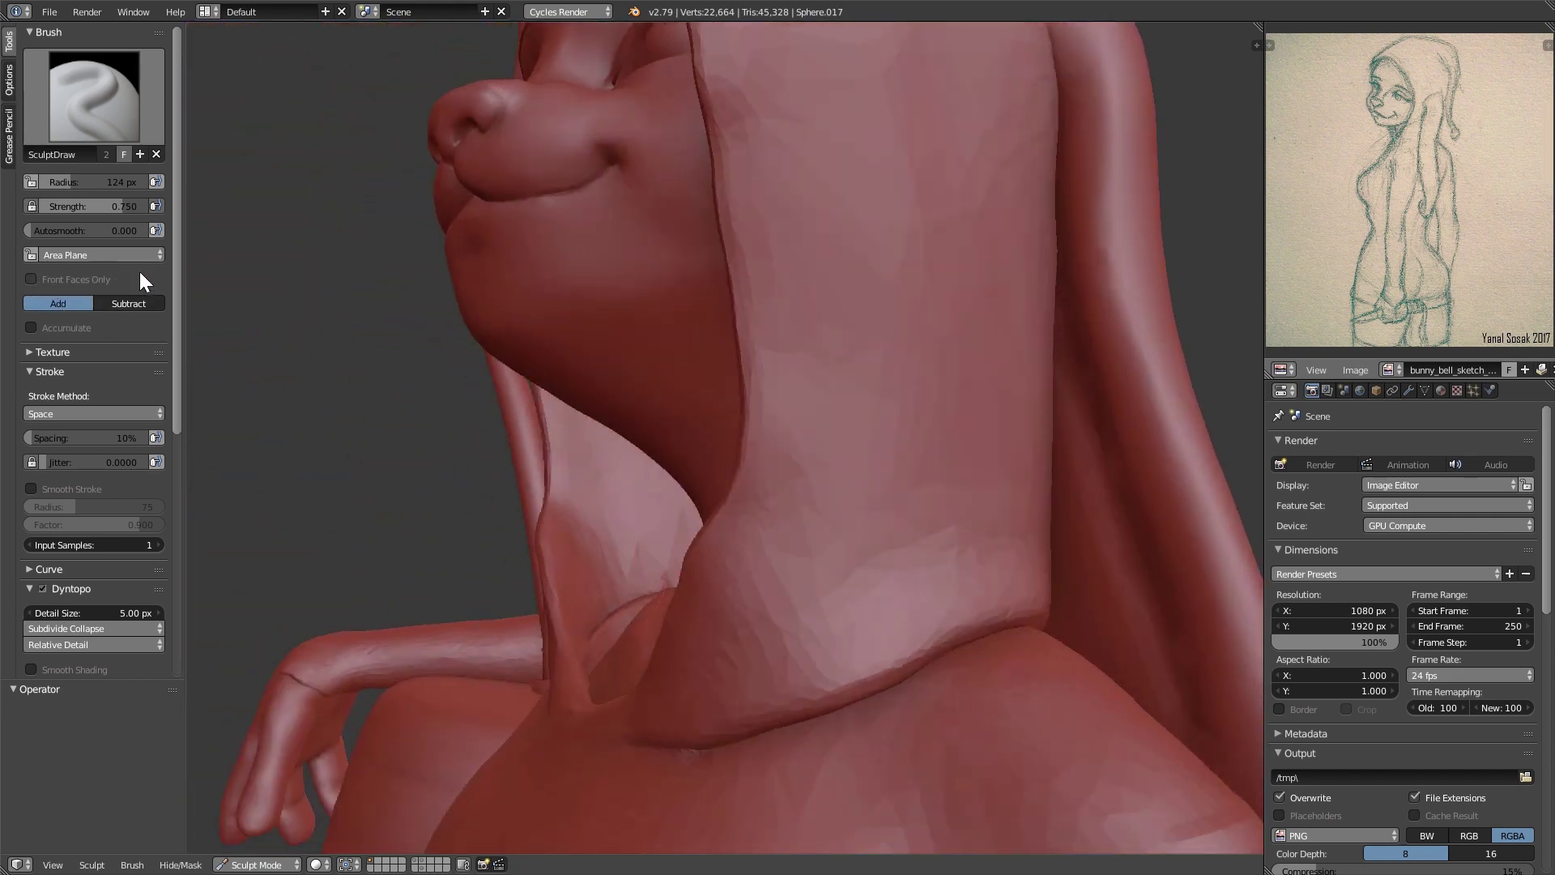
Enable Front Faces Only for SculptDraw, build up a bump on the hood's outer side and check the inner side
click(31, 279)
middle_drag(449, 312, 853, 516)
scroll(850, 525, up, 2)
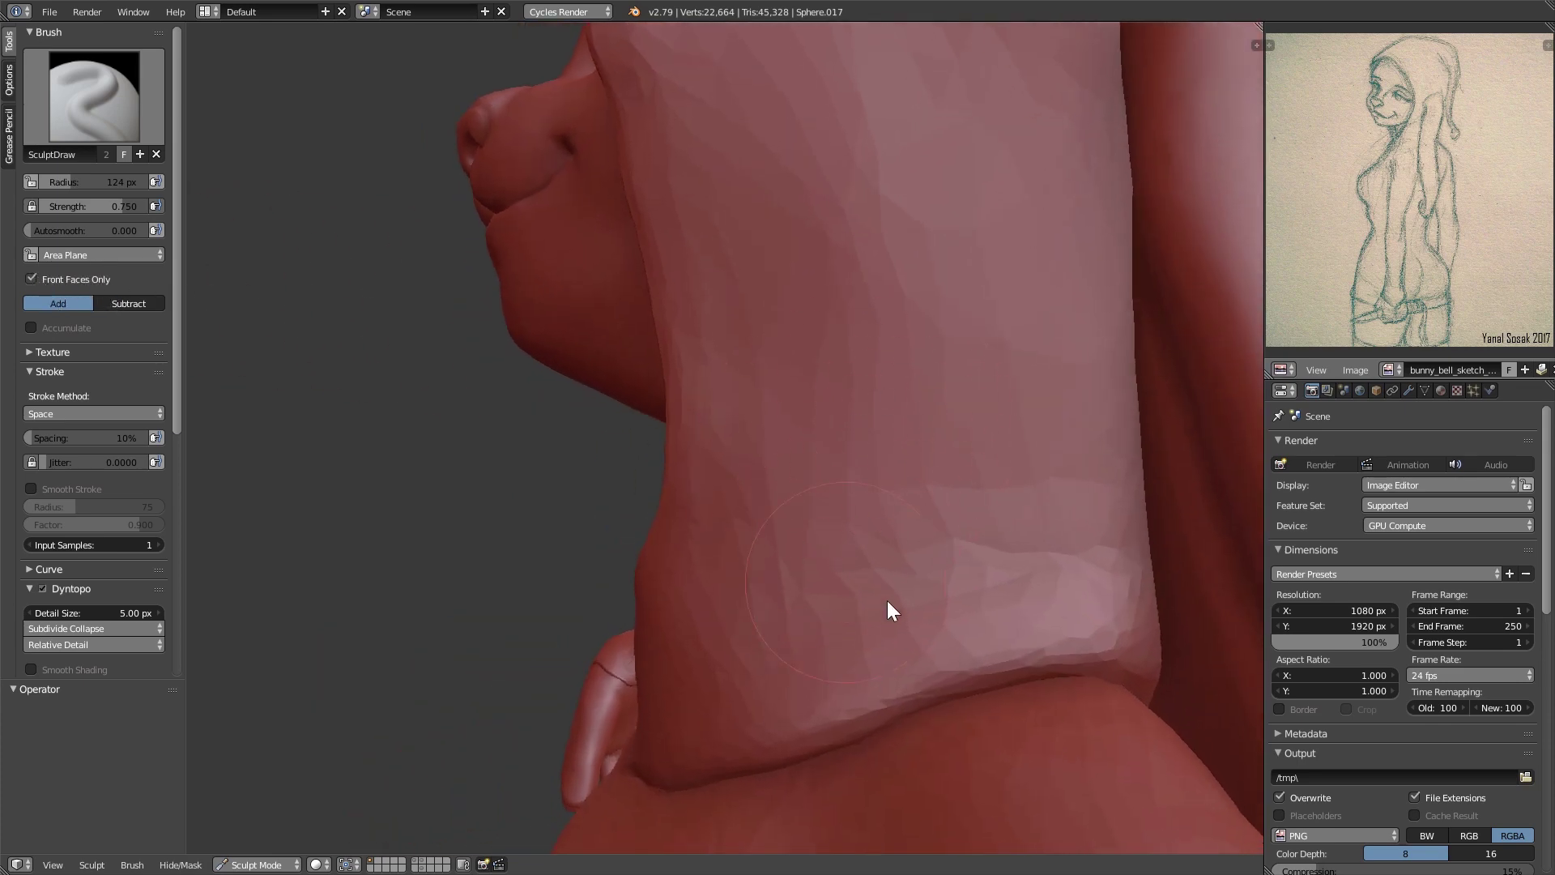
mouse_move(956, 536)
mouse_down()
mouse_move(927, 562)
mouse_move(871, 542)
mouse_move(863, 520)
mouse_move(873, 541)
mouse_move(722, 565)
mouse_up()
middle_drag(723, 565, 1011, 567)
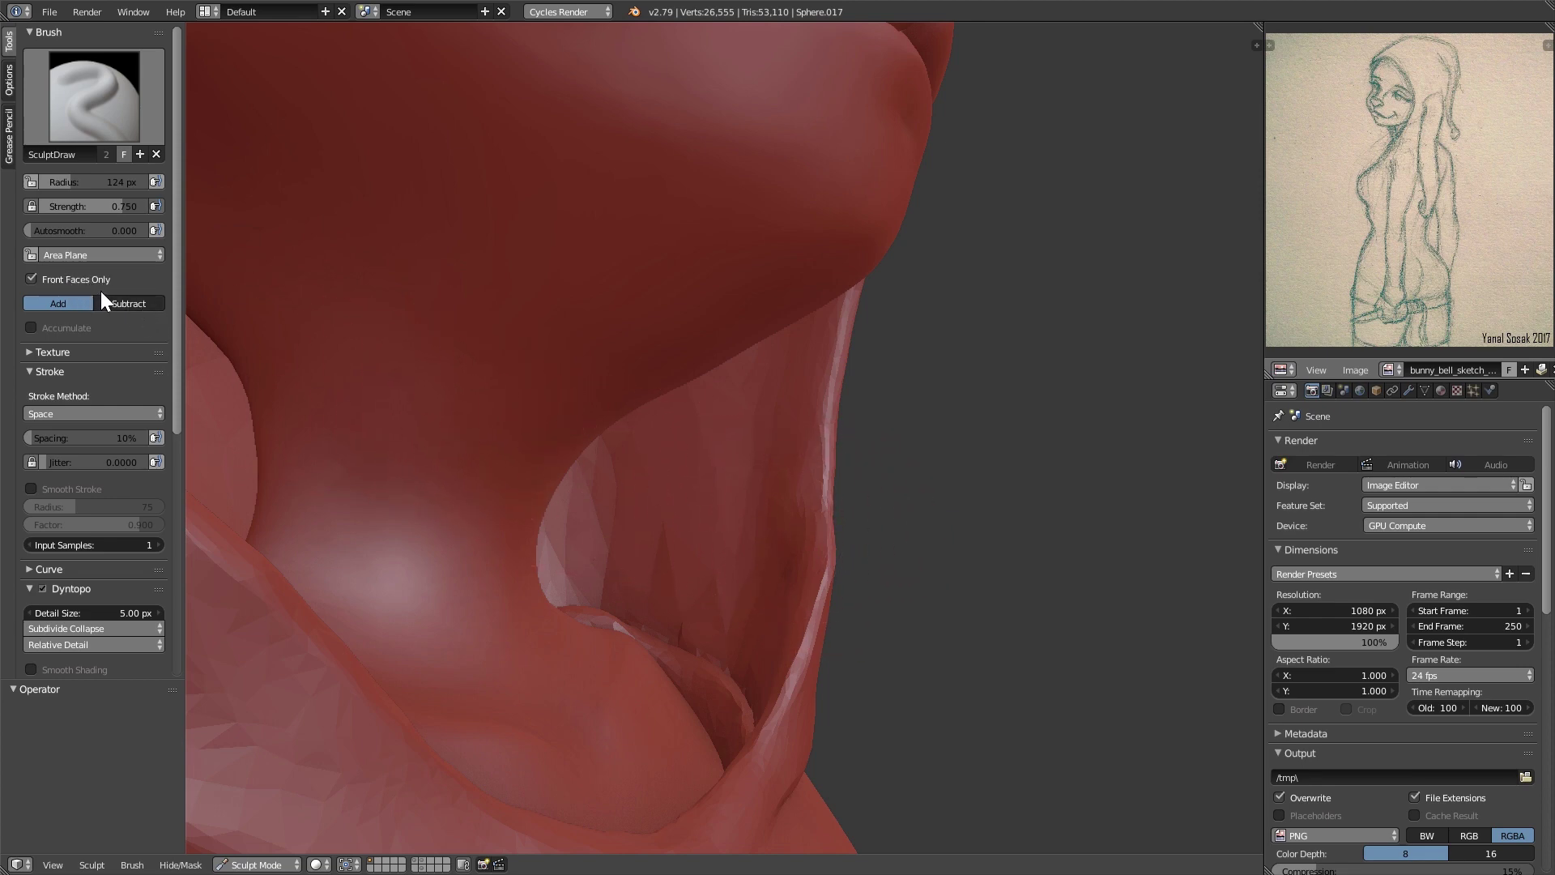
View the whole figure from the front and turn off Front Faces Only for the SculptDraw brush
ctrl+middle_drag(864, 456, 808, 508)
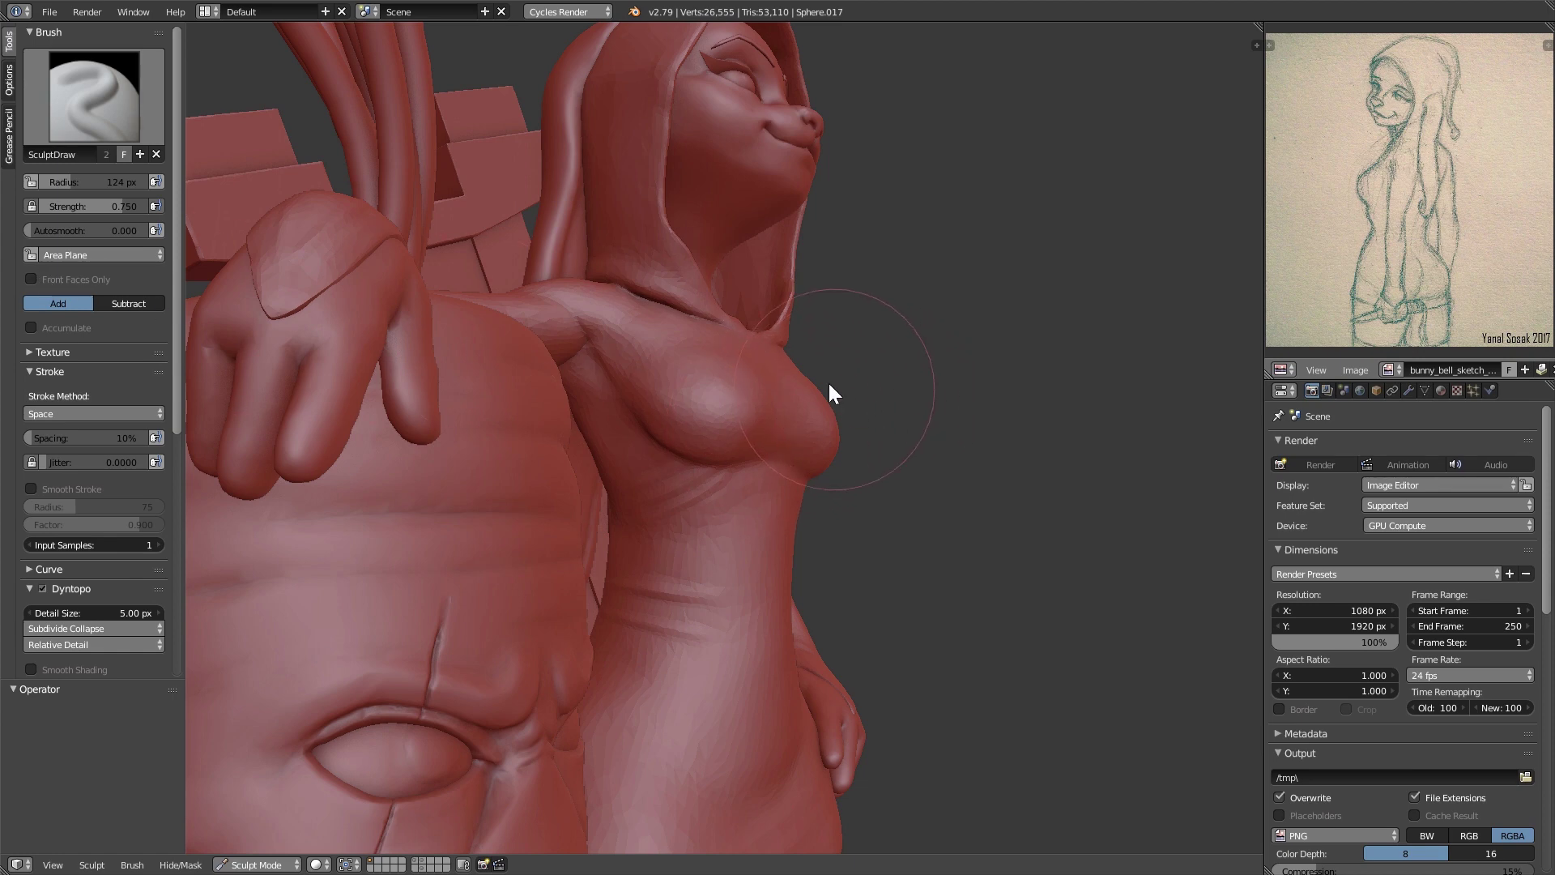
middle_drag(786, 258, 285, 391)
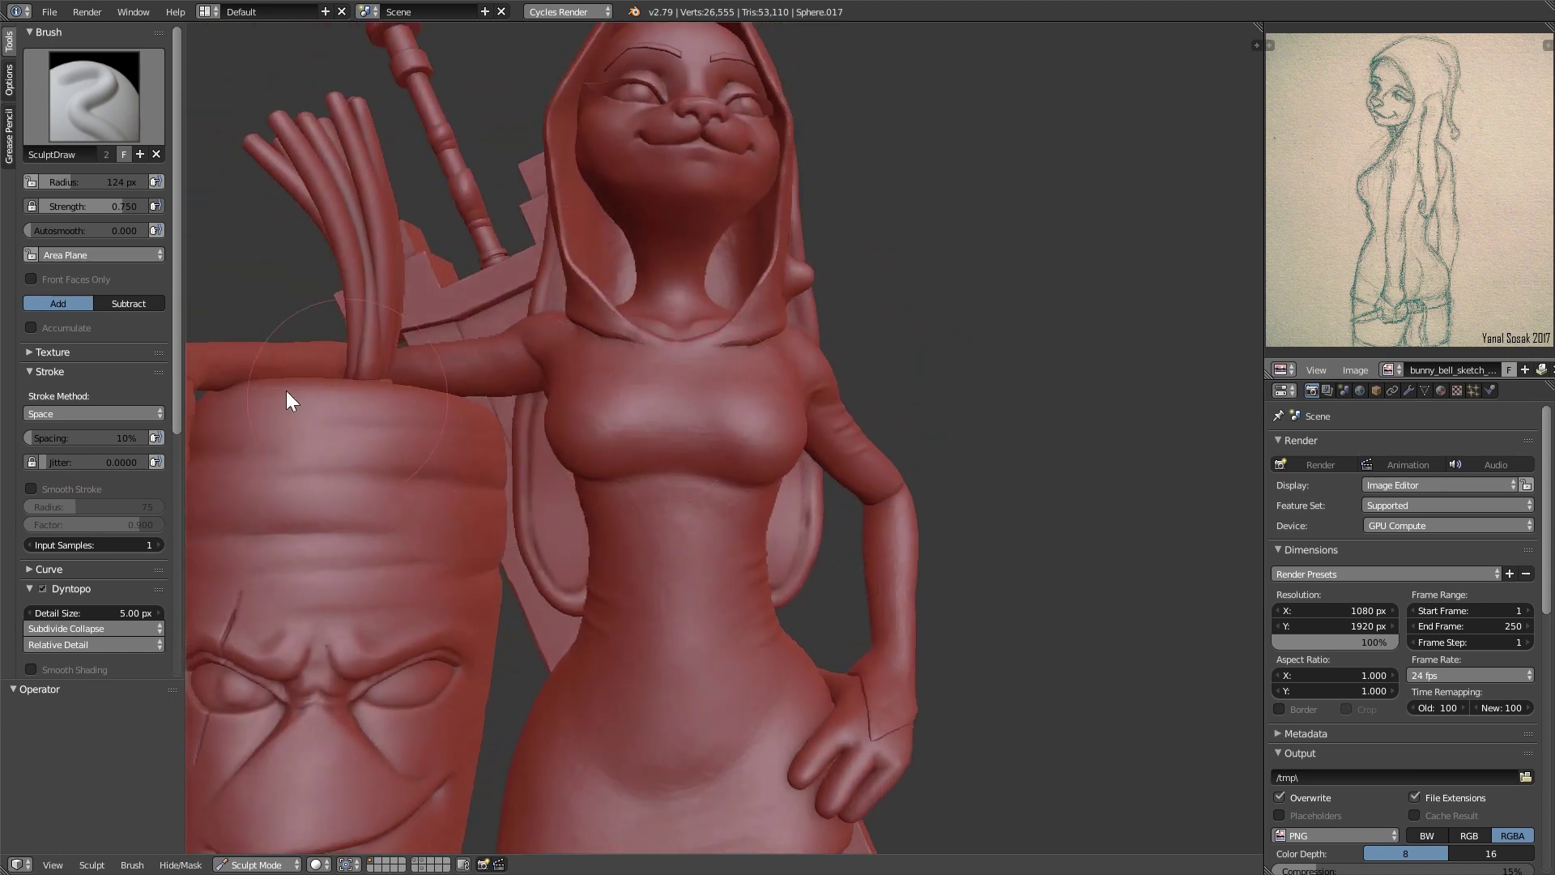
click(51, 278)
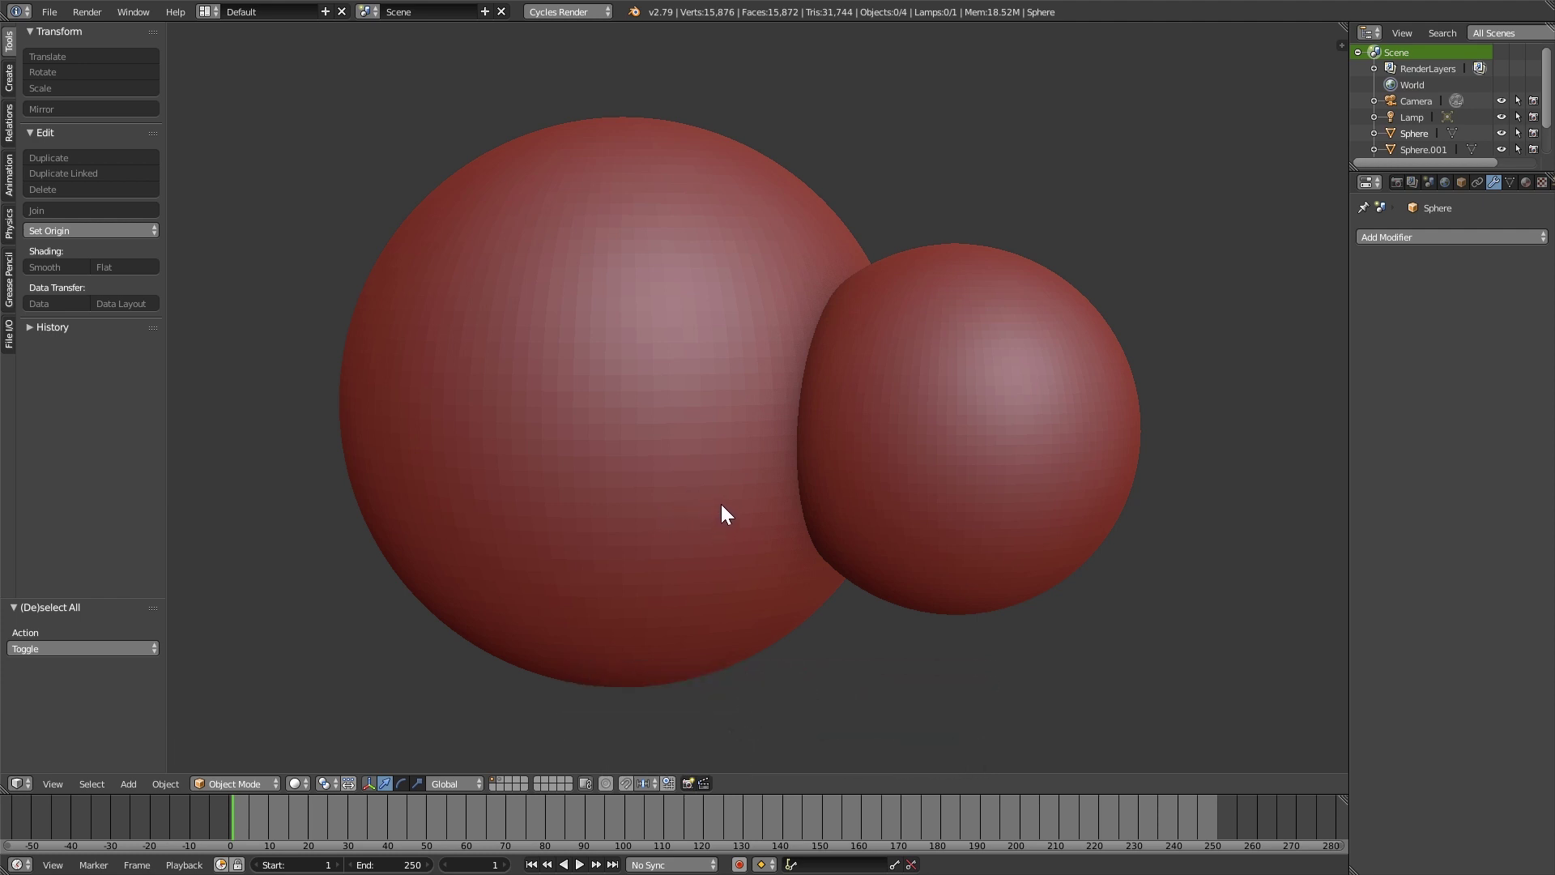
Add a Boolean modifier to the large sphere, set it to Union with Sphere.001 and apply it
right_click(695, 465)
click(1382, 235)
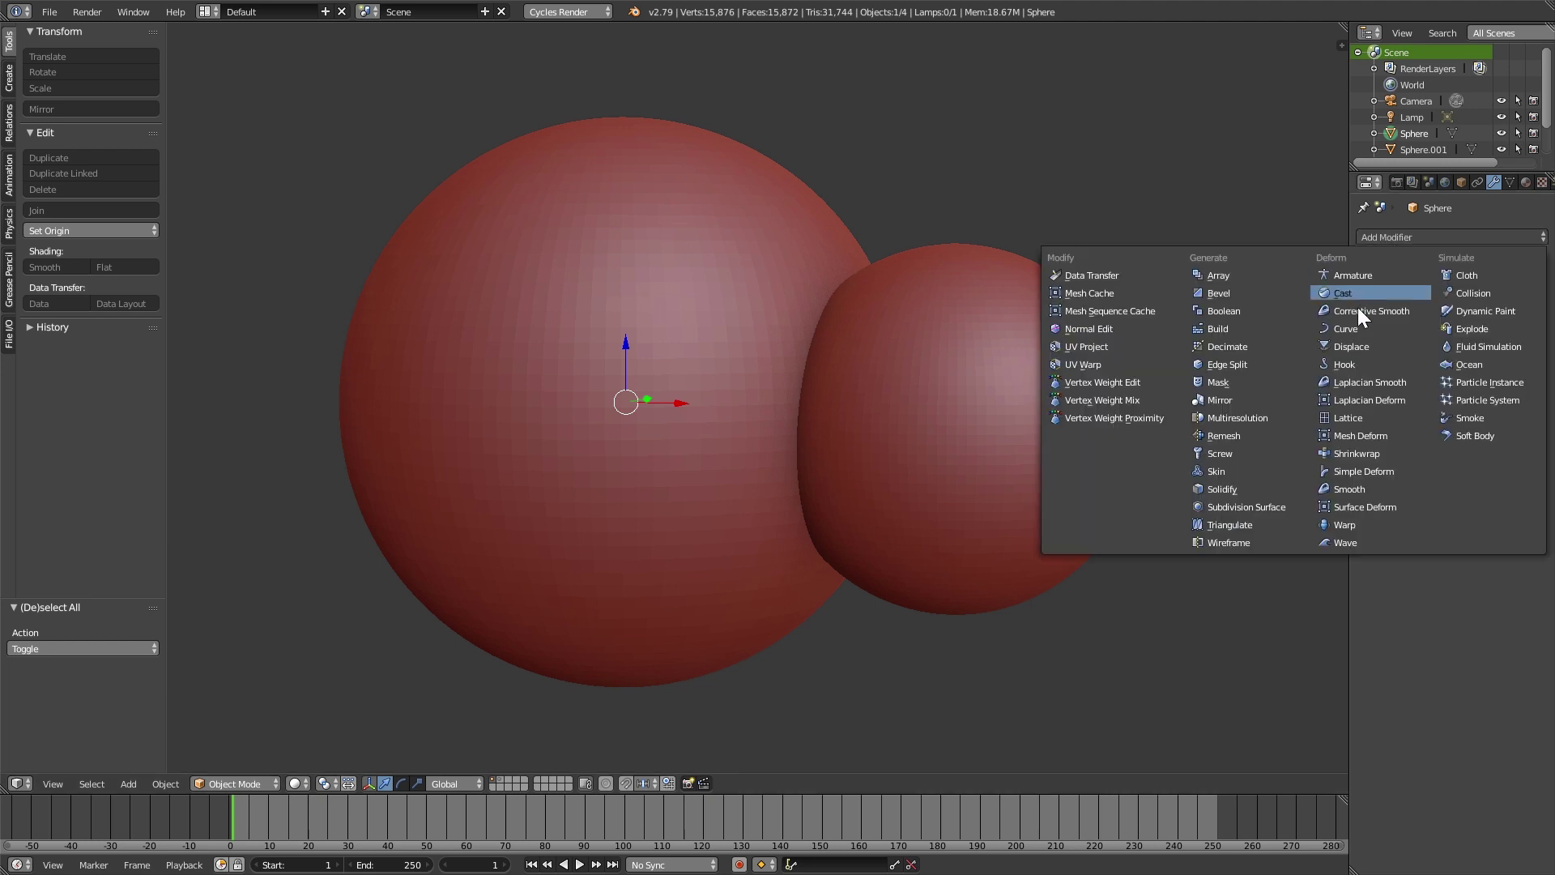
click(1245, 315)
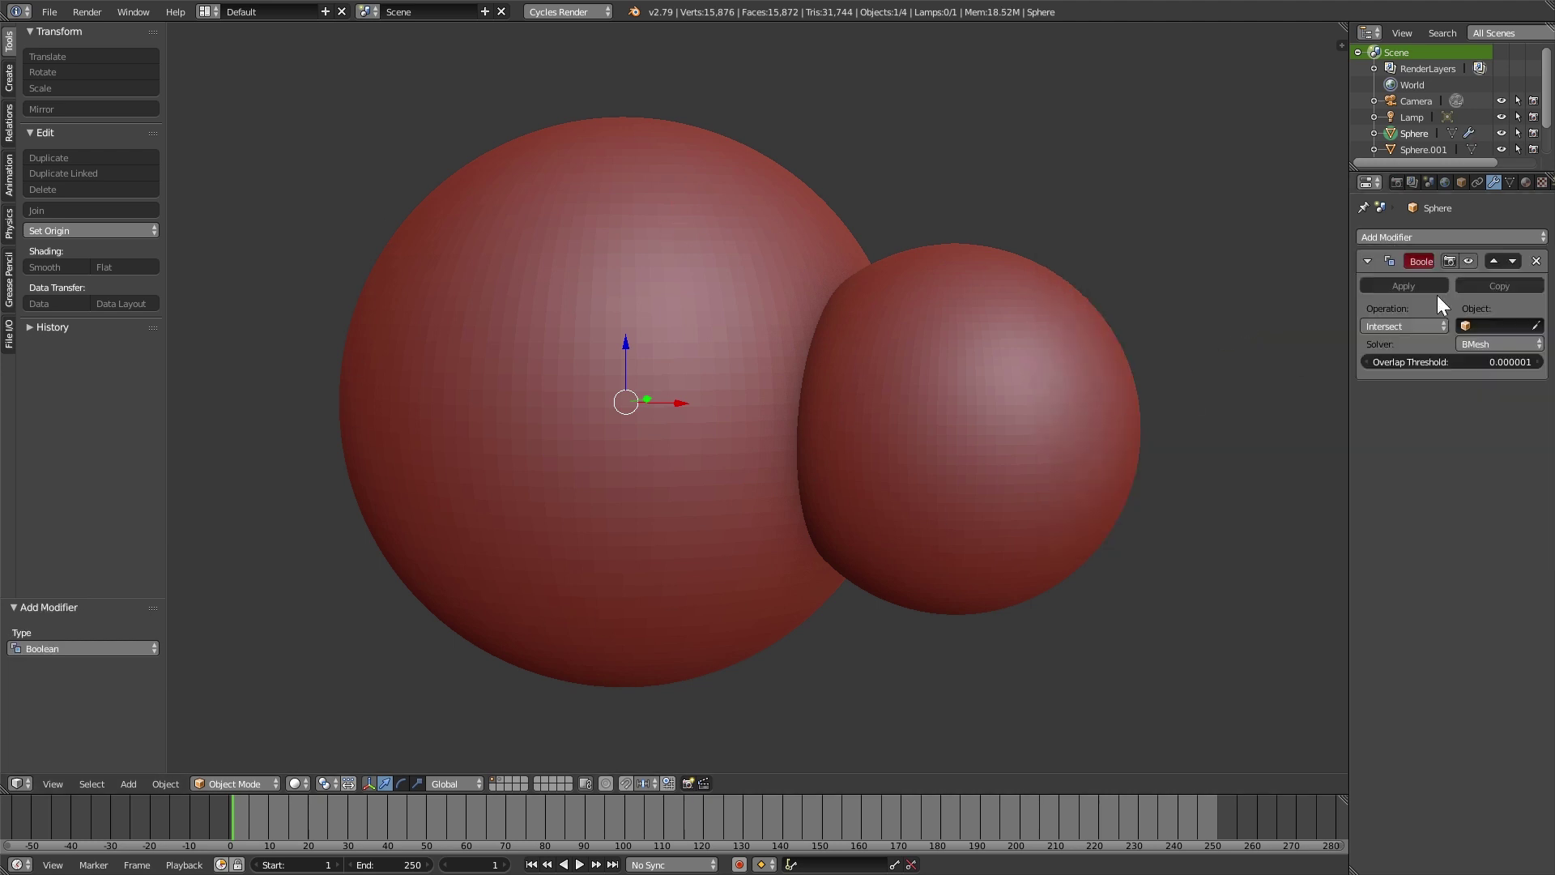
click(1533, 333)
click(1042, 413)
click(1400, 326)
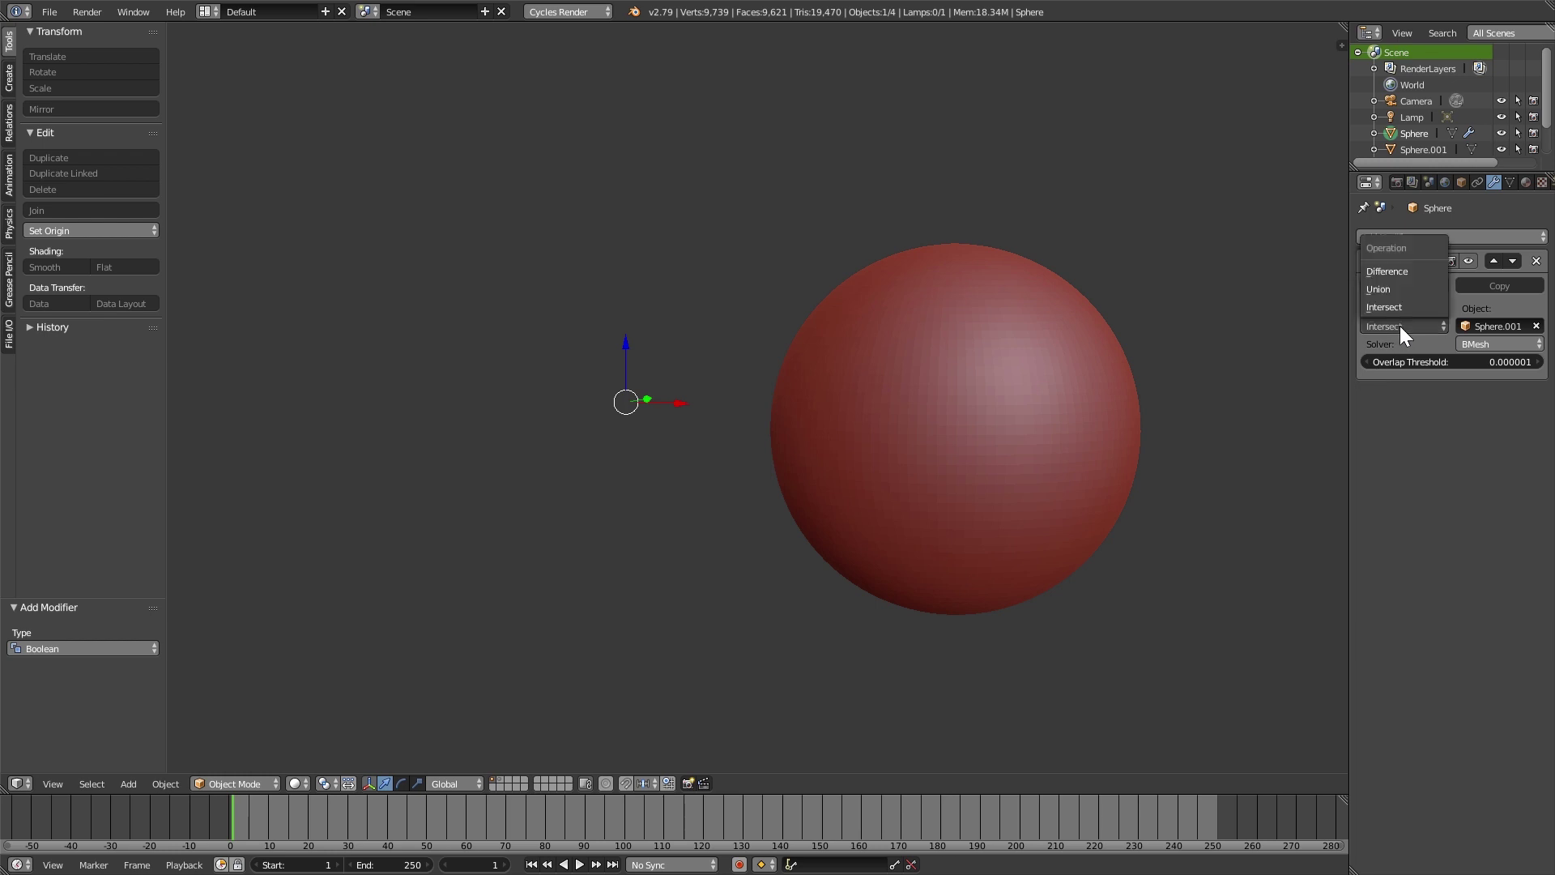
click(1381, 290)
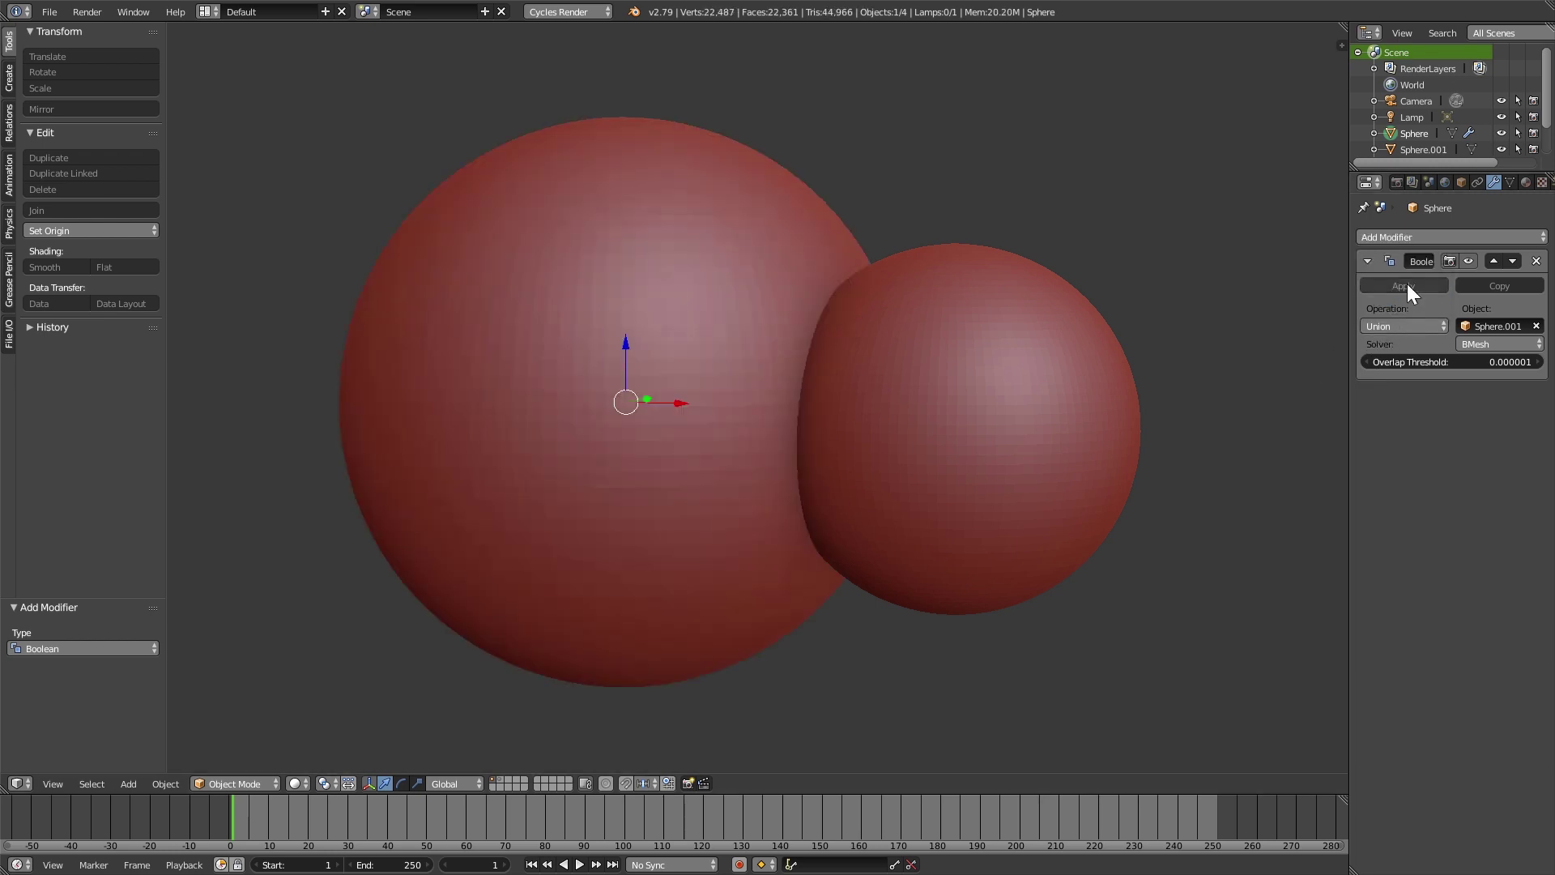
click(1407, 285)
Delete the separate small sphere Sphere.001 and test-move the merged spheres, cancelling the move
right_click(1061, 448)
key(x)
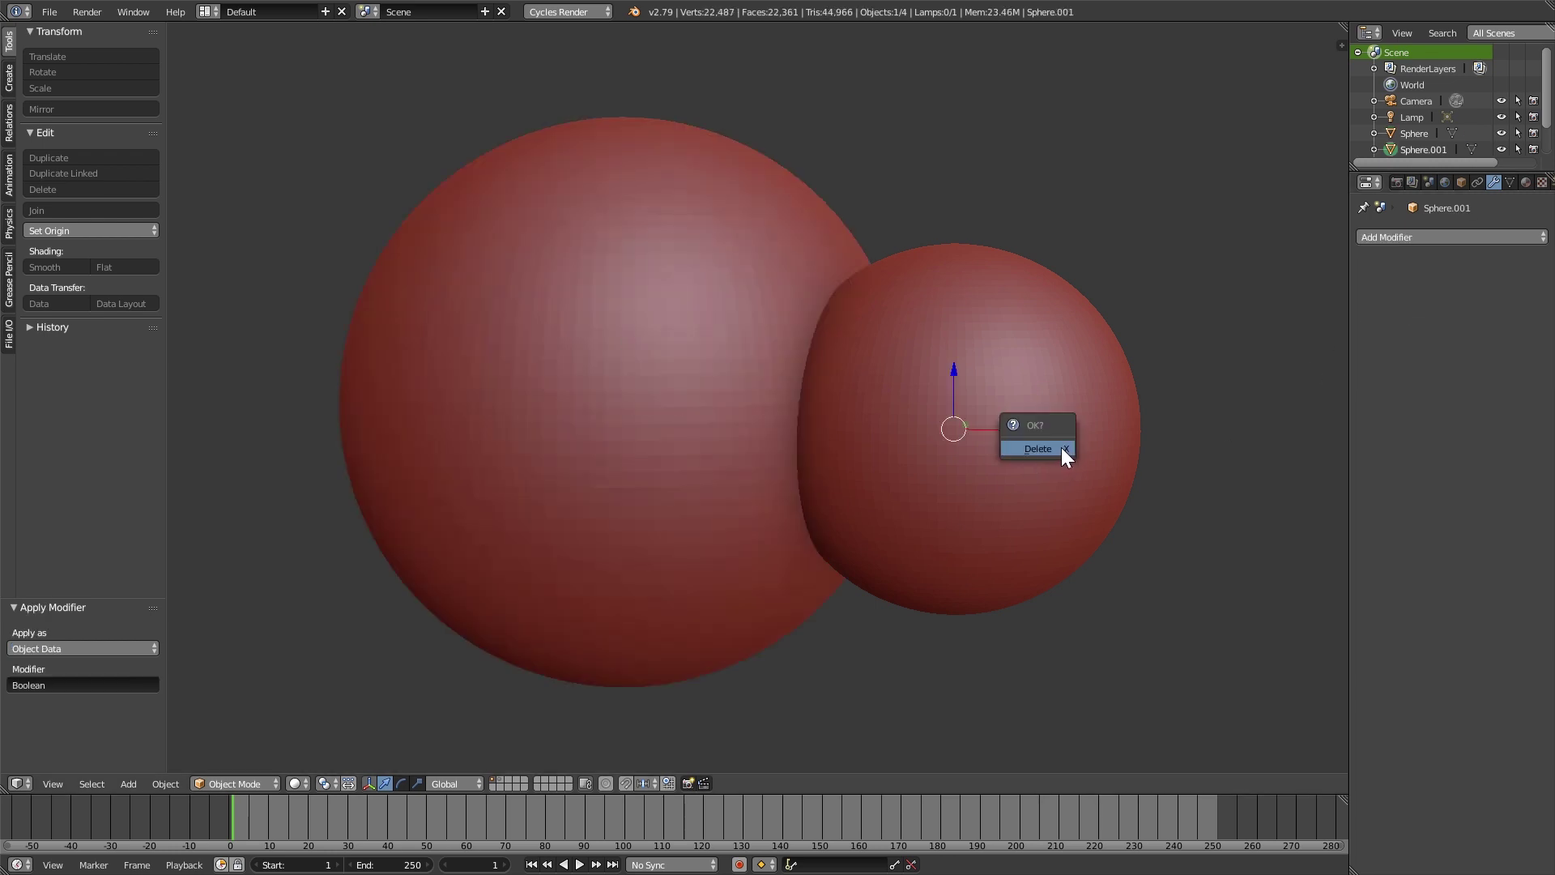
click(1061, 448)
right_click(883, 464)
key(g)
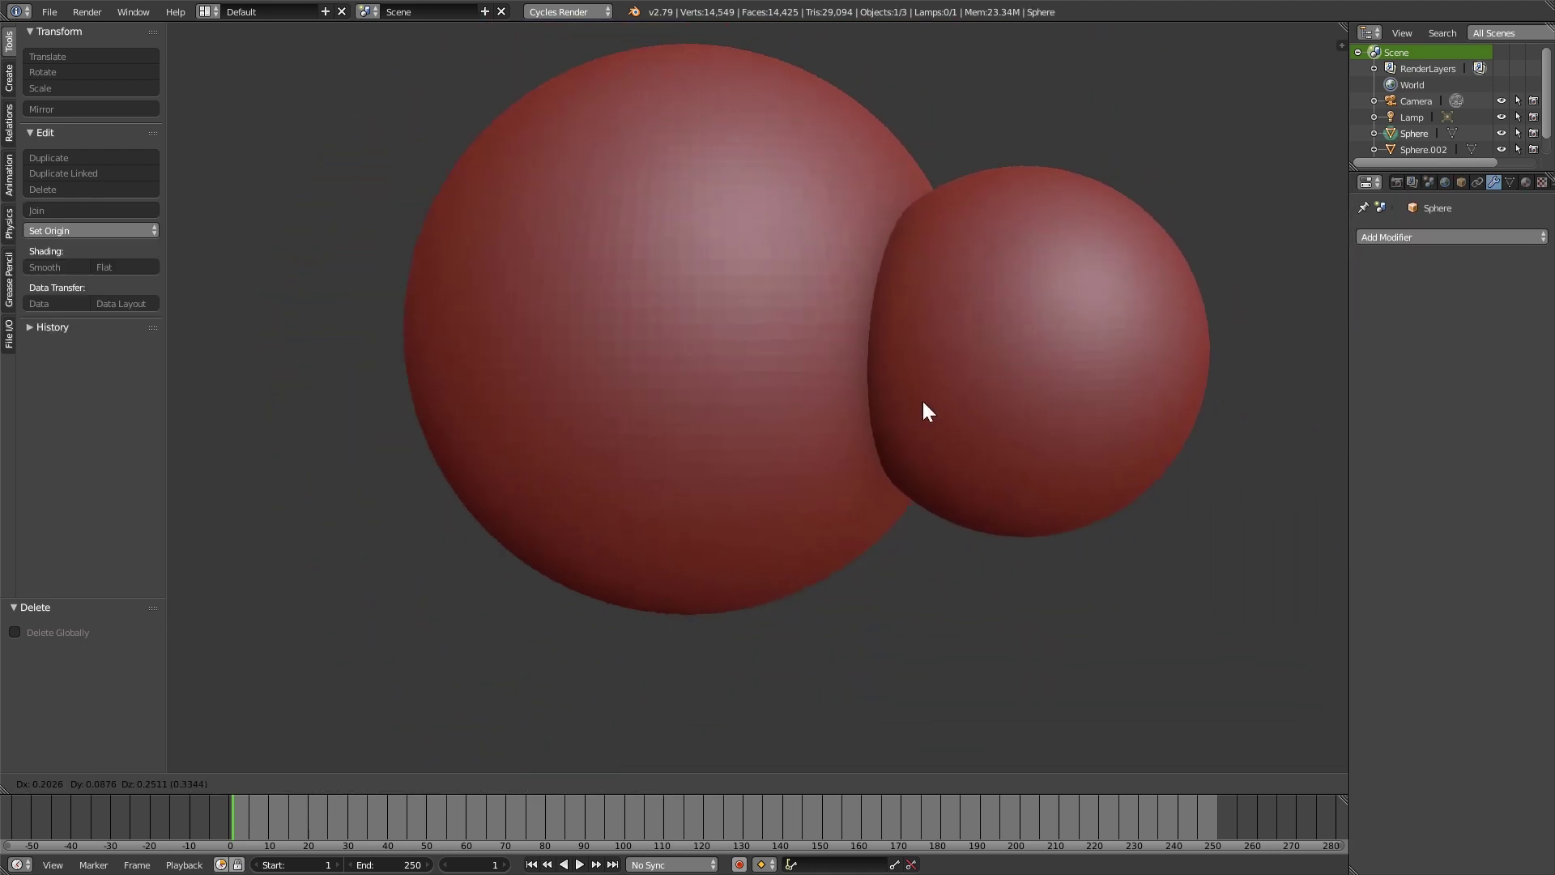
click(811, 539)
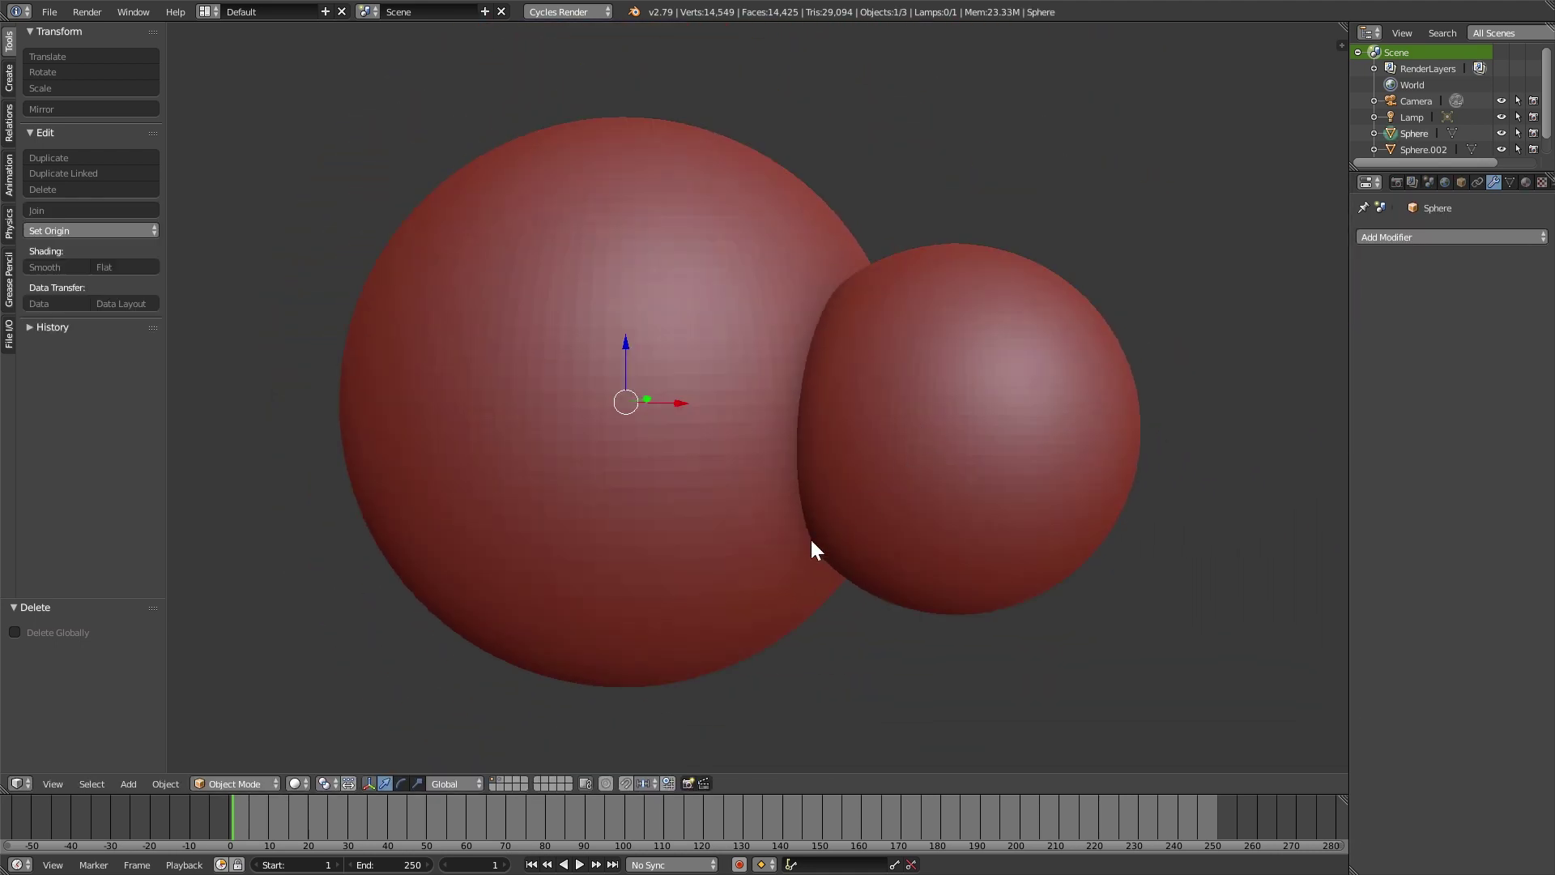
Enter Sculpt Mode on the merged spheres and set the Scrape/Peaks brush radius to 103 px
click(235, 781)
click(240, 746)
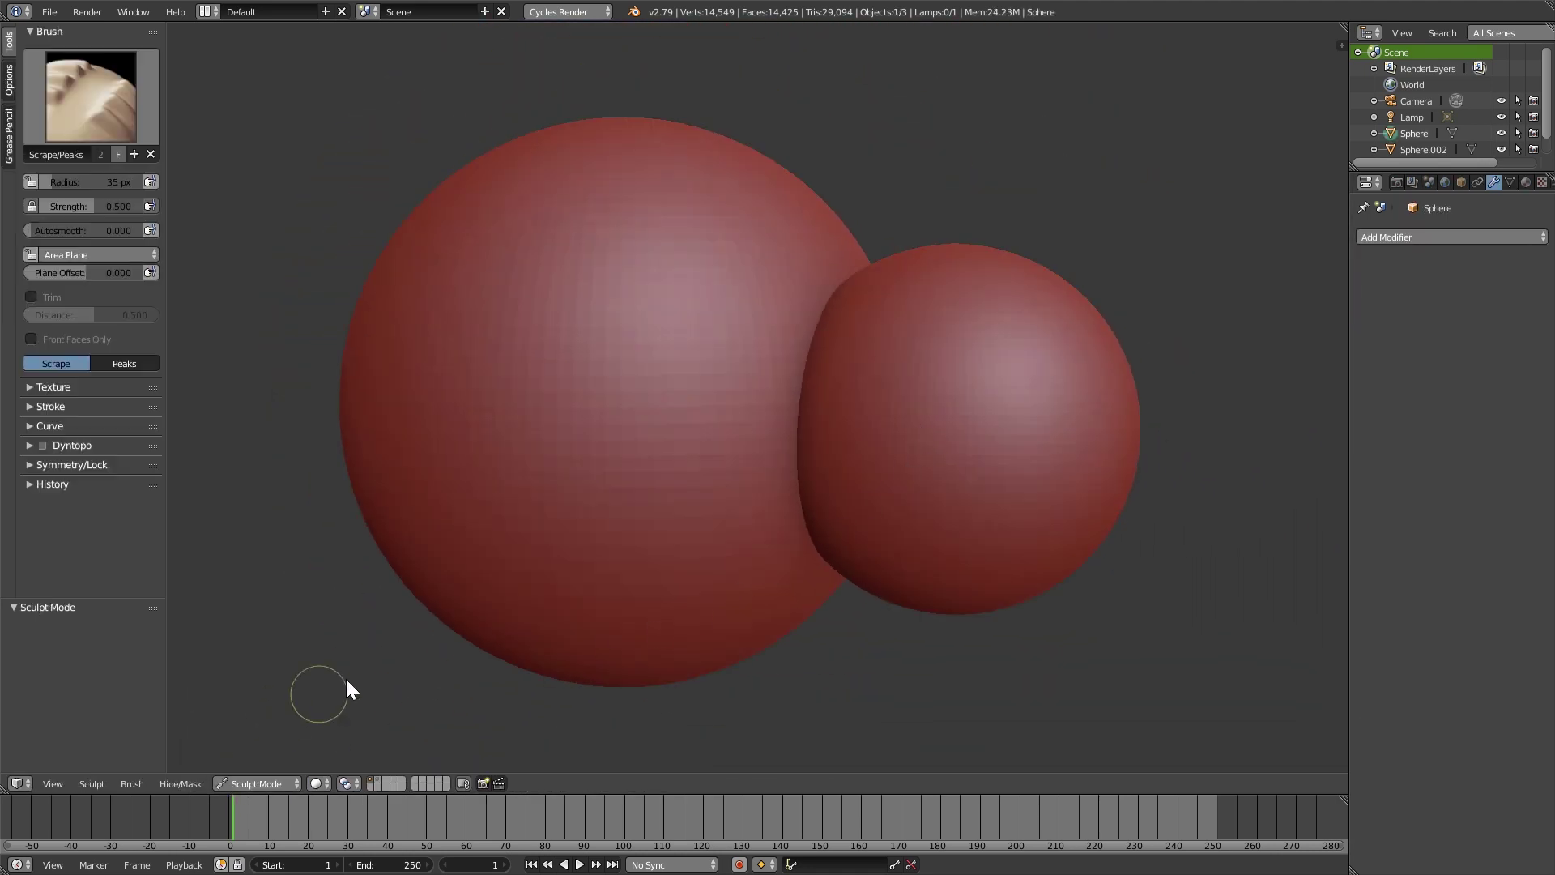
key(f)
click(867, 424)
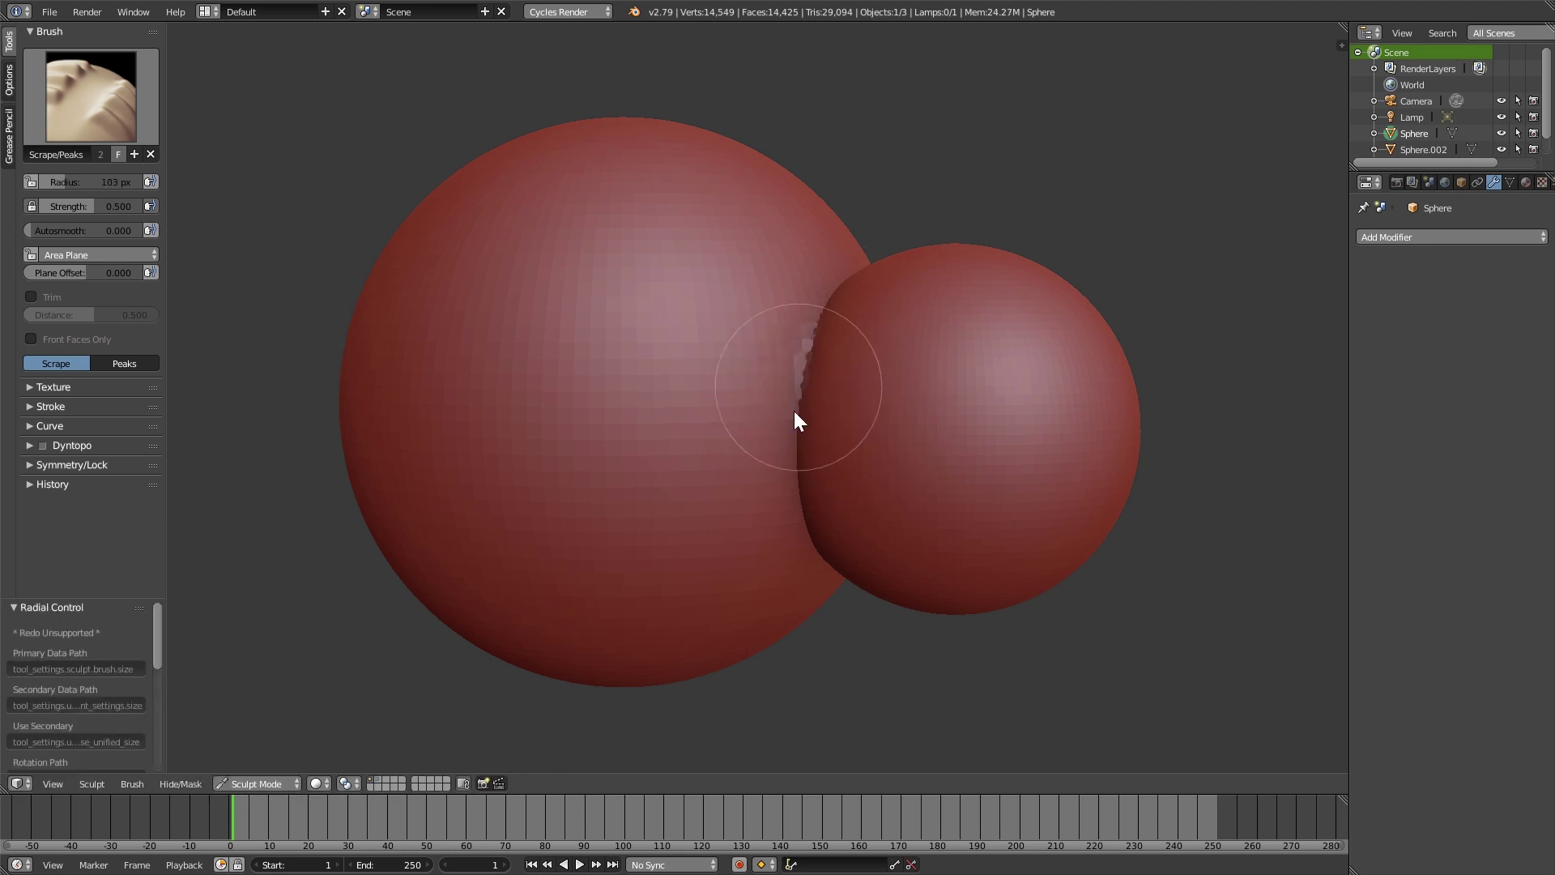
Scrape around the seam between the two merged spheres to blend their joint
mouse_move(794, 410)
mouse_down()
mouse_move(821, 318)
mouse_move(798, 488)
mouse_up()
middle_drag(799, 488, 784, 563)
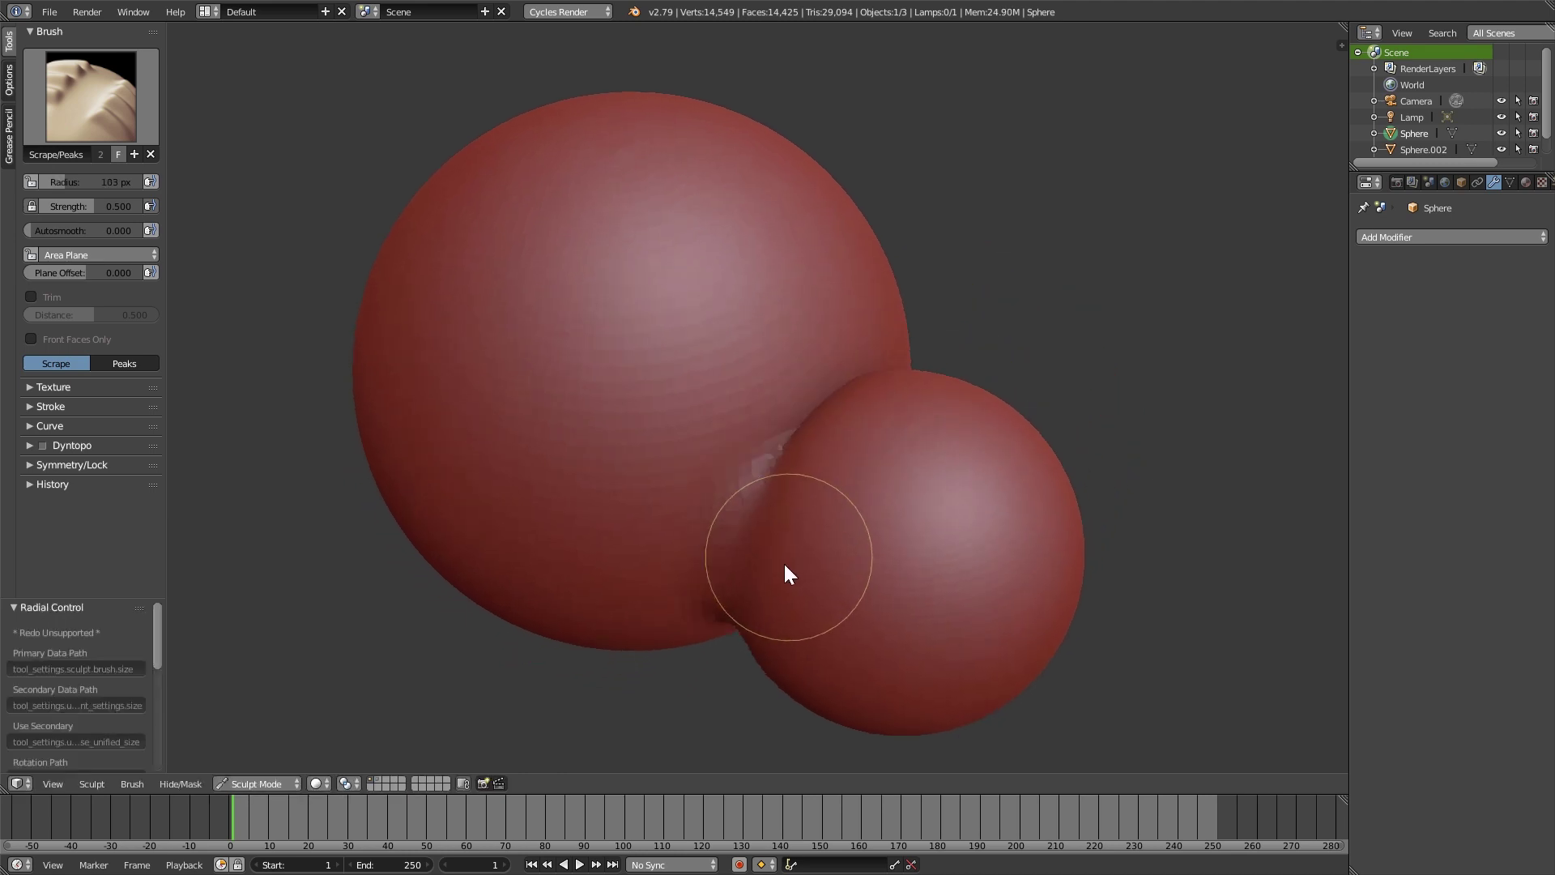
scroll(765, 547, up, 2)
mouse_move(764, 548)
mouse_down()
mouse_move(833, 425)
mouse_move(775, 466)
mouse_up()
middle_drag(956, 492, 706, 438)
drag(589, 286, 708, 635)
middle_drag(708, 635, 663, 423)
drag(658, 414, 625, 528)
mouse_move(624, 528)
middle_down()
mouse_move(949, 626)
mouse_move(948, 648)
mouse_move(911, 567)
mouse_move(892, 584)
mouse_move(881, 565)
middle_up()
scroll(946, 673, down, 4)
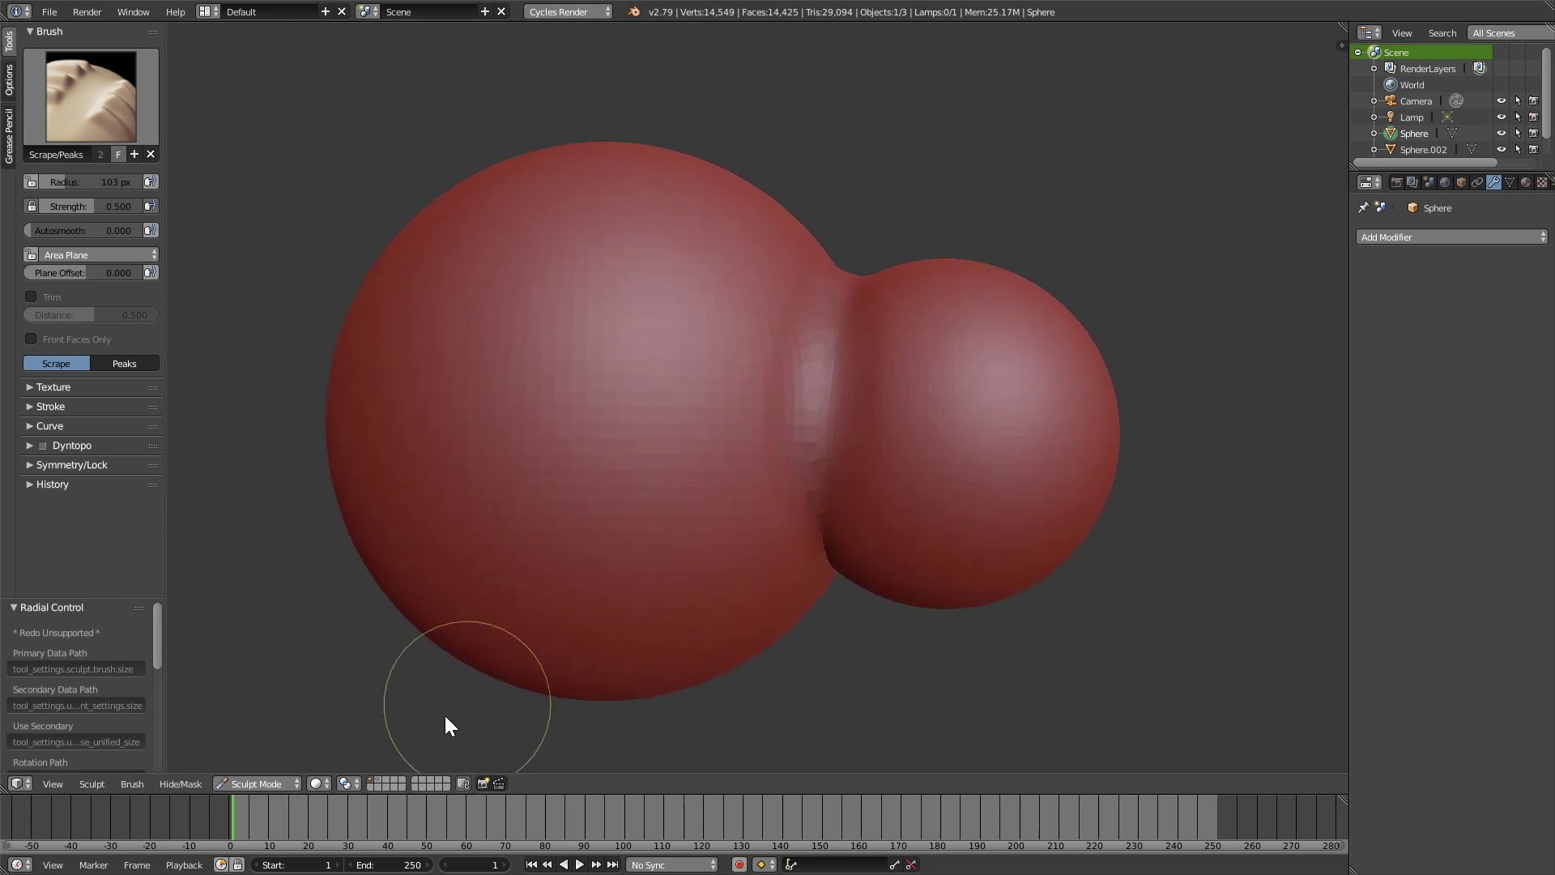
Undo the last scrape stroke and test-move the large sphere, cancelling the move
key(ctrl+z)
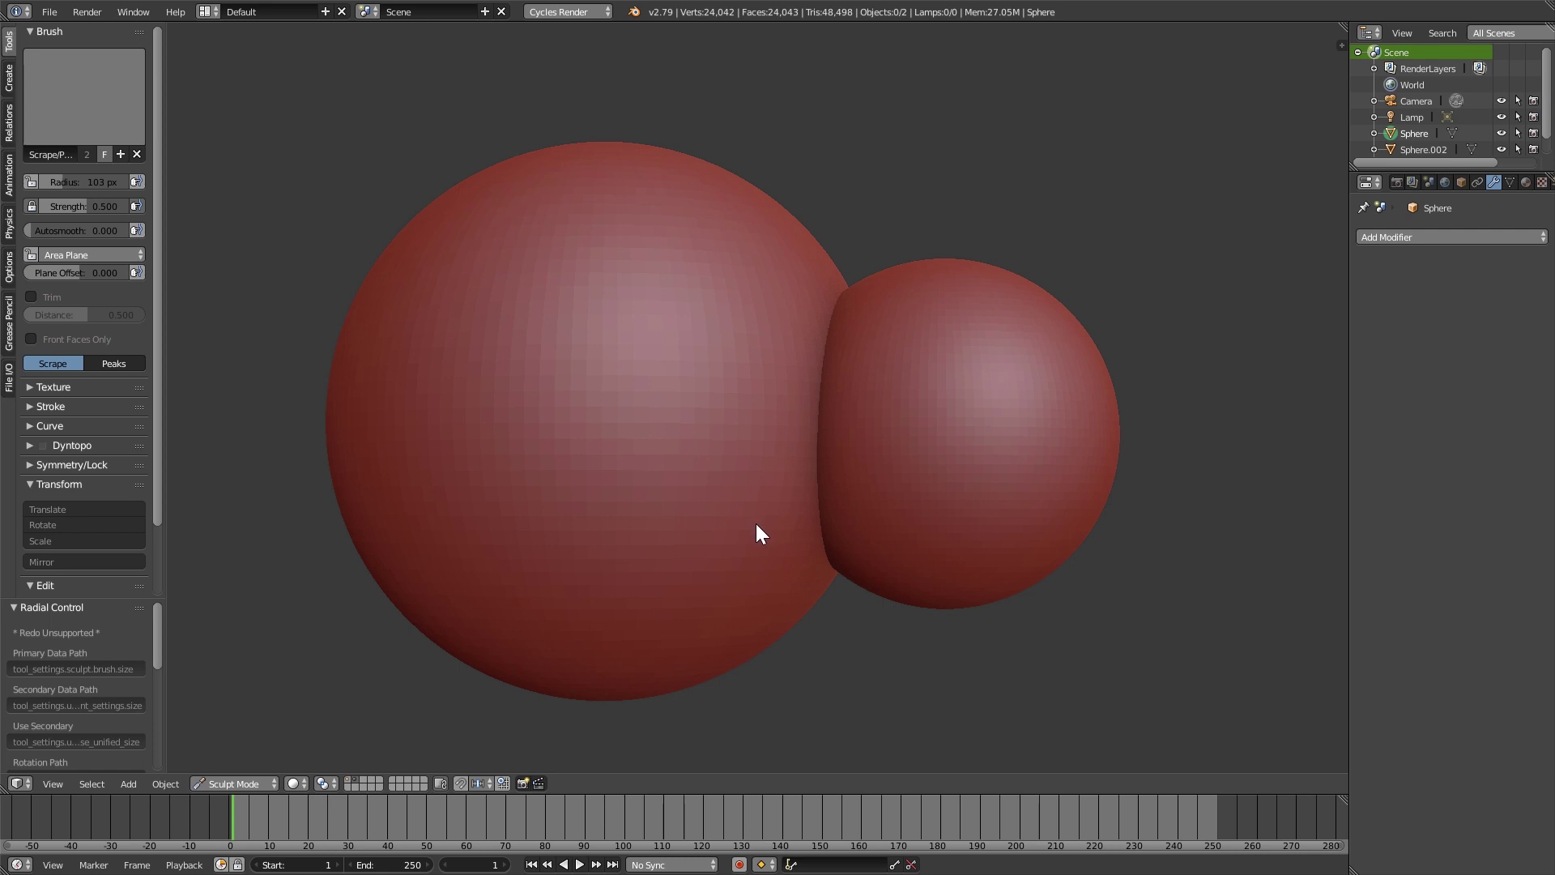
right_click(688, 550)
key(g)
right_click(1248, 381)
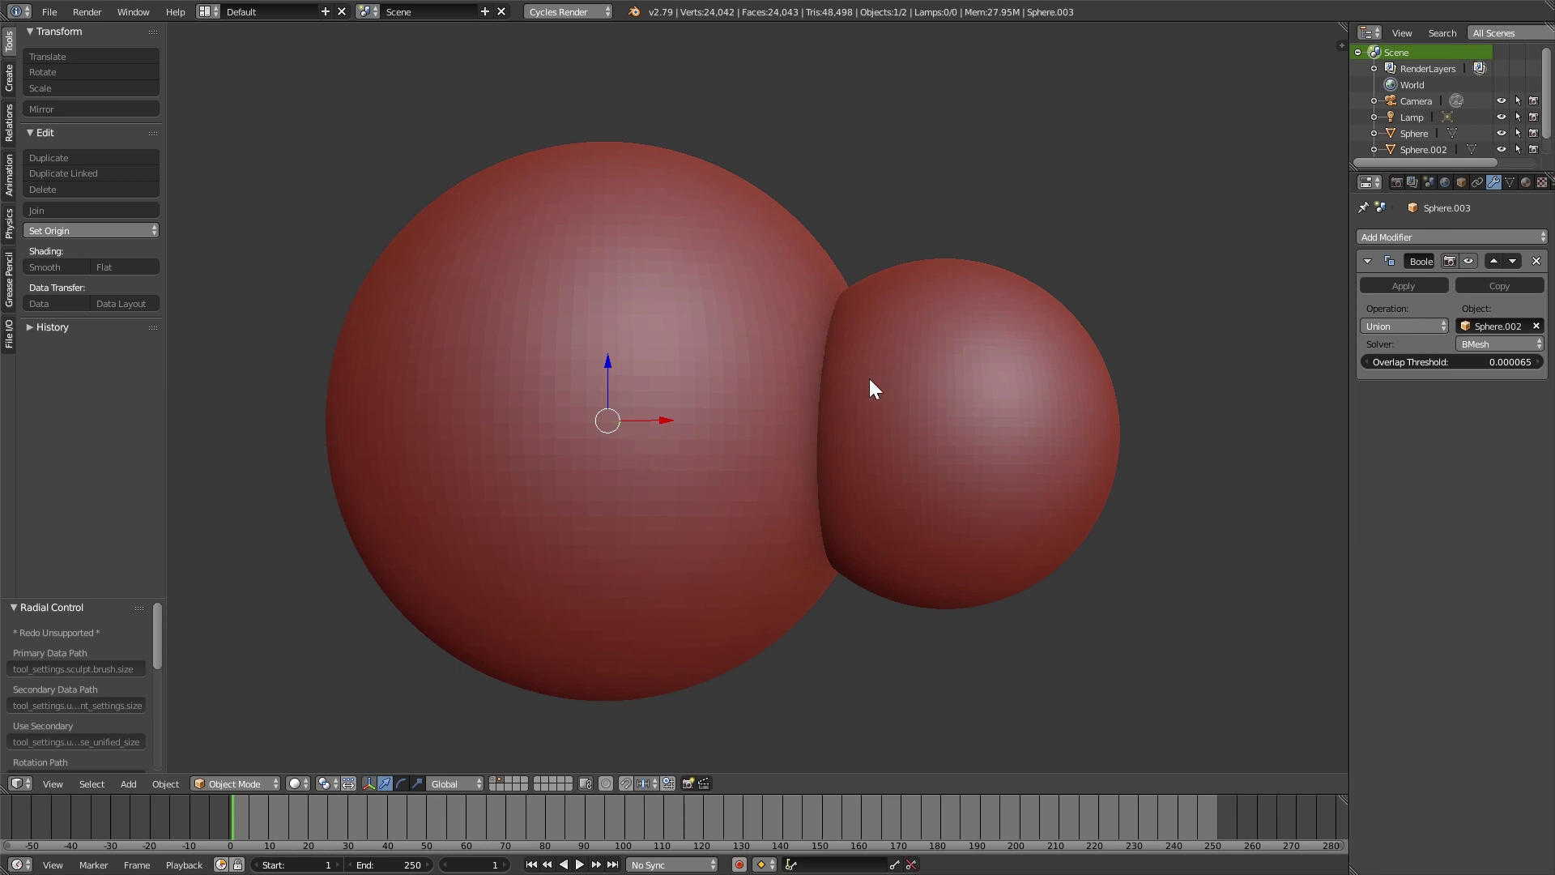
Check the Boolean target Sphere.002 and the Union operation on the large sphere, and apply the modifier
click(1494, 326)
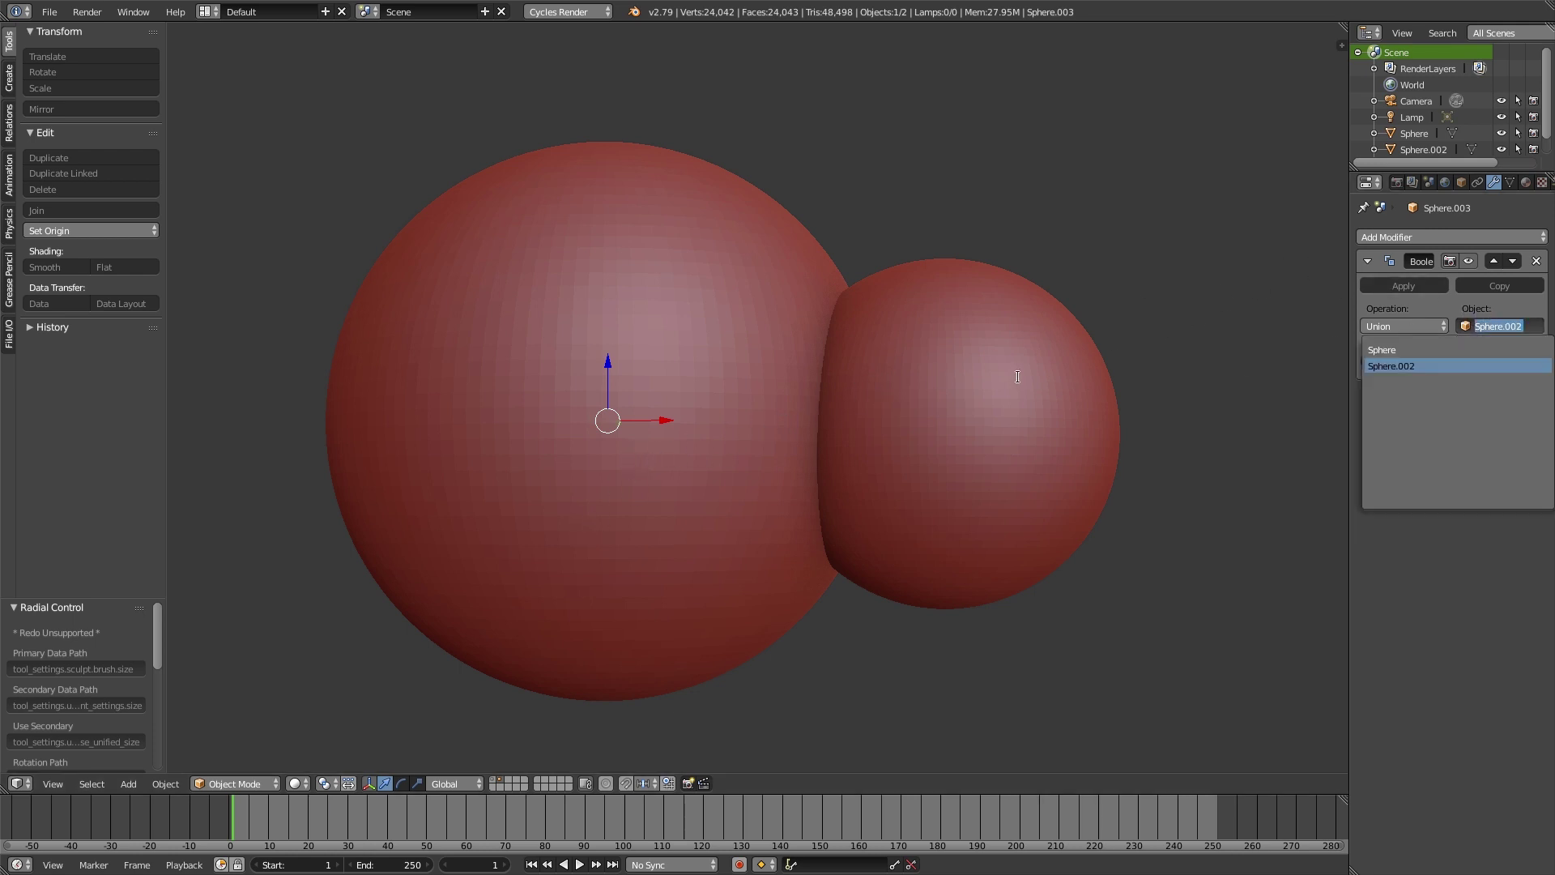
click(1403, 324)
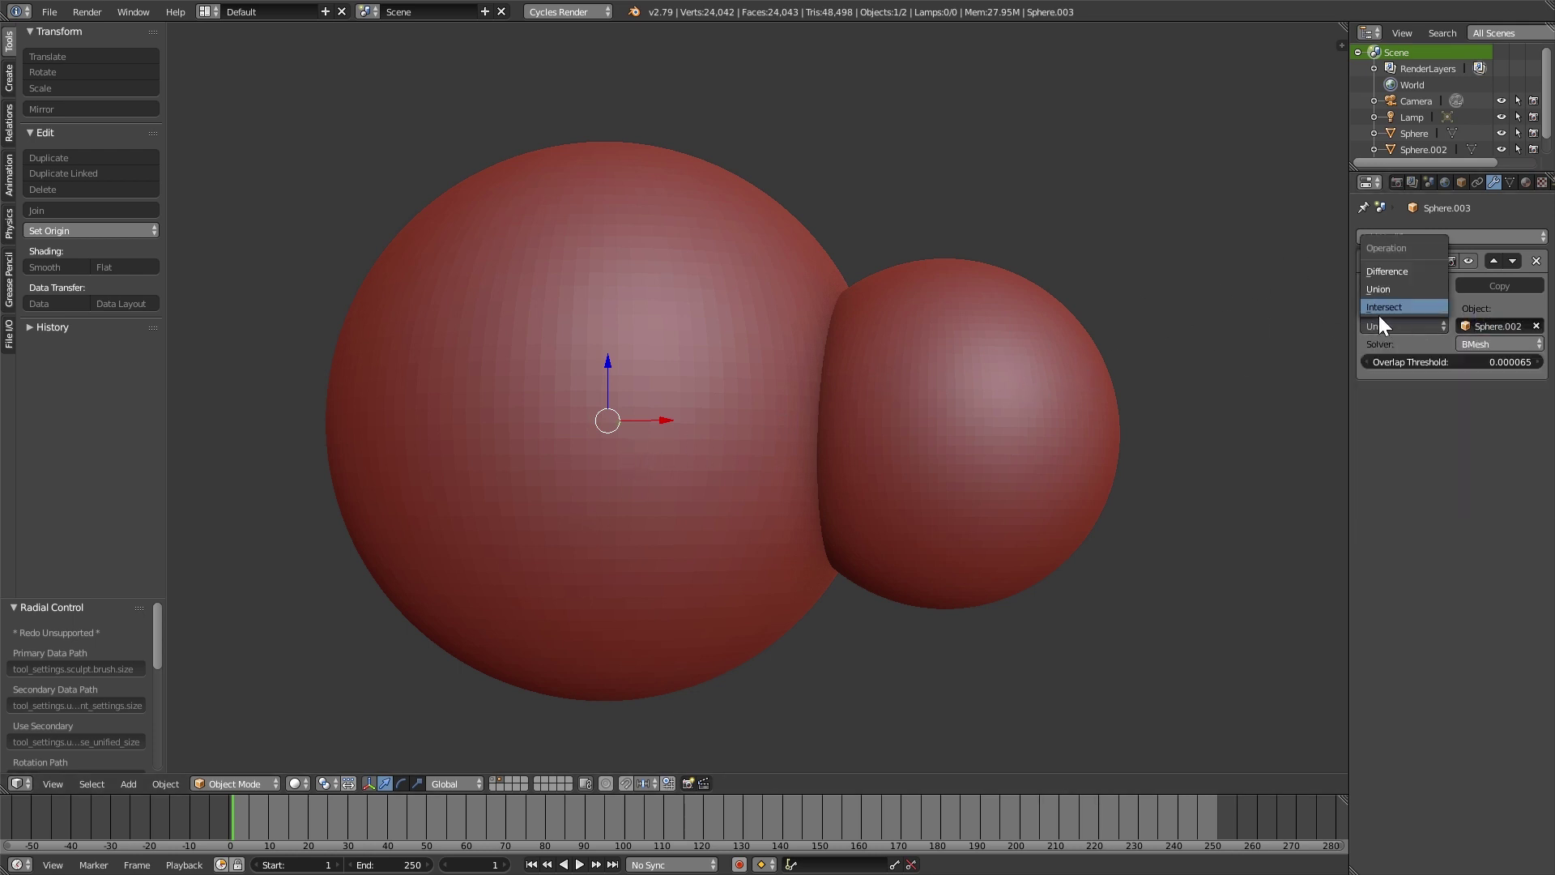
click(1402, 317)
click(1381, 324)
click(1402, 284)
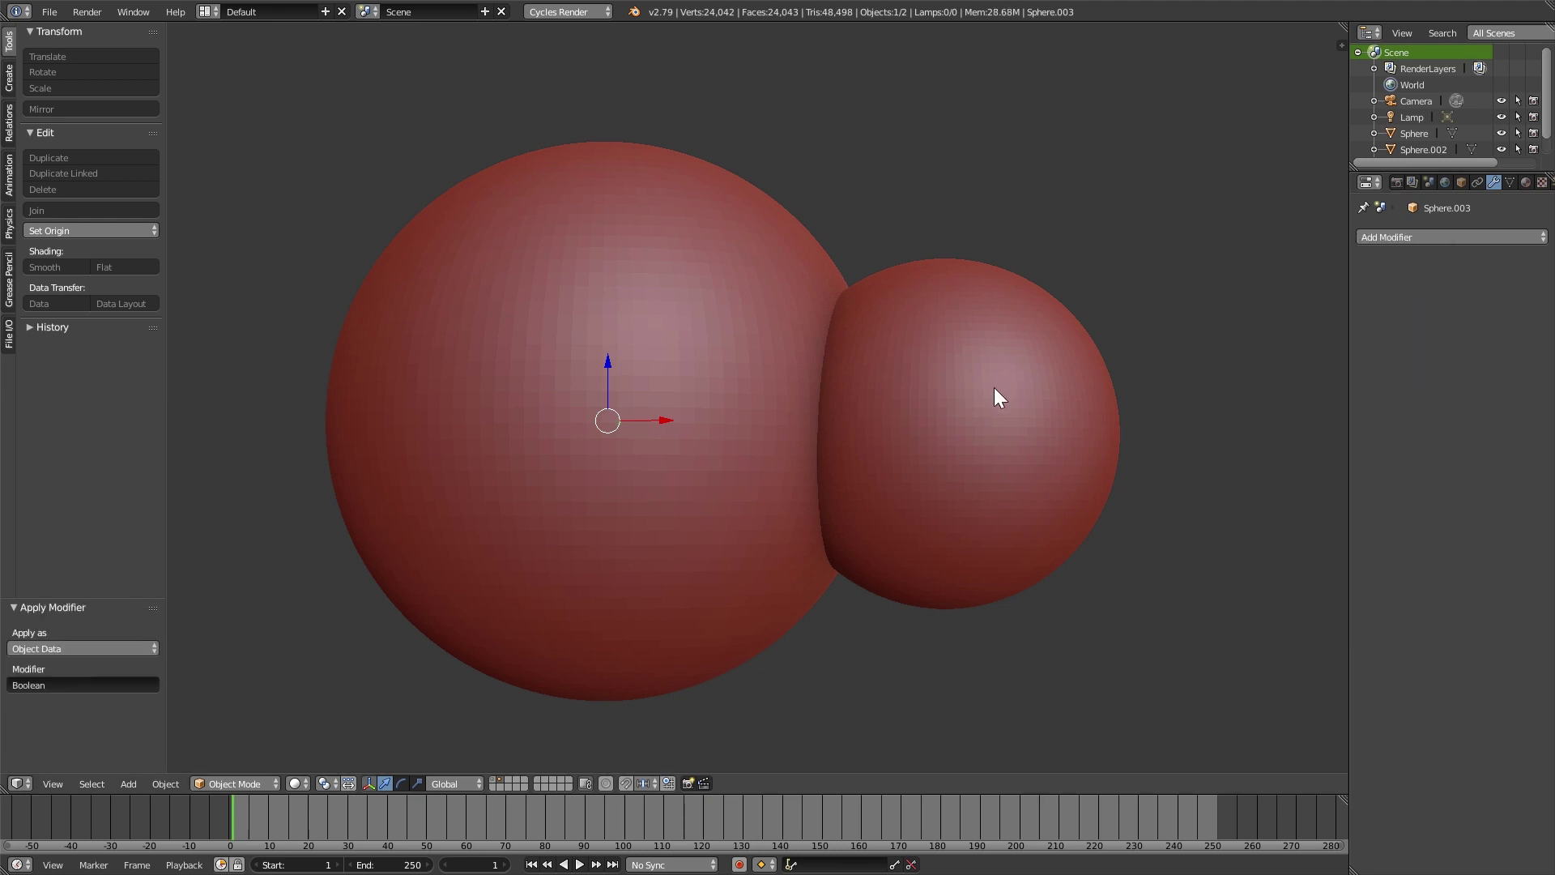
Delete the leftover smaller sphere Sphere.002 and select the merged mesh
right_click(1019, 372)
key(x)
click(1019, 362)
right_click(865, 441)
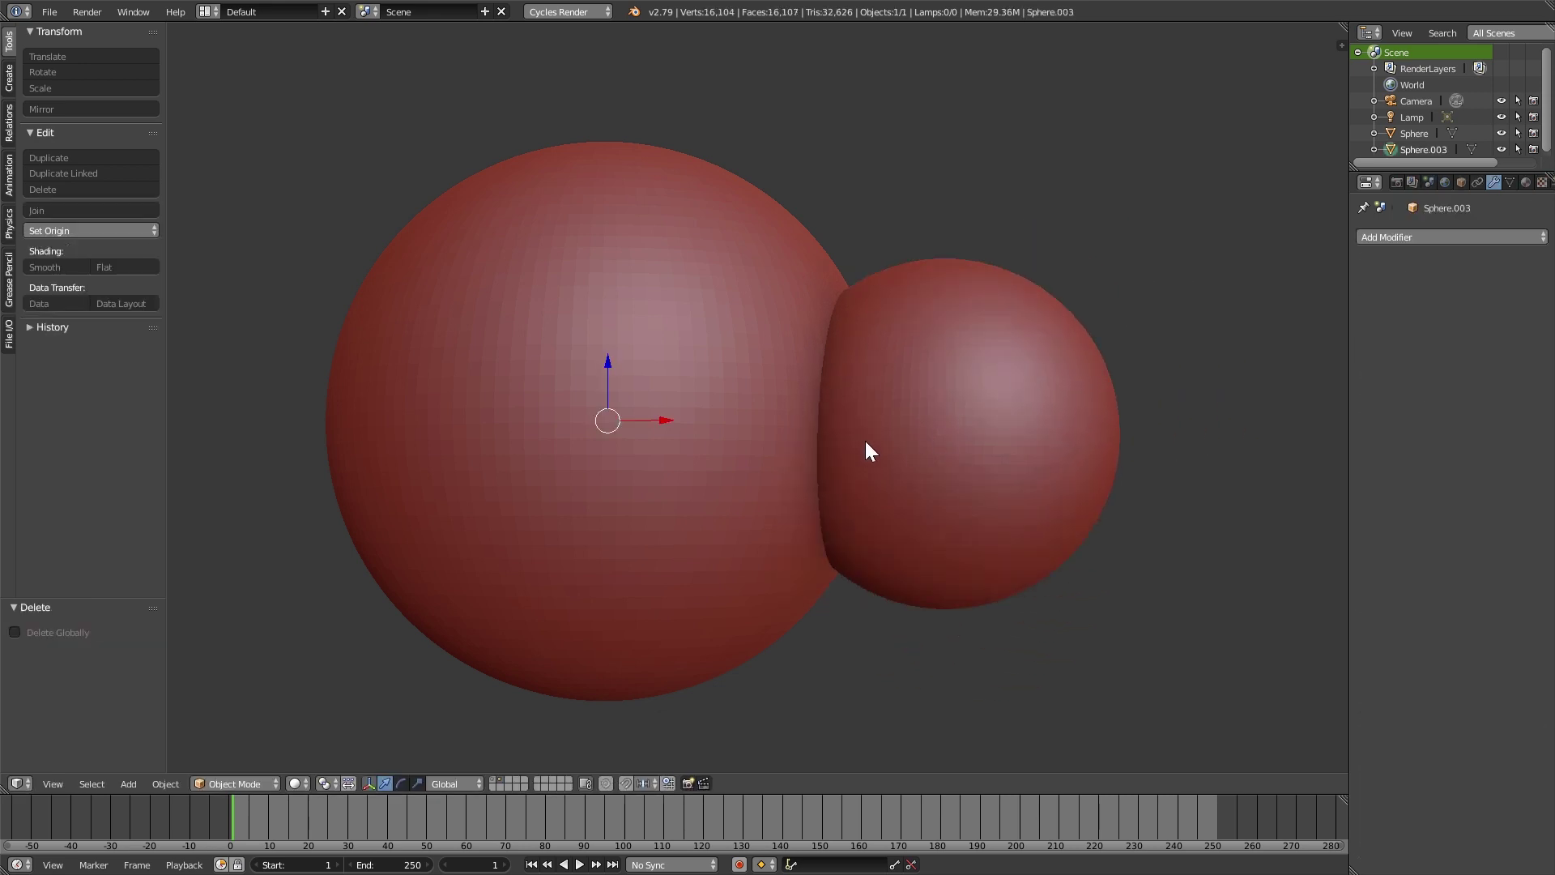
Enter Sculpt Mode on the merged mesh and try scraping along the seam between the two spheres
middle_drag(899, 478, 860, 488)
key(Tab)
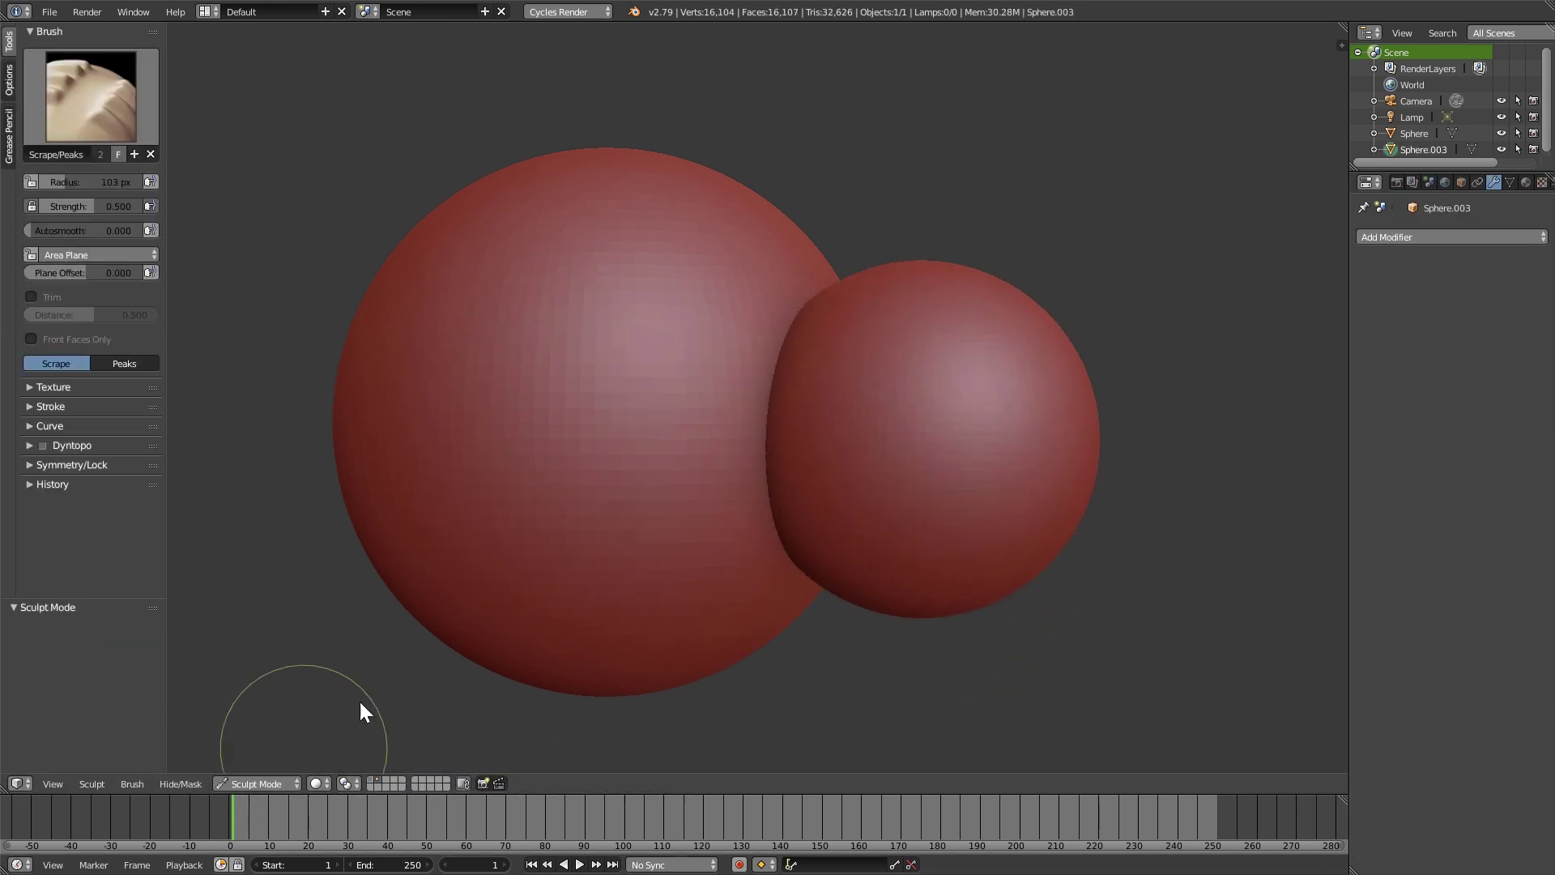
middle_drag(780, 517, 800, 514)
scroll(802, 511, up, 3)
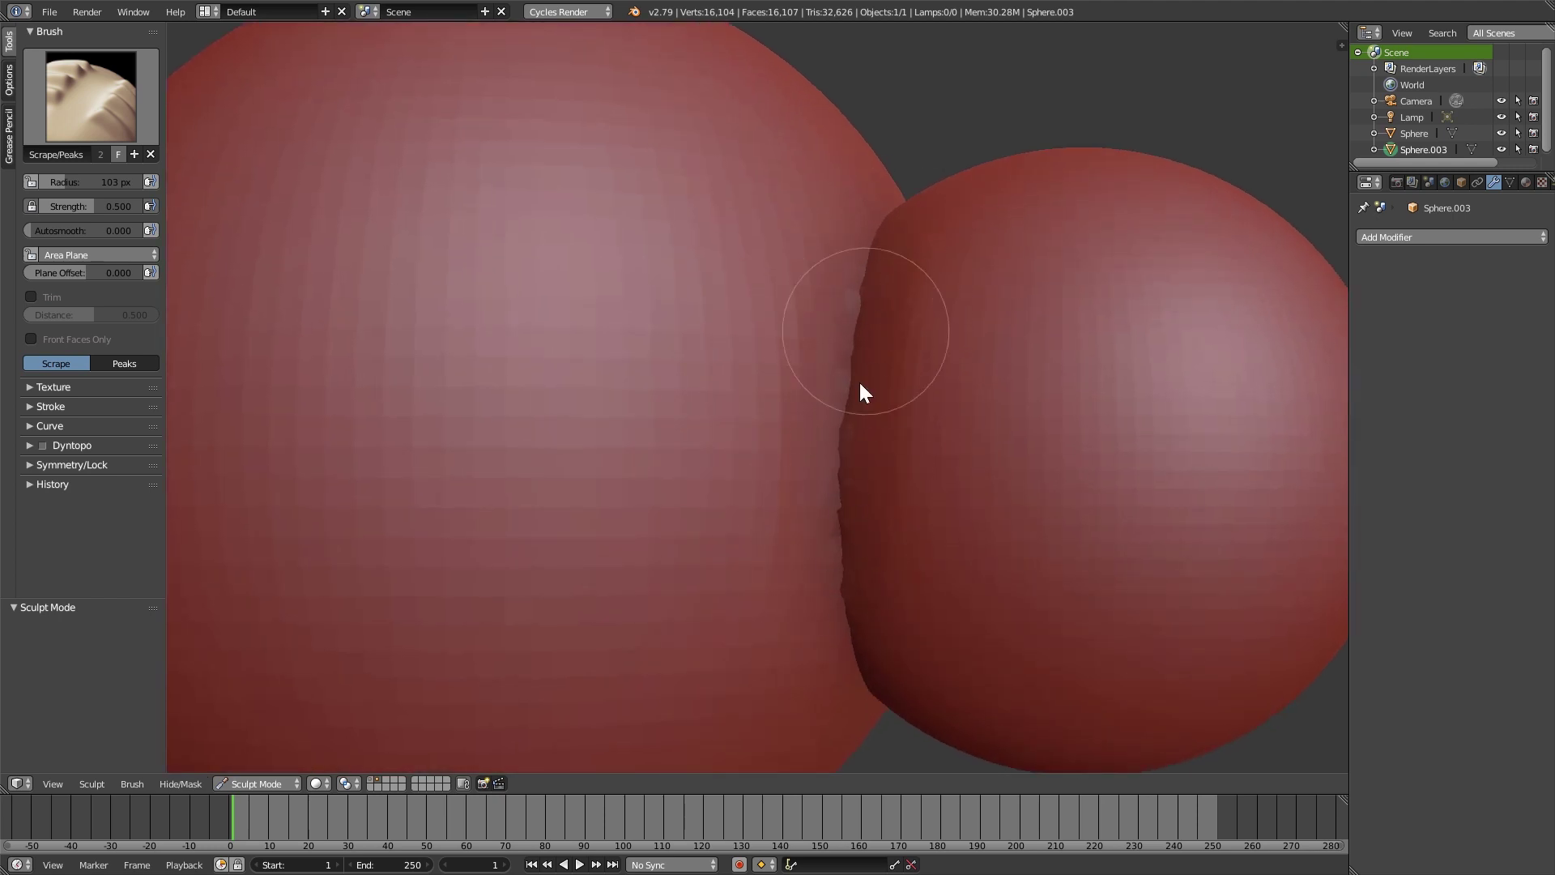
middle_drag(899, 410, 783, 533)
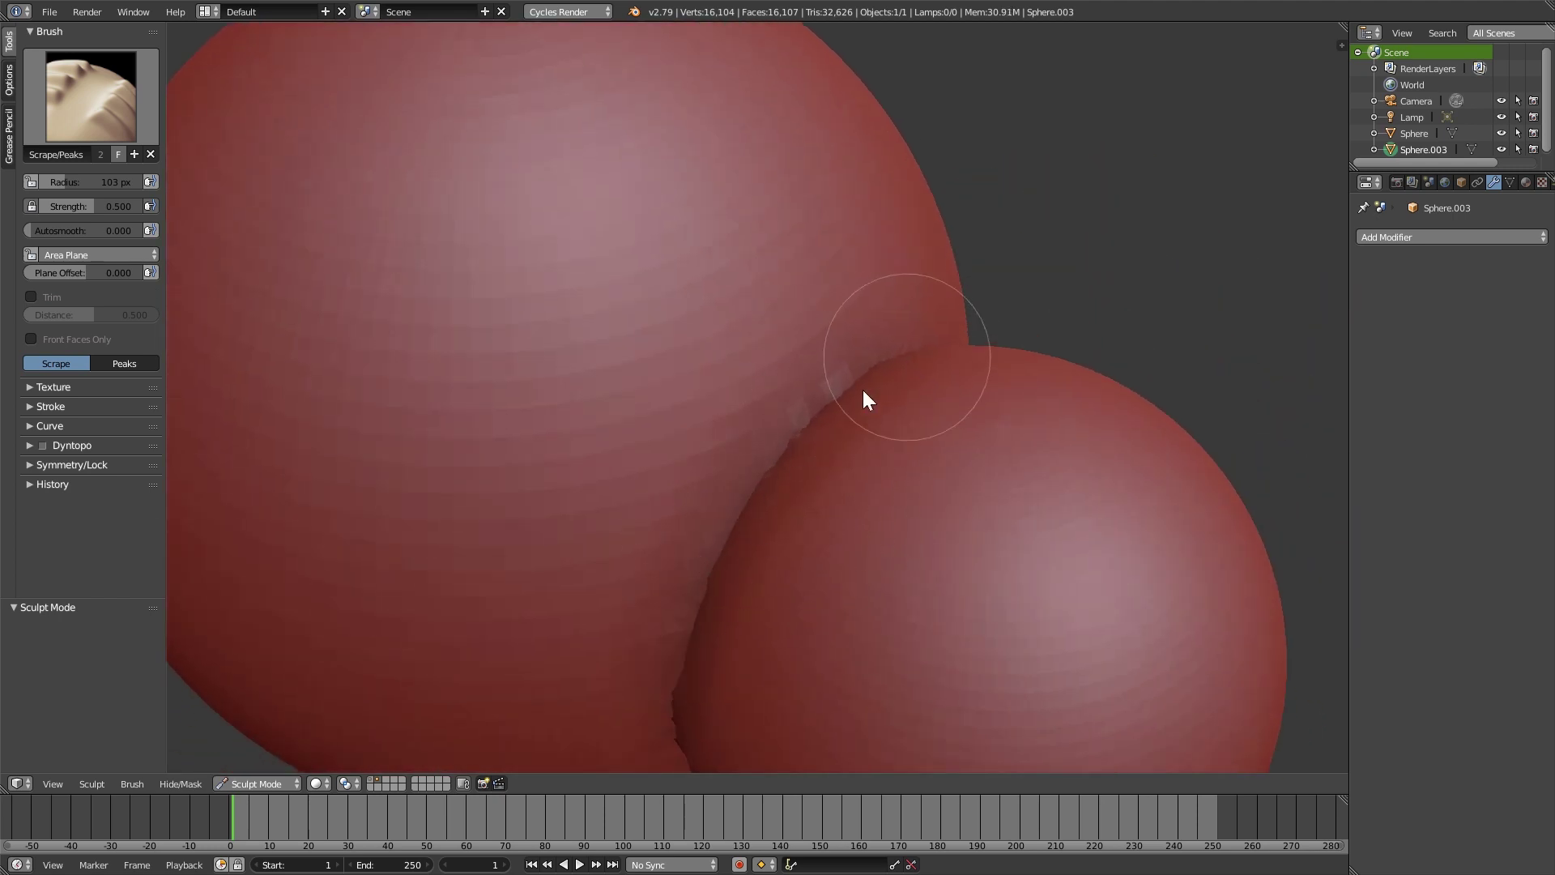
mouse_move(853, 396)
middle_down()
mouse_move(813, 454)
mouse_move(641, 381)
middle_up()
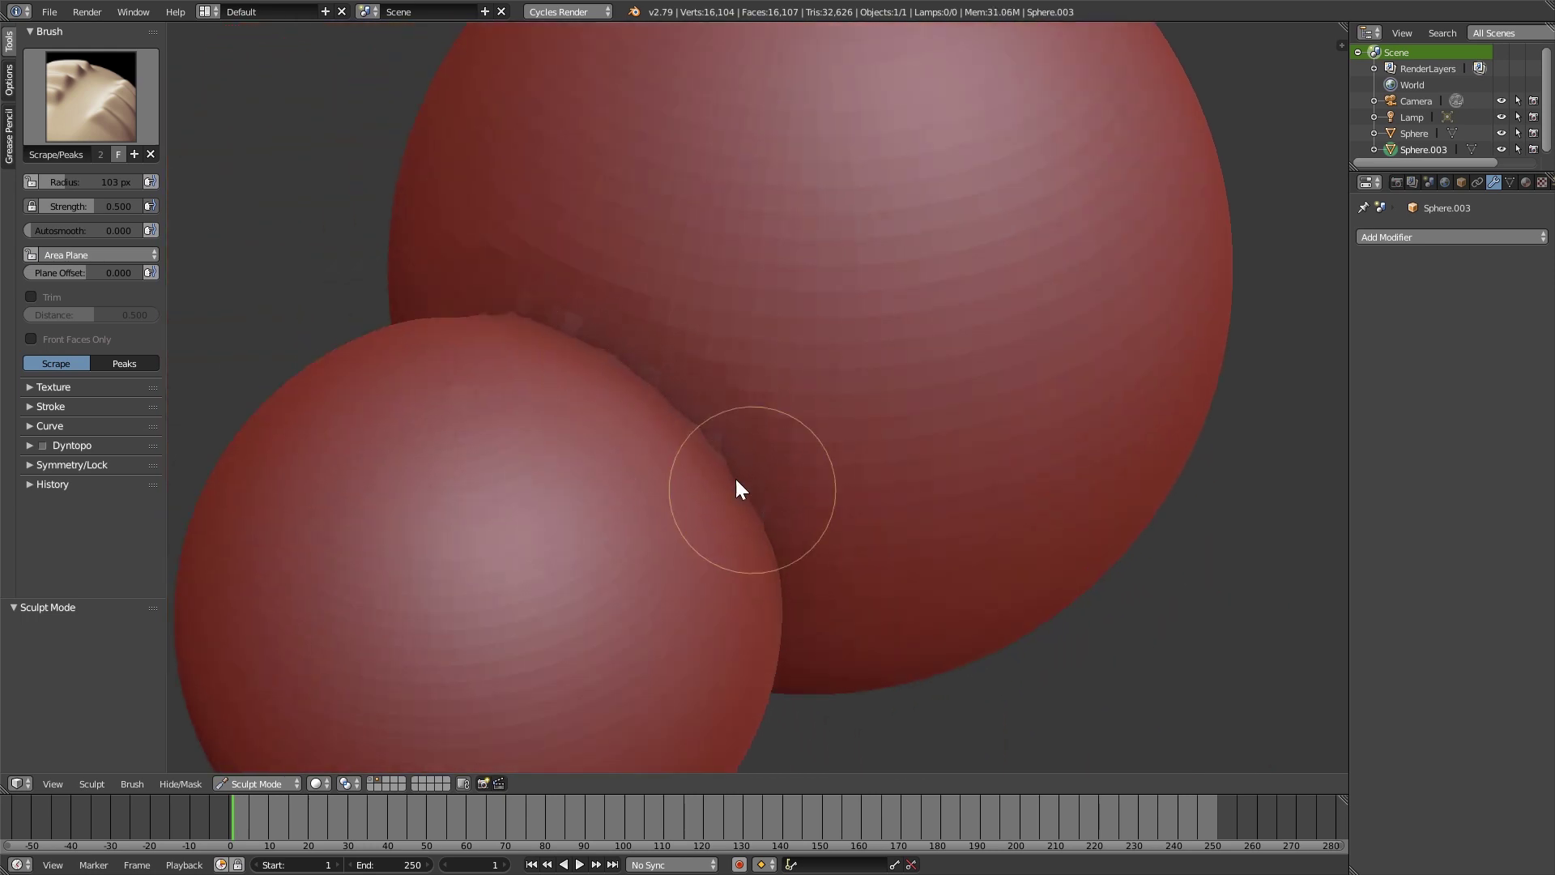
middle_drag(735, 478, 927, 426)
Enable dynamic topology and switch to the Clay Strips brush
click(43, 445)
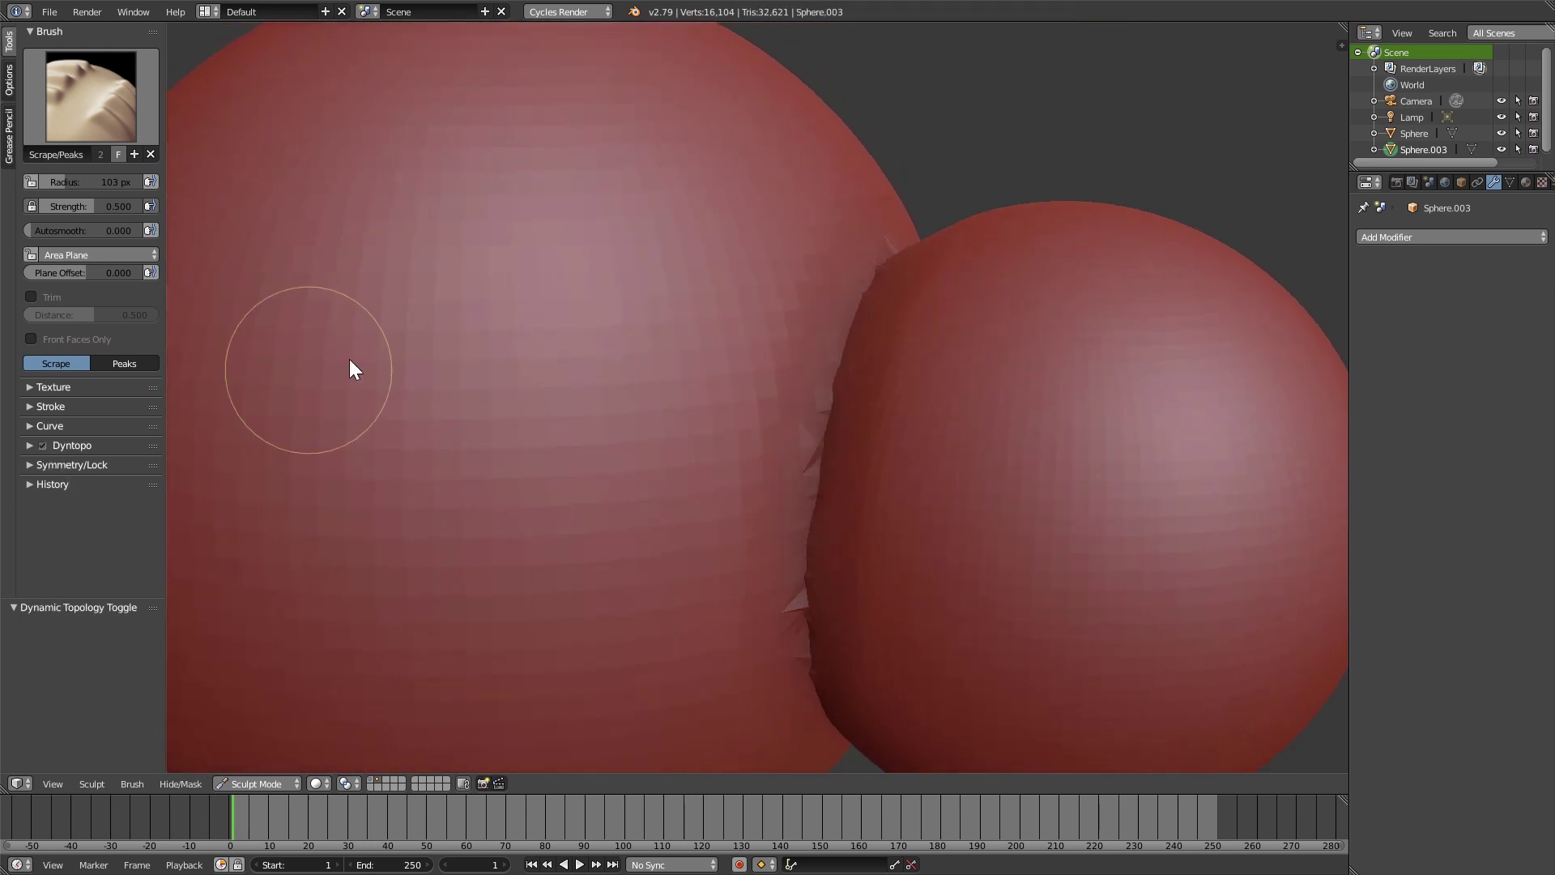
click(89, 99)
click(188, 186)
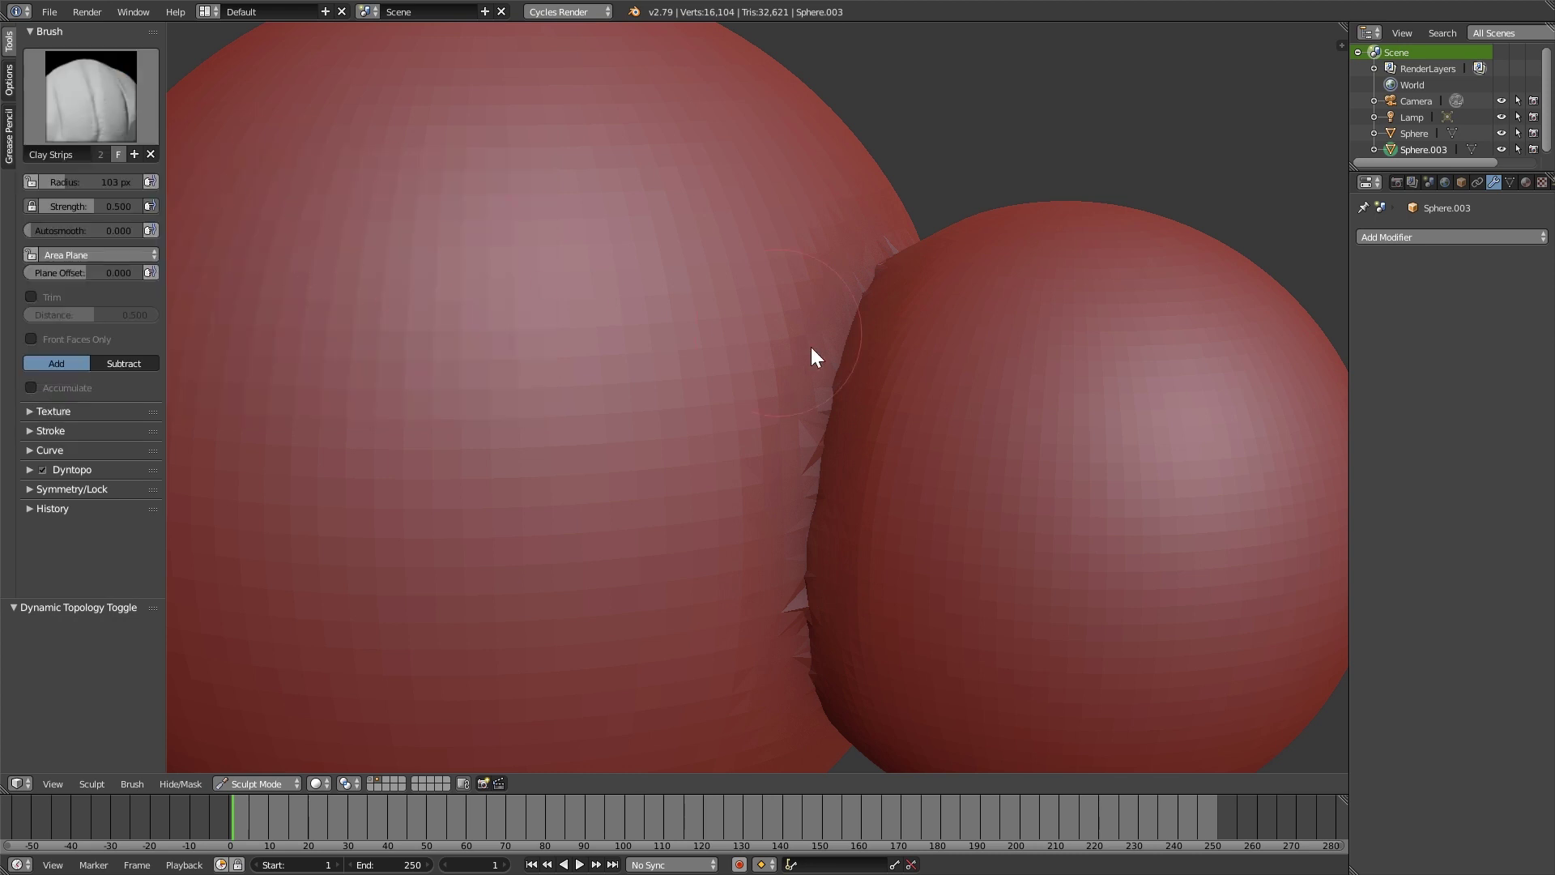
Set the brush radius to 82 px and add clay strips along the seam between the spheres
mouse_move(810, 347)
middle_down()
mouse_move(862, 364)
mouse_move(835, 308)
middle_up()
key(f)
click(862, 365)
mouse_move(834, 308)
mouse_down()
mouse_move(776, 460)
mouse_move(805, 286)
mouse_move(785, 590)
mouse_move(767, 465)
mouse_move(777, 399)
mouse_move(790, 646)
mouse_up()
middle_drag(789, 638, 819, 429)
mouse_move(819, 429)
mouse_down()
mouse_move(805, 235)
mouse_move(834, 468)
mouse_move(802, 438)
mouse_move(864, 434)
mouse_up()
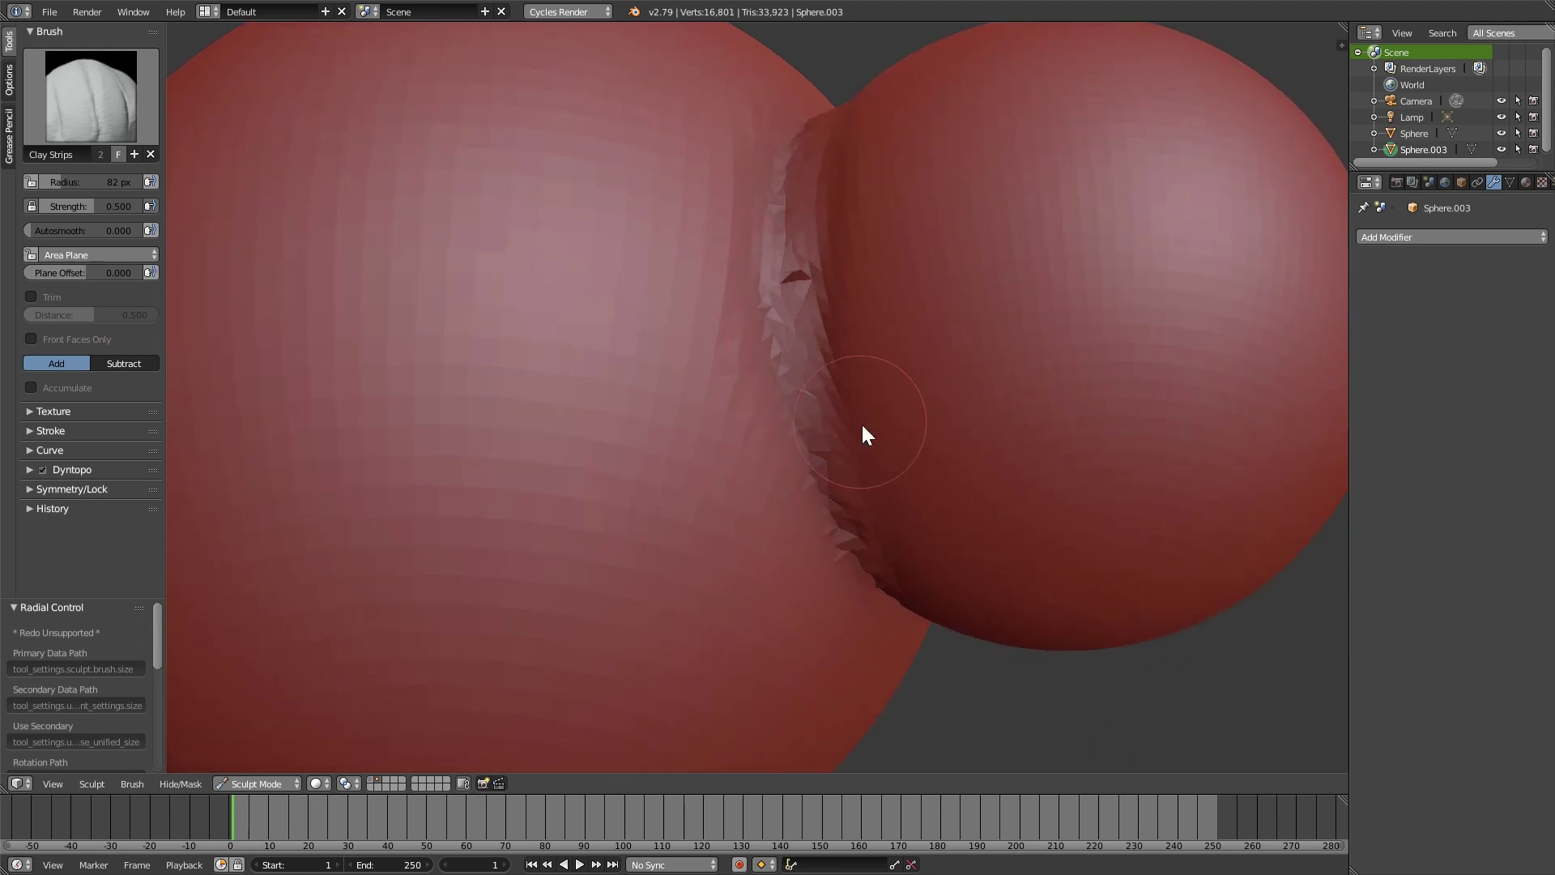
Return to Object Mode and examine the merged mesh's interior at the seam in wireframe display
scroll(864, 434, down, 4)
click(256, 784)
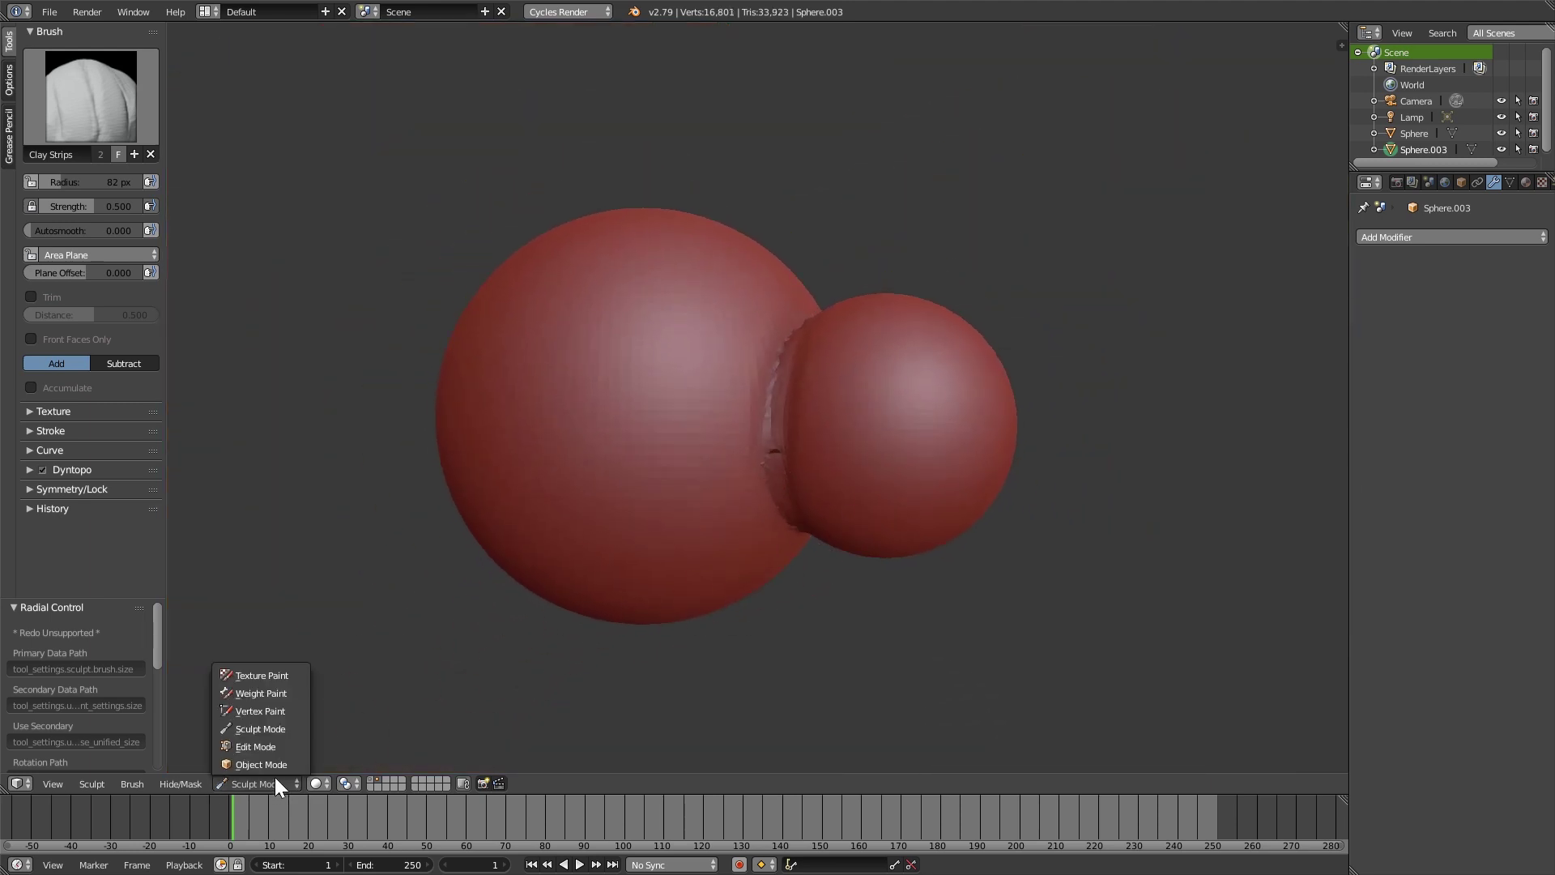
click(243, 763)
scroll(905, 567, up, 1)
scroll(972, 474, up, 3)
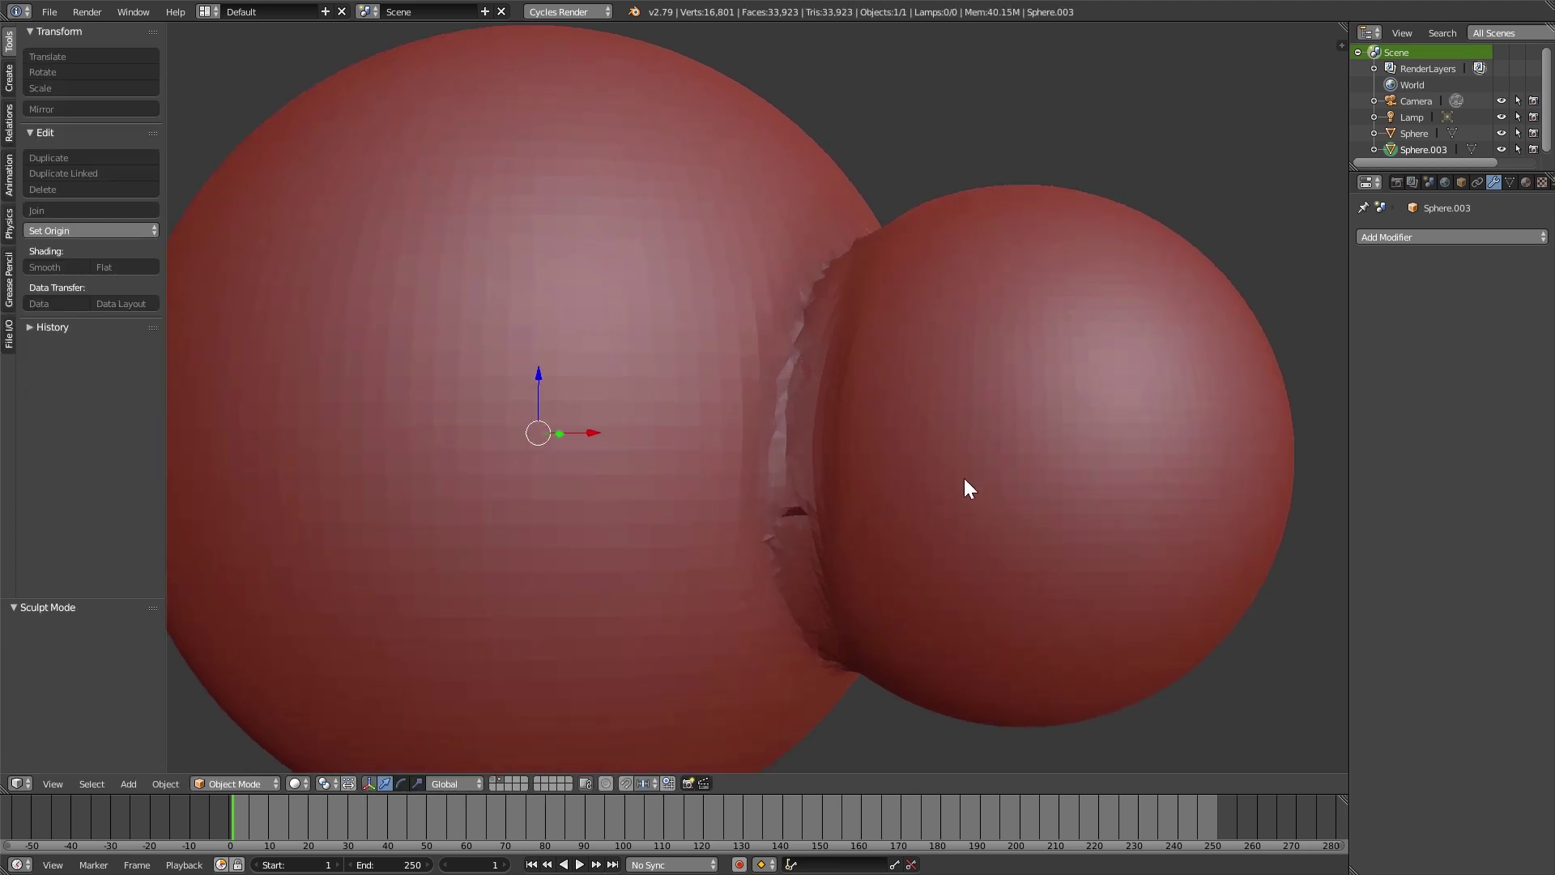
key(z)
scroll(895, 494, up, 4)
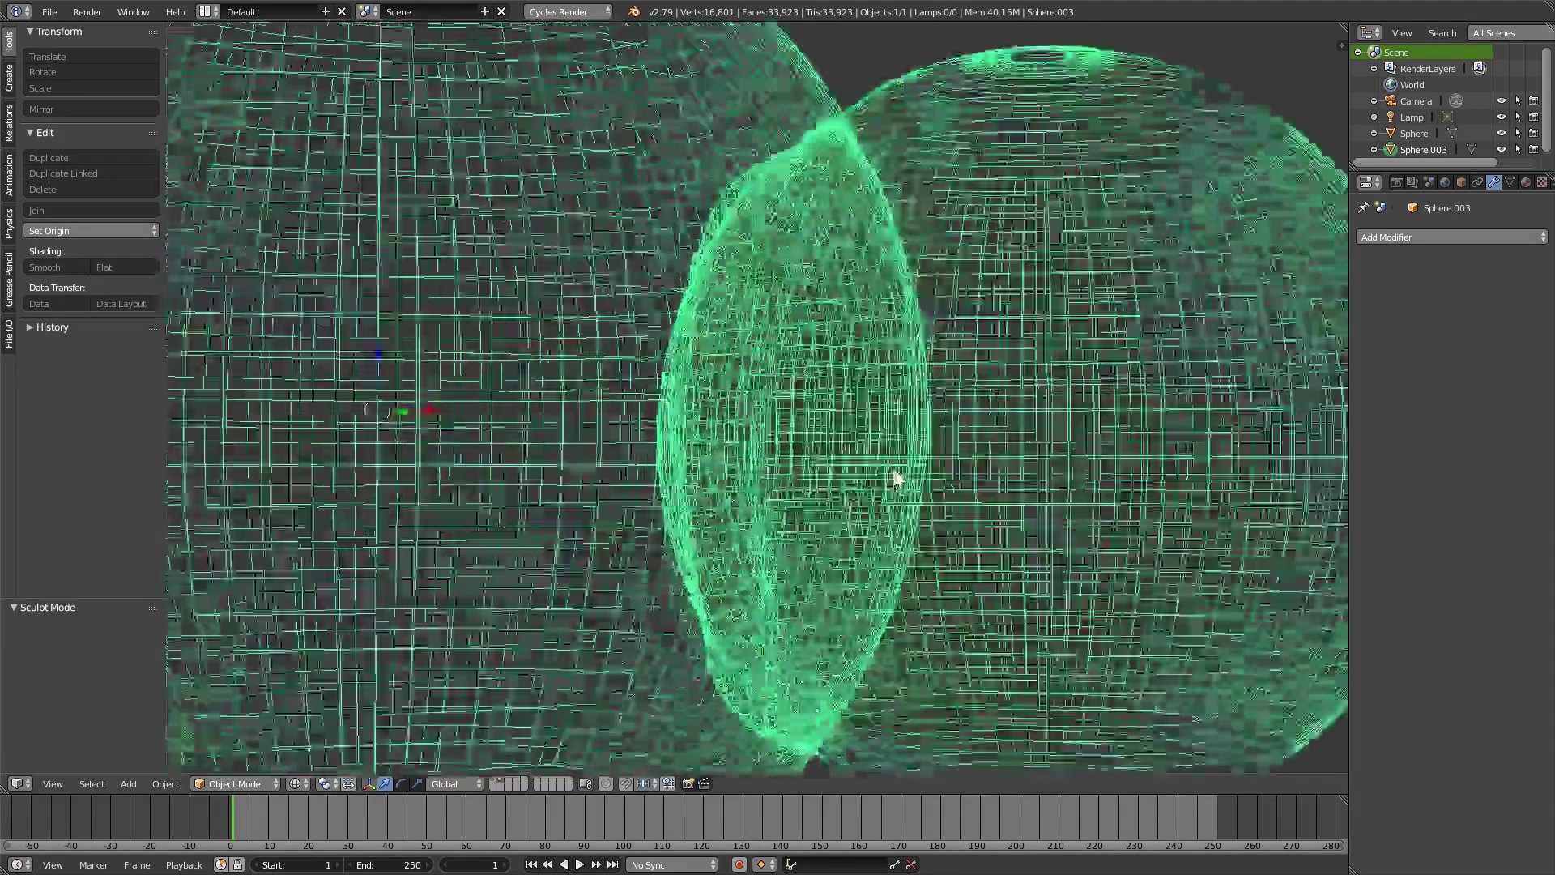
scroll(891, 482, up, 2)
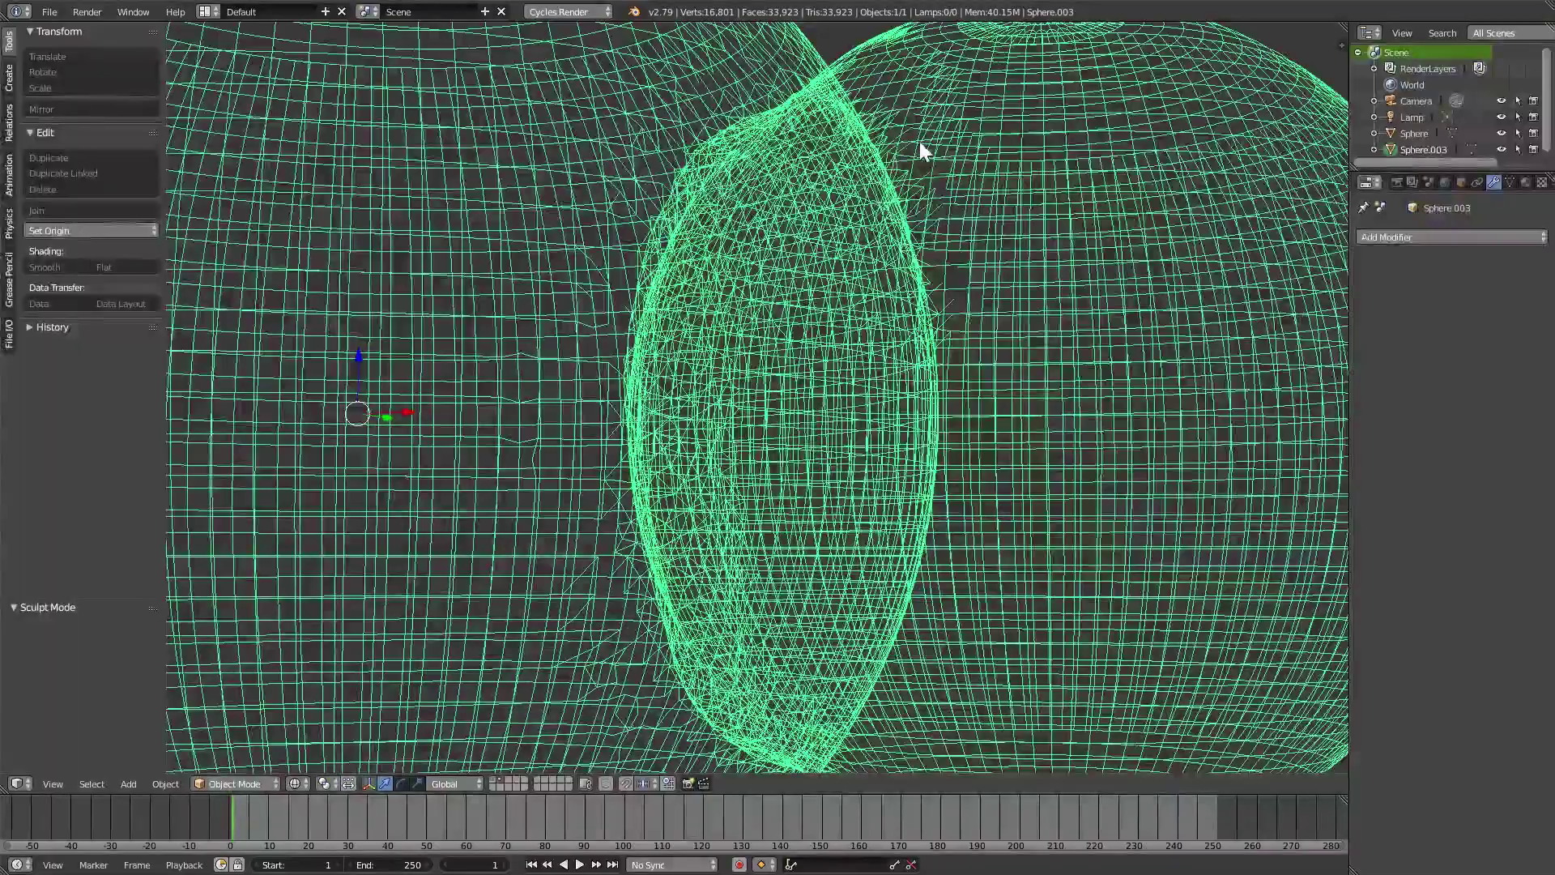
mouse_move(694, 548)
middle_down()
mouse_move(1008, 570)
mouse_move(858, 545)
middle_up()
key(z)
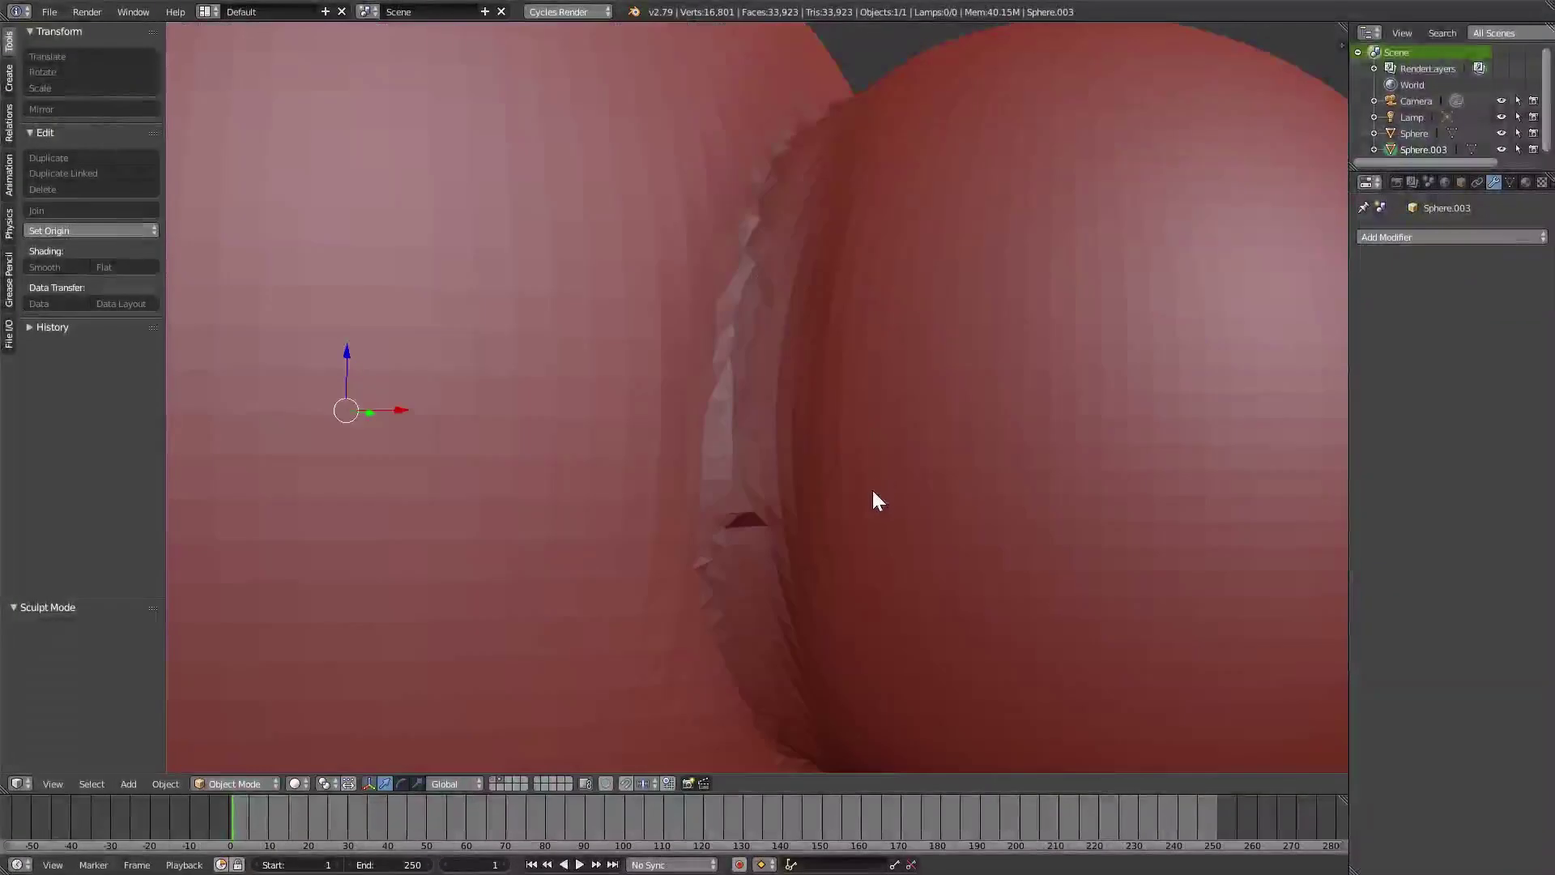
Undo the sculpting, the sphere deletion and the applied Boolean modifier
scroll(871, 502, down, 5)
key(ctrl+z)
key(ctrl+z)
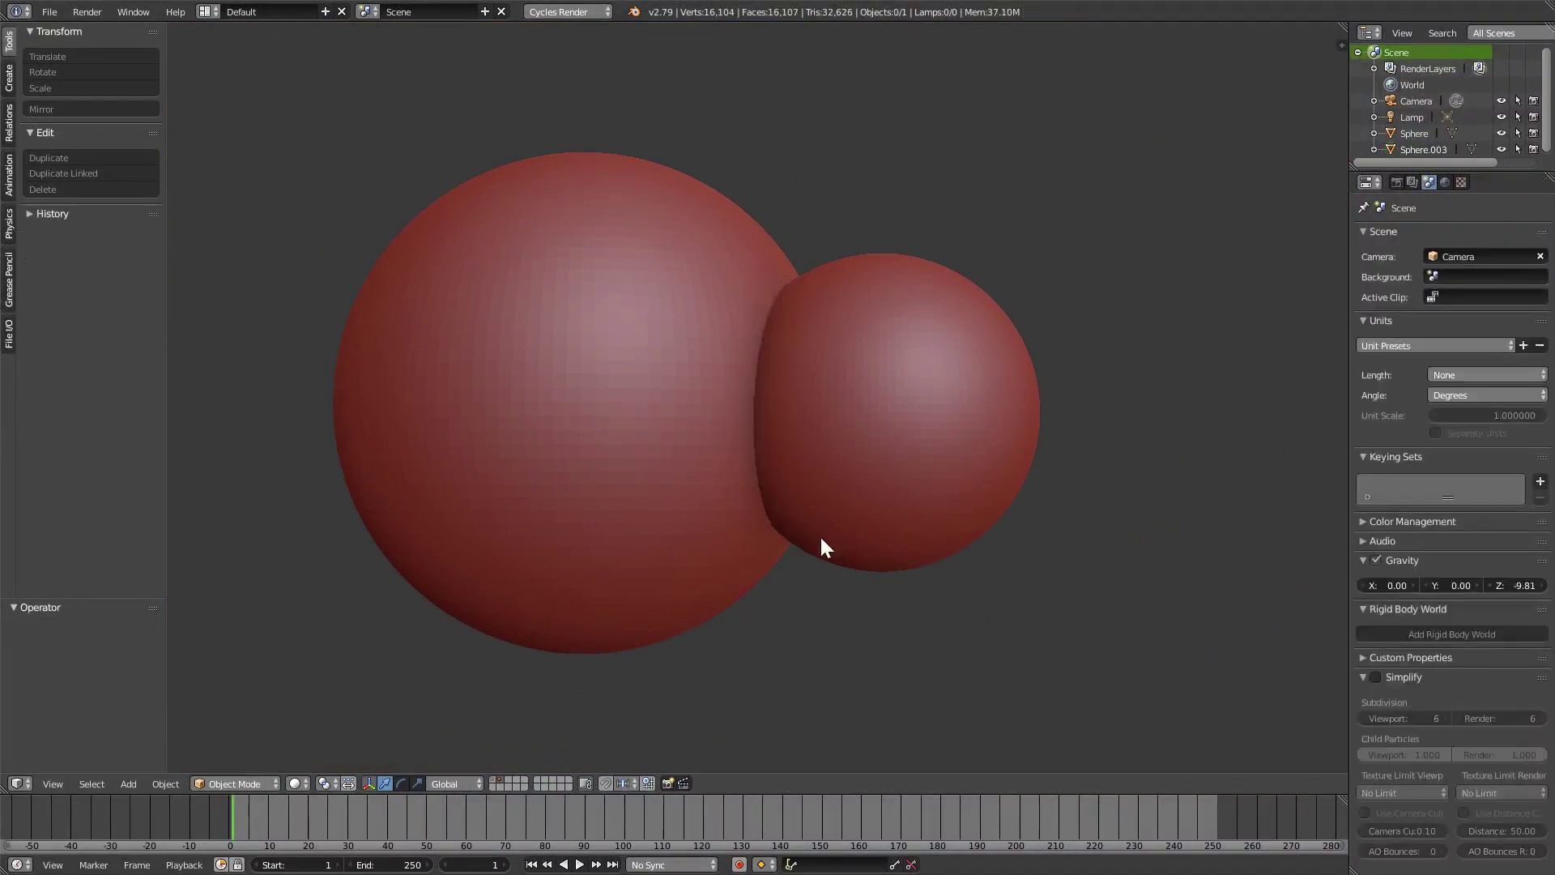
key(ctrl+z)
key(ctrl+z)
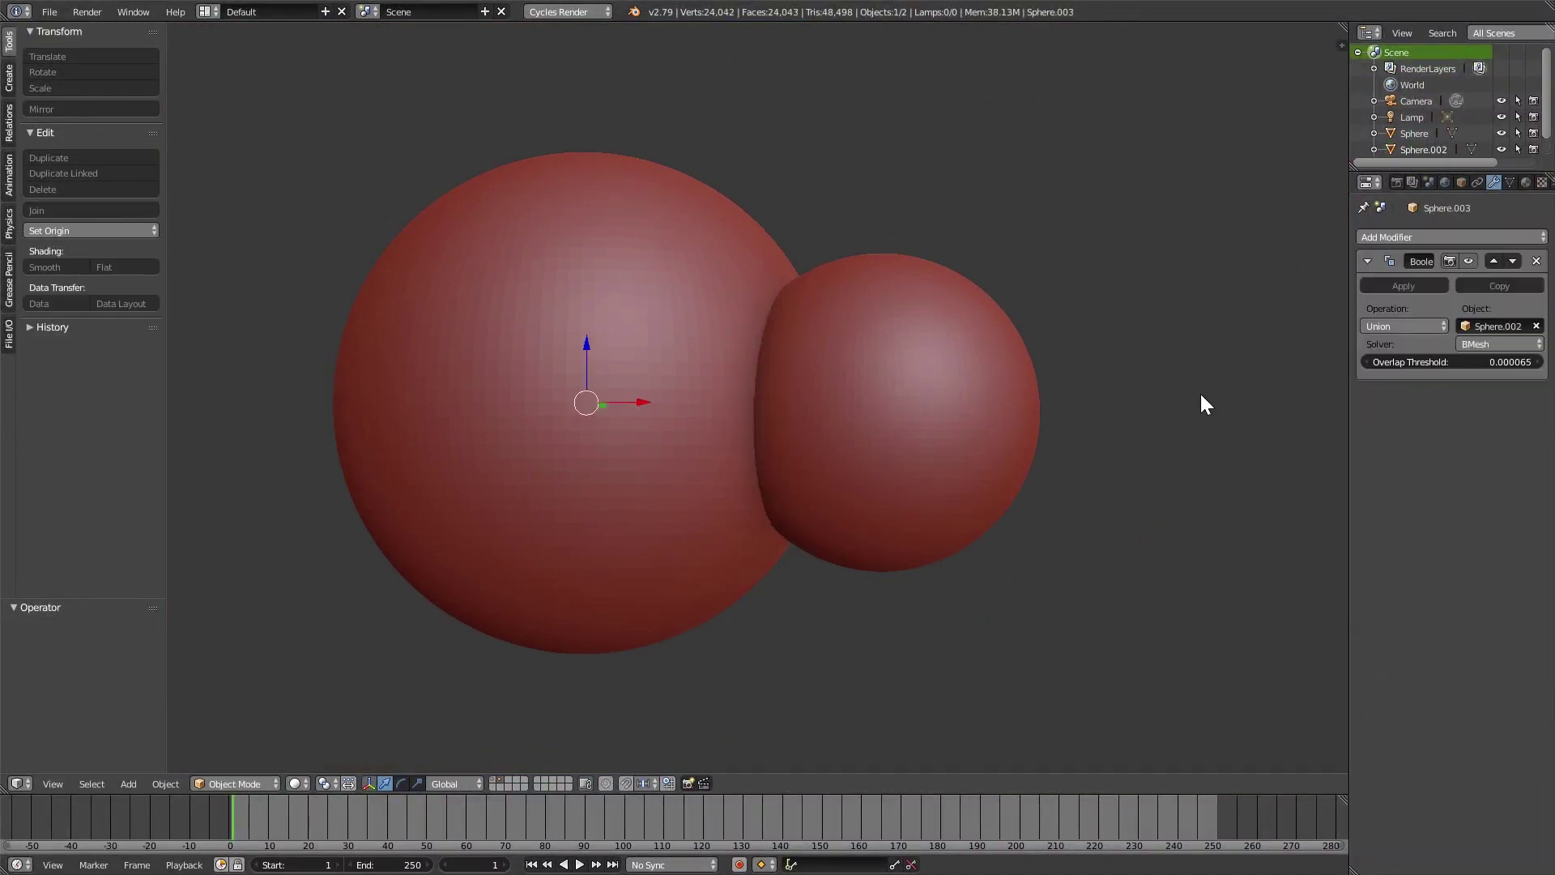
Show the spheres in wireframe and set the Boolean modifier's Overlap Threshold to 0.000051 while checking their overlap
scroll(915, 514, up, 2)
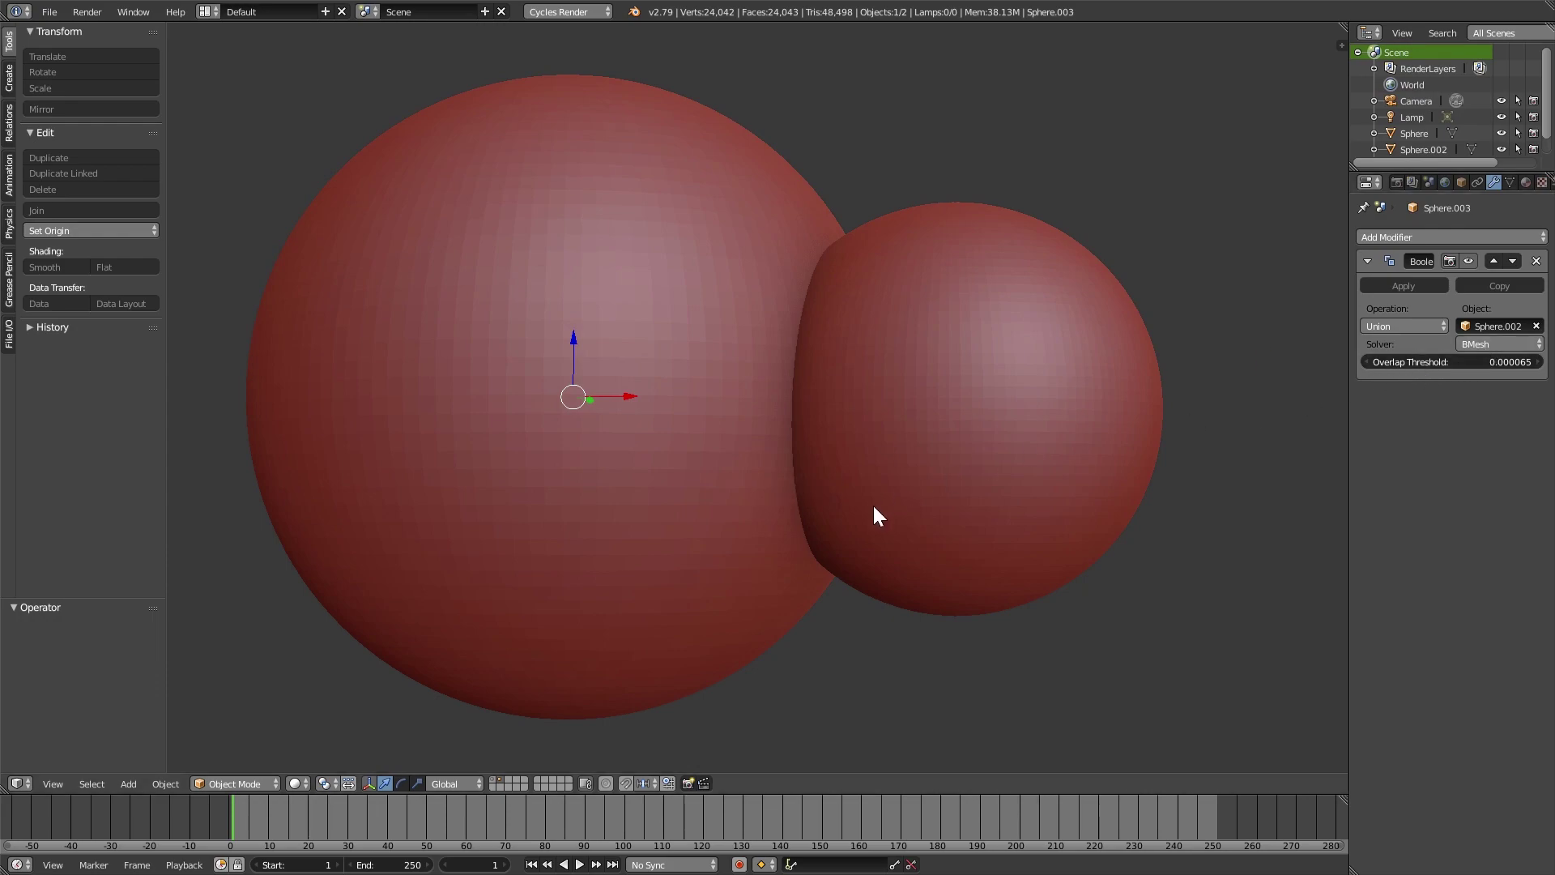
key(z)
scroll(1064, 463, up, 3)
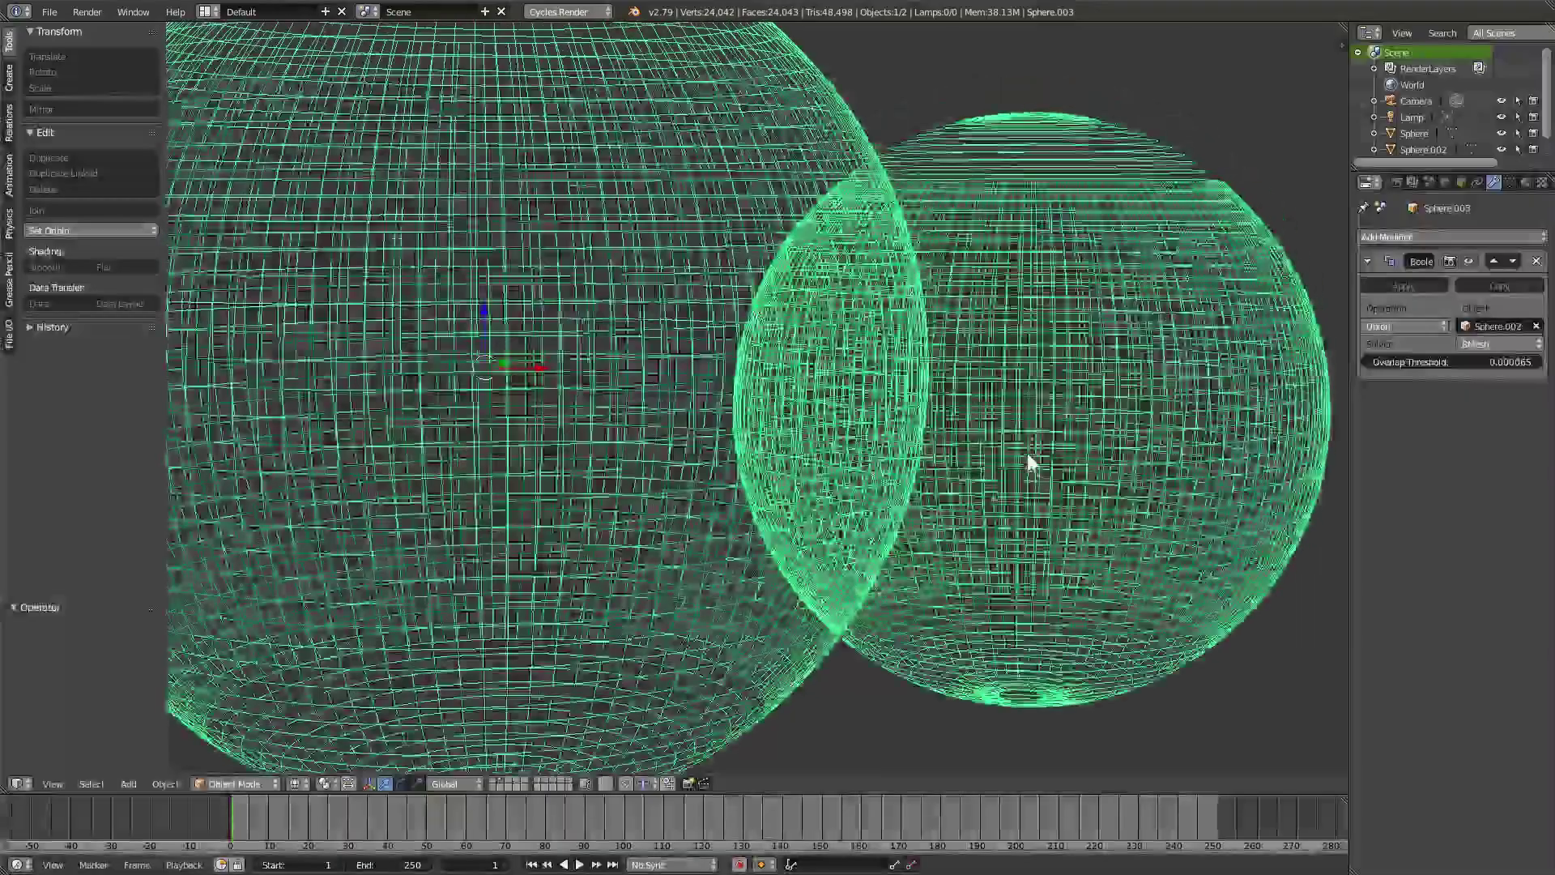
middle_drag(797, 447, 868, 251)
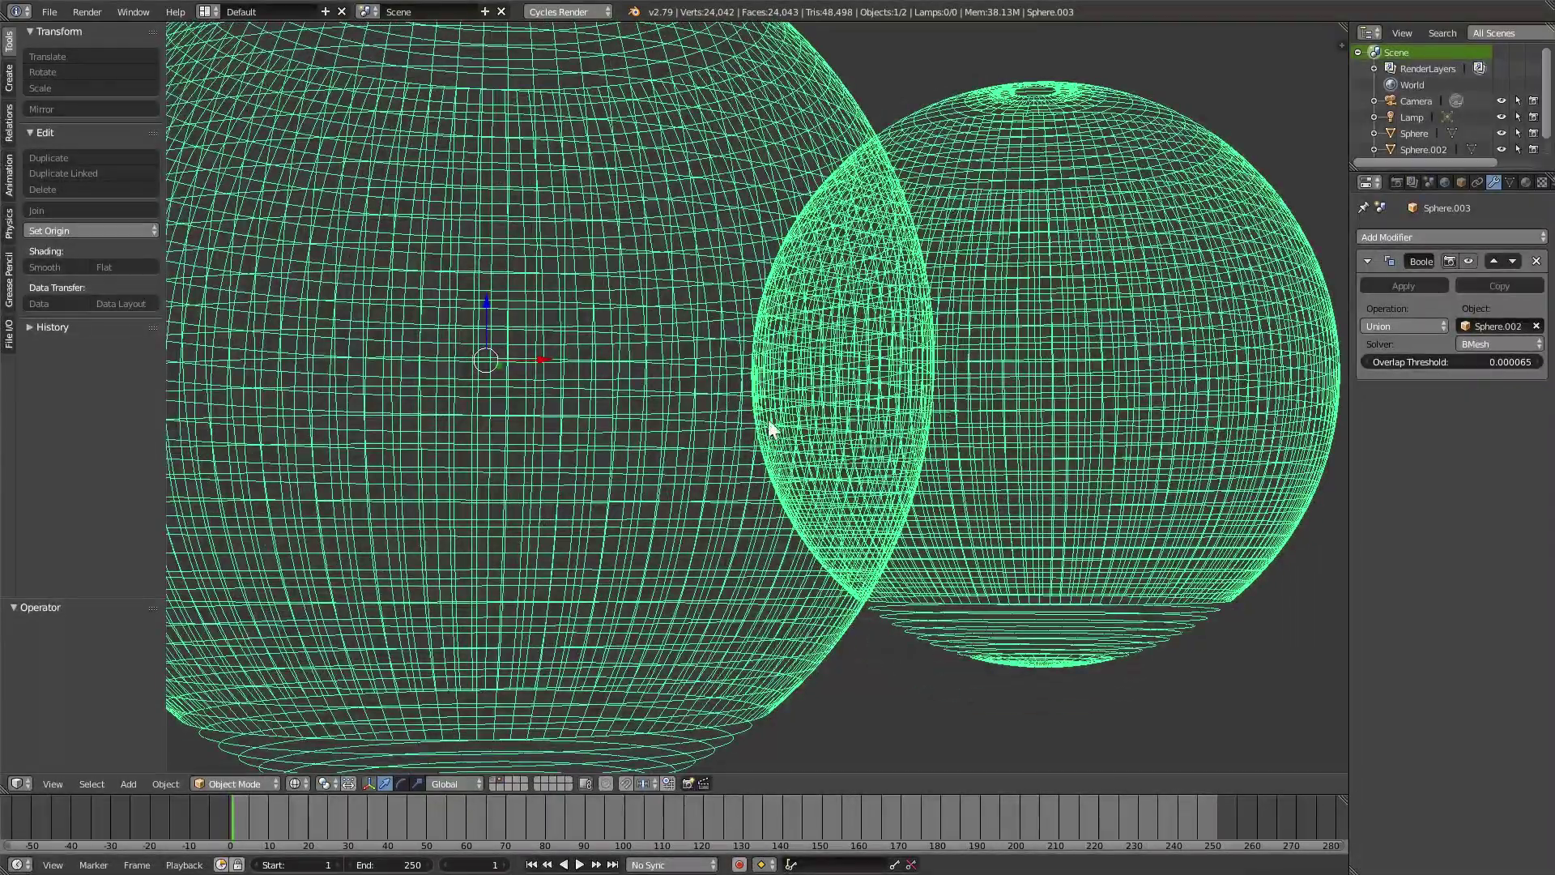
scroll(861, 405, down, 2)
scroll(857, 402, down, 1)
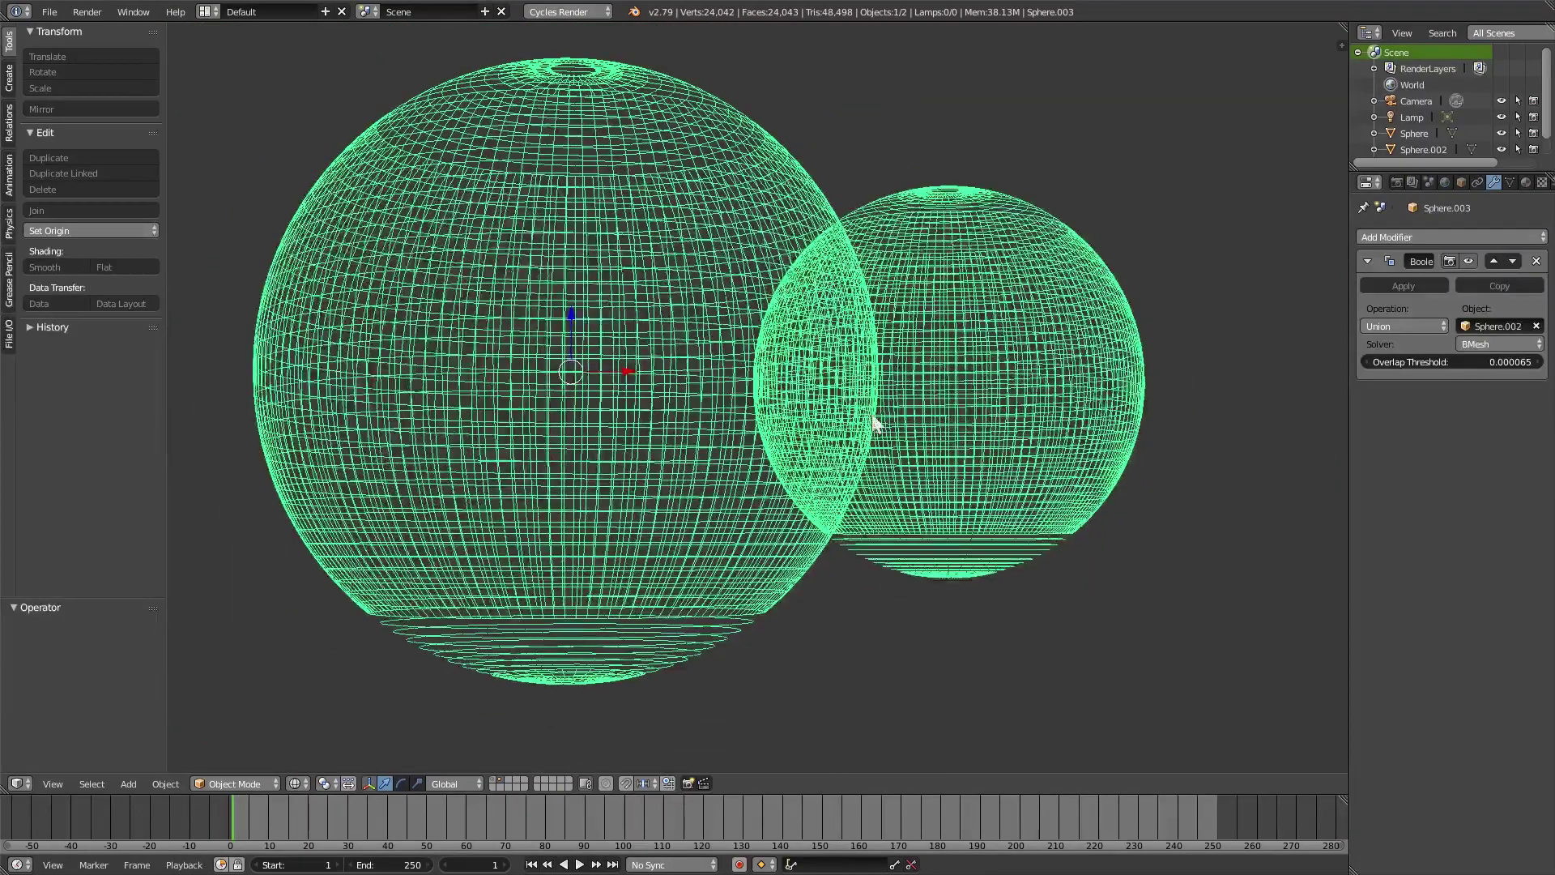
middle_drag(825, 400, 821, 406)
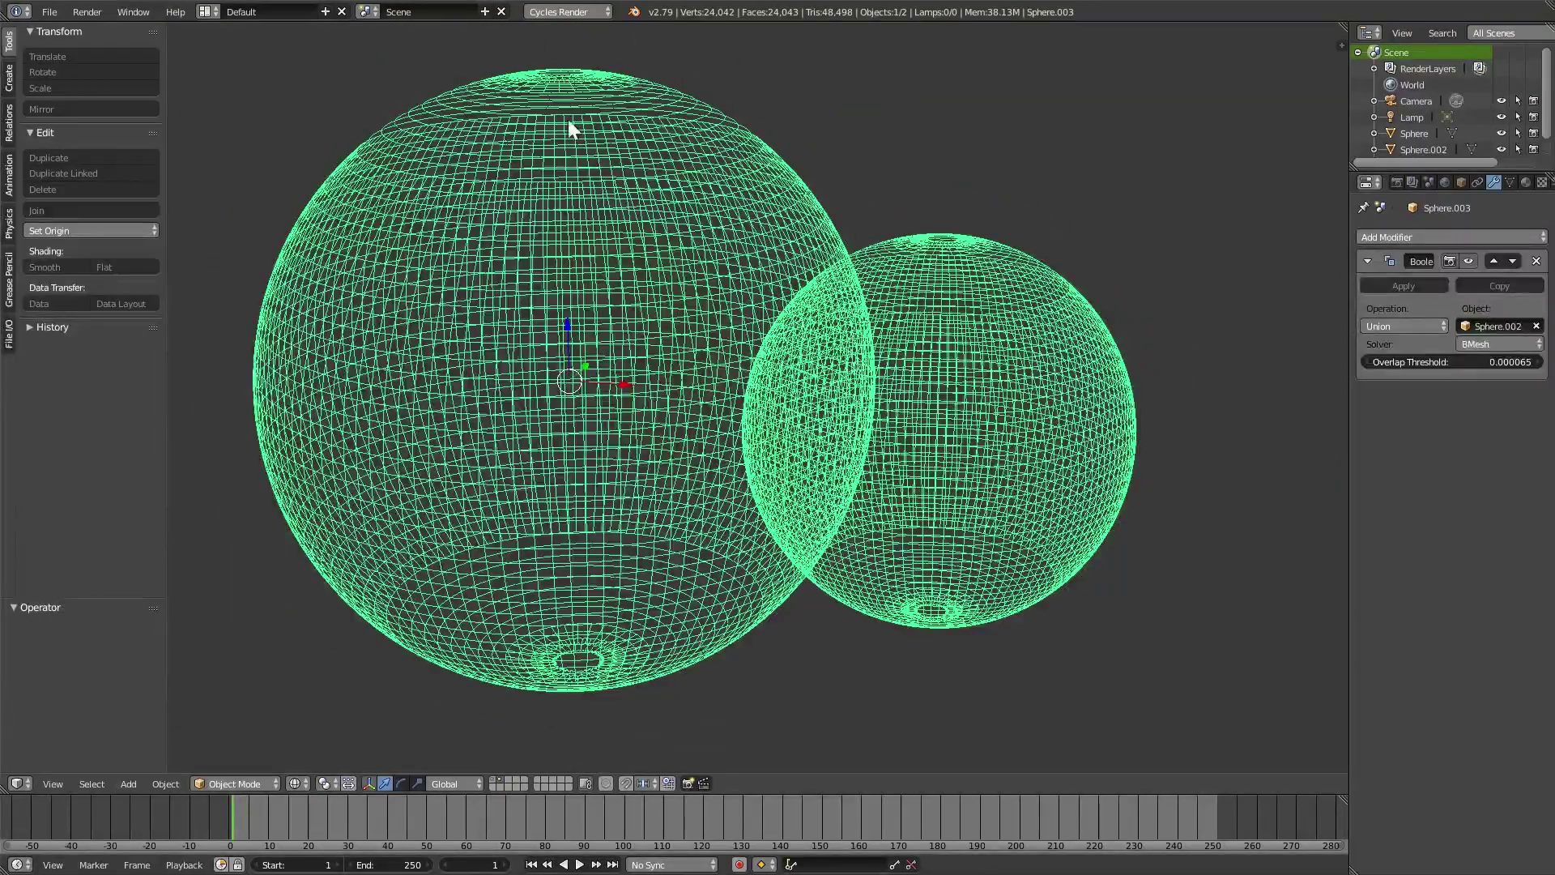
mouse_move(1473, 363)
mouse_down()
mouse_move(1399, 358)
mouse_move(1498, 361)
mouse_move(1459, 358)
mouse_up()
scroll(996, 439, up, 4)
middle_drag(985, 440, 965, 496)
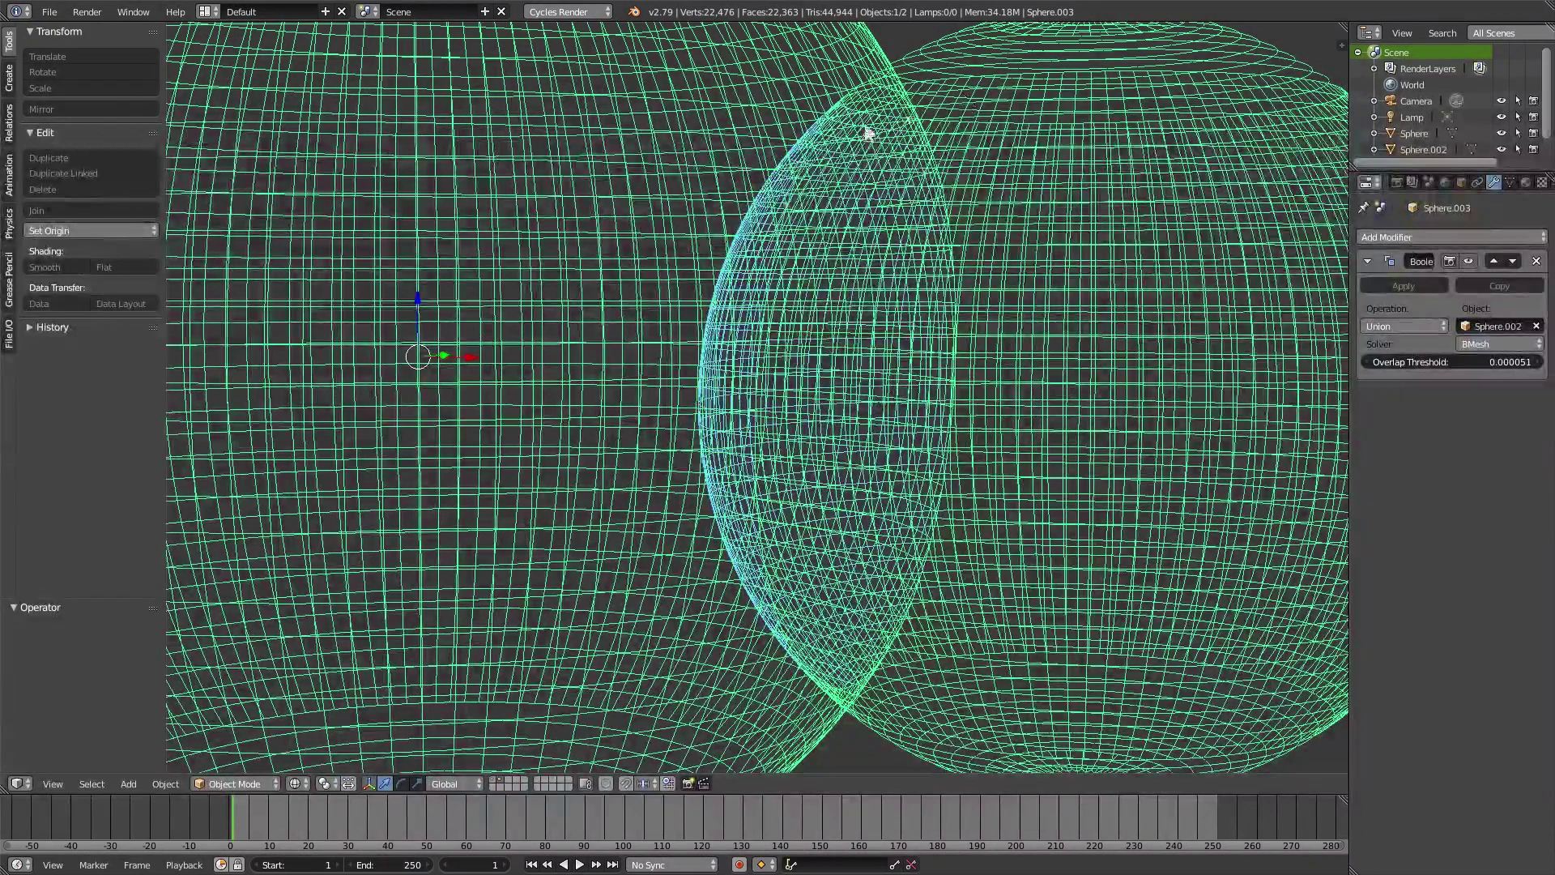
Apply the Boolean modifier on the large sphere and delete the leftover smaller sphere Sphere.002
click(1406, 286)
scroll(952, 474, down, 3)
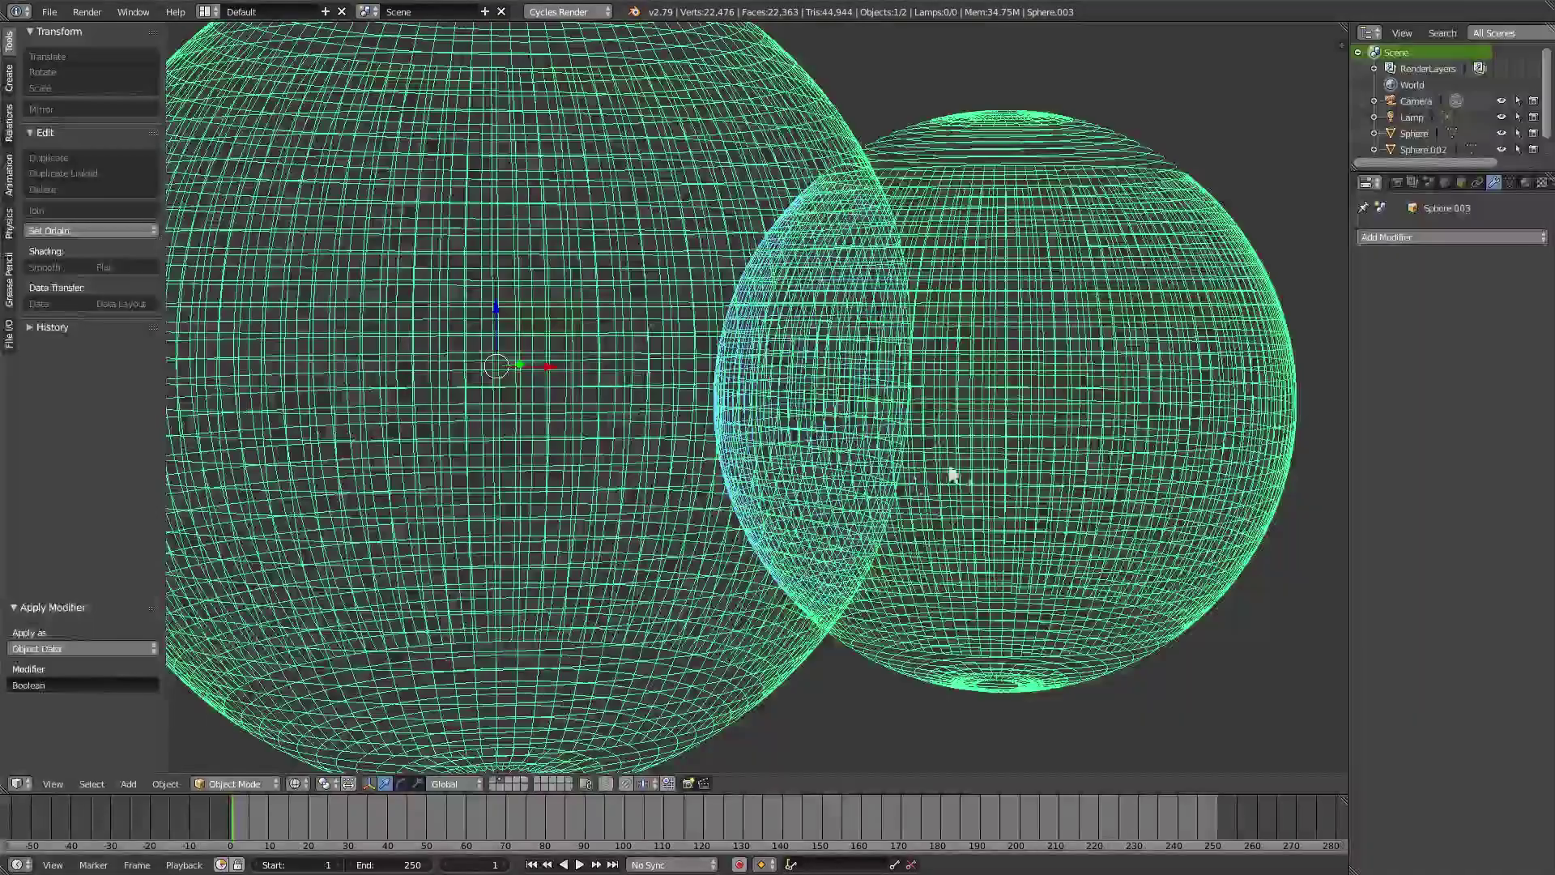
right_click(980, 468)
key(x)
click(1045, 454)
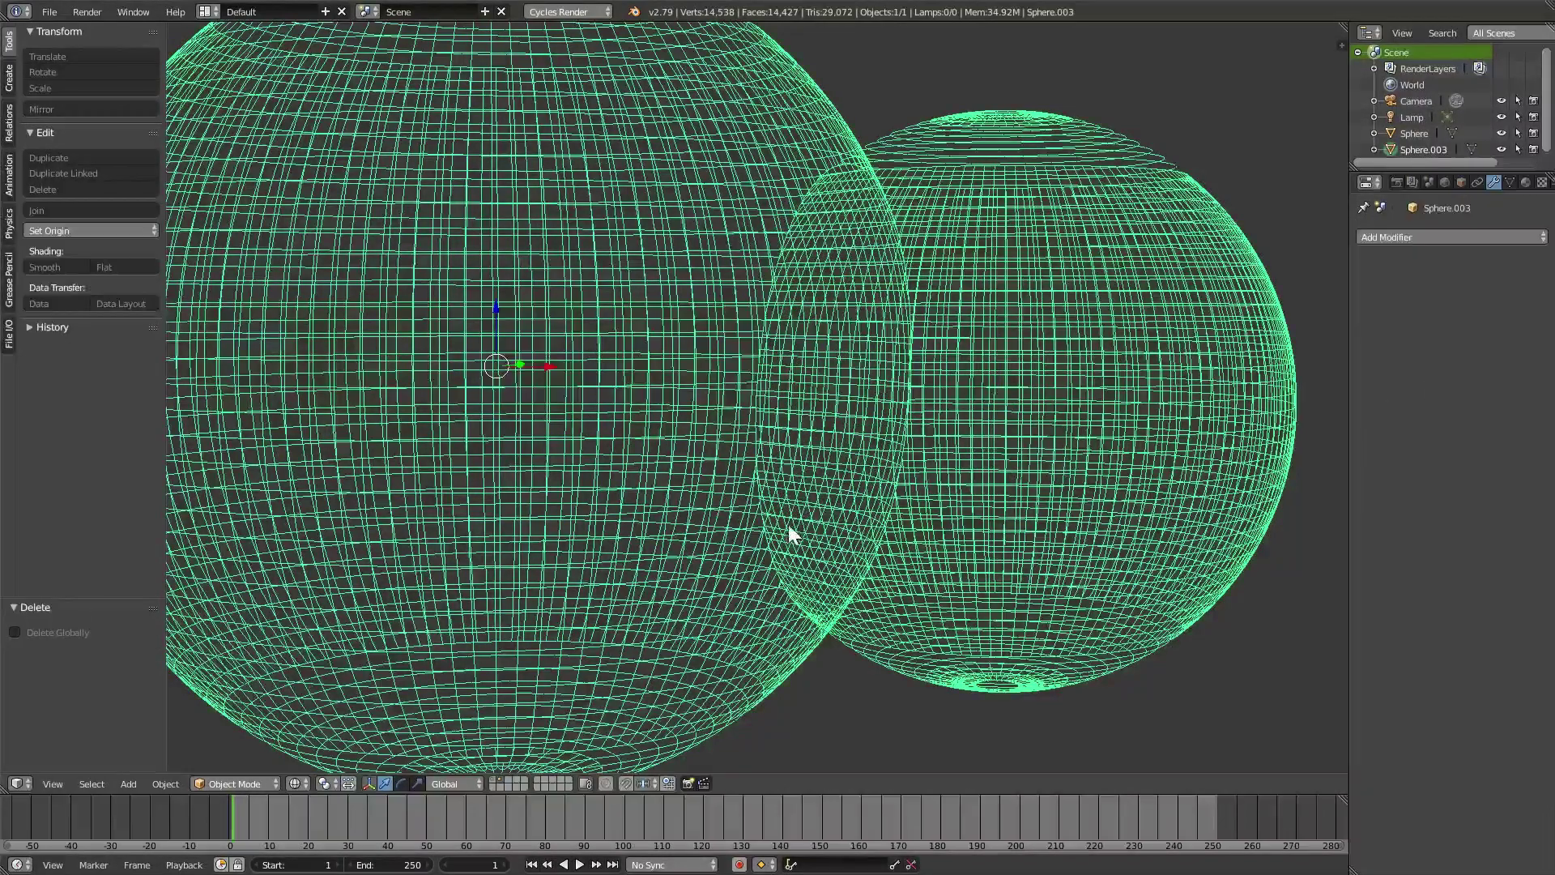
Enter Sculpt Mode in solid display and set the Scrape/Peaks brush radius to 76 px
key(Tab)
mouse_move(777, 527)
middle_down()
mouse_move(769, 562)
mouse_move(805, 515)
mouse_move(792, 351)
middle_up()
key(z)
key(f)
click(784, 297)
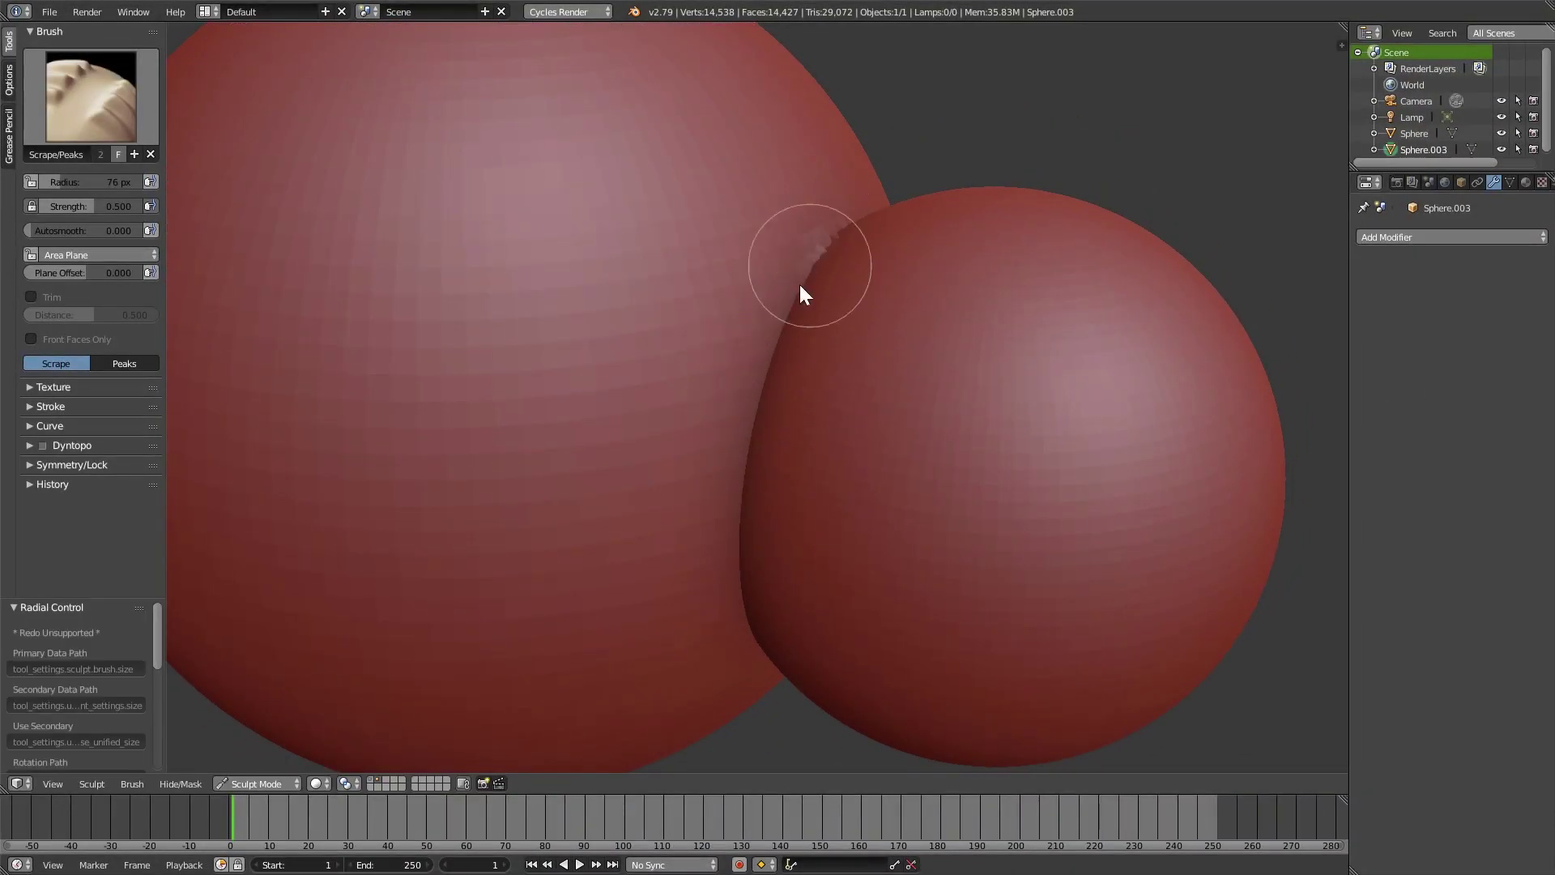
Scrape along the whole seam between the two merged spheres to blend their joint
drag(800, 294, 743, 610)
middle_drag(743, 611, 778, 429)
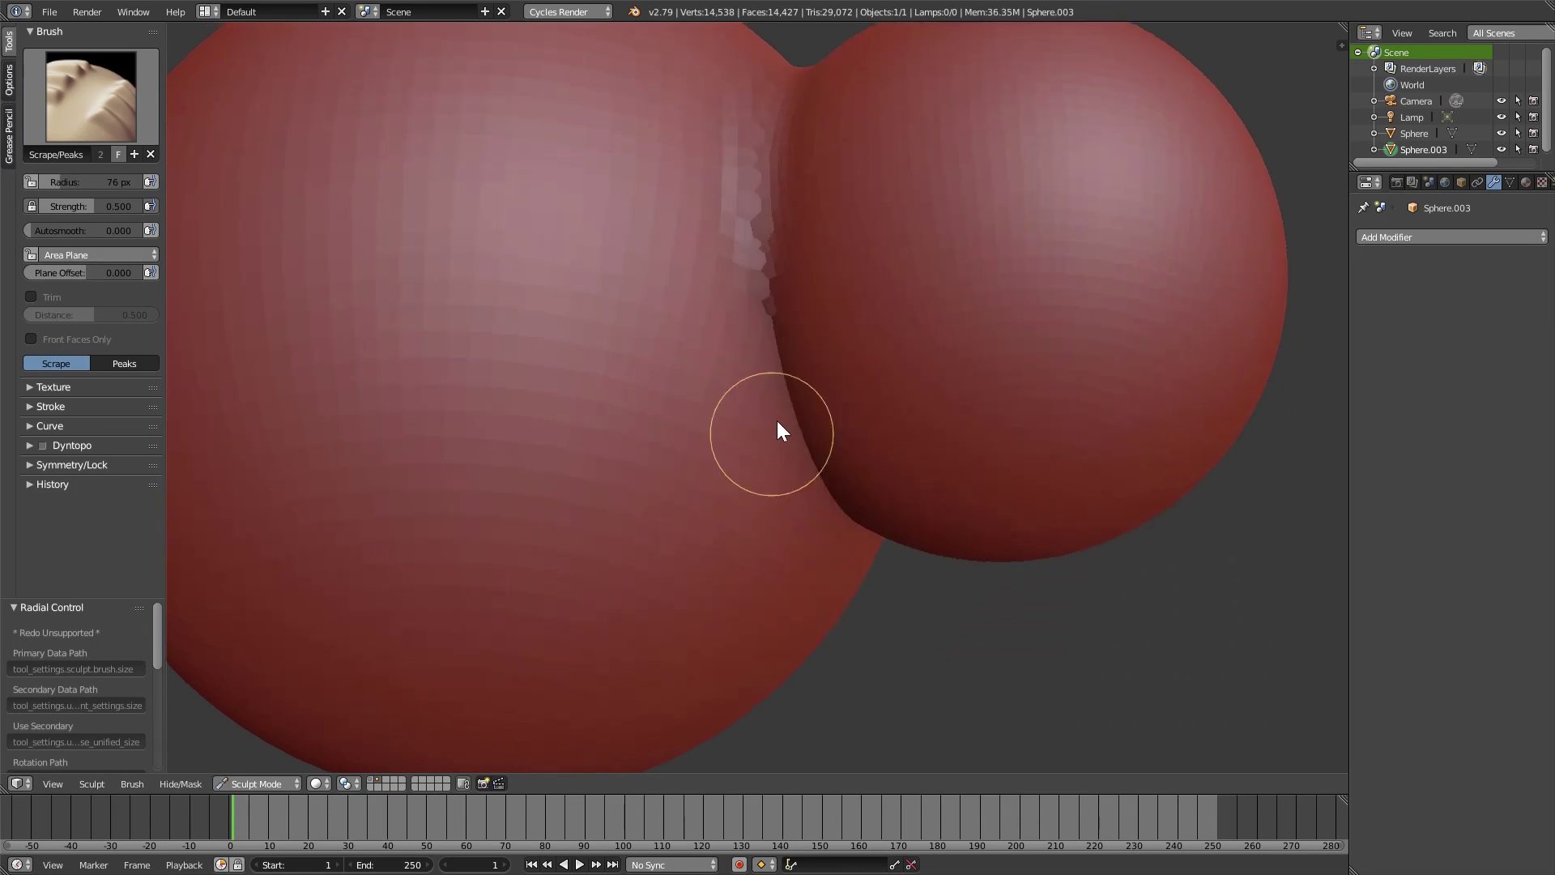
mouse_move(768, 272)
mouse_down()
mouse_move(801, 434)
mouse_move(813, 430)
mouse_up()
middle_drag(865, 549, 809, 278)
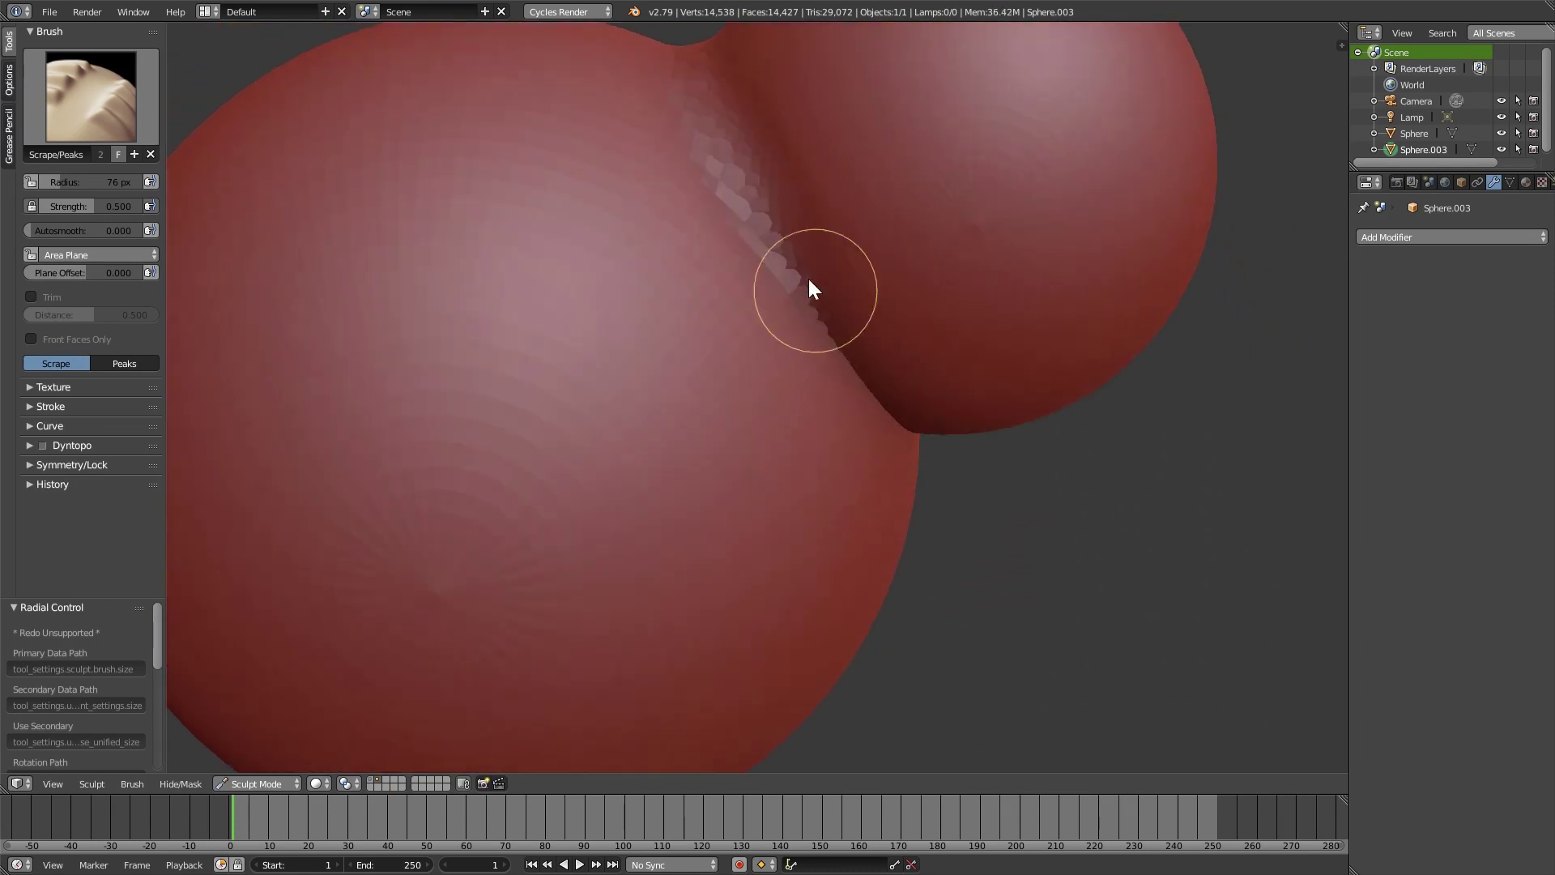
drag(813, 288, 857, 375)
middle_drag(857, 375, 790, 484)
drag(721, 386, 707, 245)
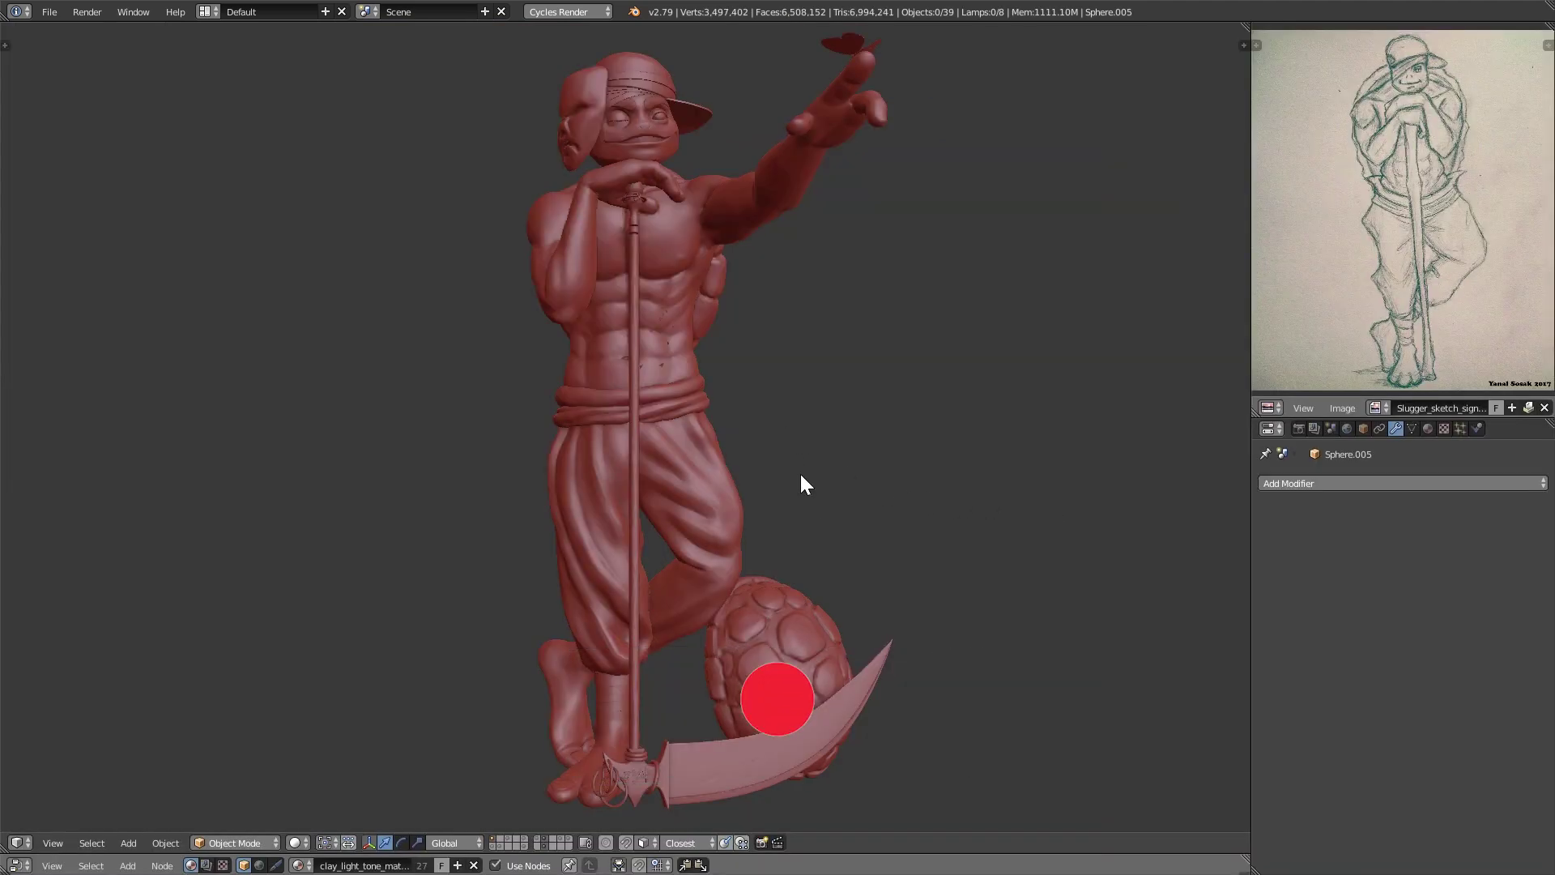
Select the turtle character's torso, enter Sculpt Mode and set the Clay Strips brush radius to 58 px
ctrl+middle_drag(801, 475, 776, 440)
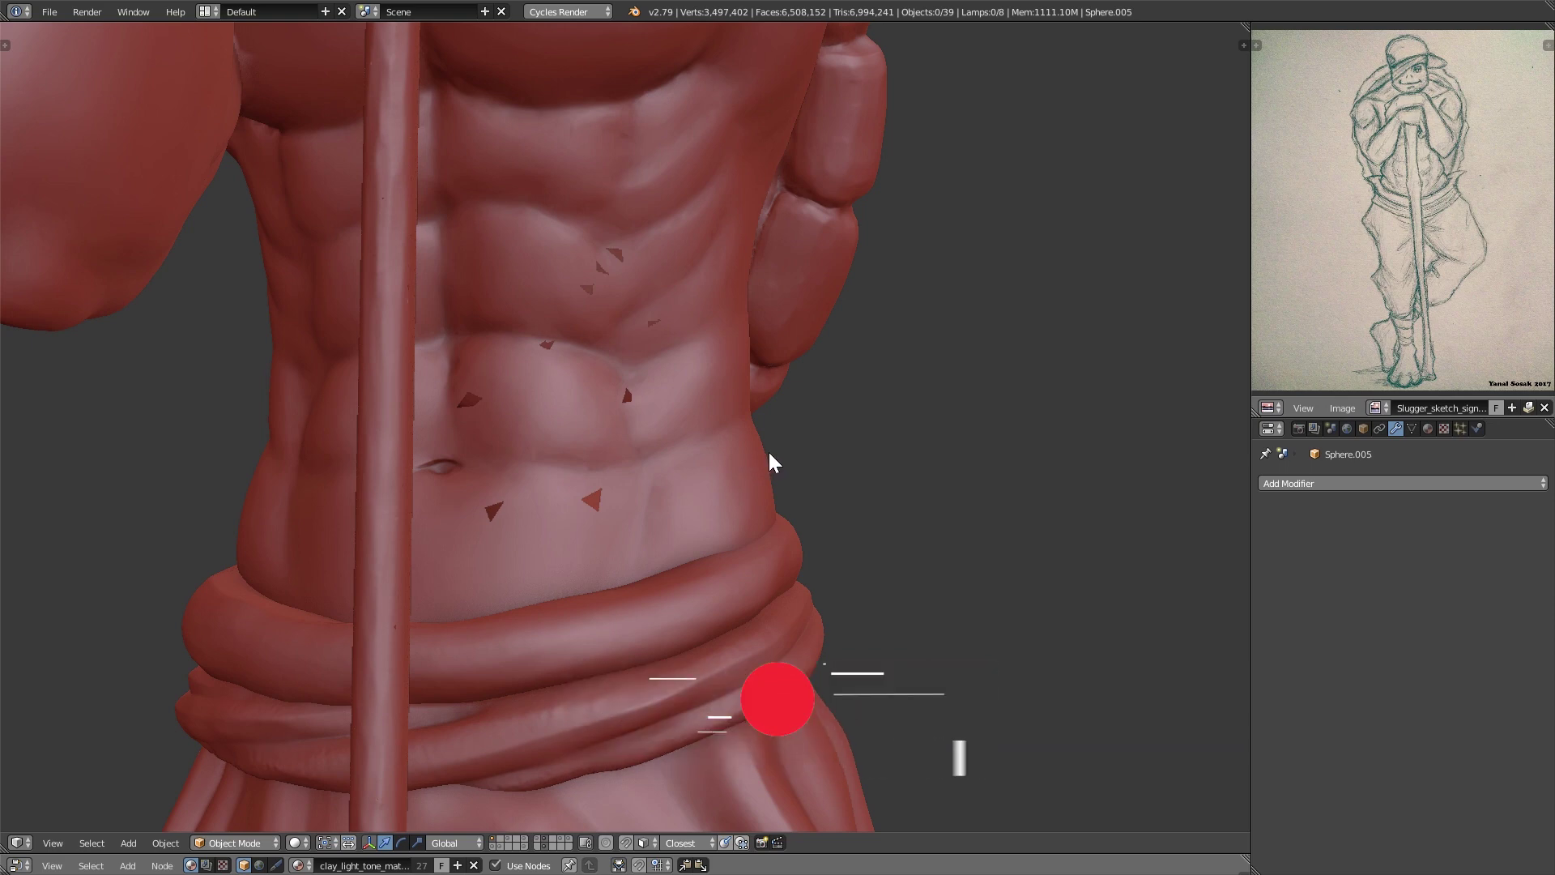
right_click(766, 455)
key(ctrl+Tab)
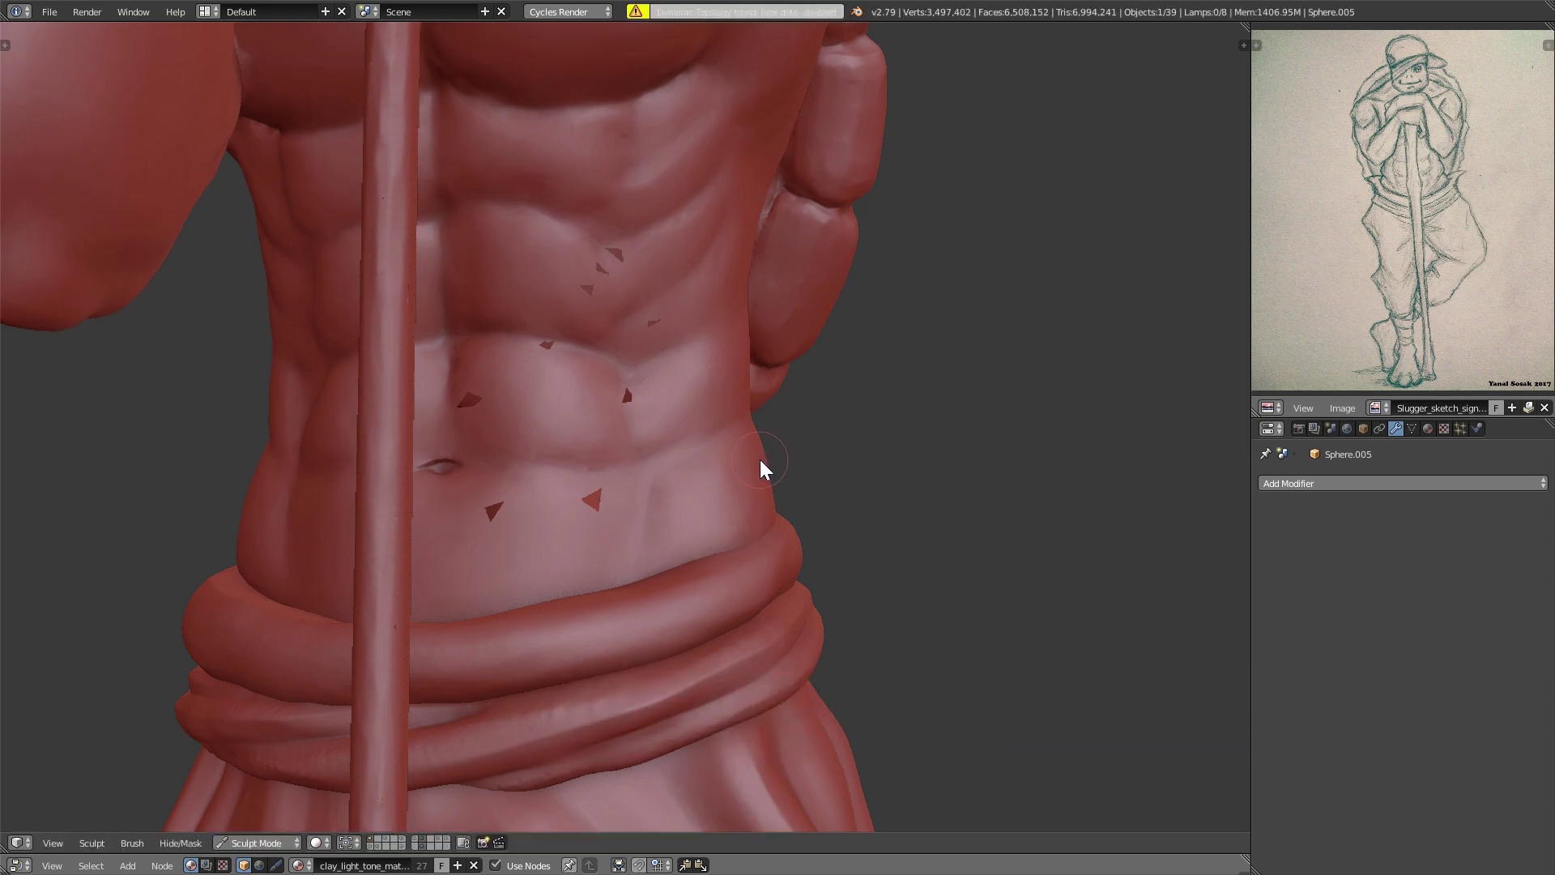
key(f)
click(617, 529)
Enable dynamic topology for the torso and accept the vertex data warning
key(t)
click(43, 471)
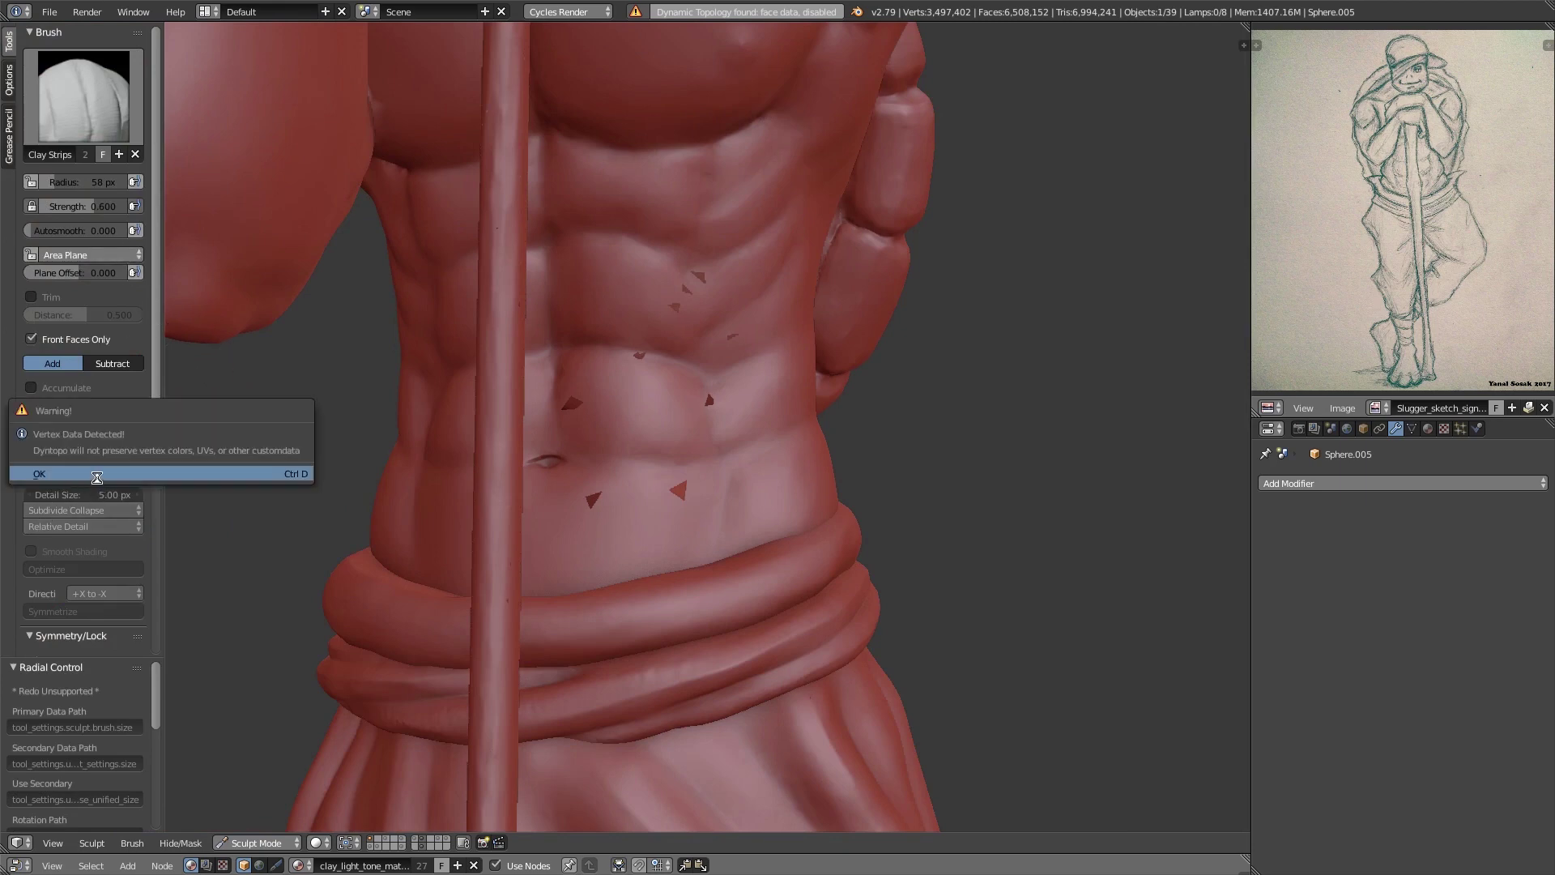
click(65, 478)
Try sculpting over the holes in the abdomen with the Clay Strips brush and undo the strokes
scroll(706, 448, up, 2)
mouse_move(731, 370)
mouse_down()
mouse_move(581, 299)
mouse_move(555, 394)
mouse_move(732, 486)
mouse_move(663, 513)
mouse_move(708, 243)
mouse_up()
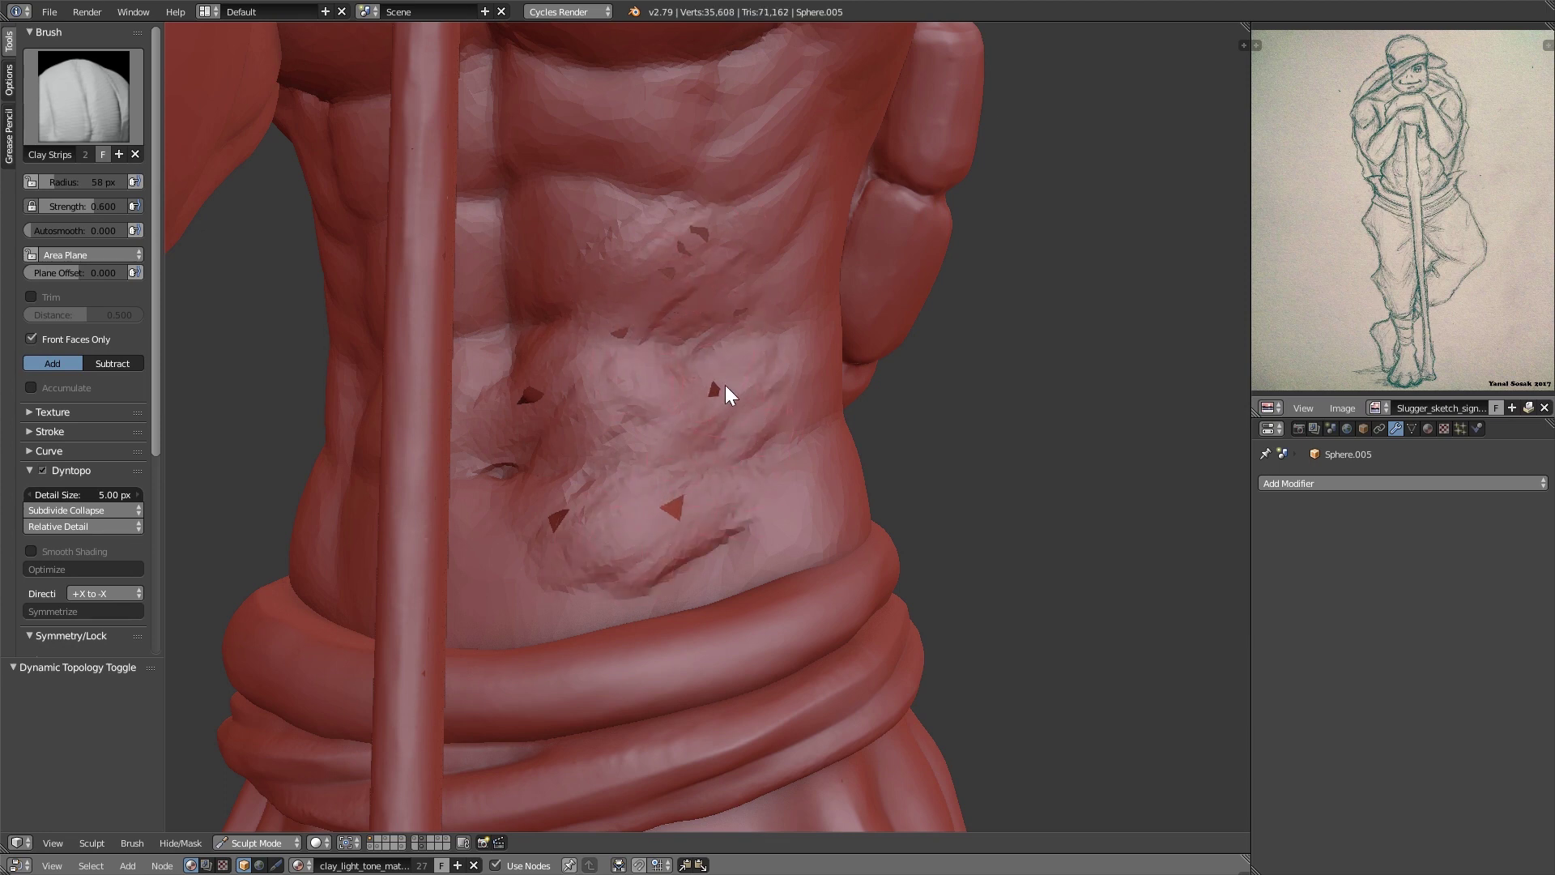
mouse_move(702, 377)
mouse_down()
mouse_move(629, 323)
mouse_move(568, 357)
mouse_up()
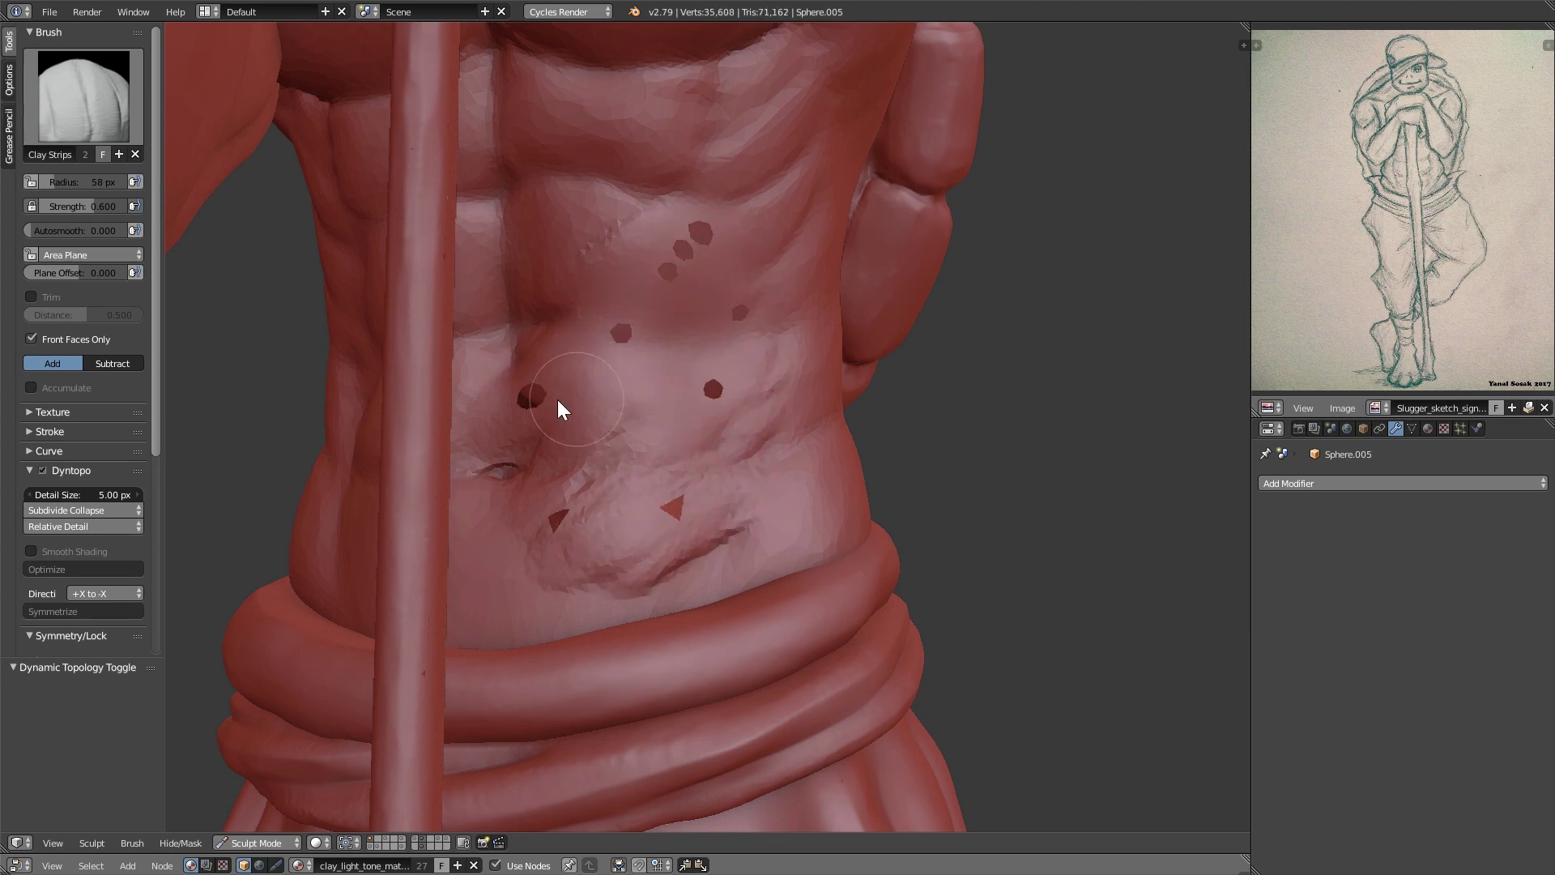
key(ctrl+z)
key(ctrl+z)
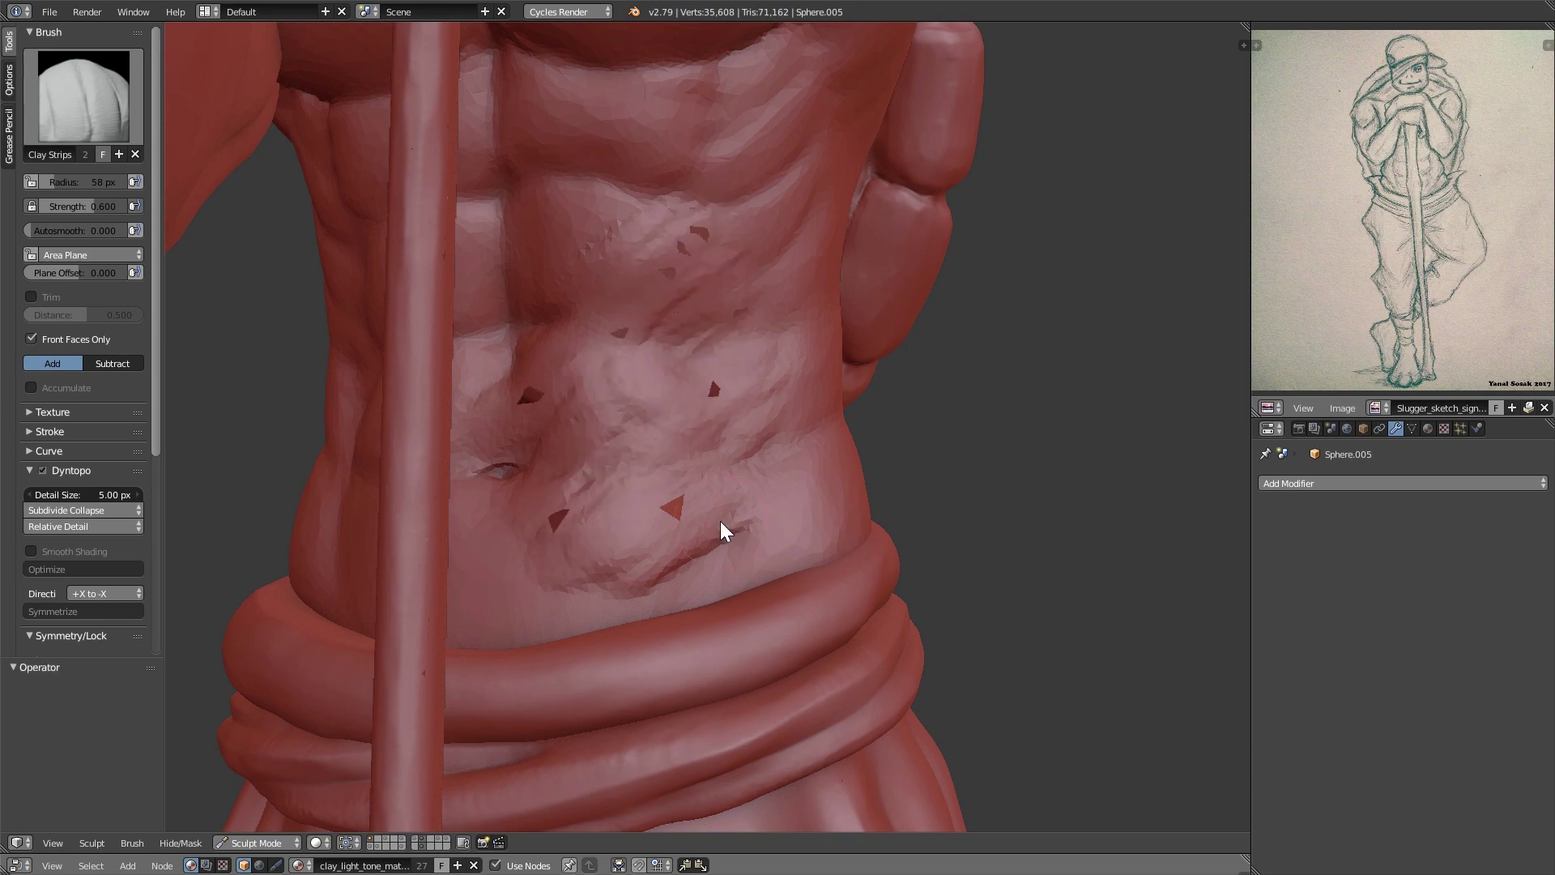
Switch the torso mesh to Edit Mode
click(258, 844)
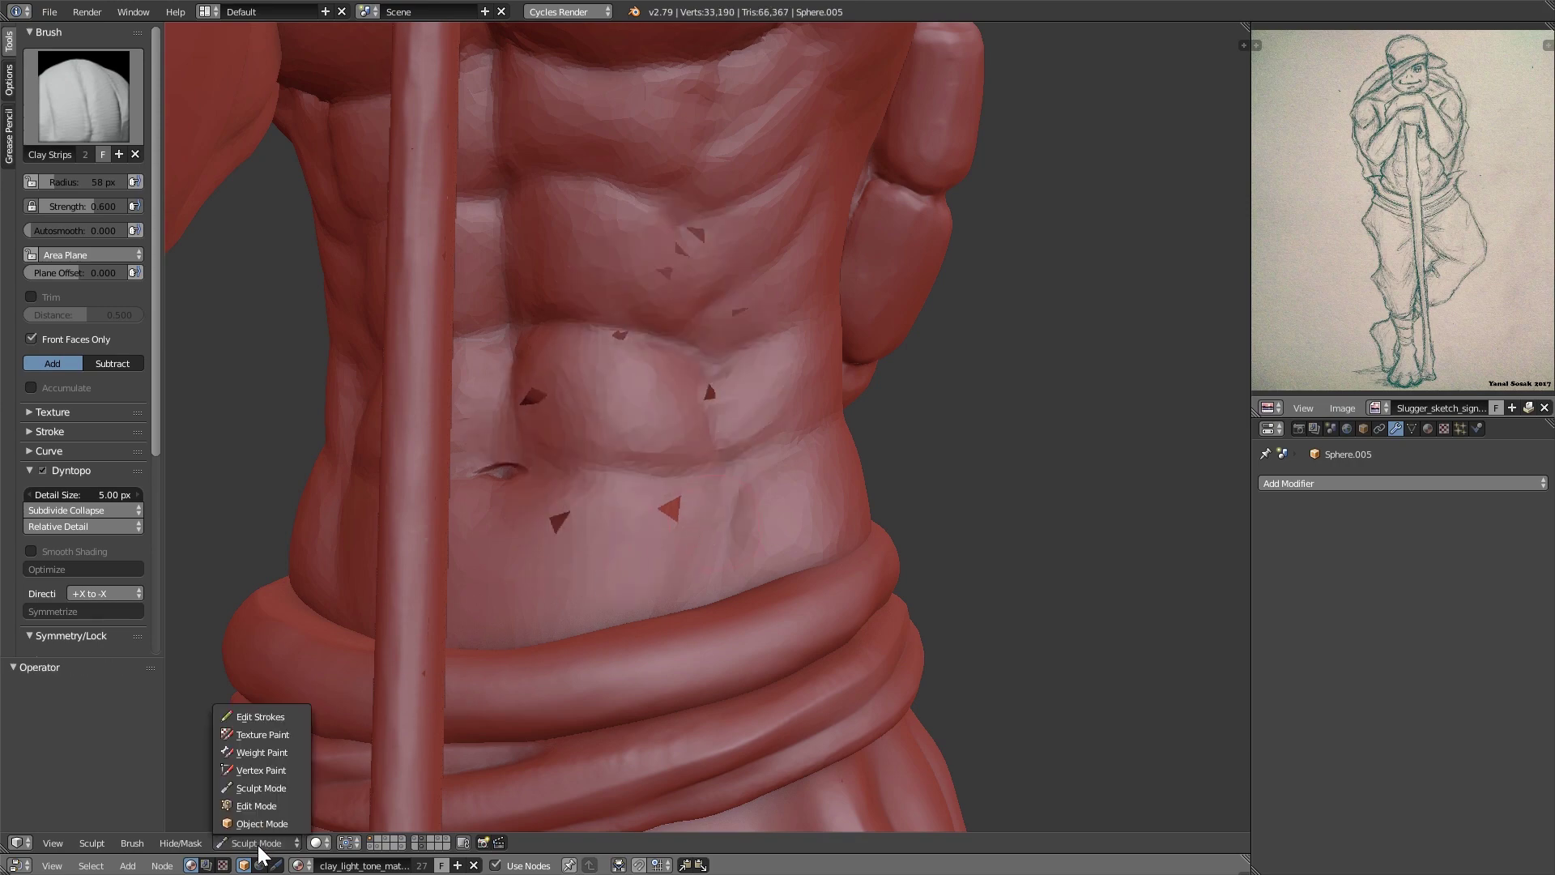
click(280, 805)
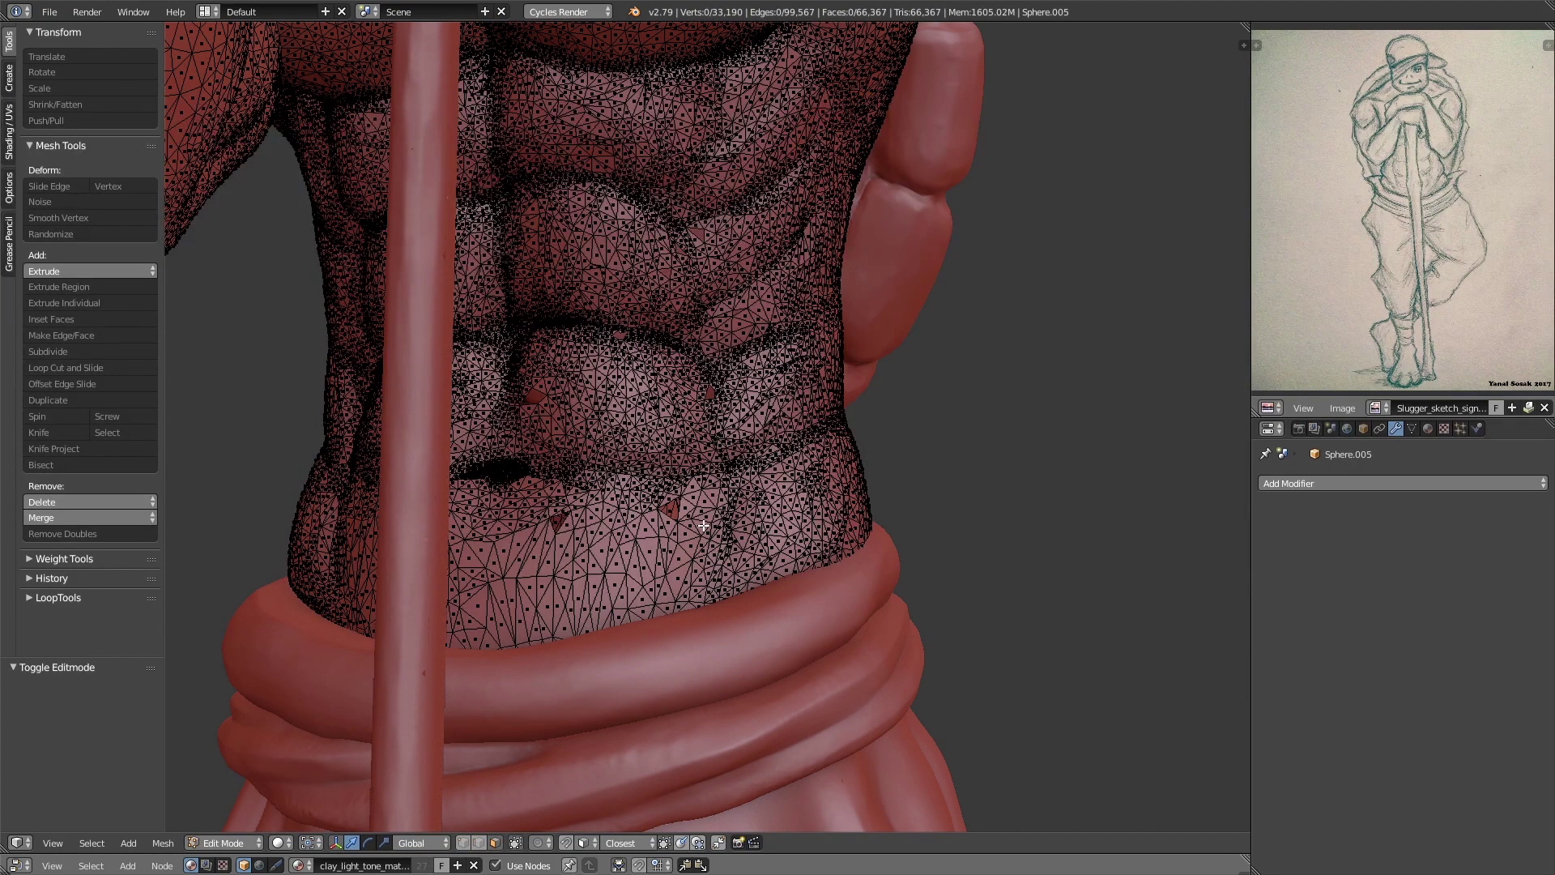
Set the torso mesh to edge selection and select all its non-manifold edges with Select Non Manifold
key(ctrl+Tab)
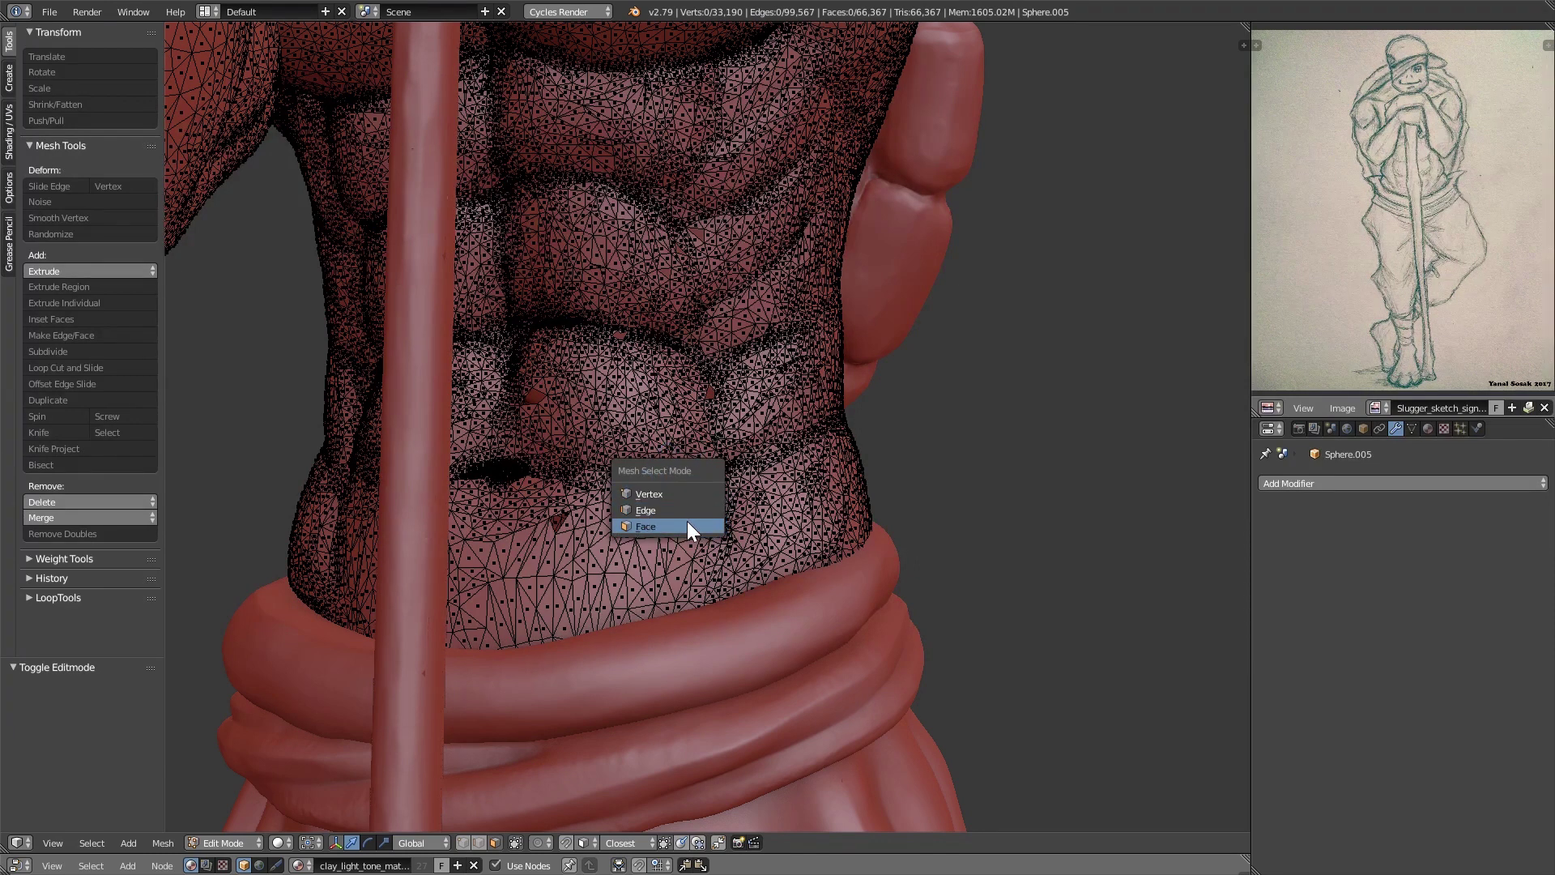
click(651, 512)
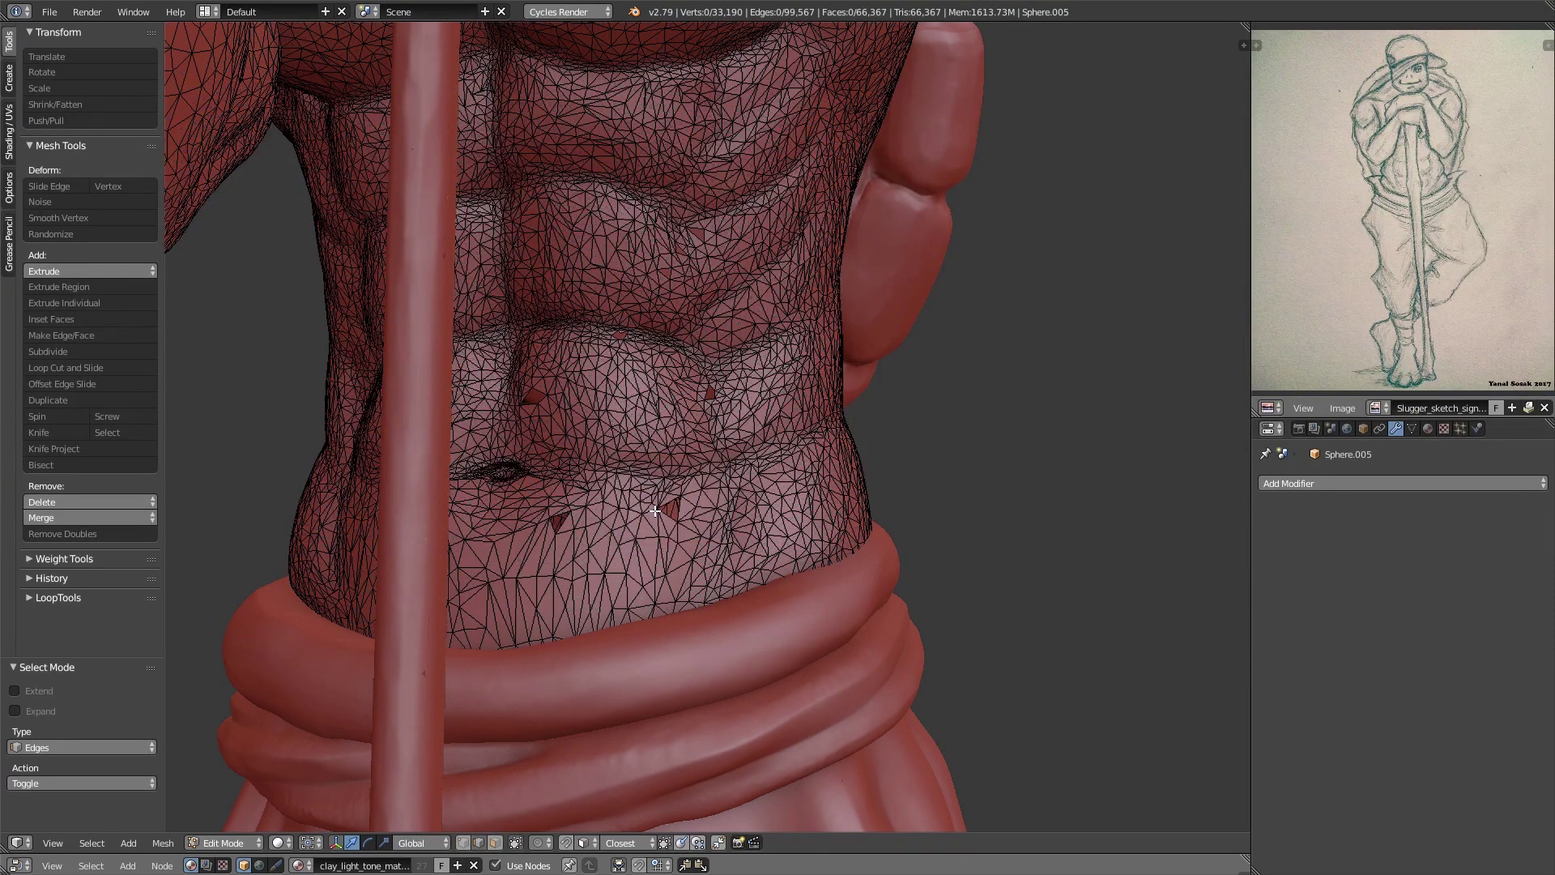
key(space)
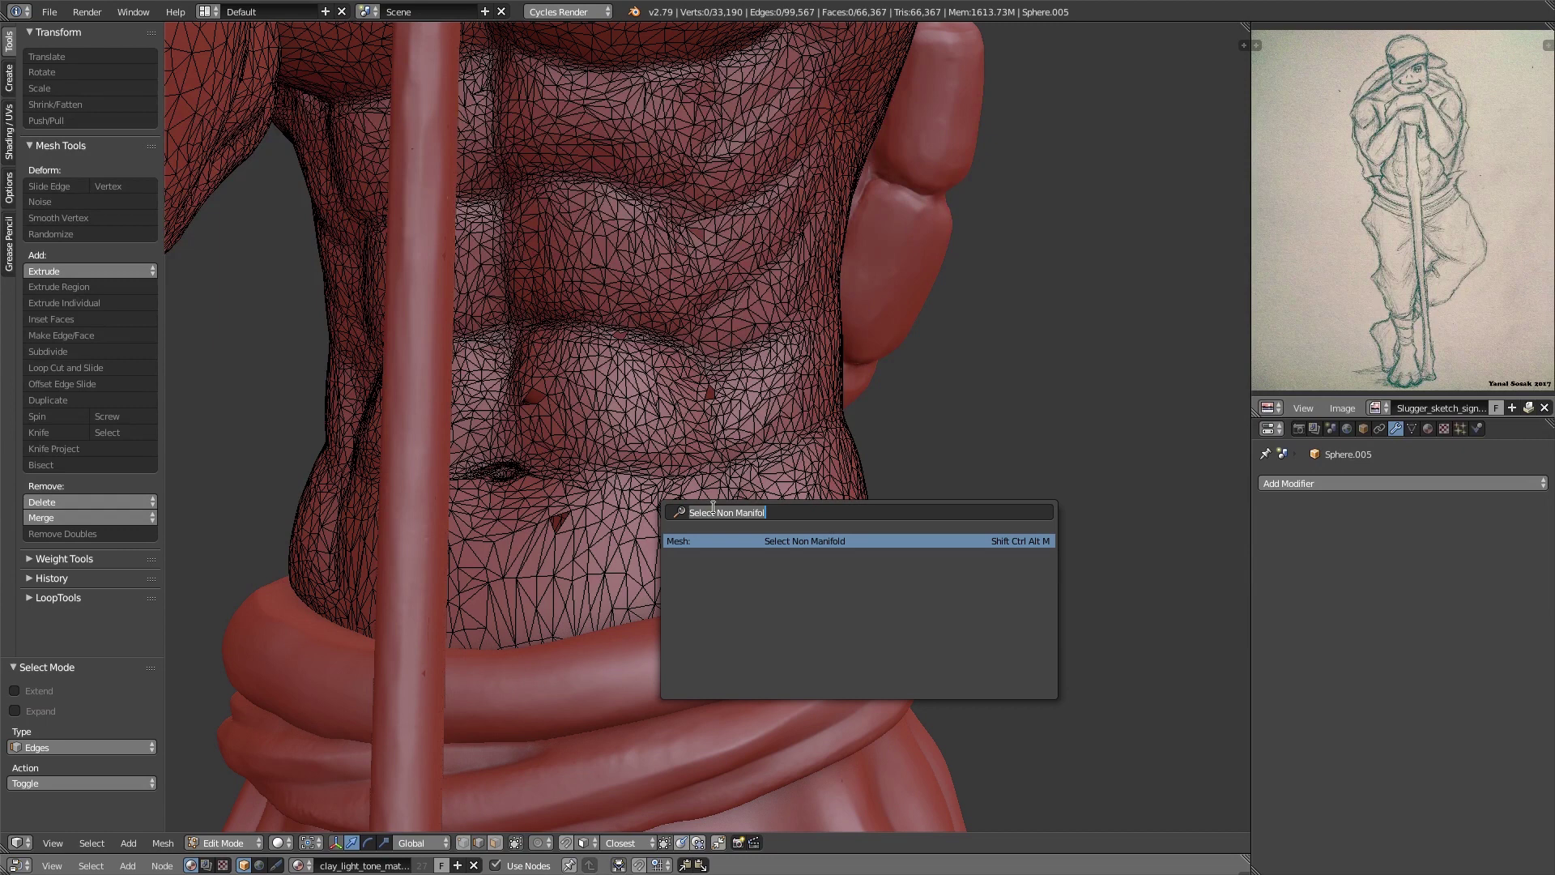
text(mani)
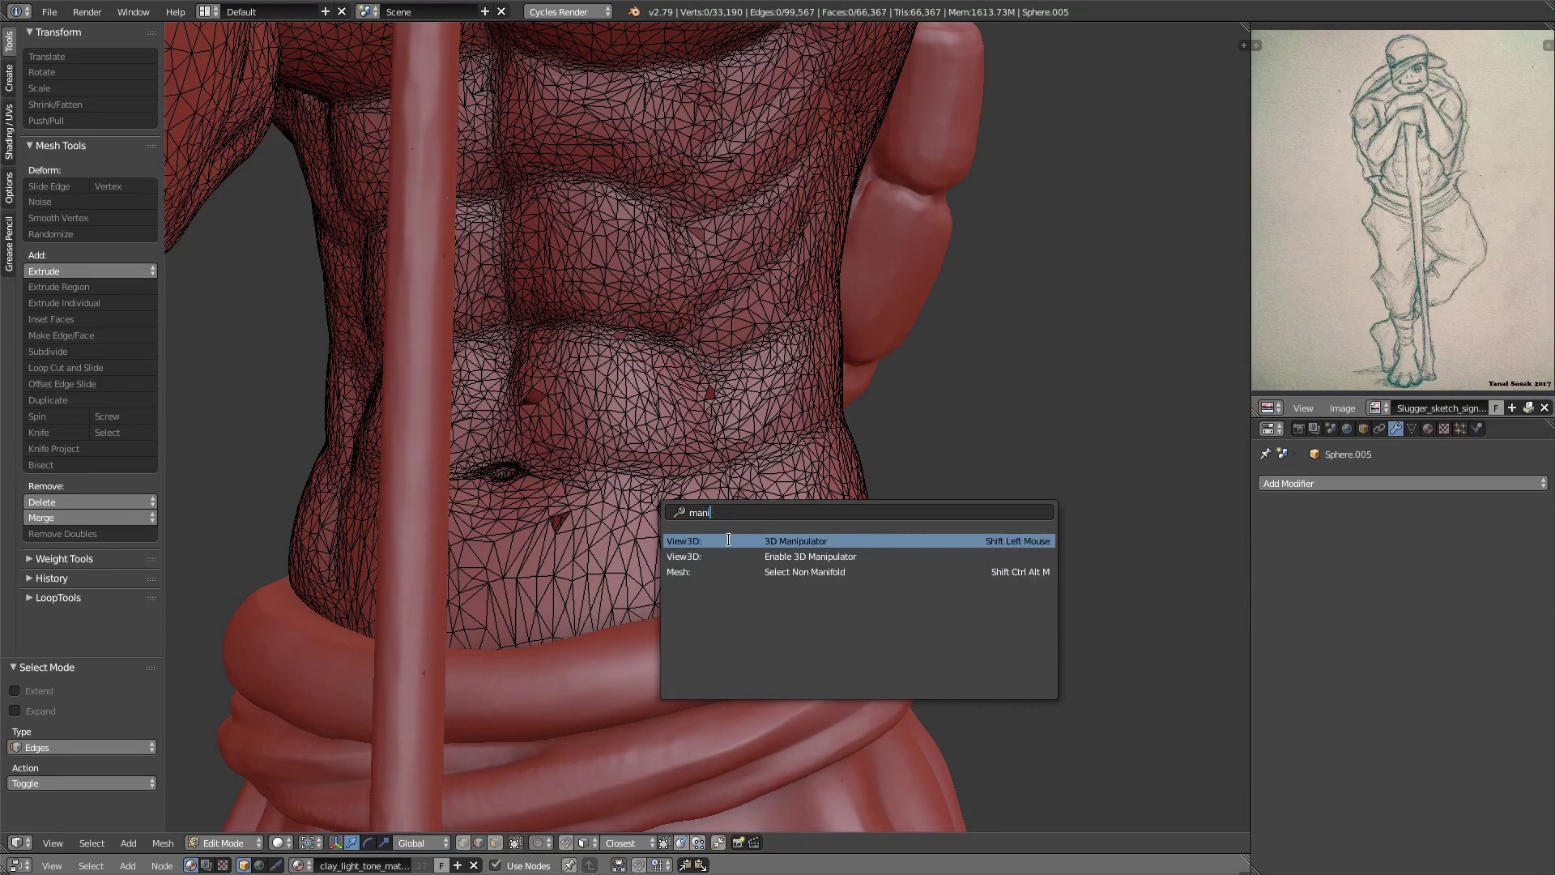
text(f)
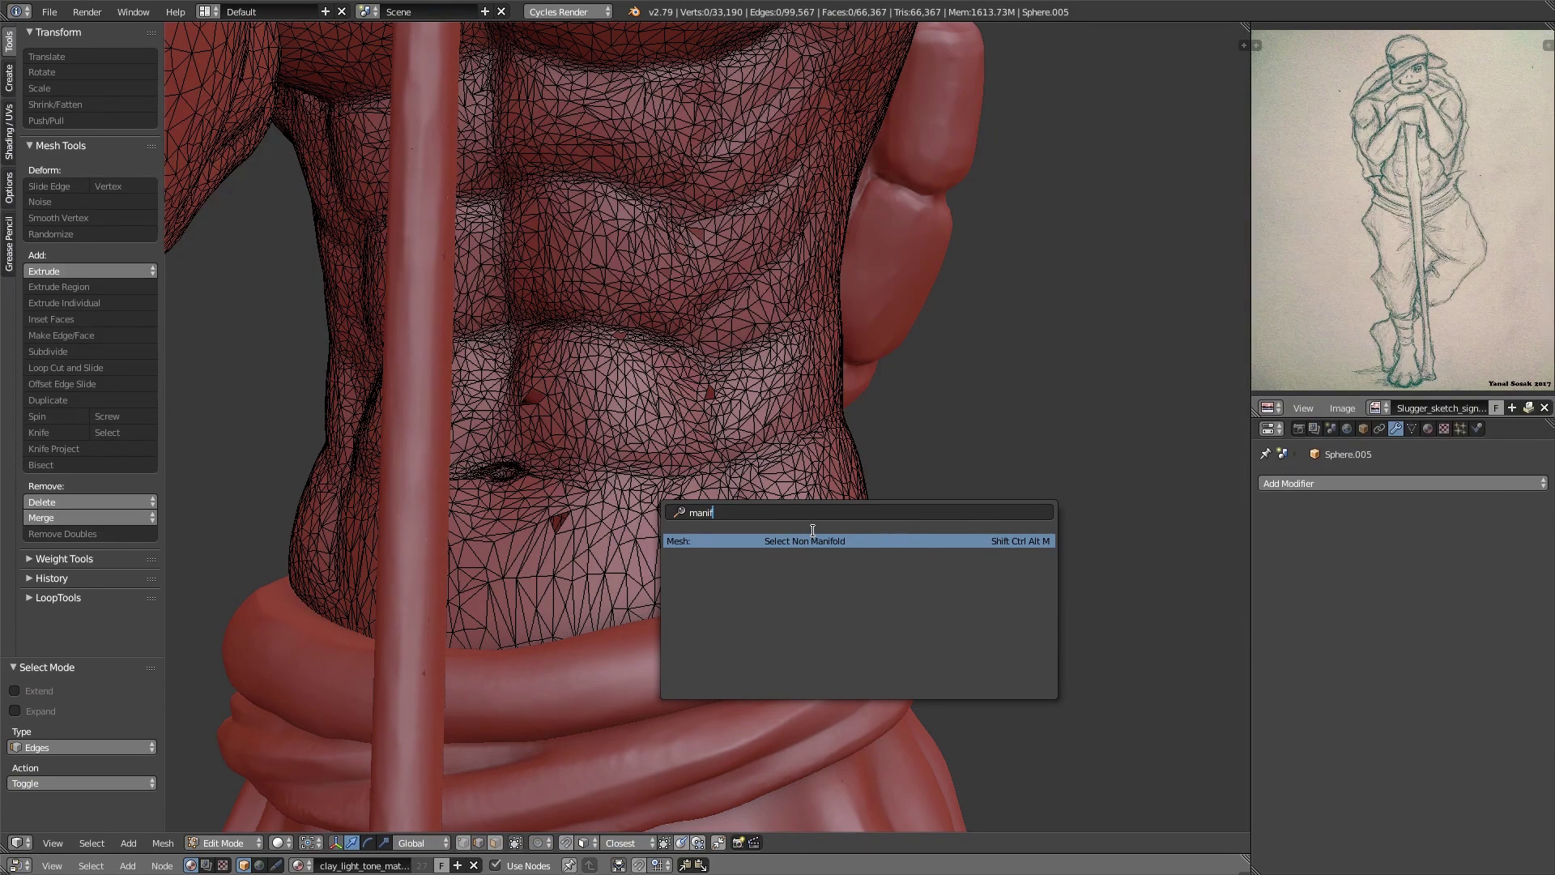
key(Return)
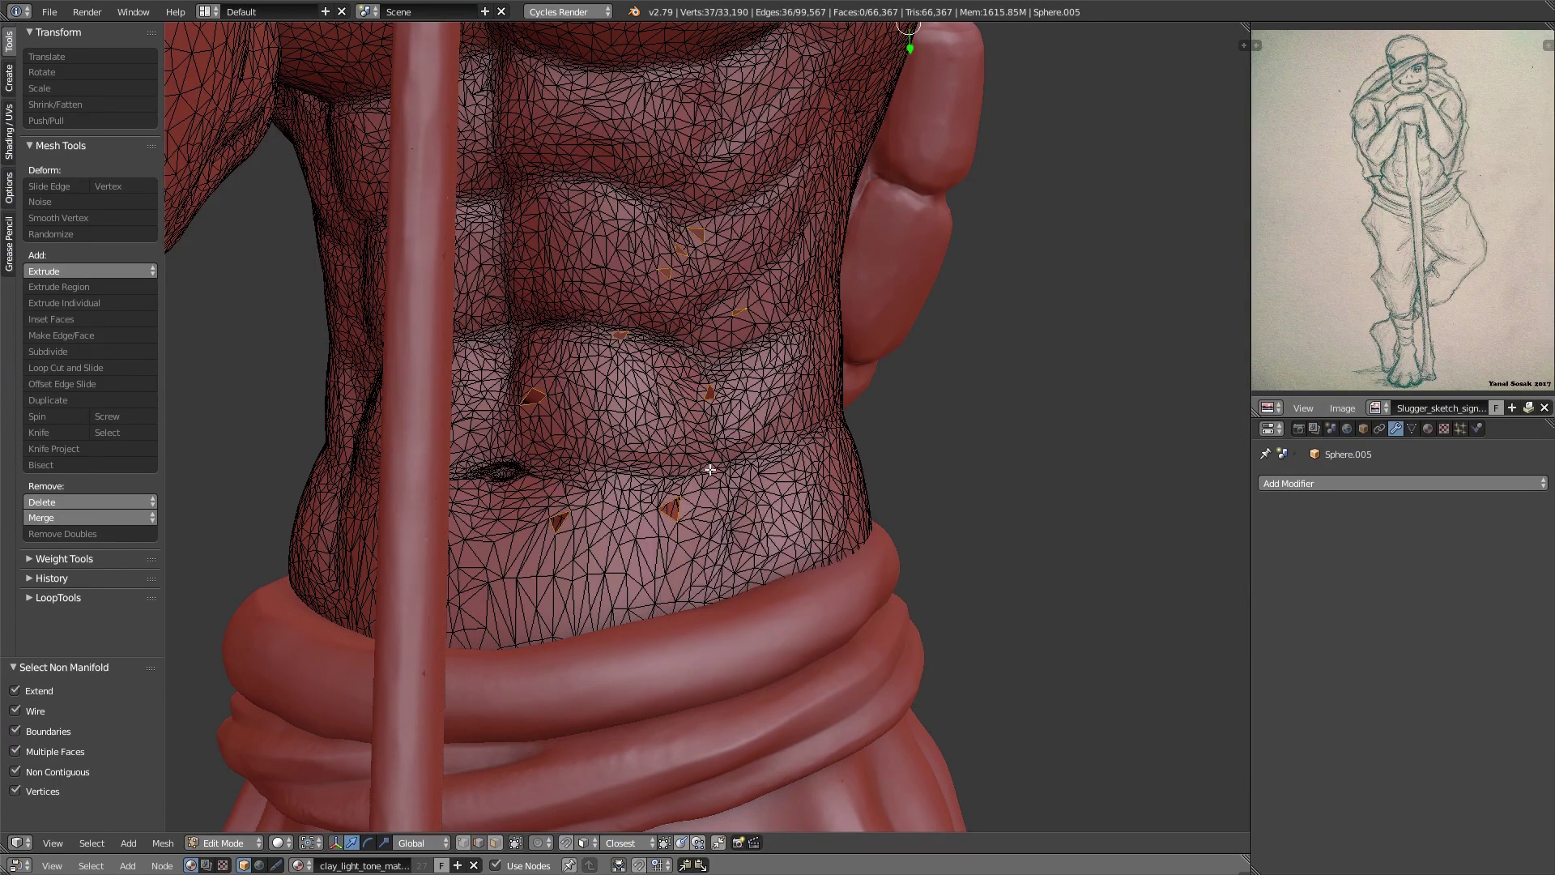
Close the abdomen holes by applying the Fill operation to the selected boundary edges
scroll(744, 541, up, 4)
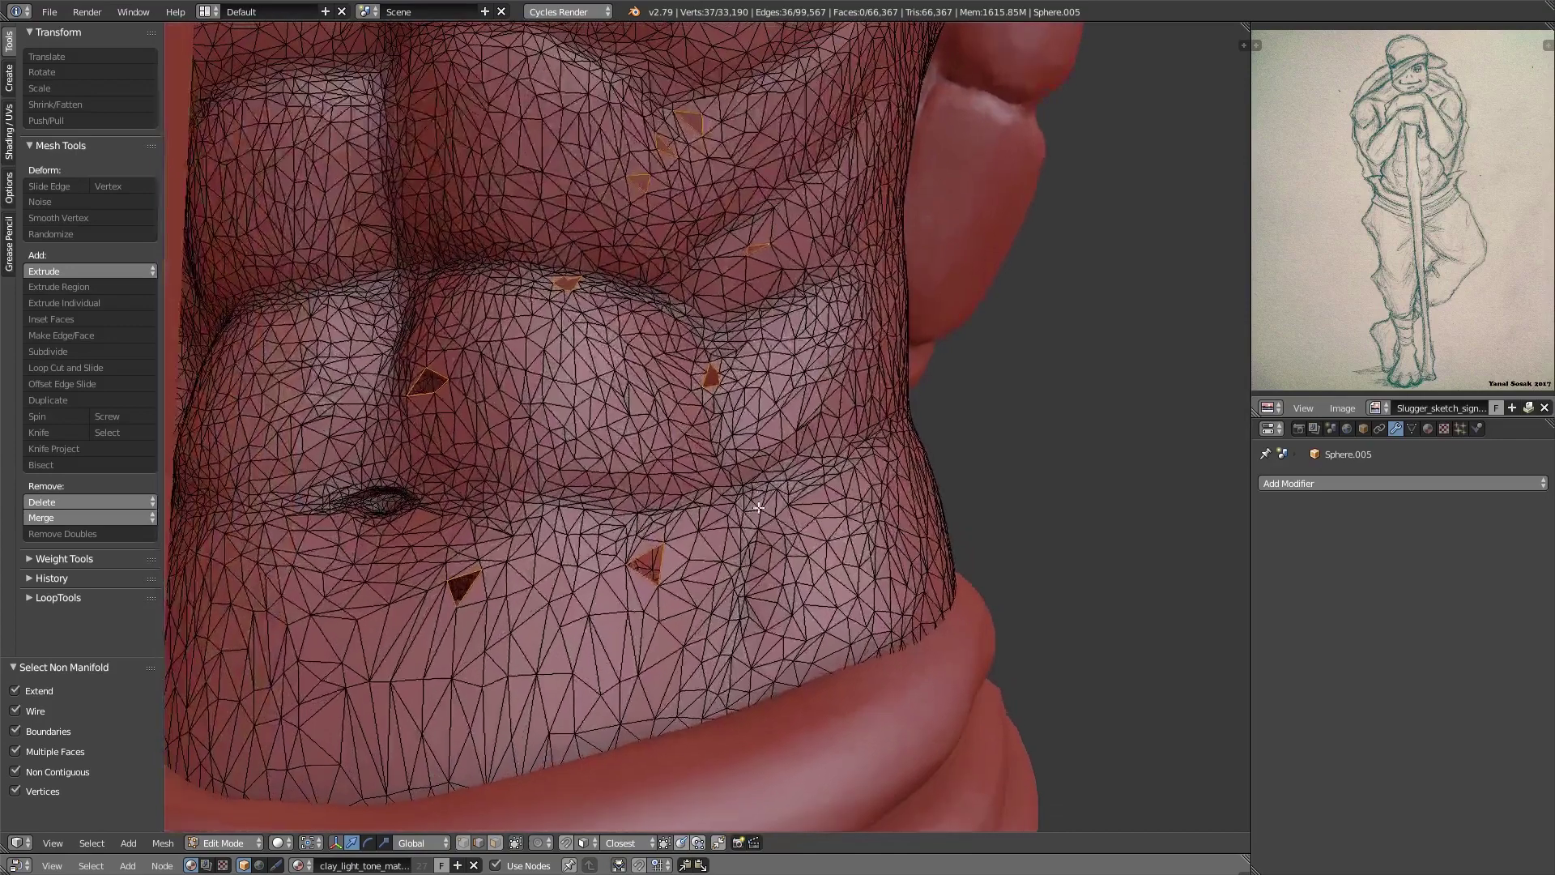
key(alt+f)
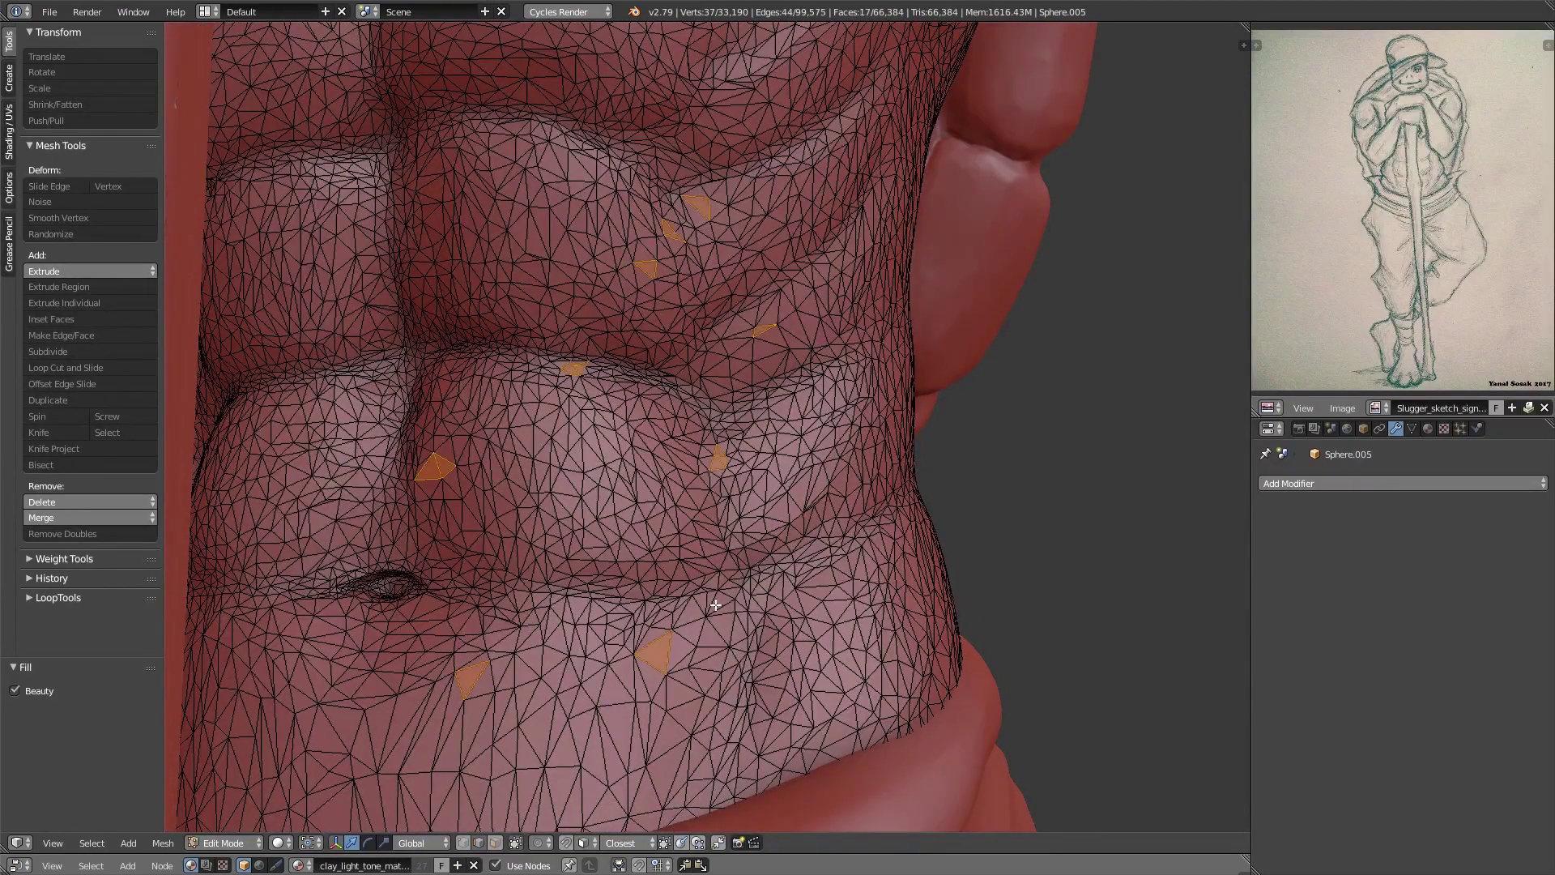
key(ctrl+z)
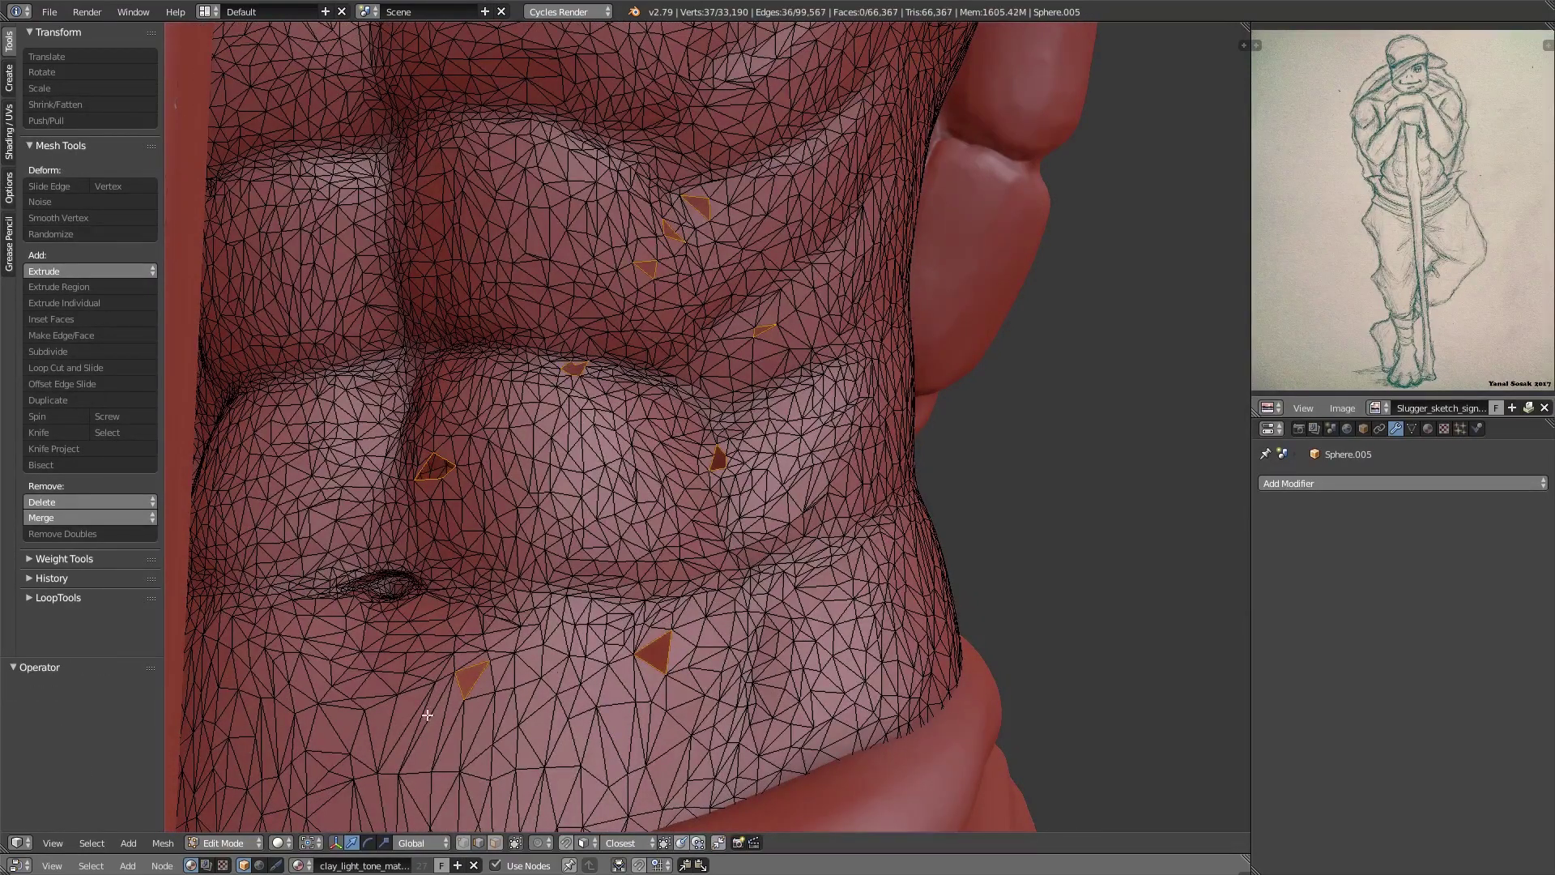
click(164, 842)
mouse_move(216, 600)
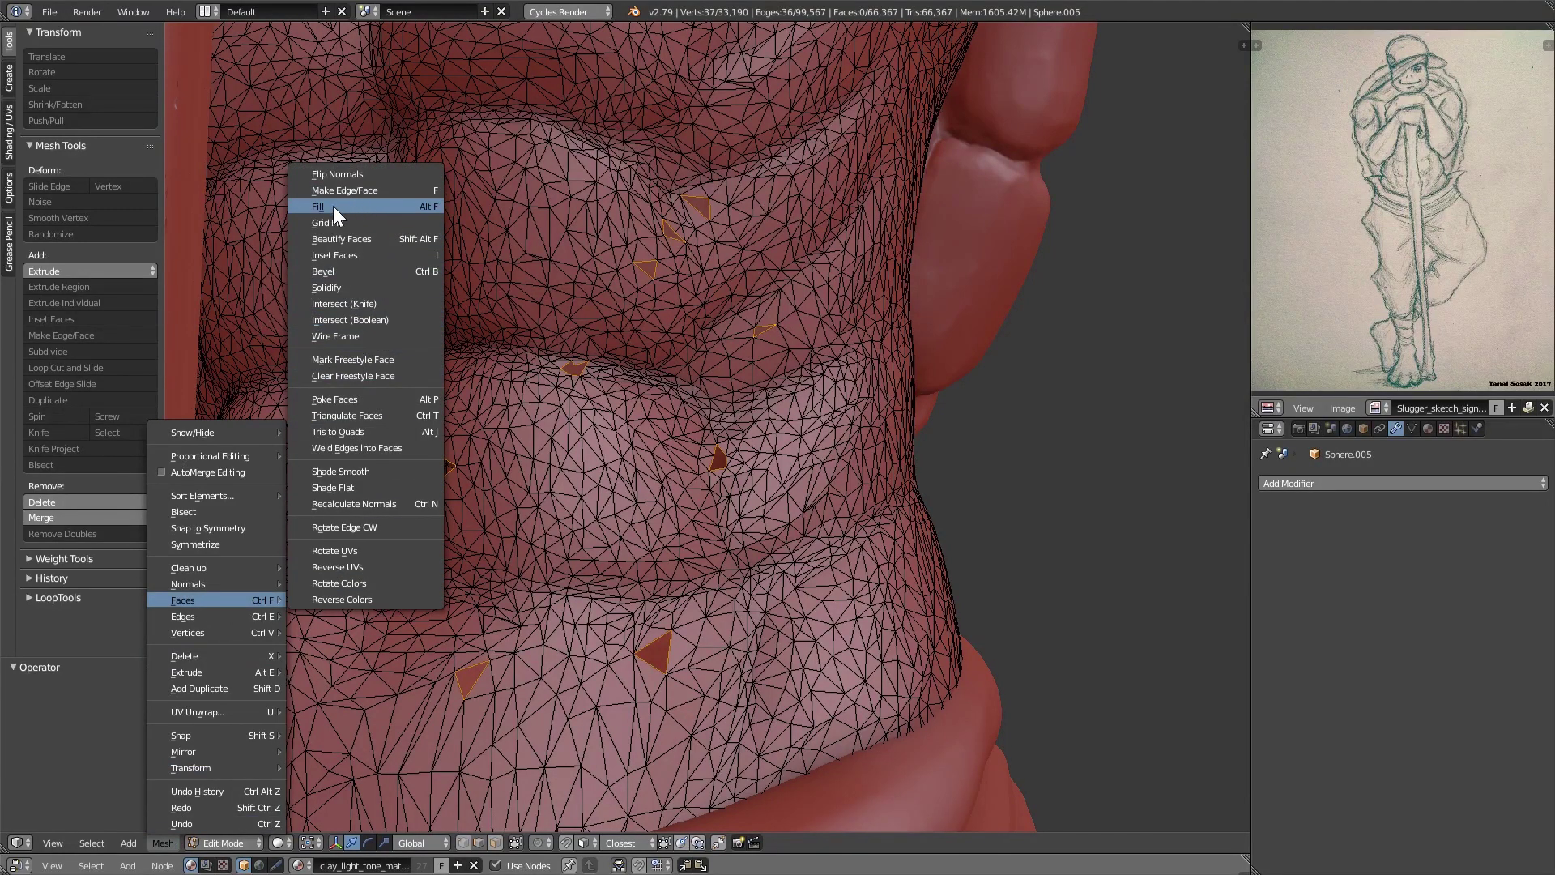
click(363, 206)
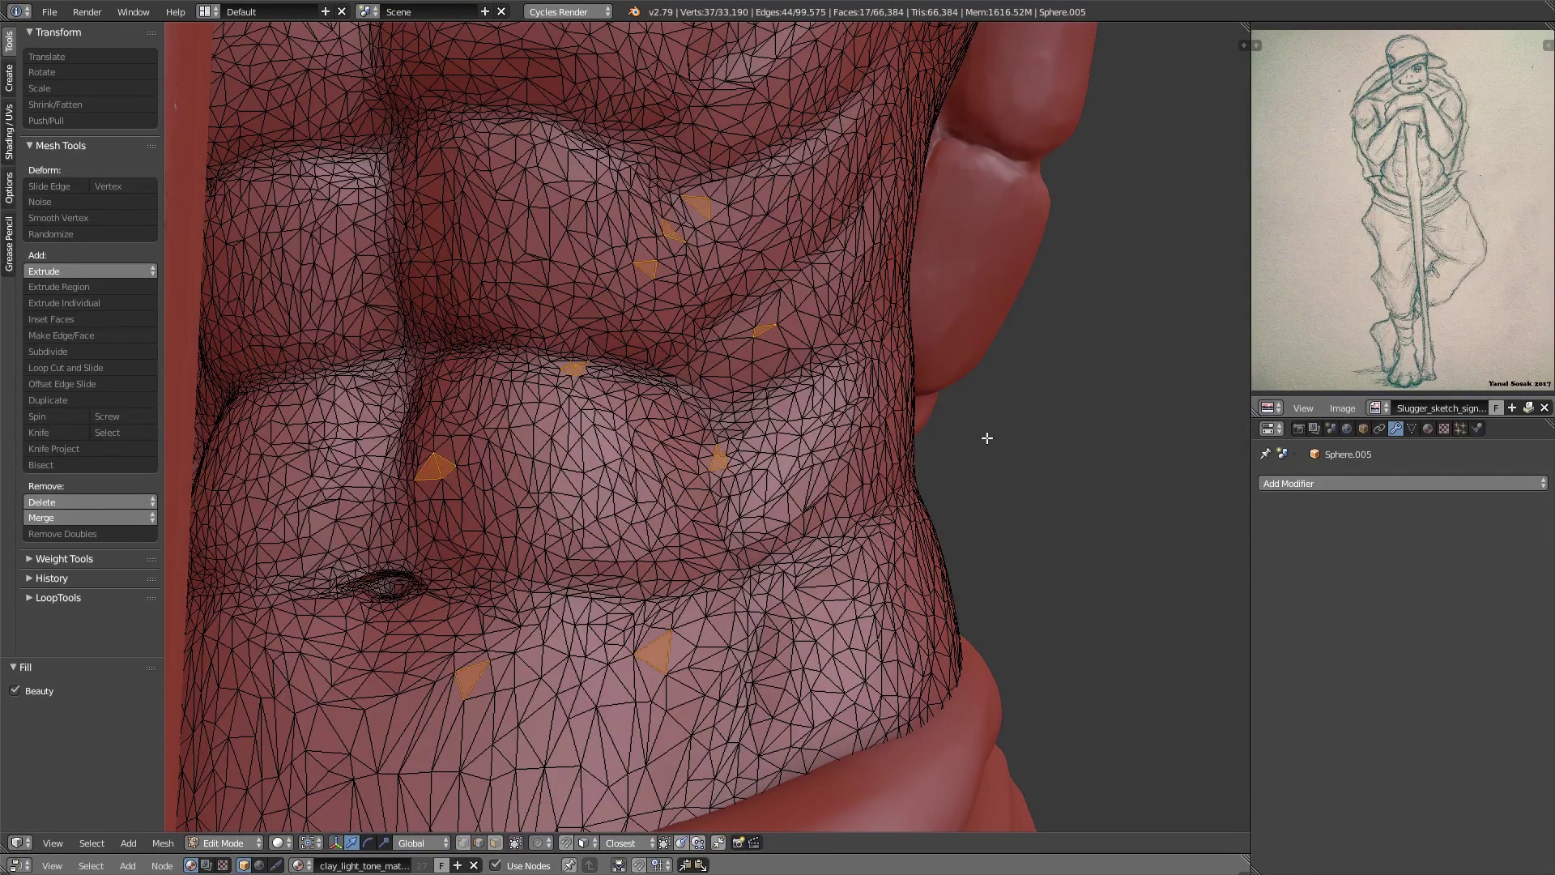
Return the torso to Sculpt Mode, adjust the brush radius and smooth over the filled areas of the abdomen
key(Tab)
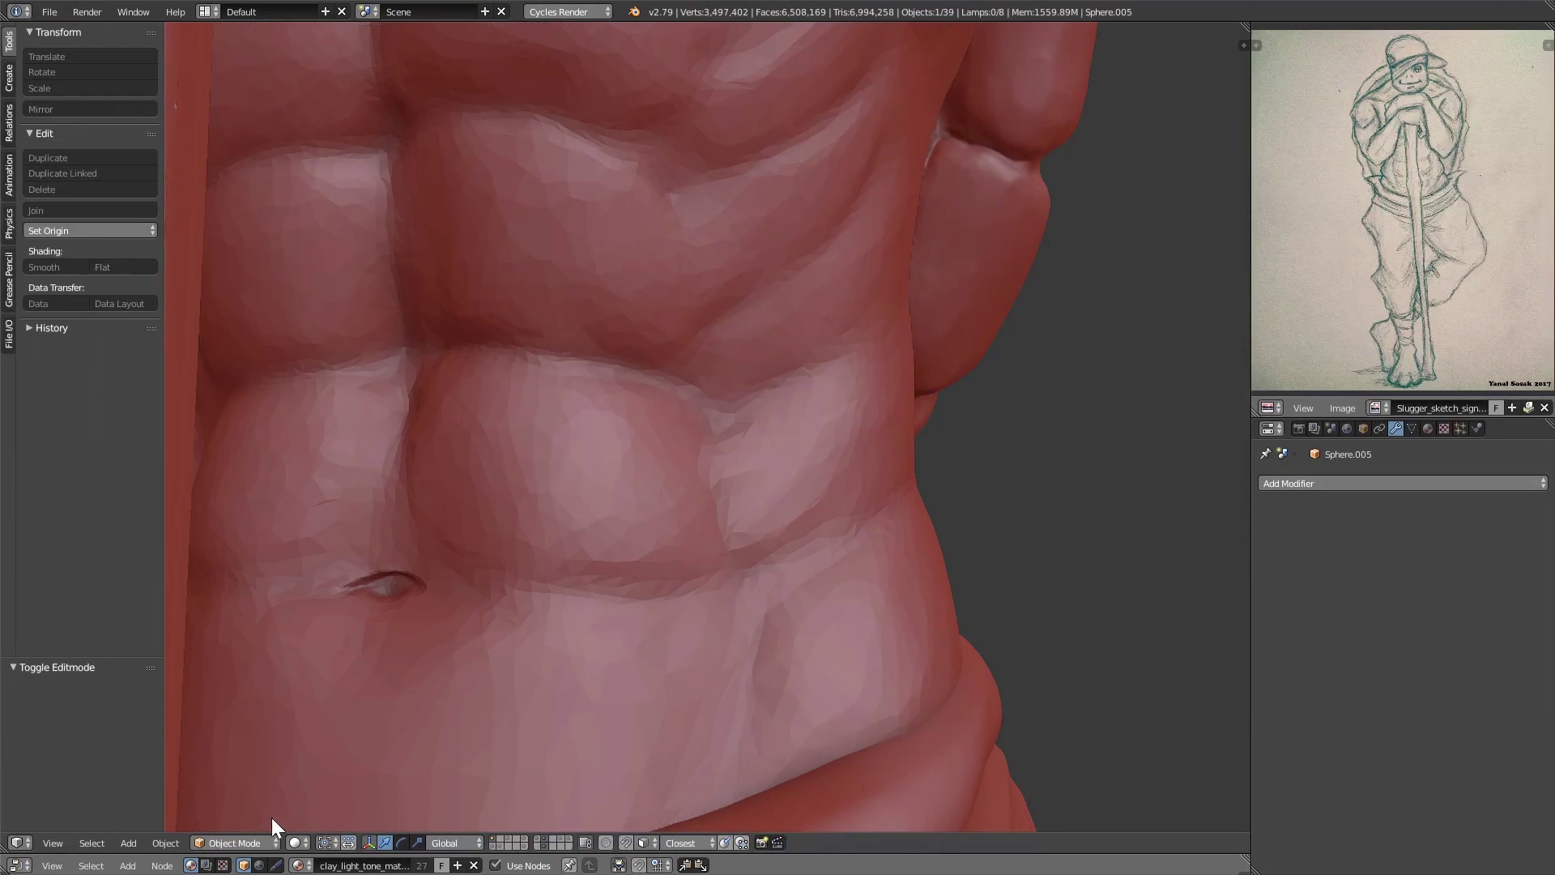
click(268, 843)
click(248, 785)
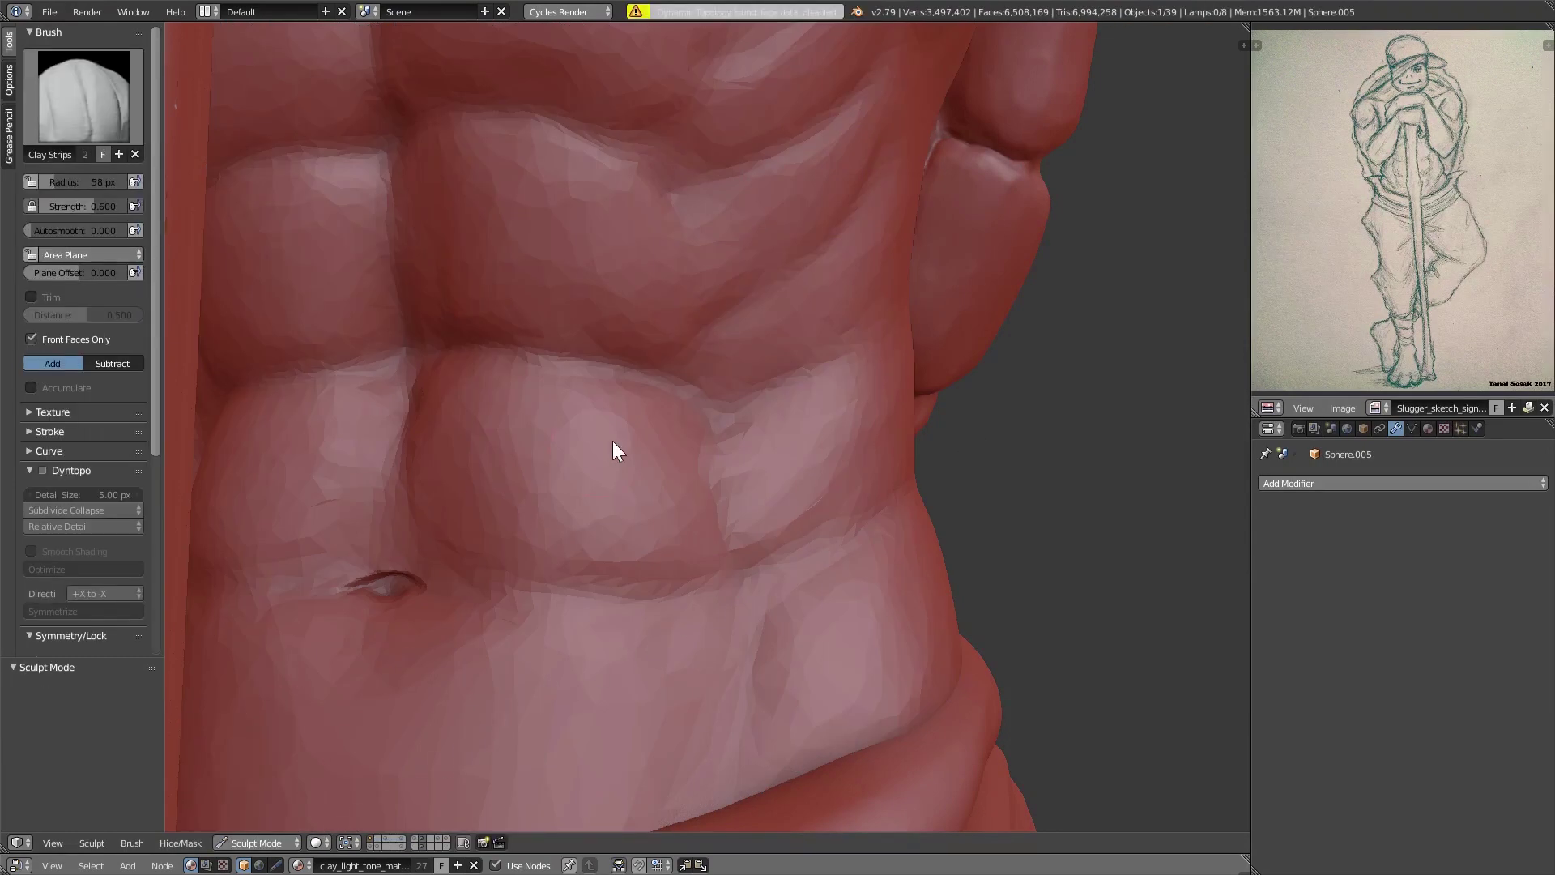
key(f)
click(714, 481)
mouse_move(504, 470)
shift+mouse_down()
mouse_move(440, 317)
mouse_move(561, 498)
mouse_move(454, 751)
mouse_move(707, 603)
shift+mouse_up()
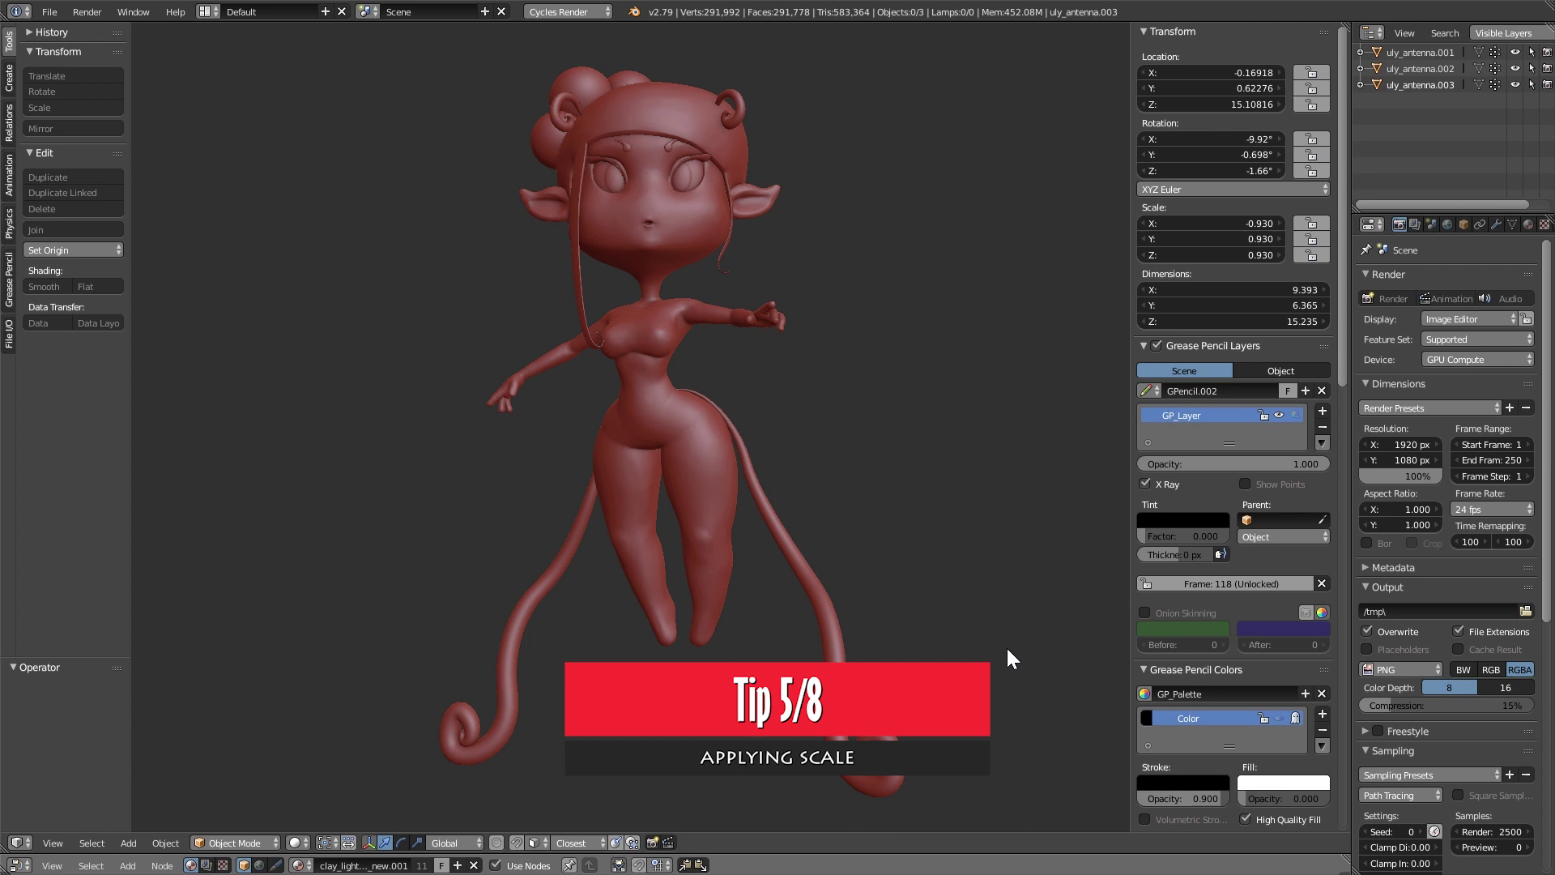
Select the girl character's mesh in Object Mode to examine its rotation and scale values
click(250, 843)
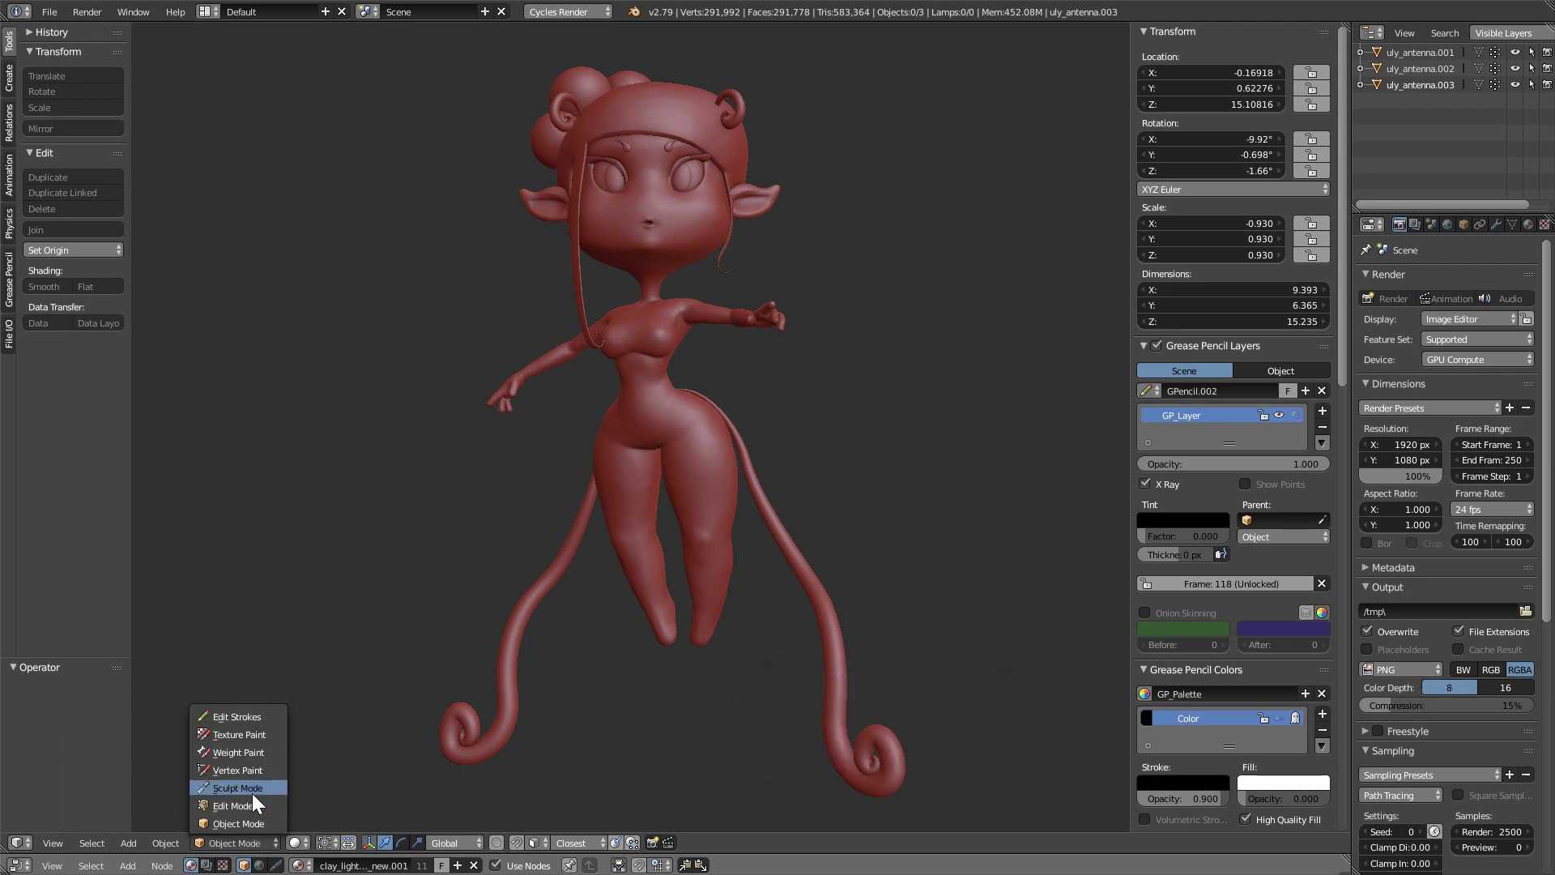
click(263, 823)
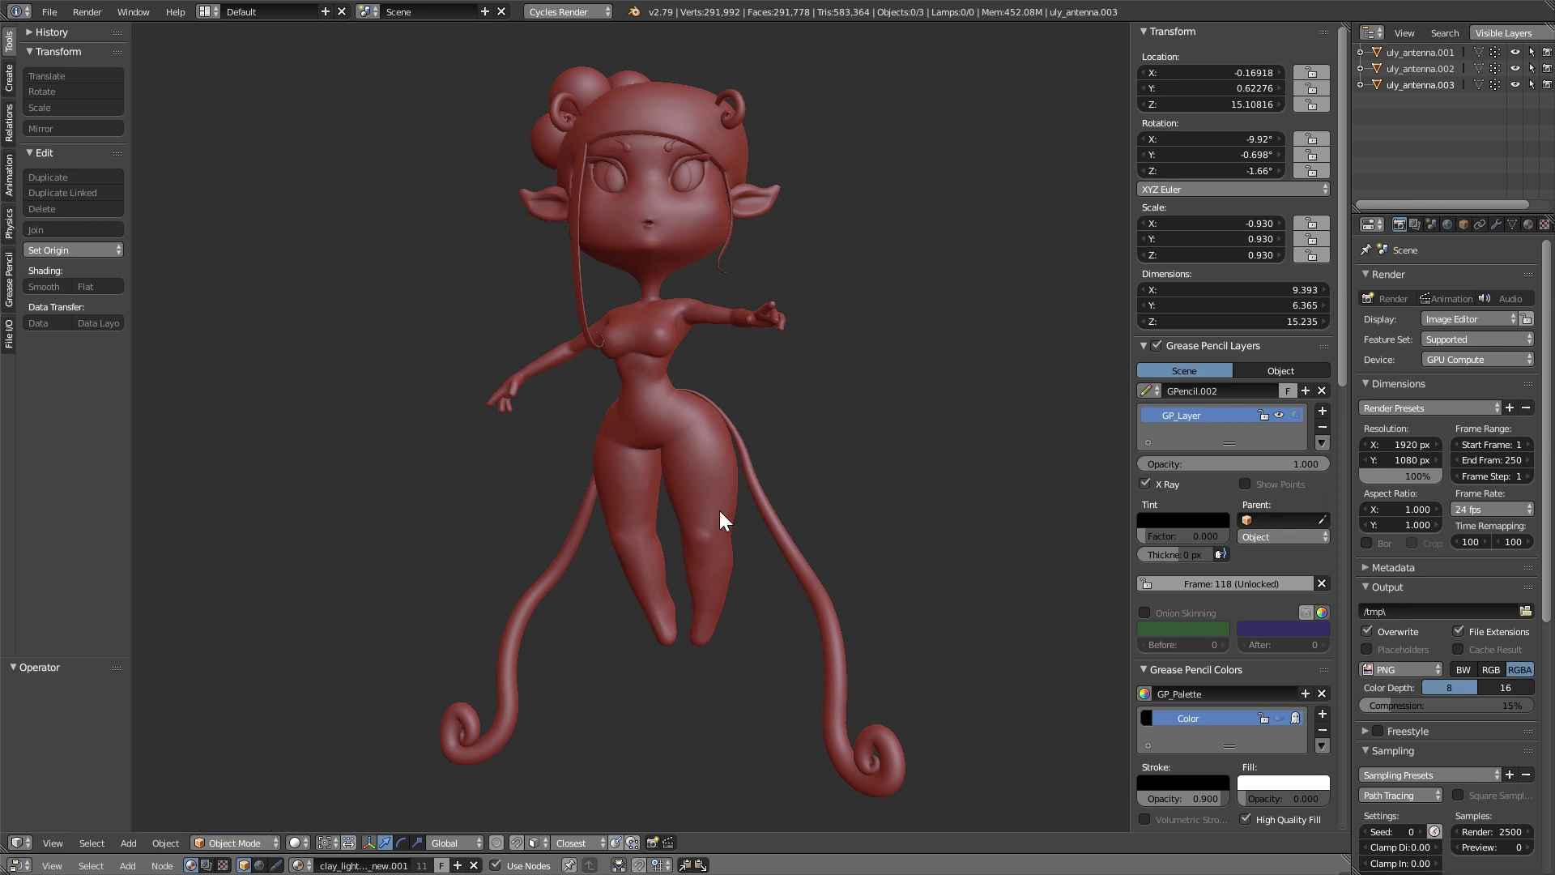
right_click(704, 486)
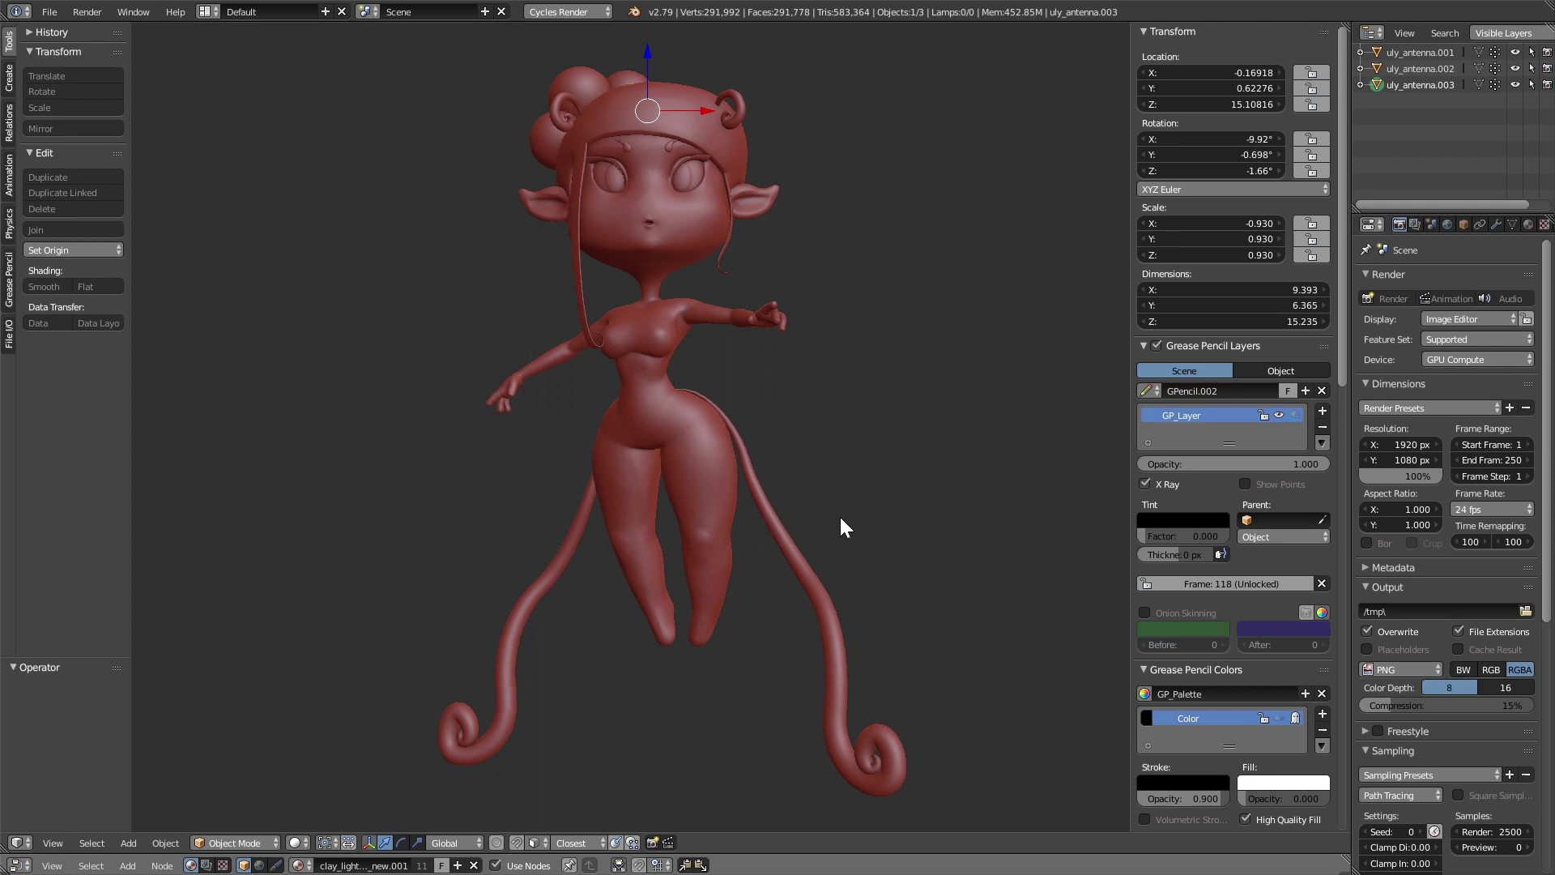
Add a cube mesh at the world origin, below the character's feet
scroll(826, 543, down, 1)
scroll(754, 587, down, 1)
key(shift+a)
mouse_move(761, 577)
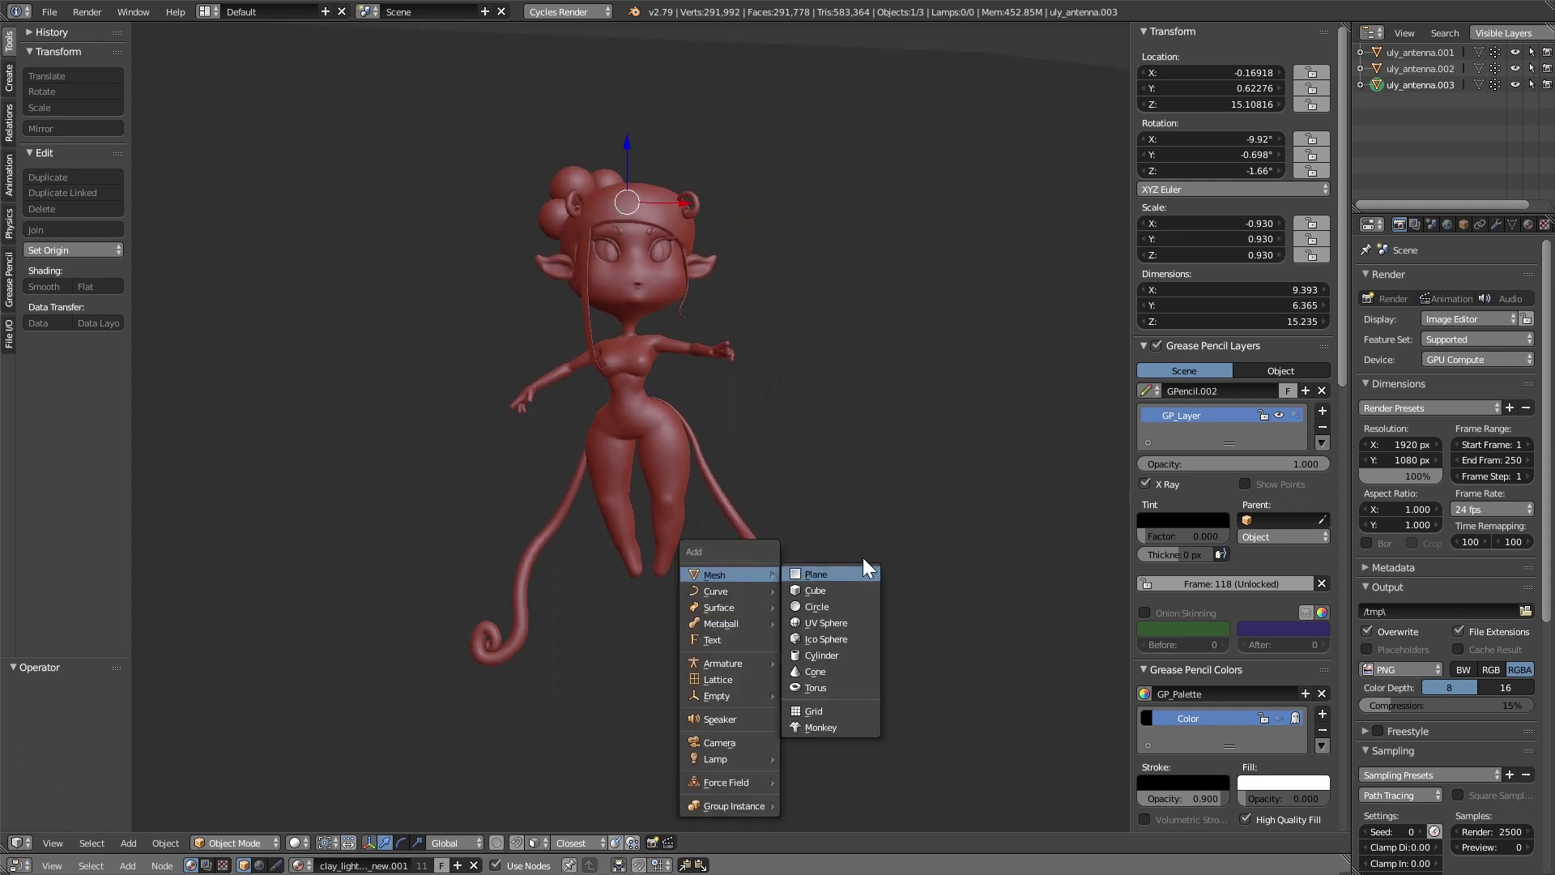
click(839, 594)
scroll(847, 567, up, 1)
shift+middle_drag(855, 557, 865, 440)
scroll(868, 476, up, 2)
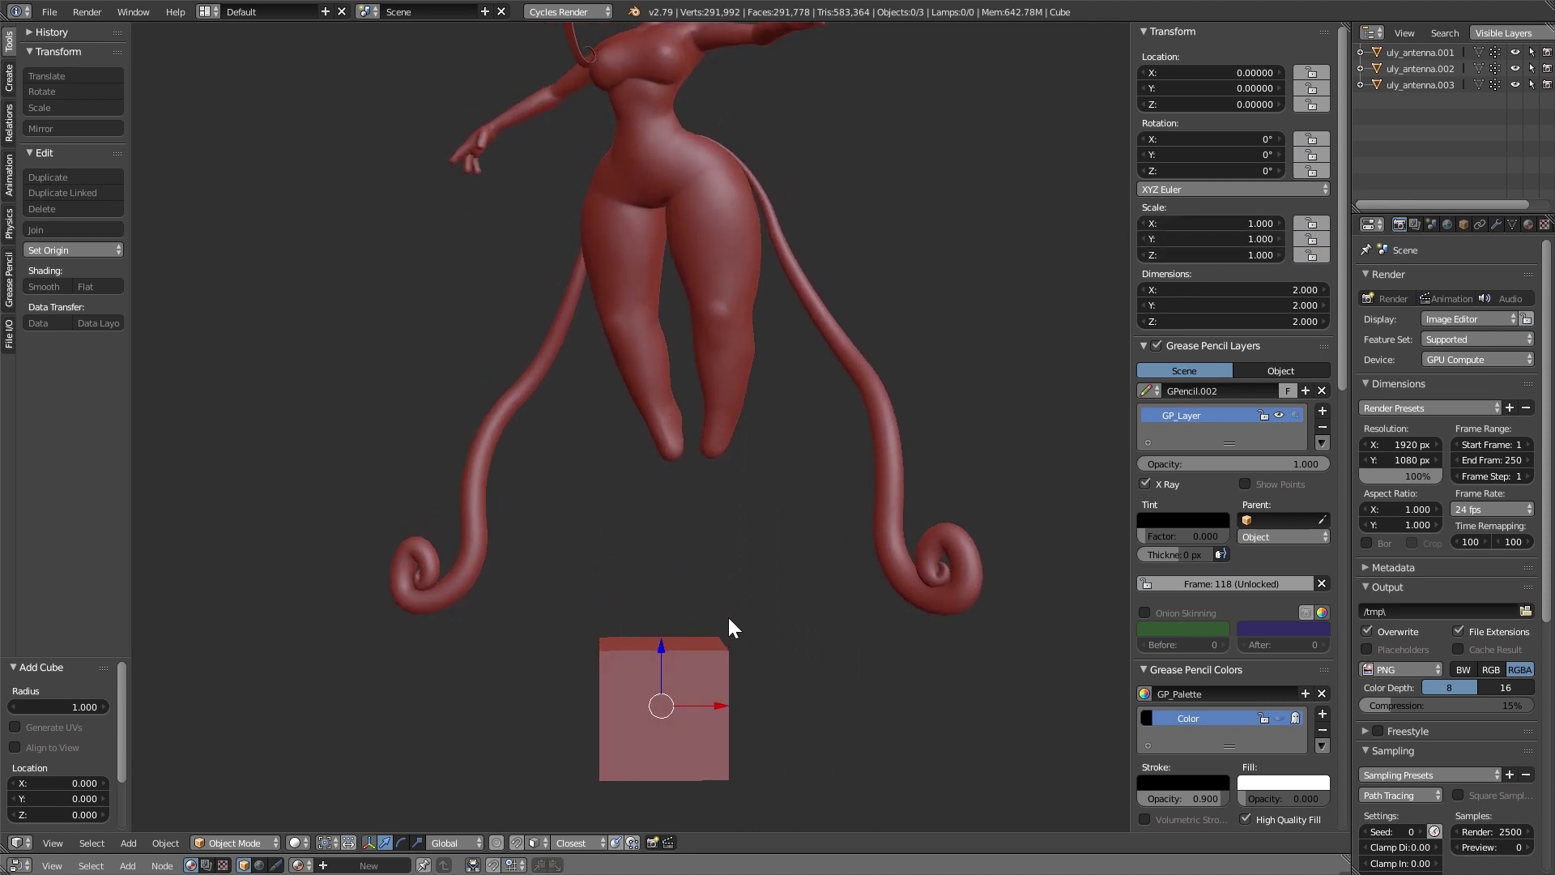
Scale the cube's geometry in Edit Mode to about 6.96 units per side and return to Object Mode
key(Tab)
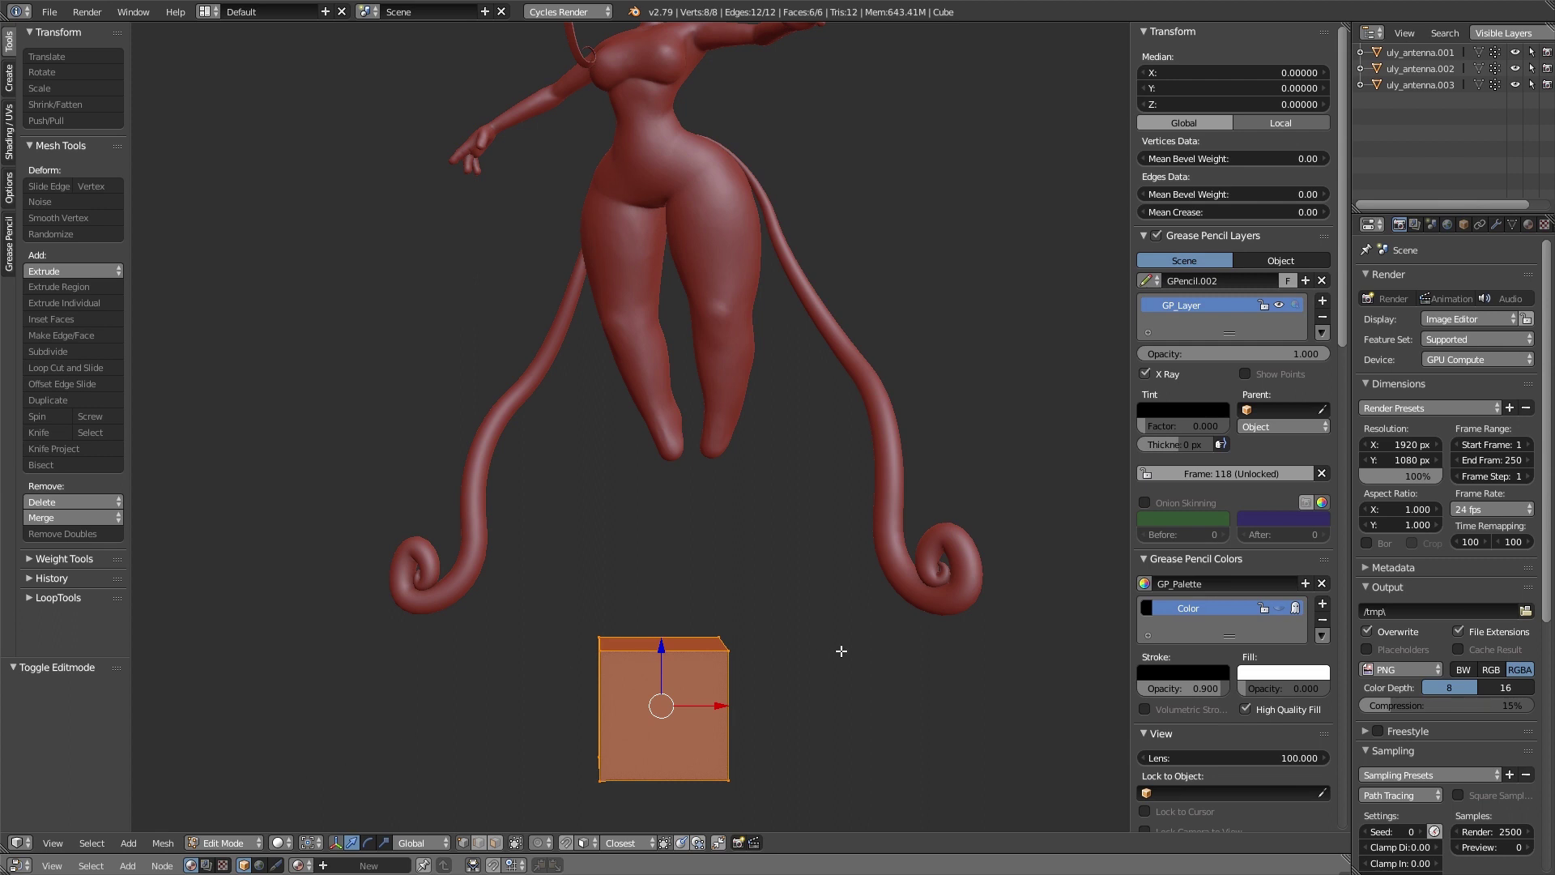
key(s)
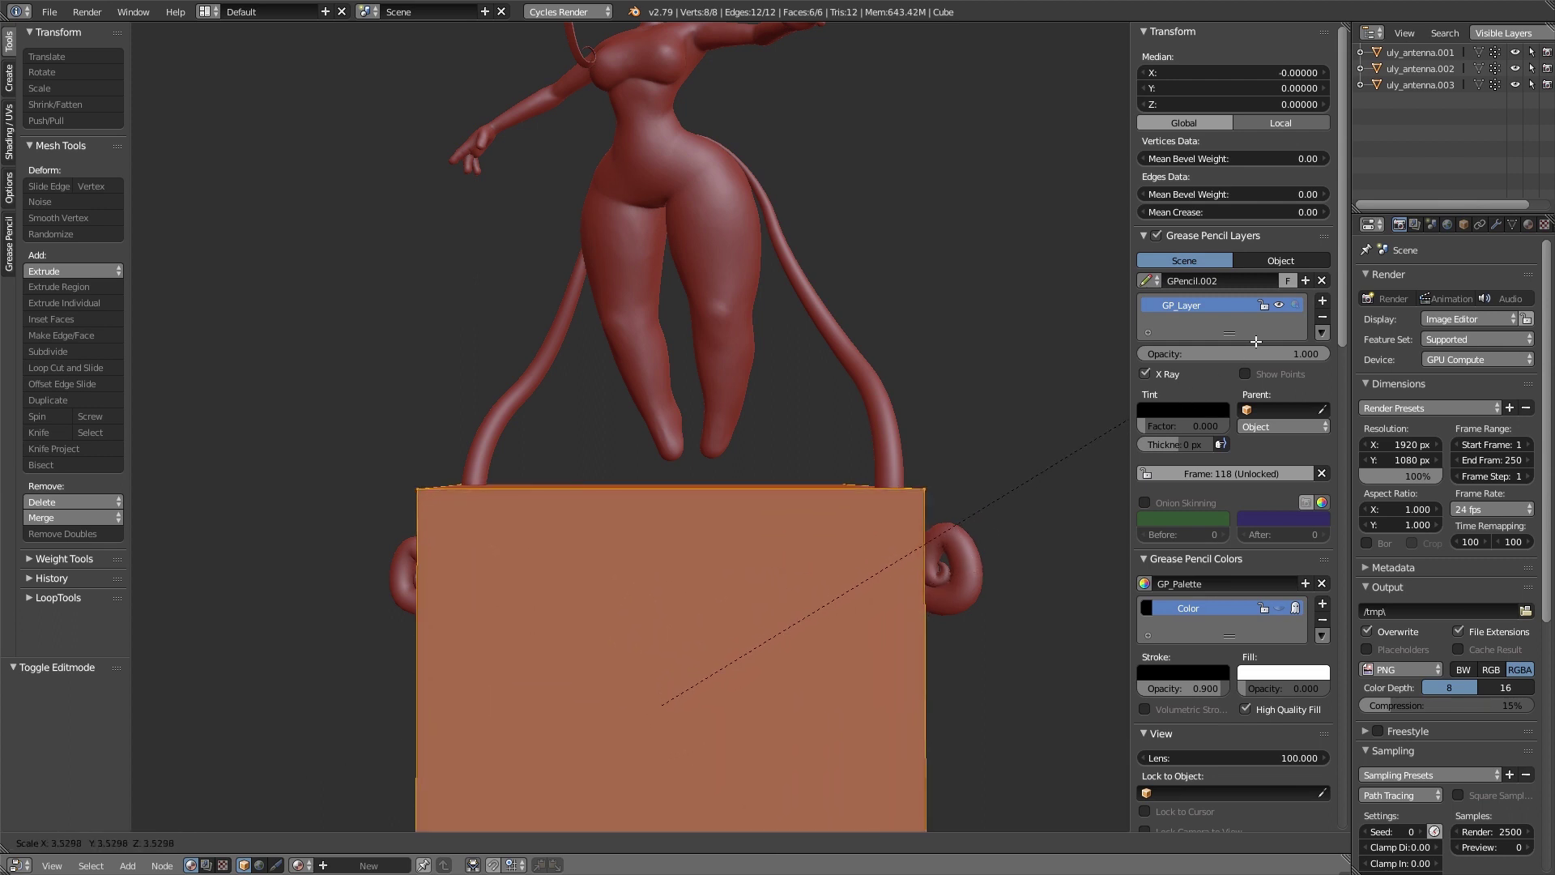
click(1248, 345)
key(Tab)
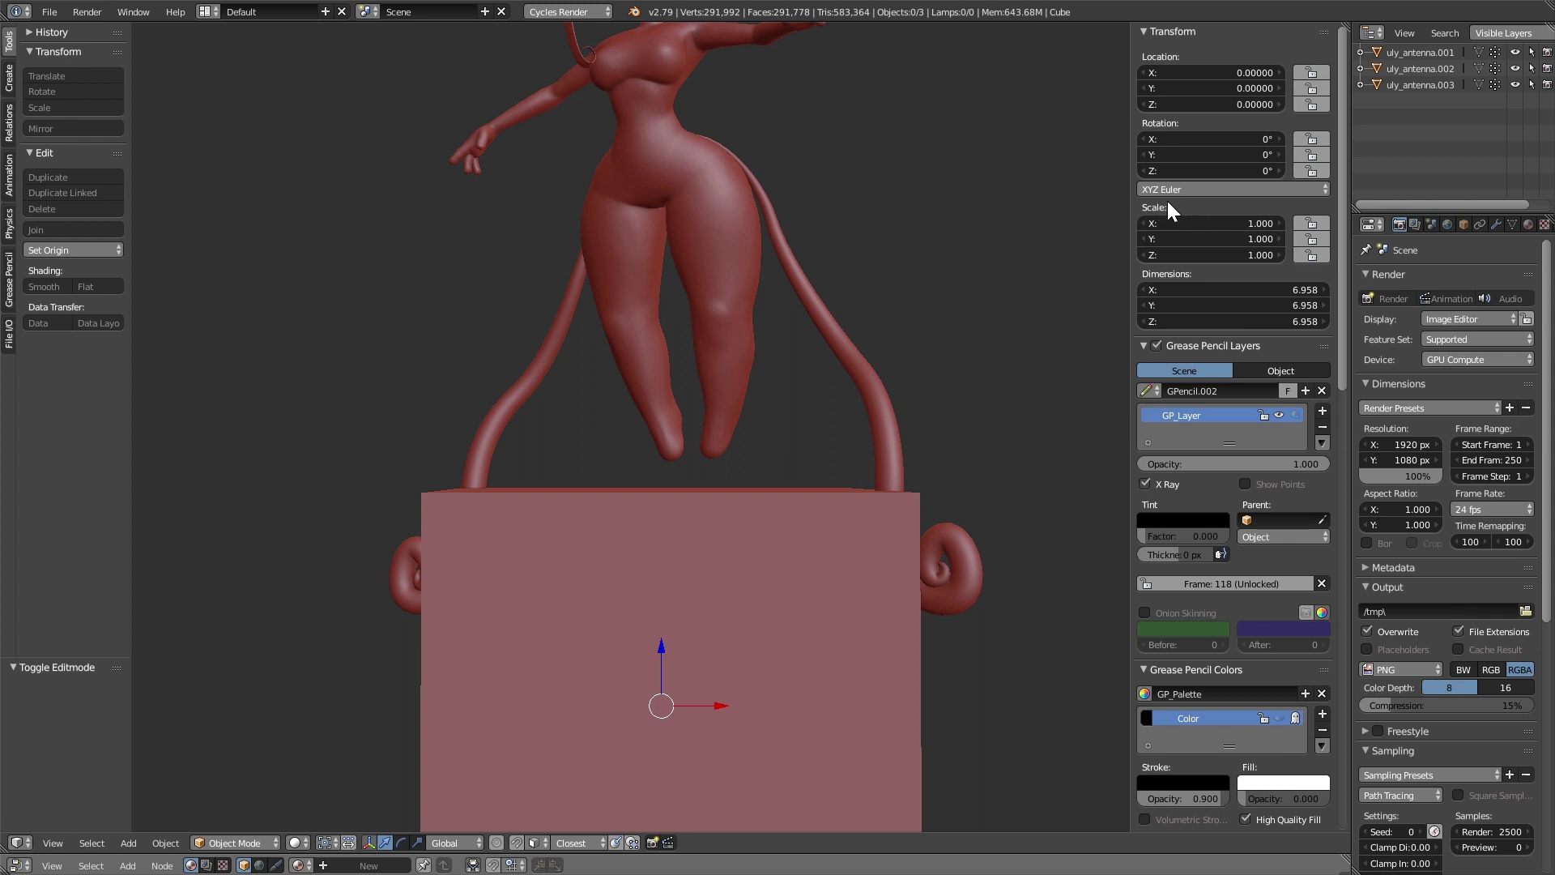
Scale the cube uniformly in Object Mode by a factor of about 2.625
scroll(859, 551, down, 3)
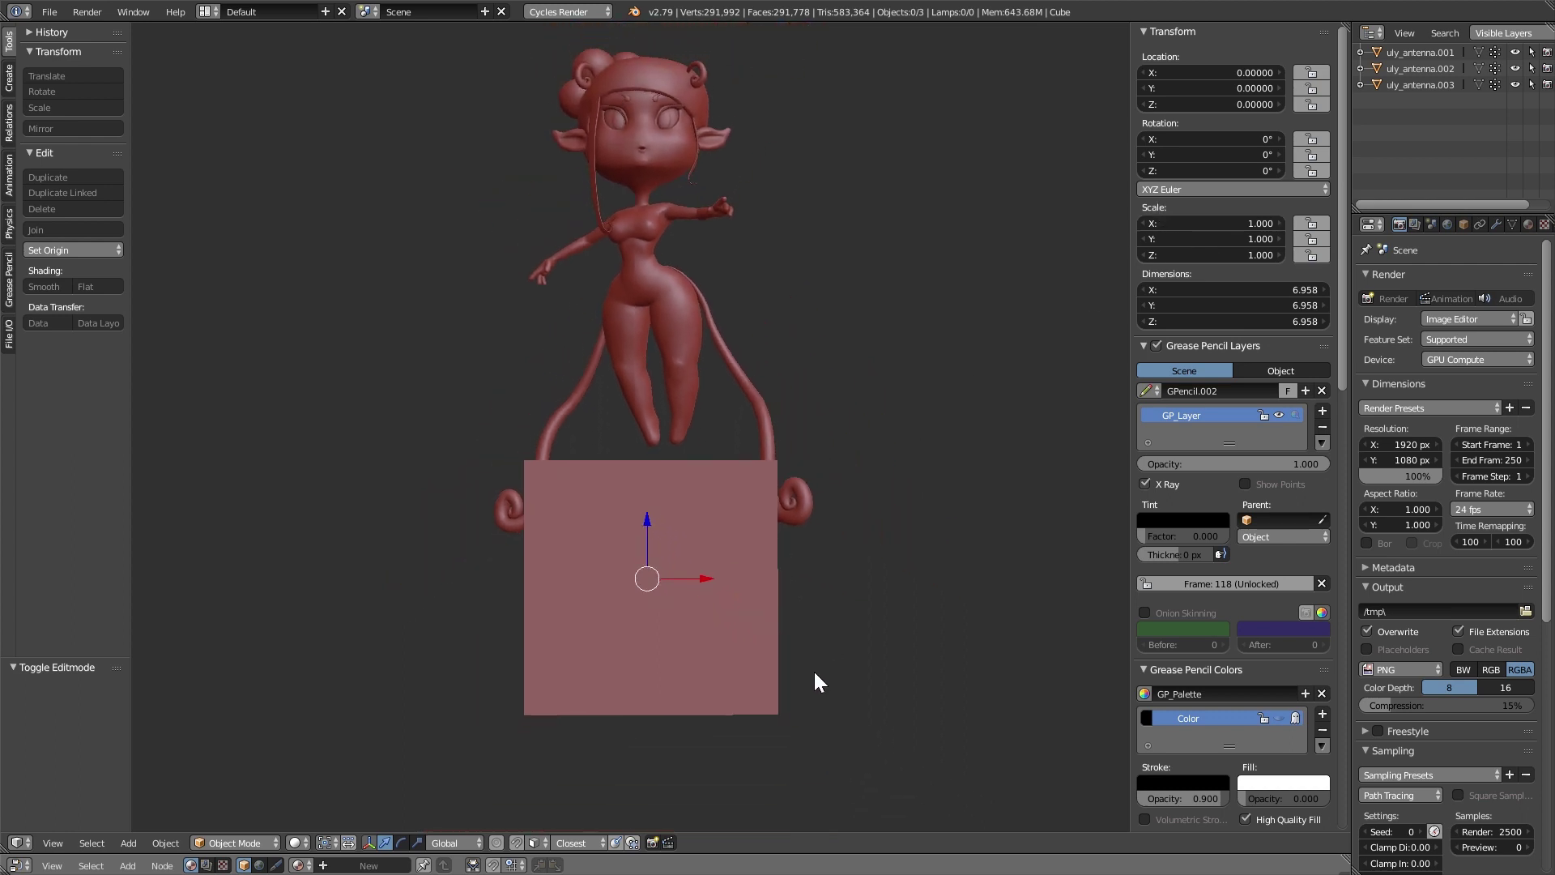
key(s)
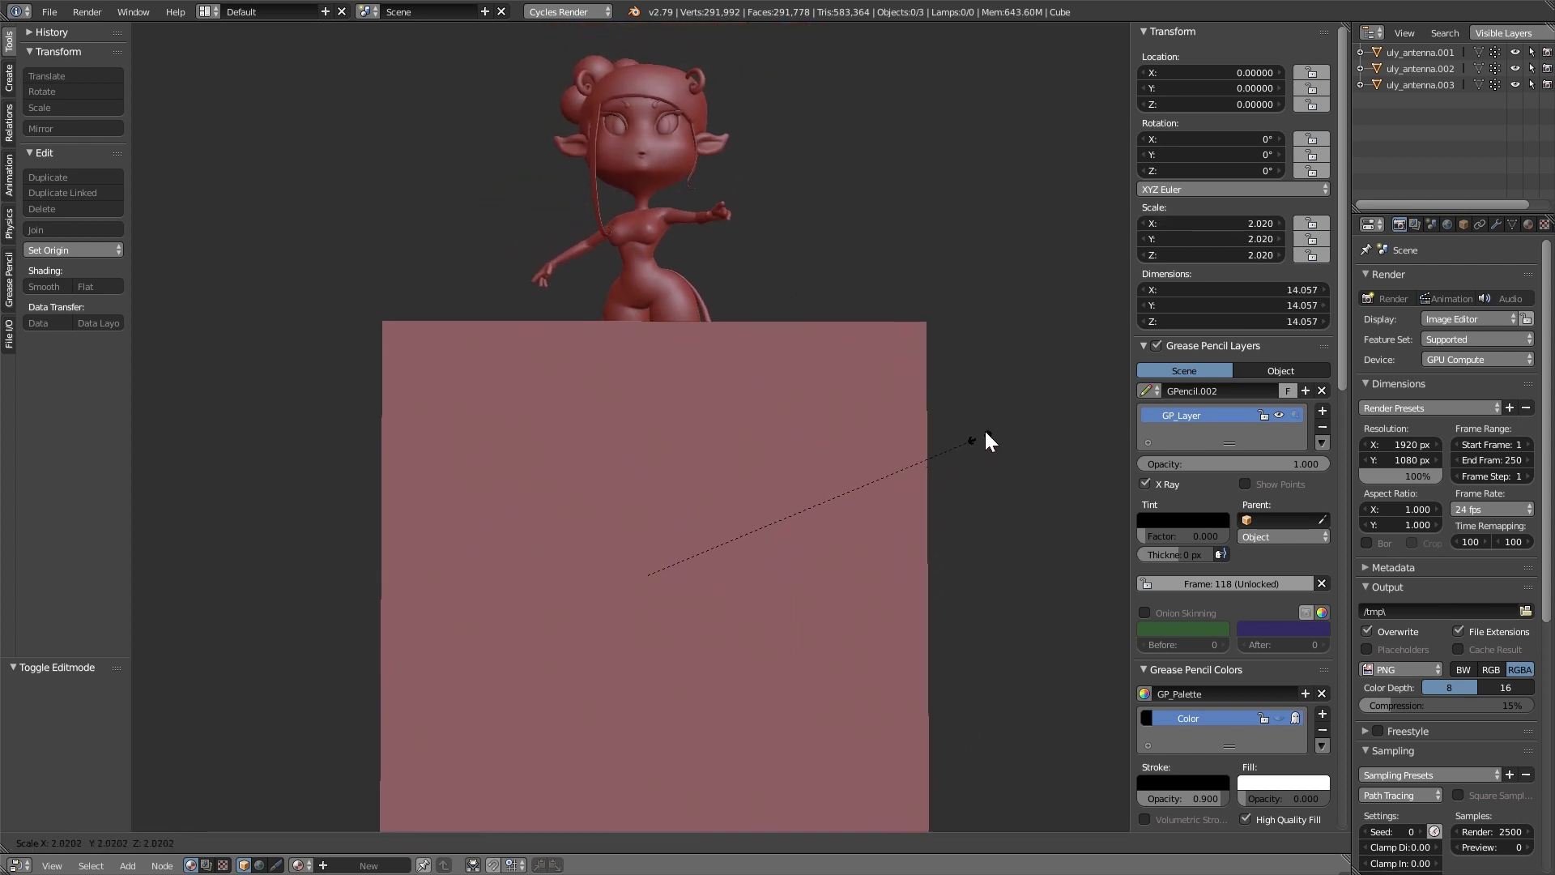
click(1039, 328)
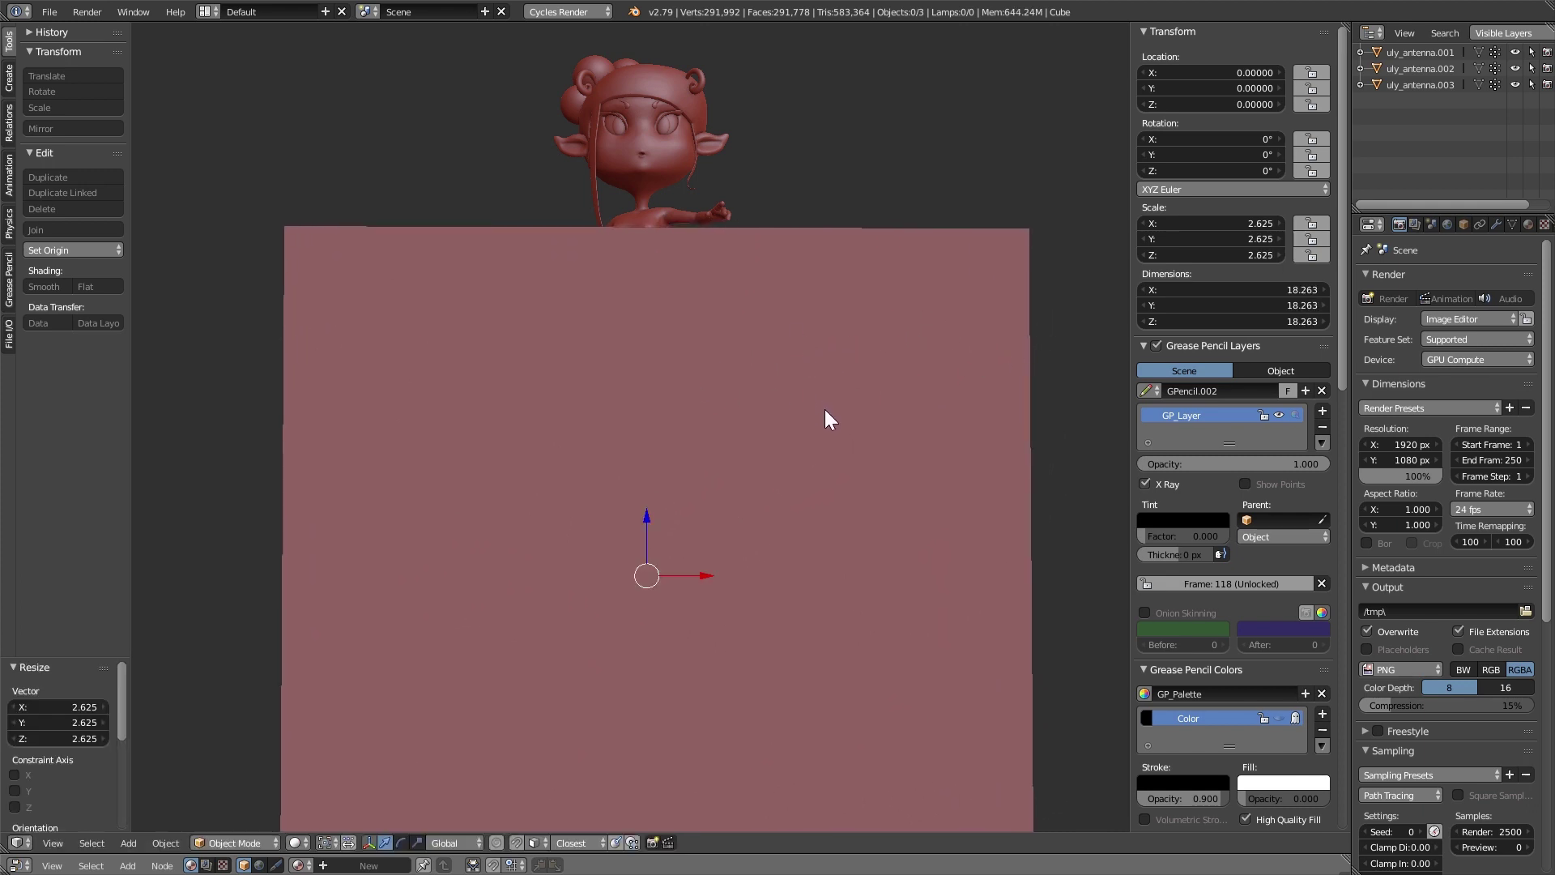
Apply the cube's rotation and scale
key(ctrl+a)
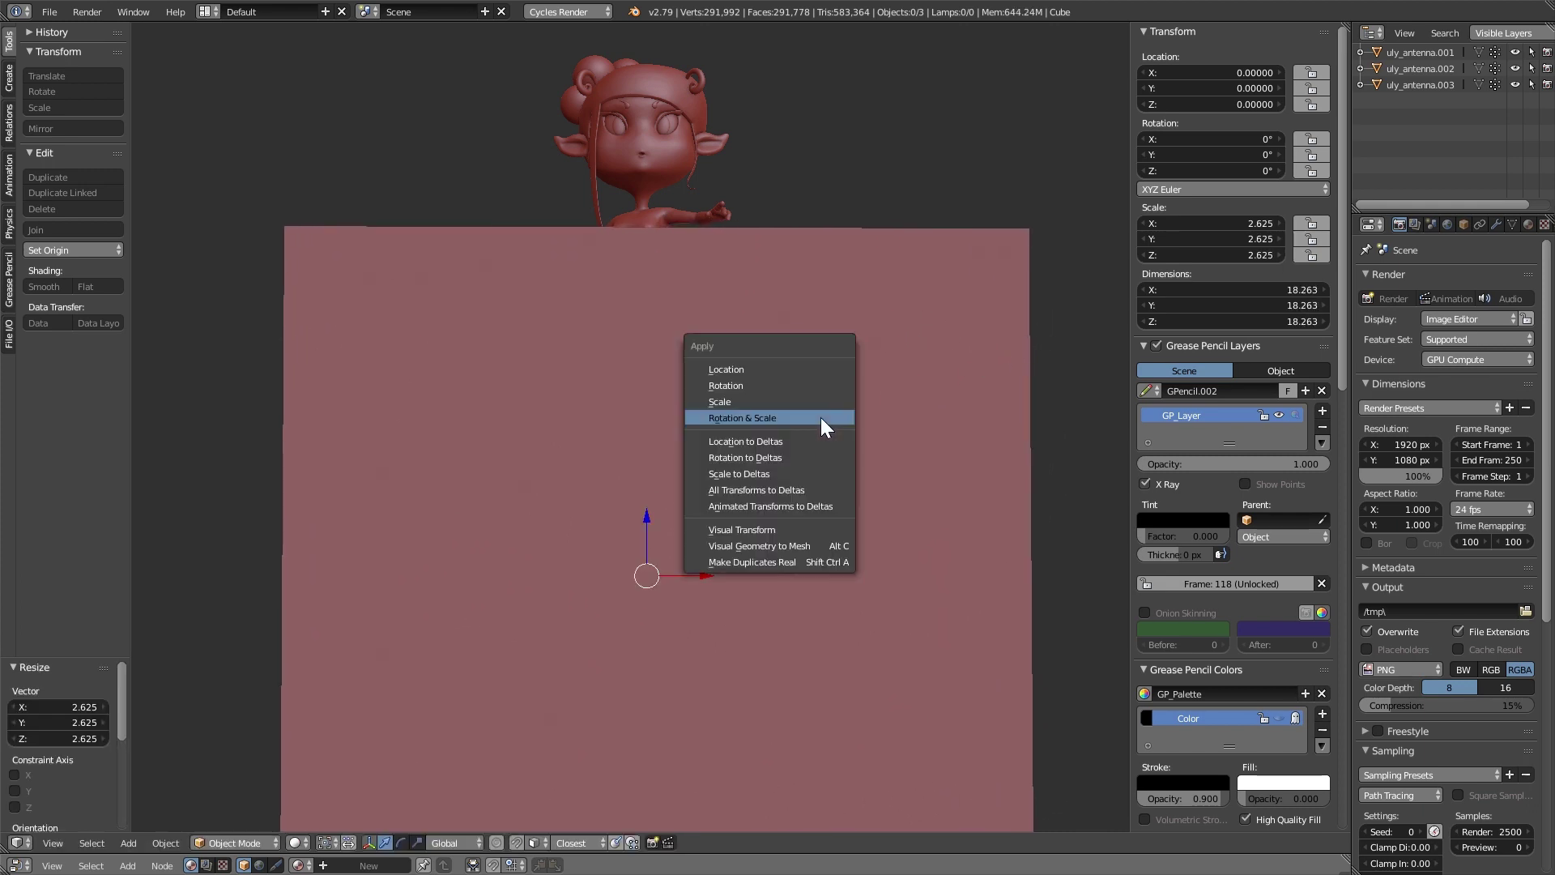
click(751, 419)
middle_drag(778, 416, 826, 430)
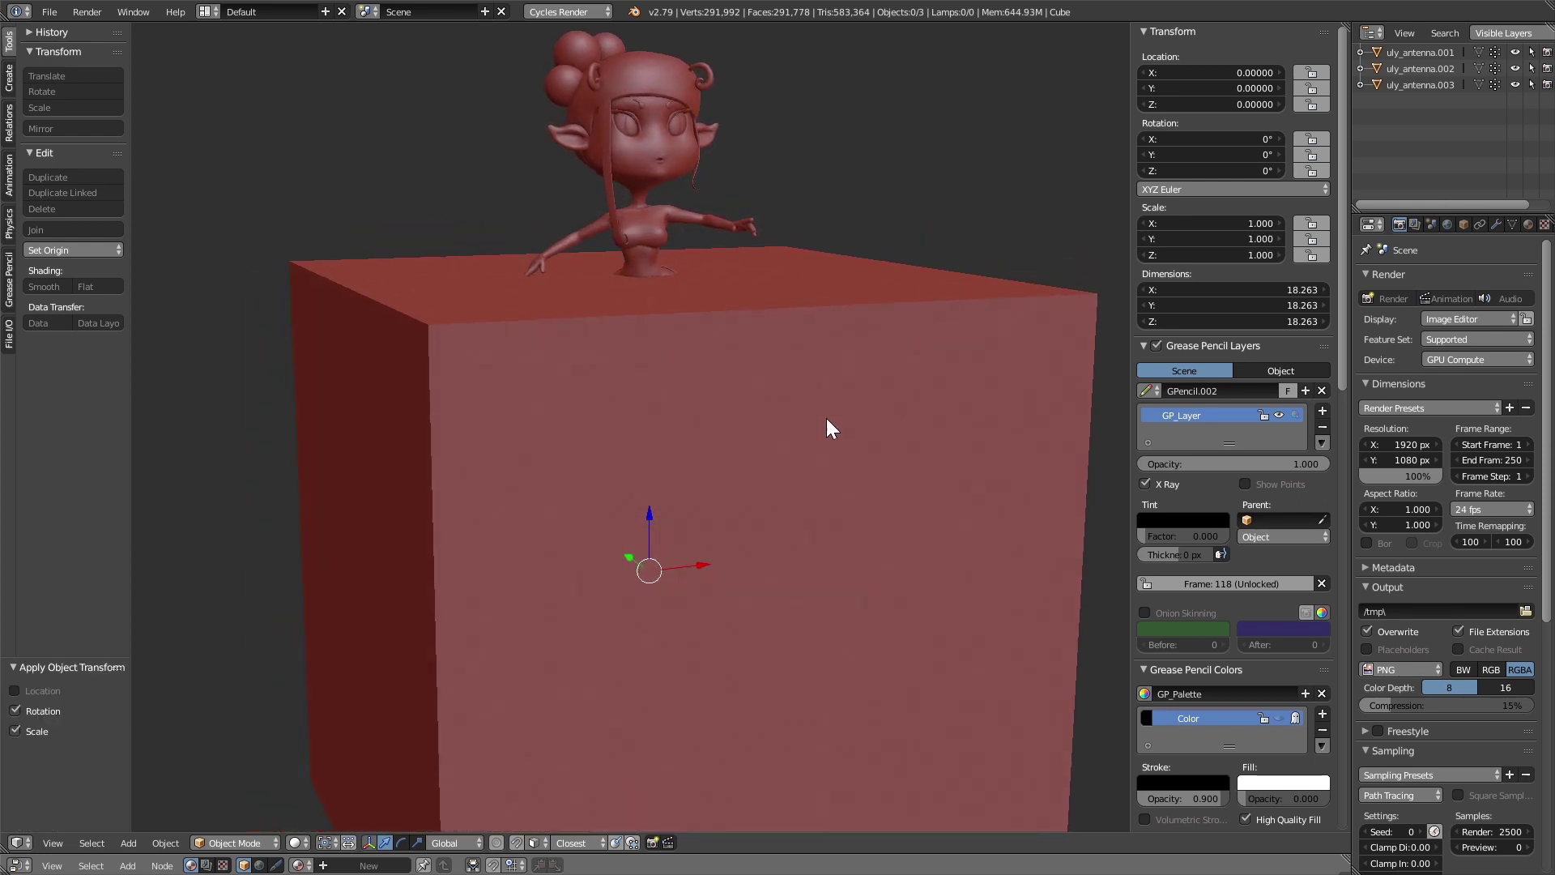
Delete the demonstration cube from the scene
key(x)
click(891, 365)
scroll(668, 559, up, 2)
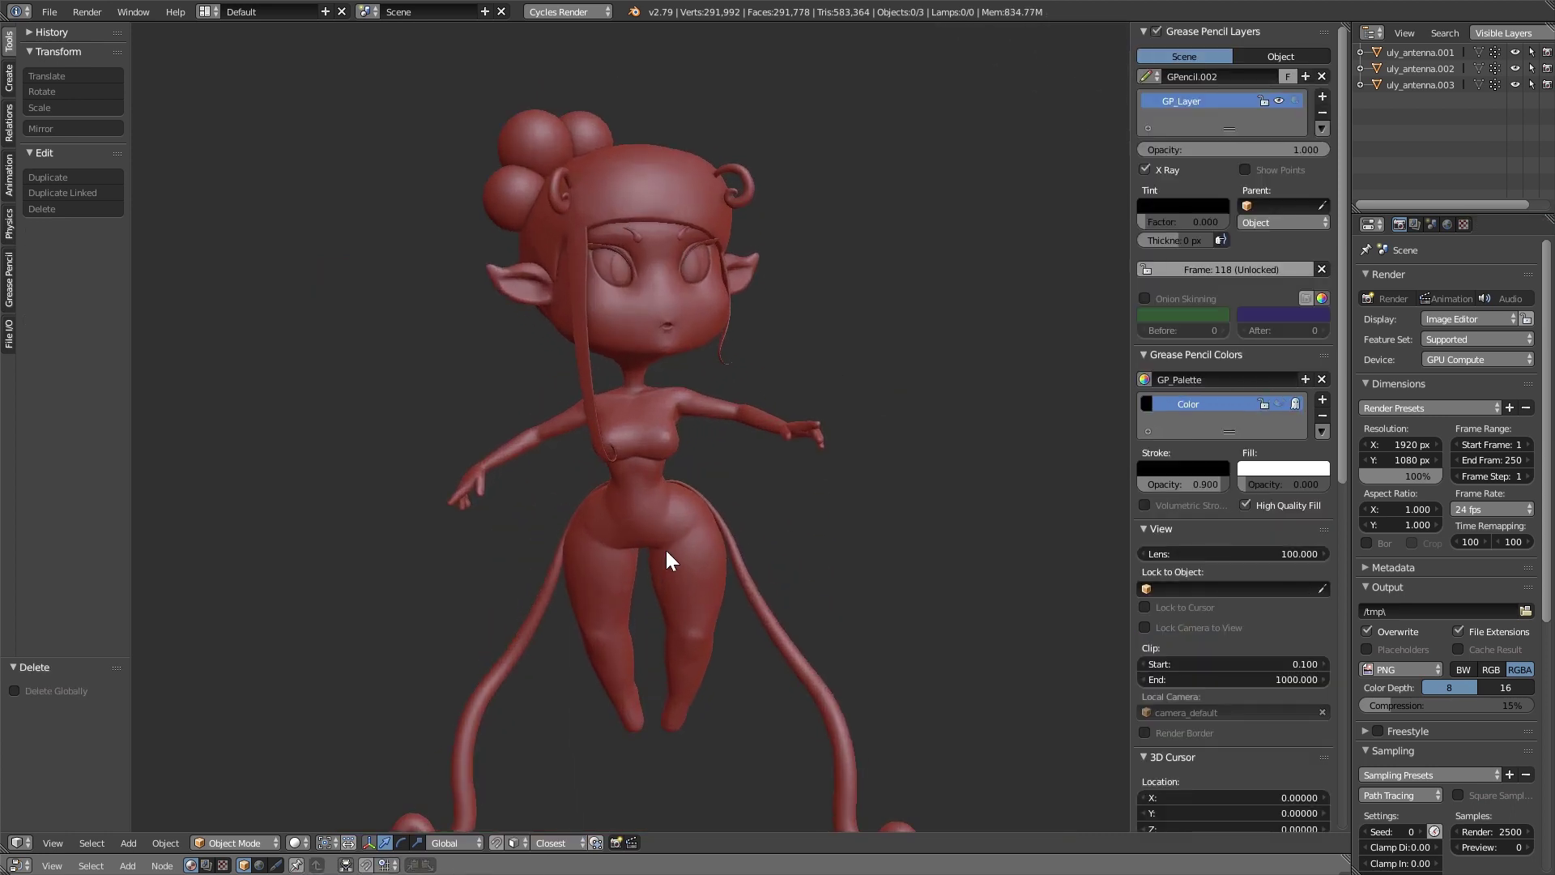
Select the girl character's mesh and apply its rotation and scale
right_click(663, 542)
middle_drag(664, 538, 781, 485)
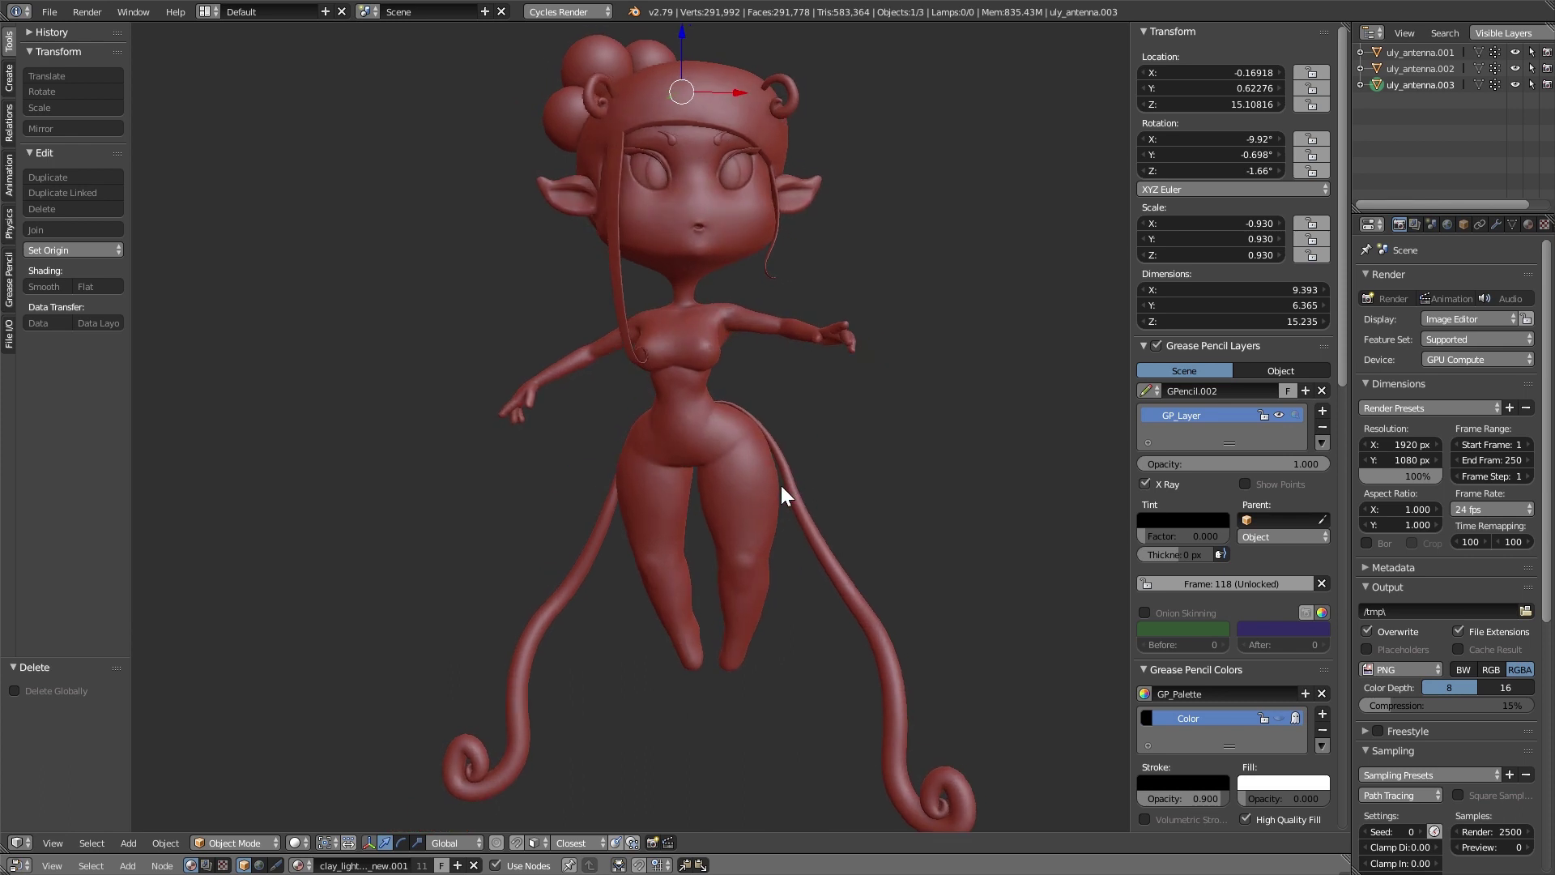
scroll(876, 468, down, 1)
shift+middle_drag(877, 472, 866, 467)
key(ctrl+a)
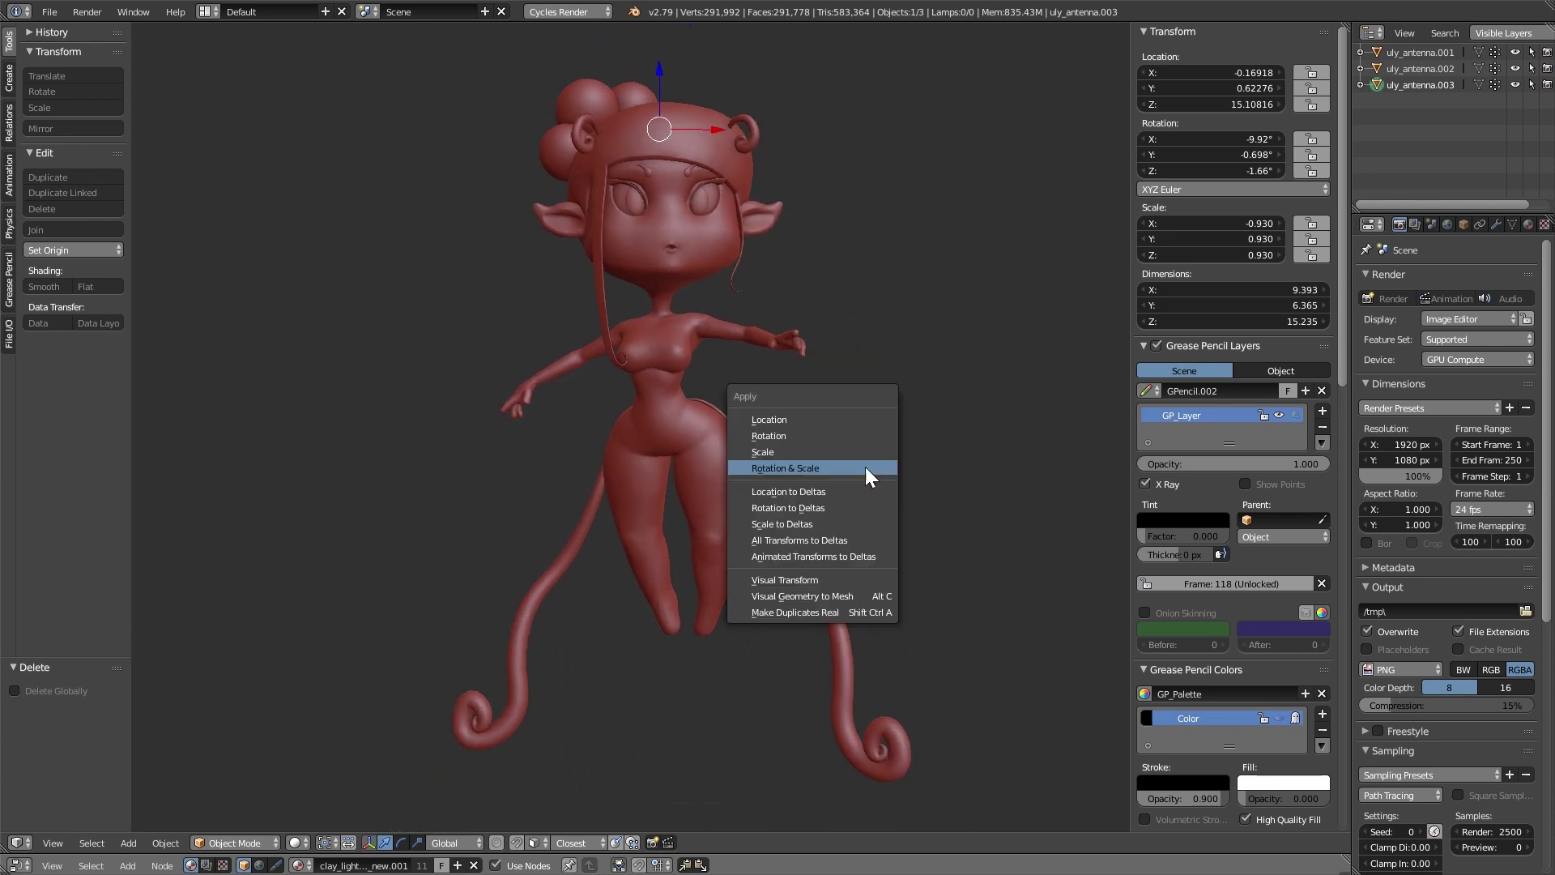
click(857, 468)
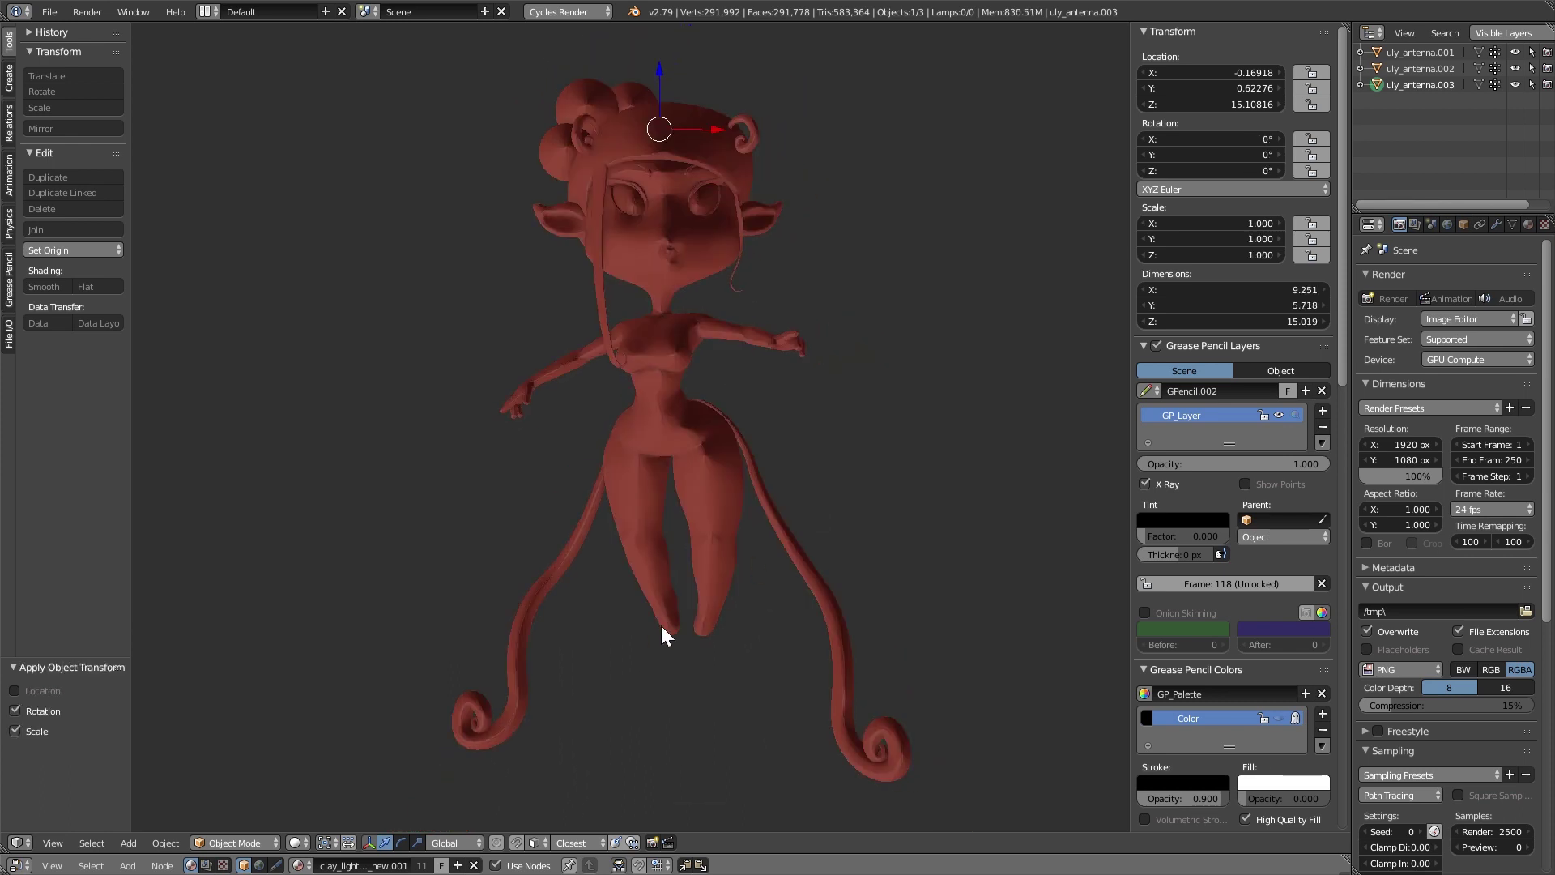
middle_drag(659, 631, 701, 572)
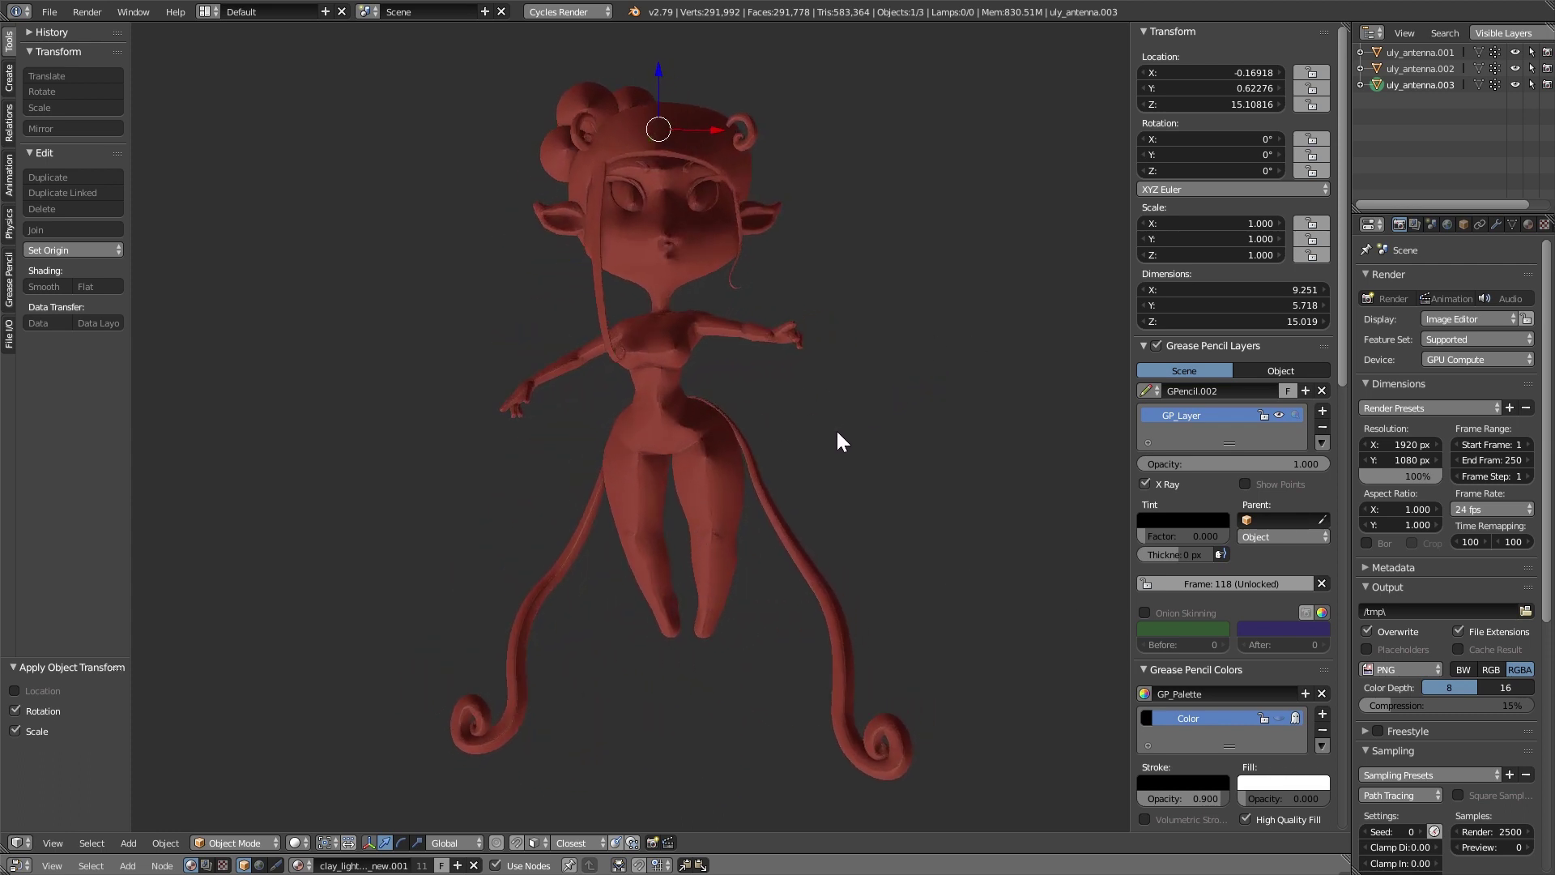
Switch the character to Edit Mode and recalculate the normals of the entire mesh to face outside
key(Tab)
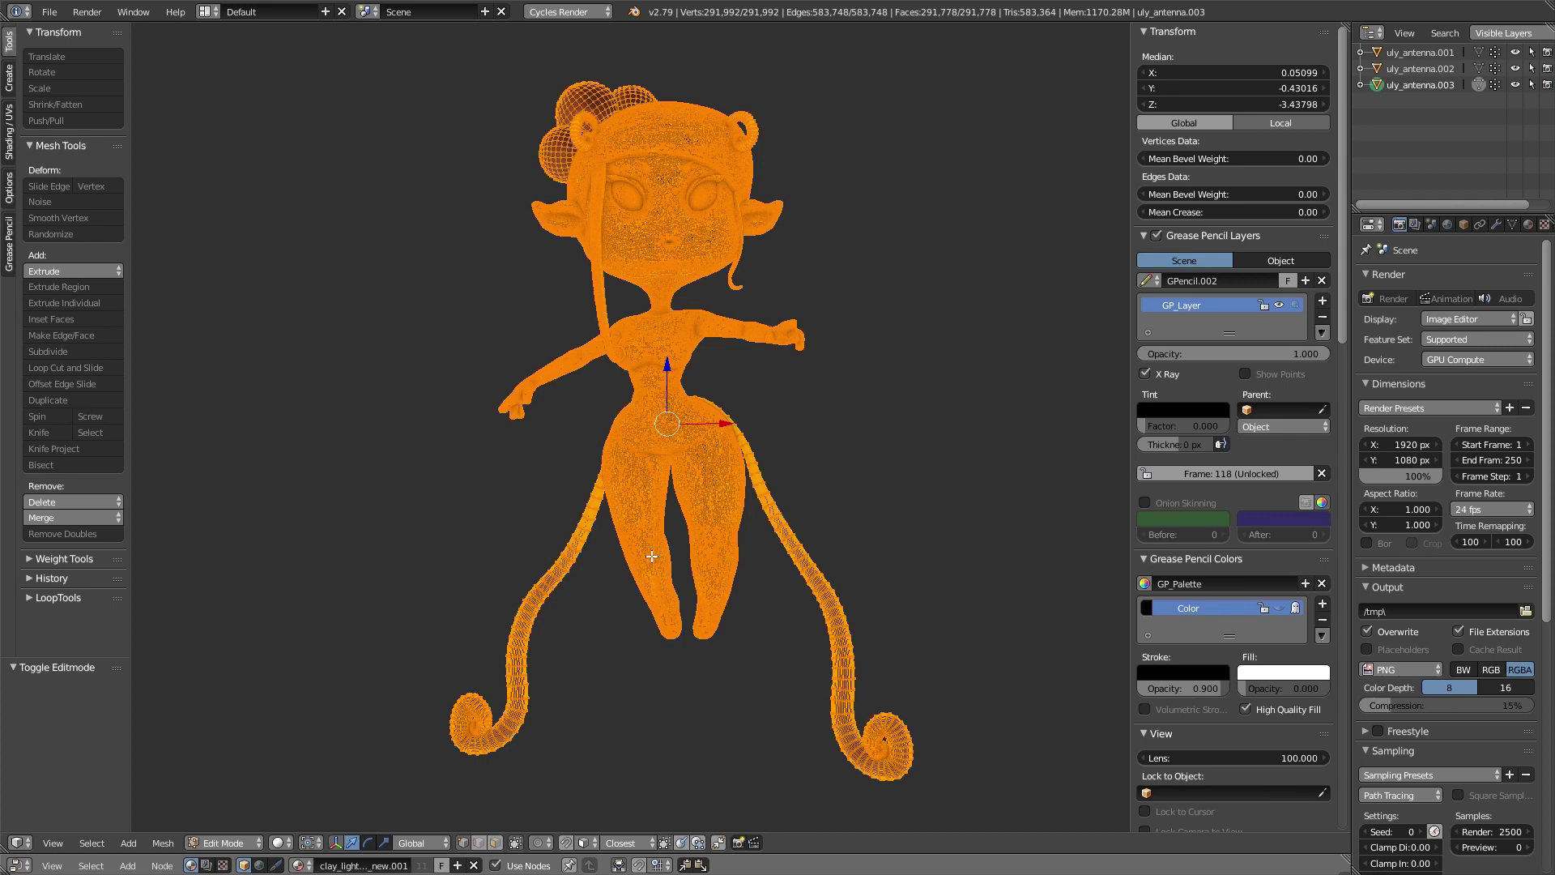
key(ctrl+n)
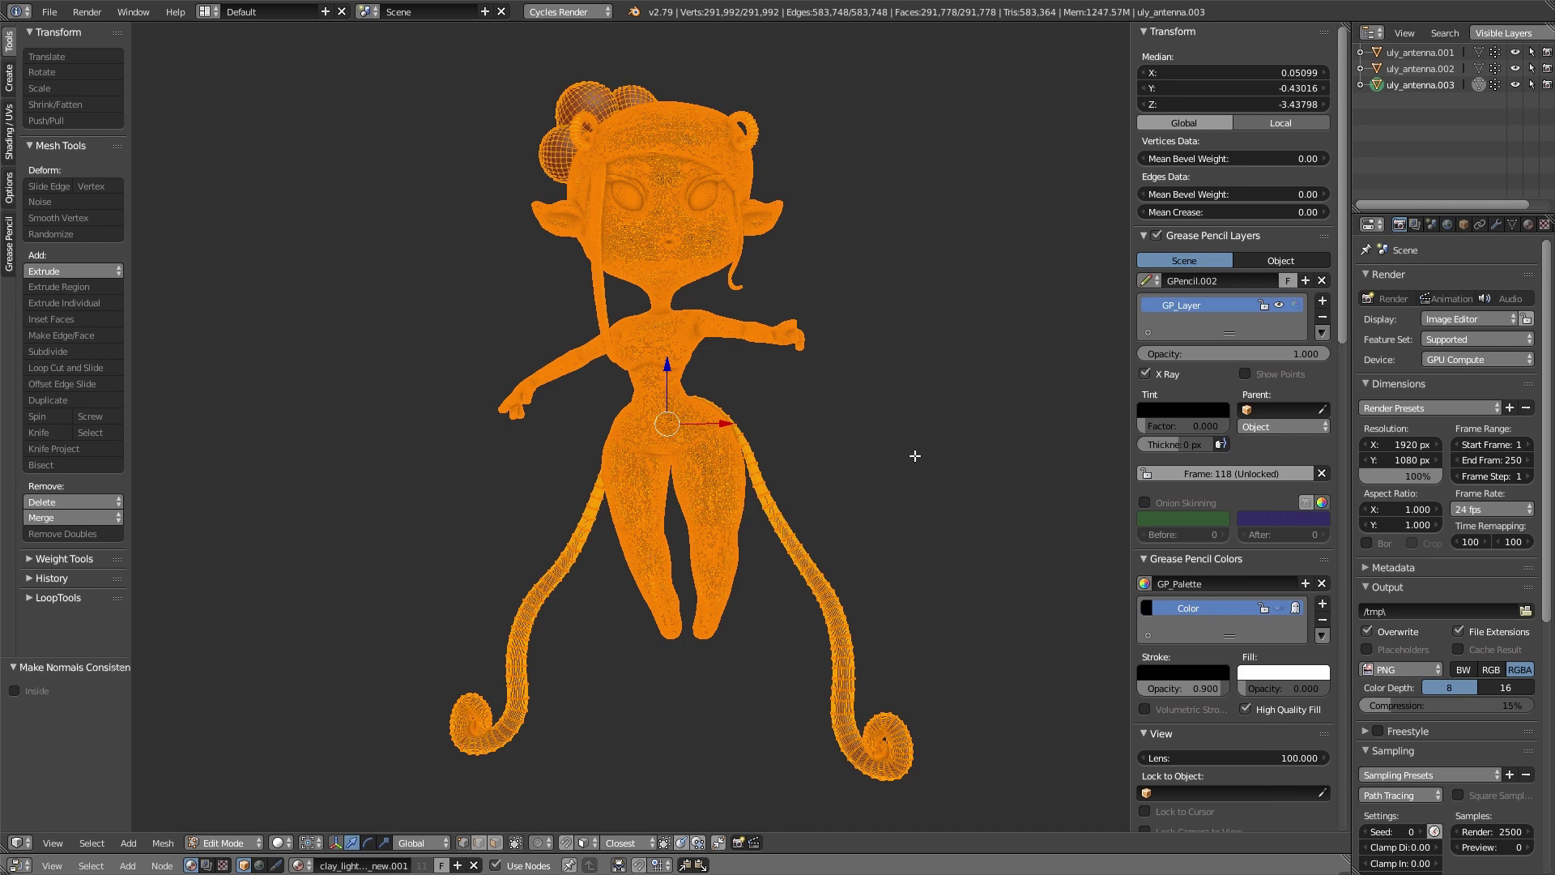
middle_drag(914, 456, 890, 450)
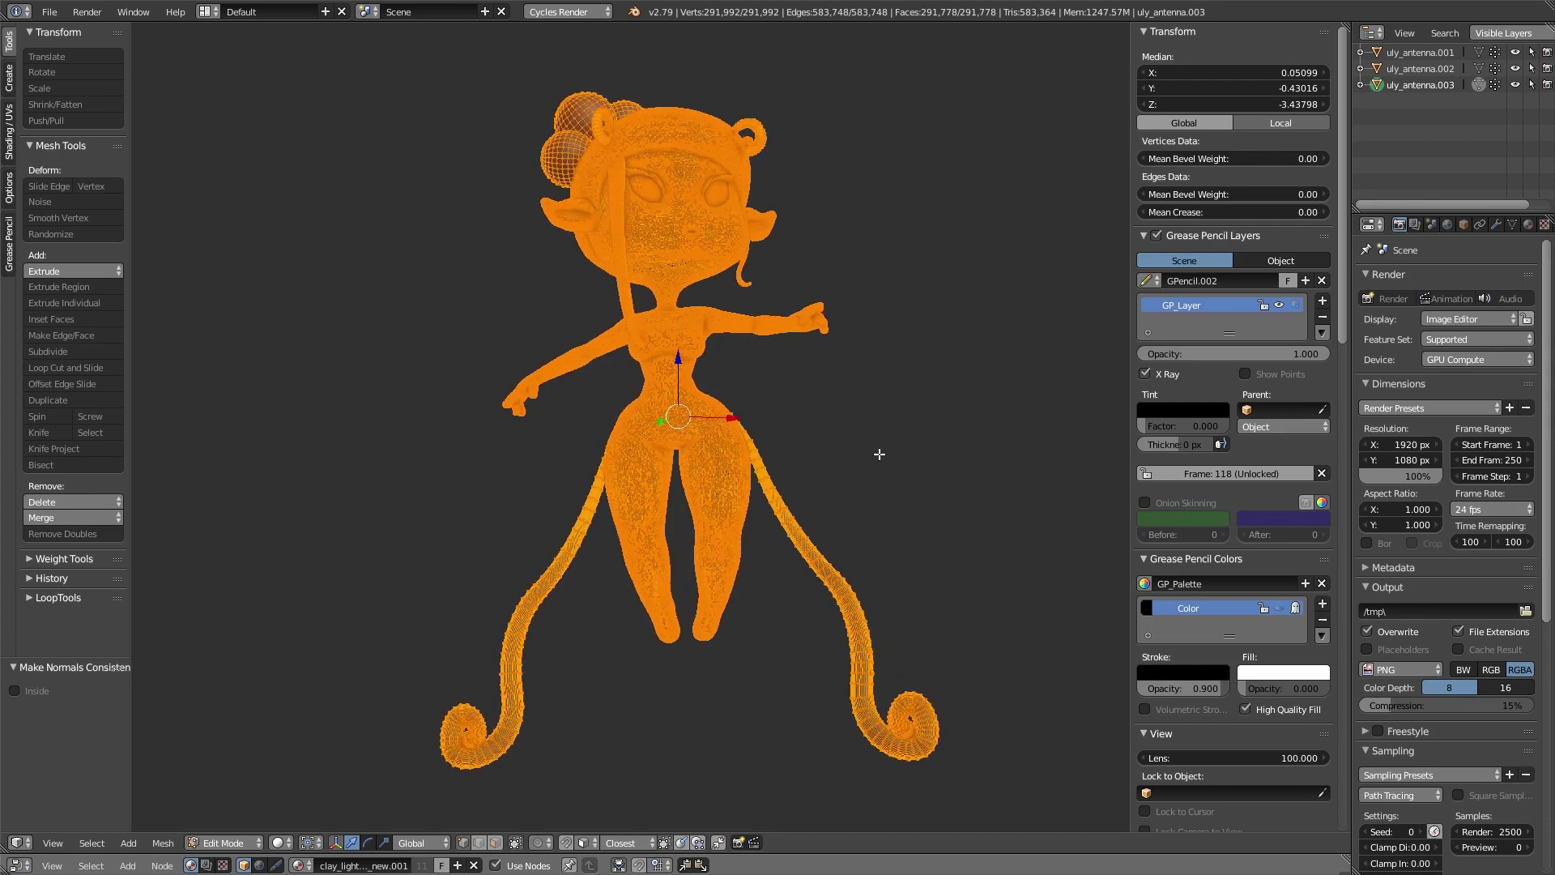
Return the girl character's mesh to Object Mode
key(Tab)
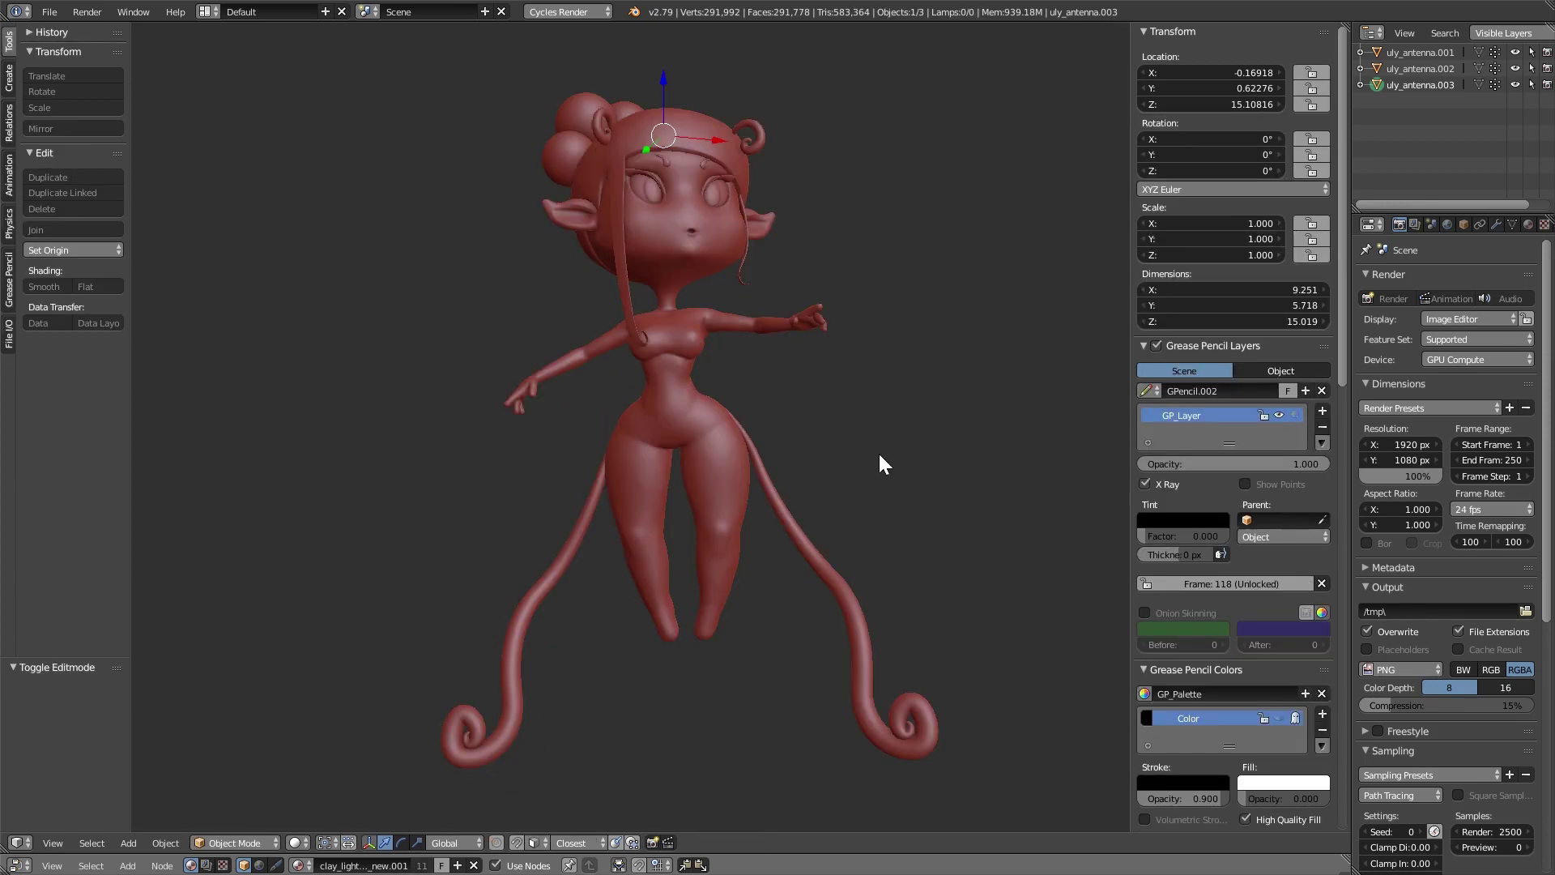
middle_drag(881, 470, 860, 529)
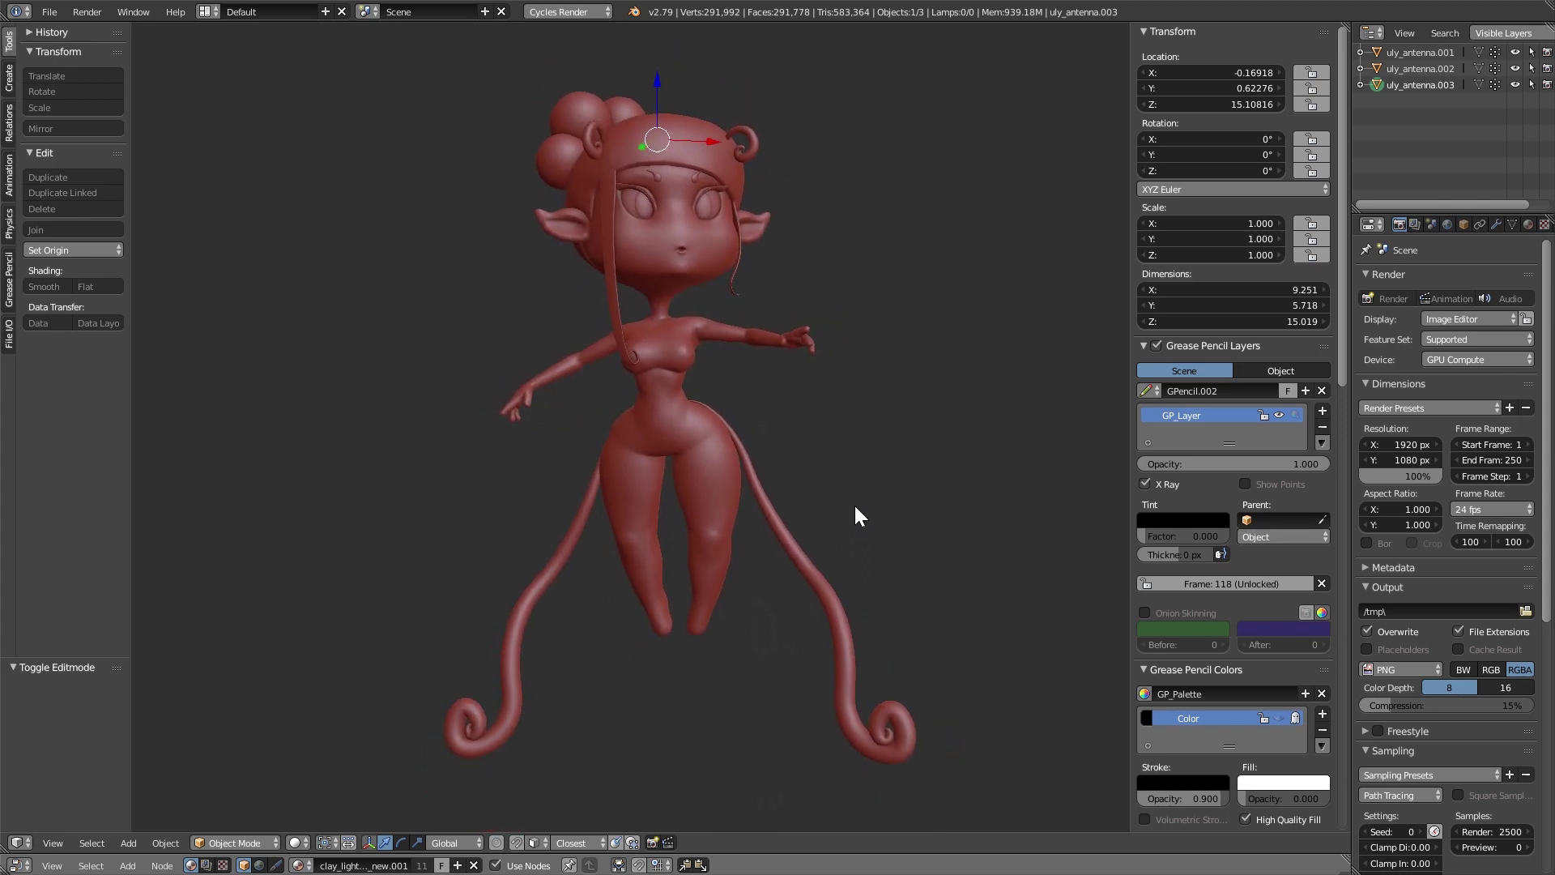
key(ctrl+a)
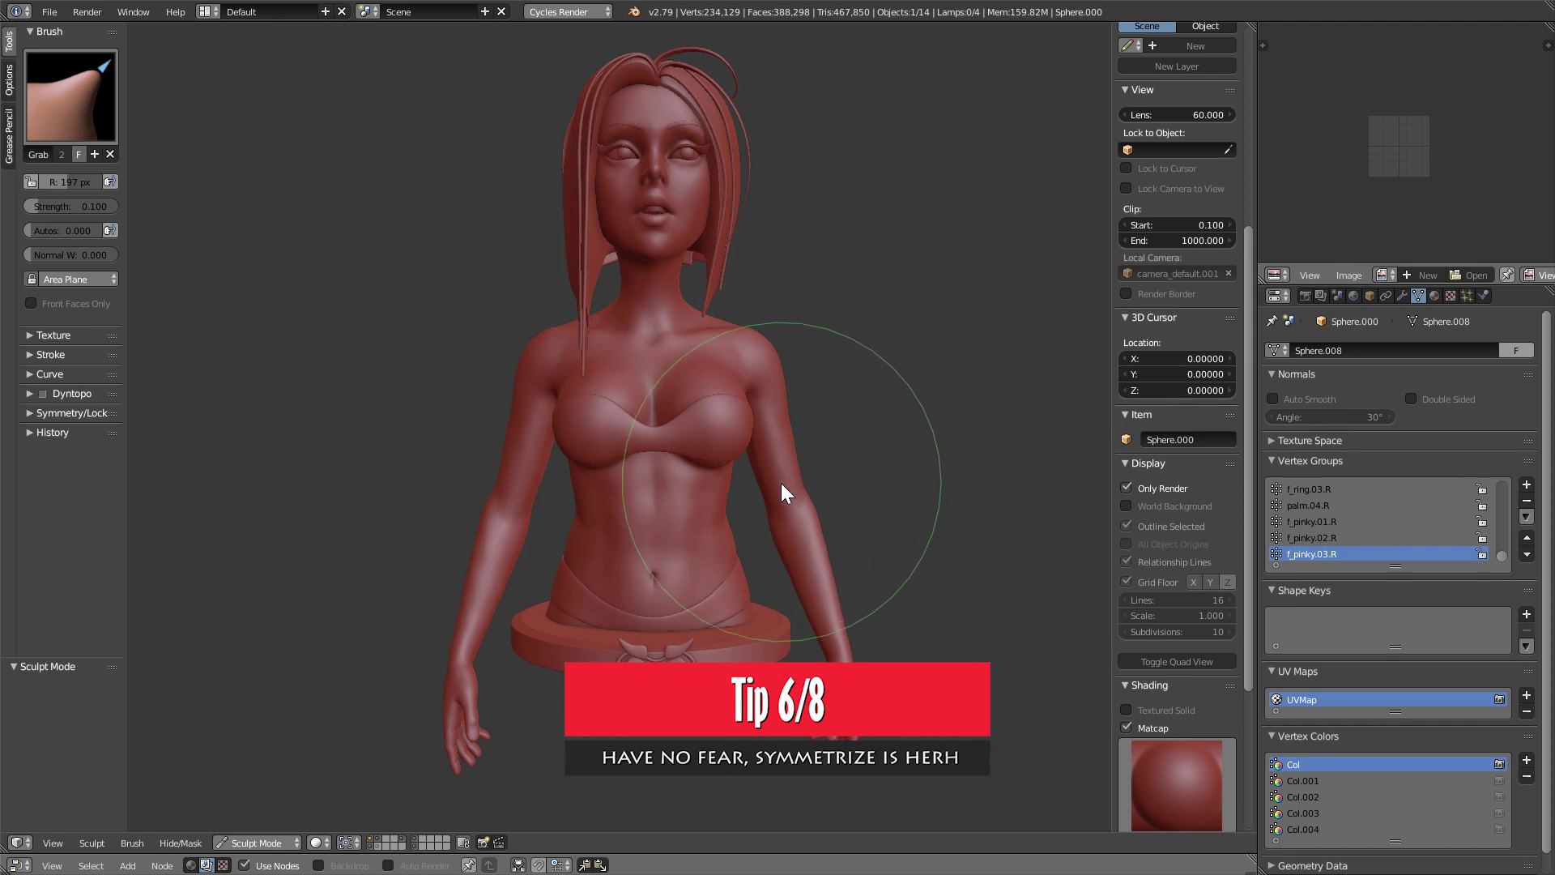
Pull the female bust's shoulder with the Grab brush and expand the Symmetry/Lock sculpting settings
scroll(742, 502, up, 6)
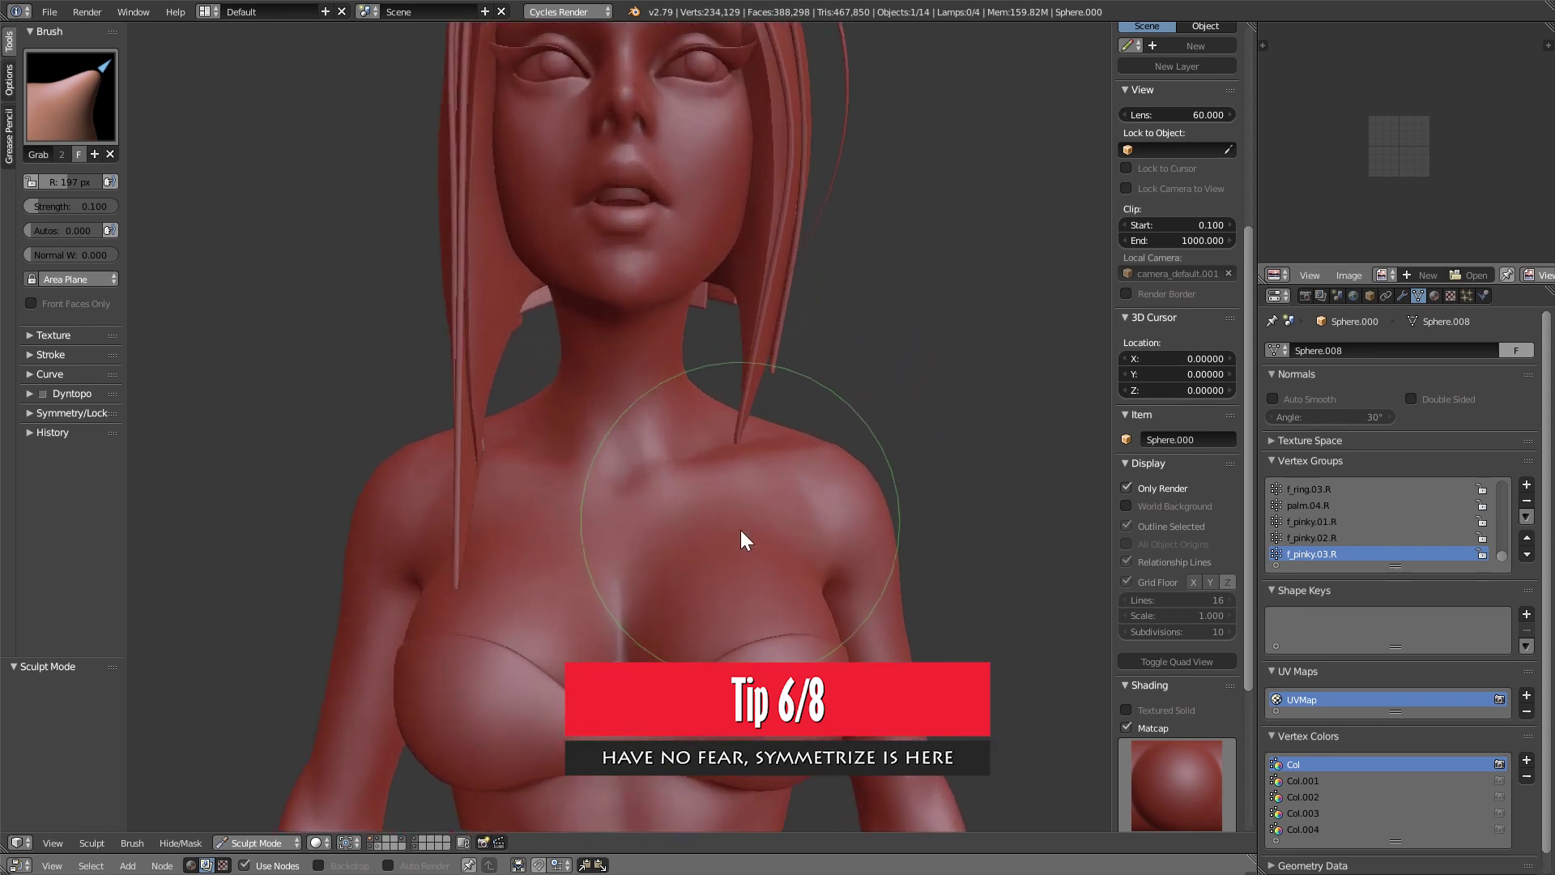
key(g)
mouse_move(893, 463)
mouse_down()
mouse_move(843, 339)
mouse_move(865, 413)
mouse_up()
click(64, 414)
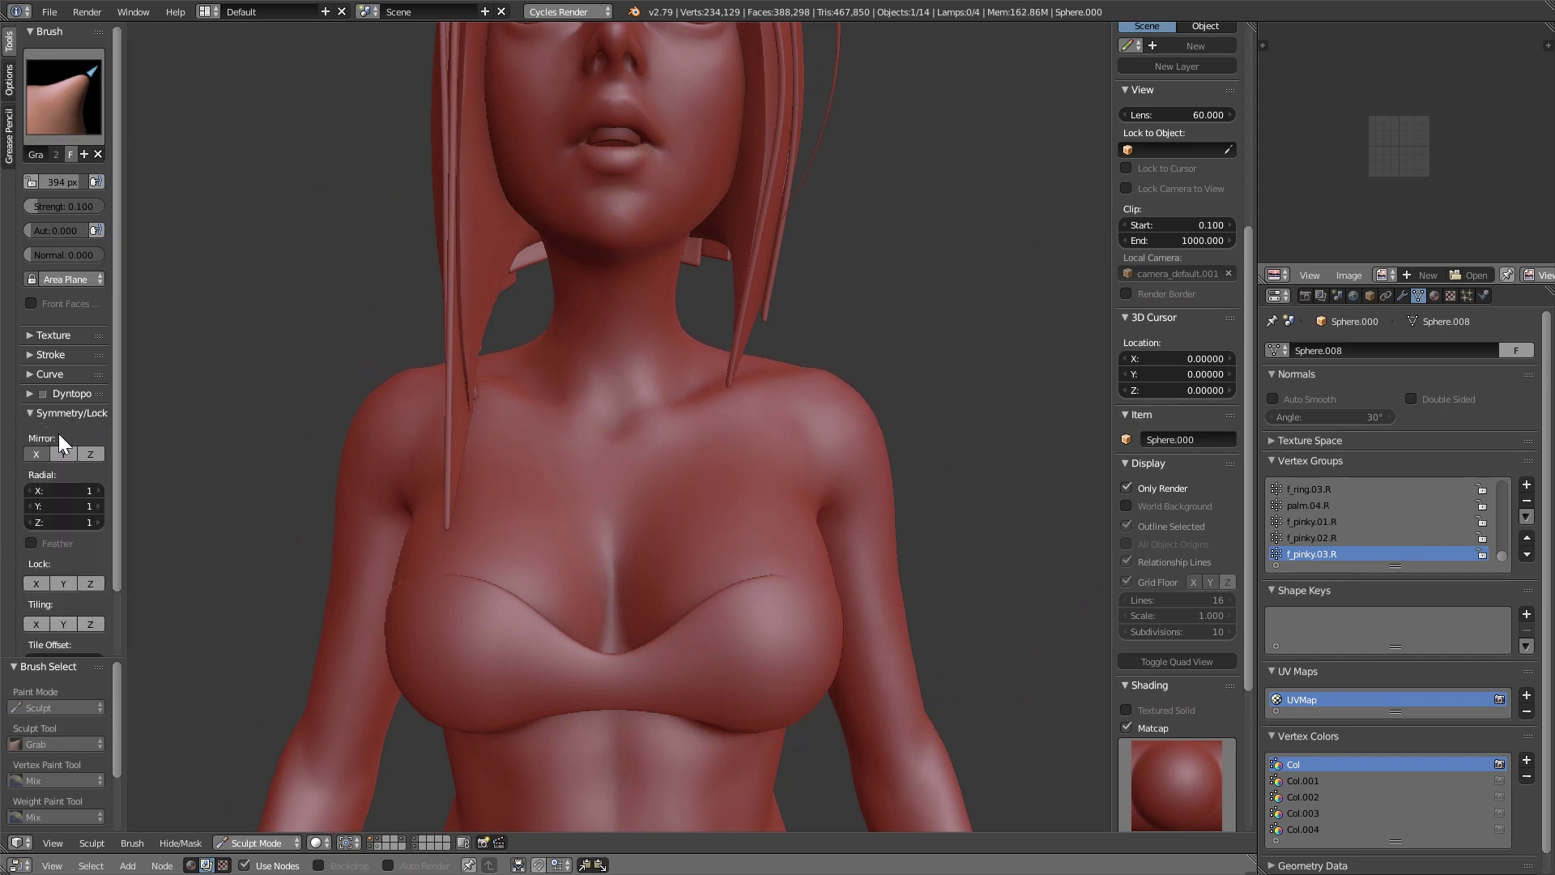
Make the hair mesh the active sculpting object and reshape its side with the Grab brush at a 432 px radius
scroll(768, 349, down, 5)
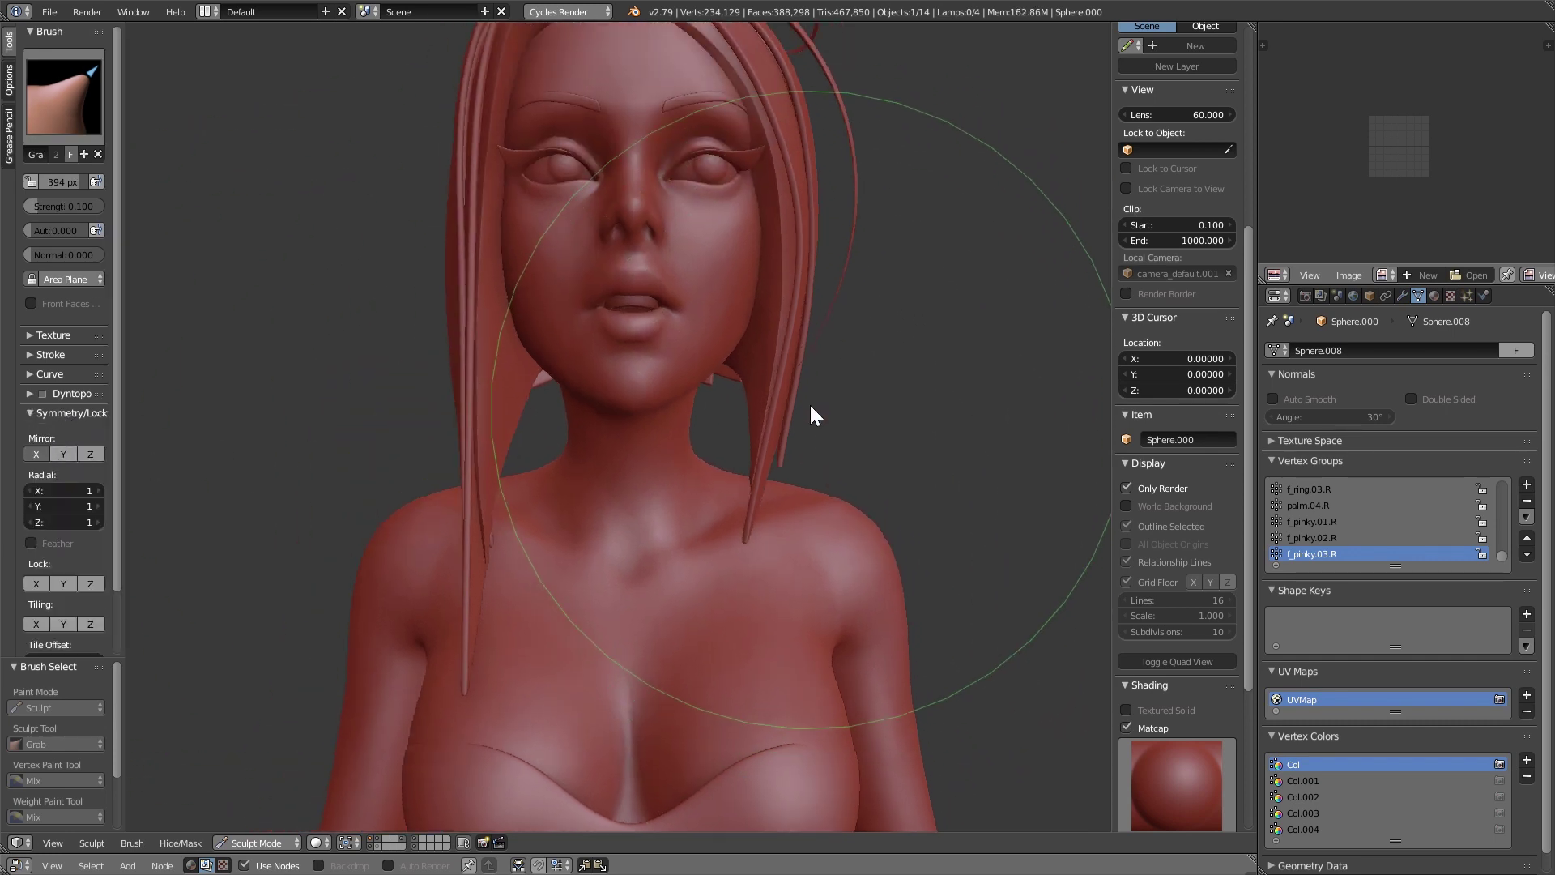
right_click(737, 382)
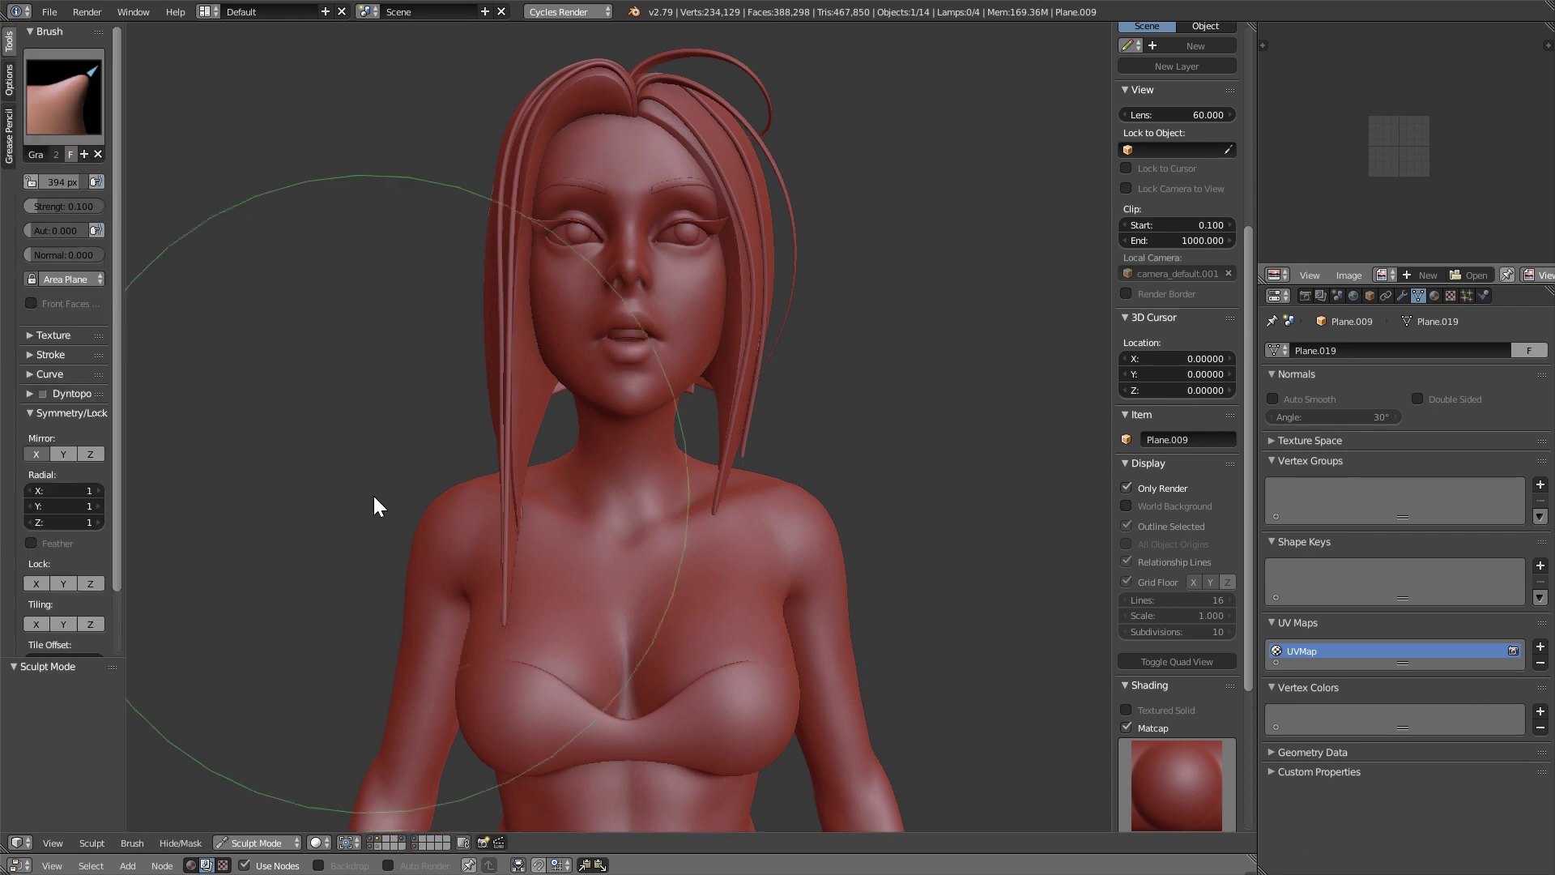
click(36, 454)
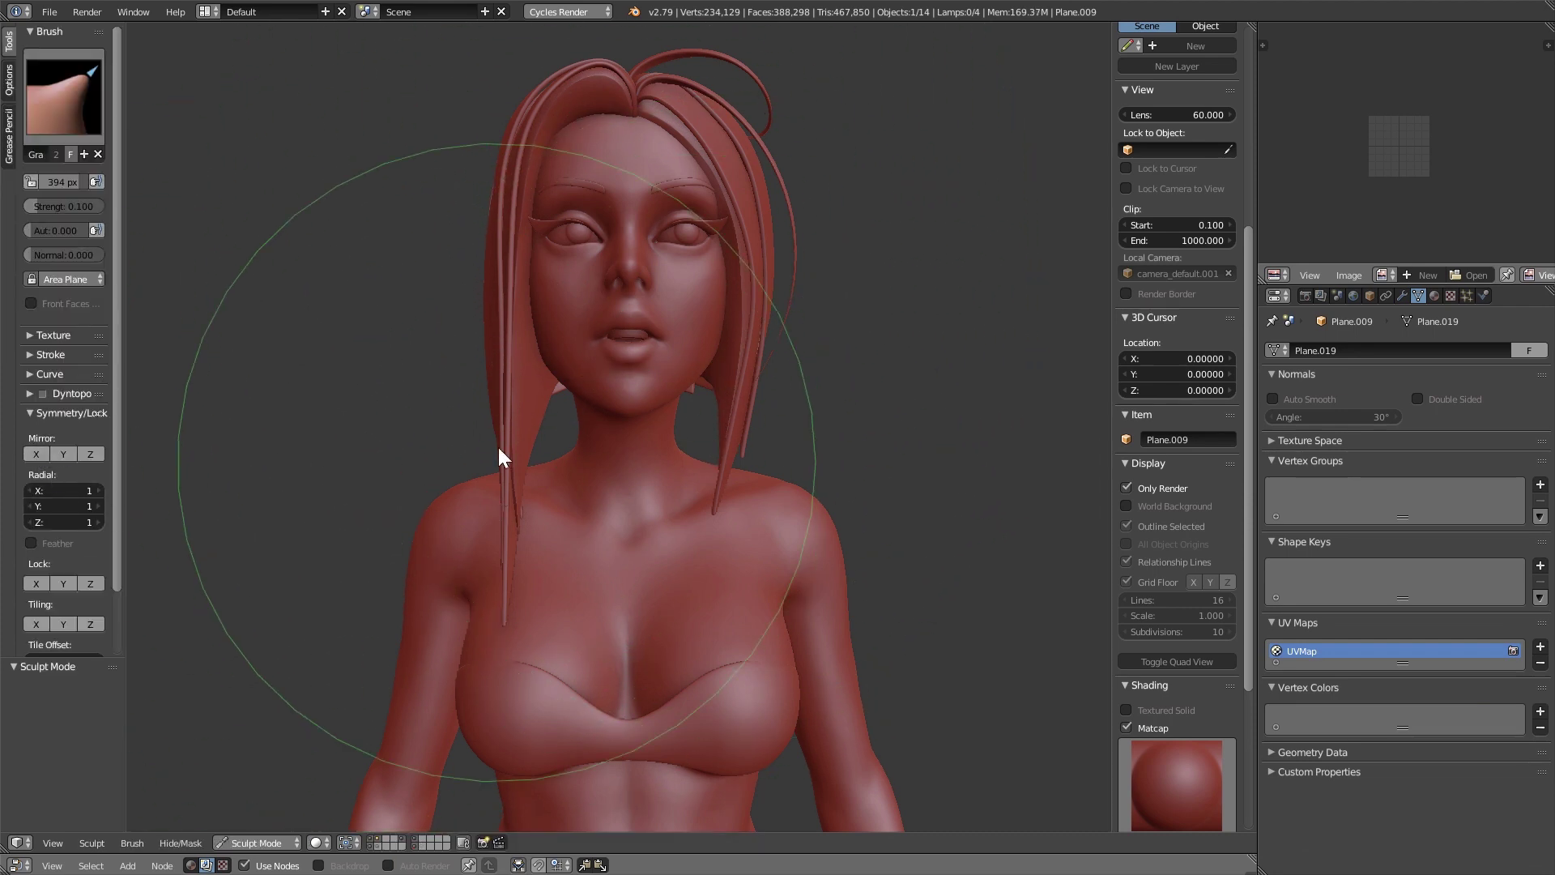
key(f)
click(758, 296)
middle_drag(758, 297, 714, 308)
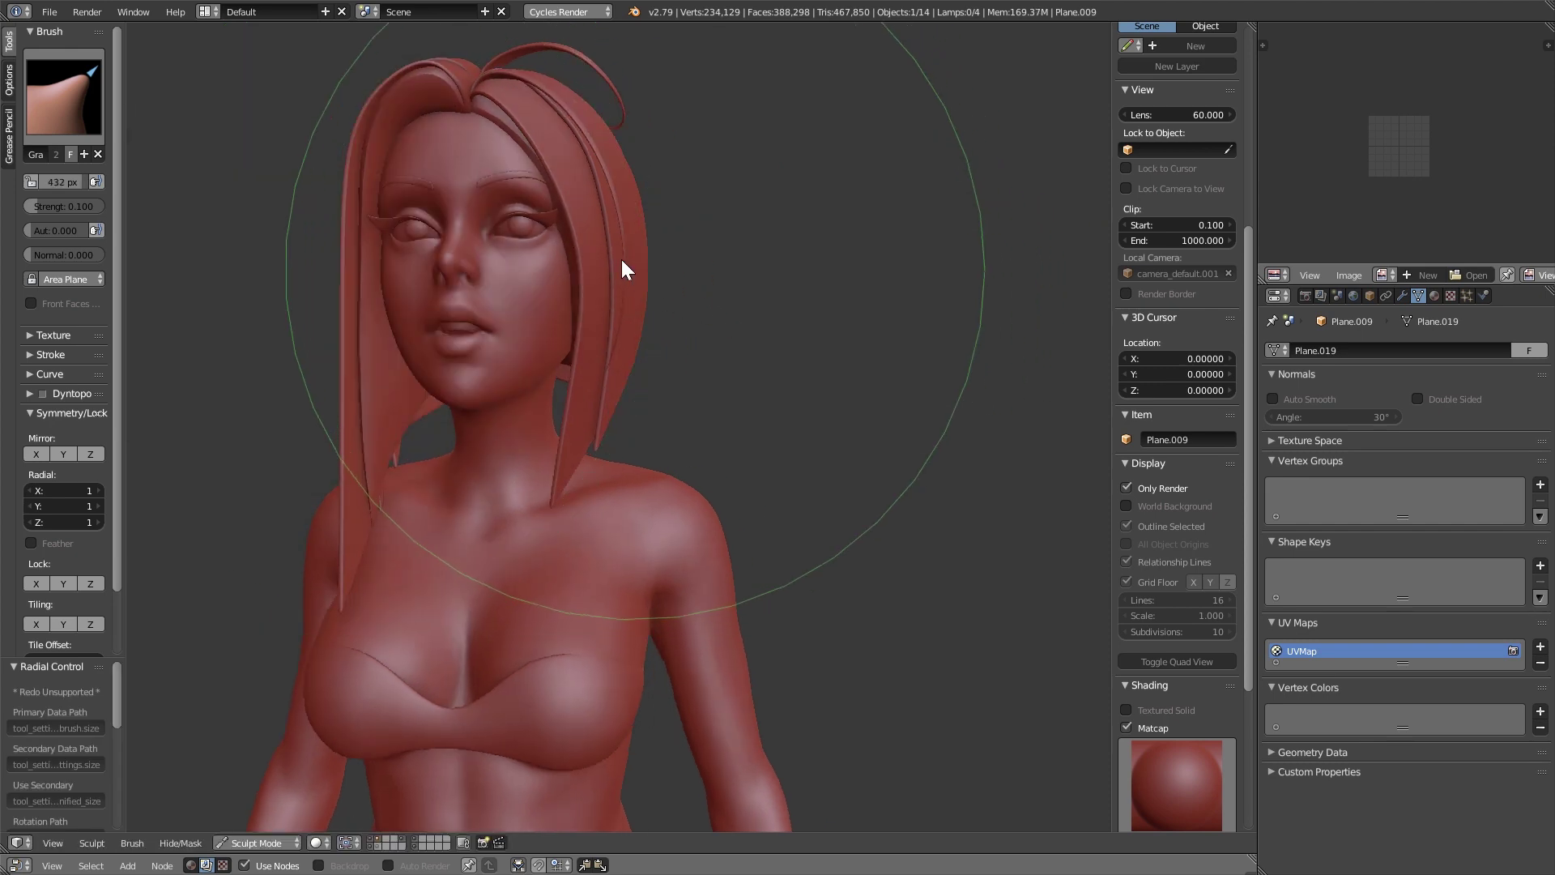
key(g)
middle_drag(611, 341, 631, 358)
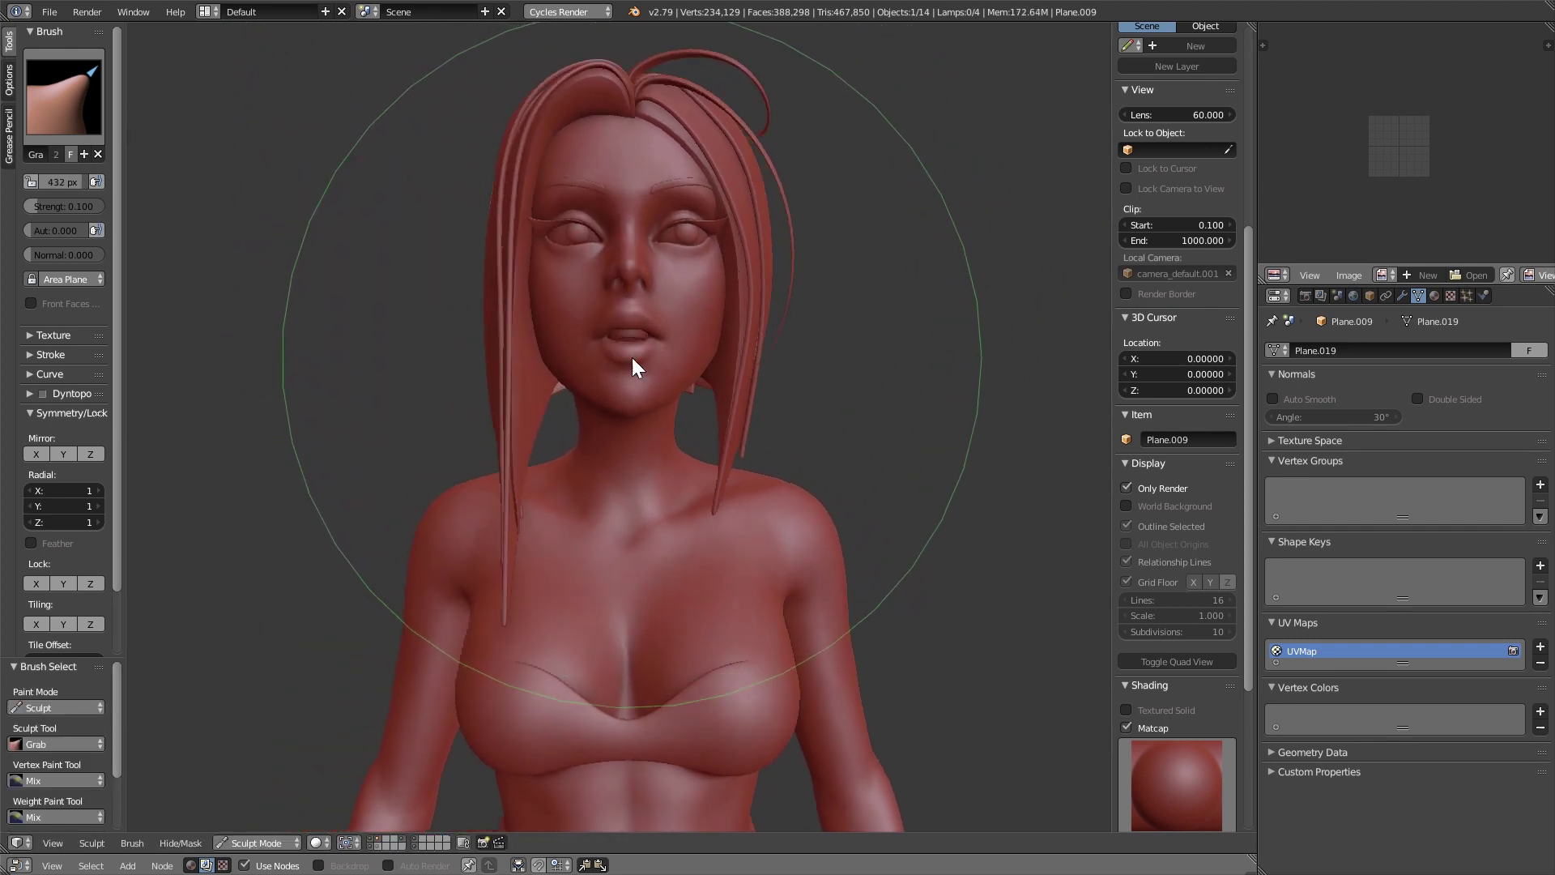
key(KP_1)
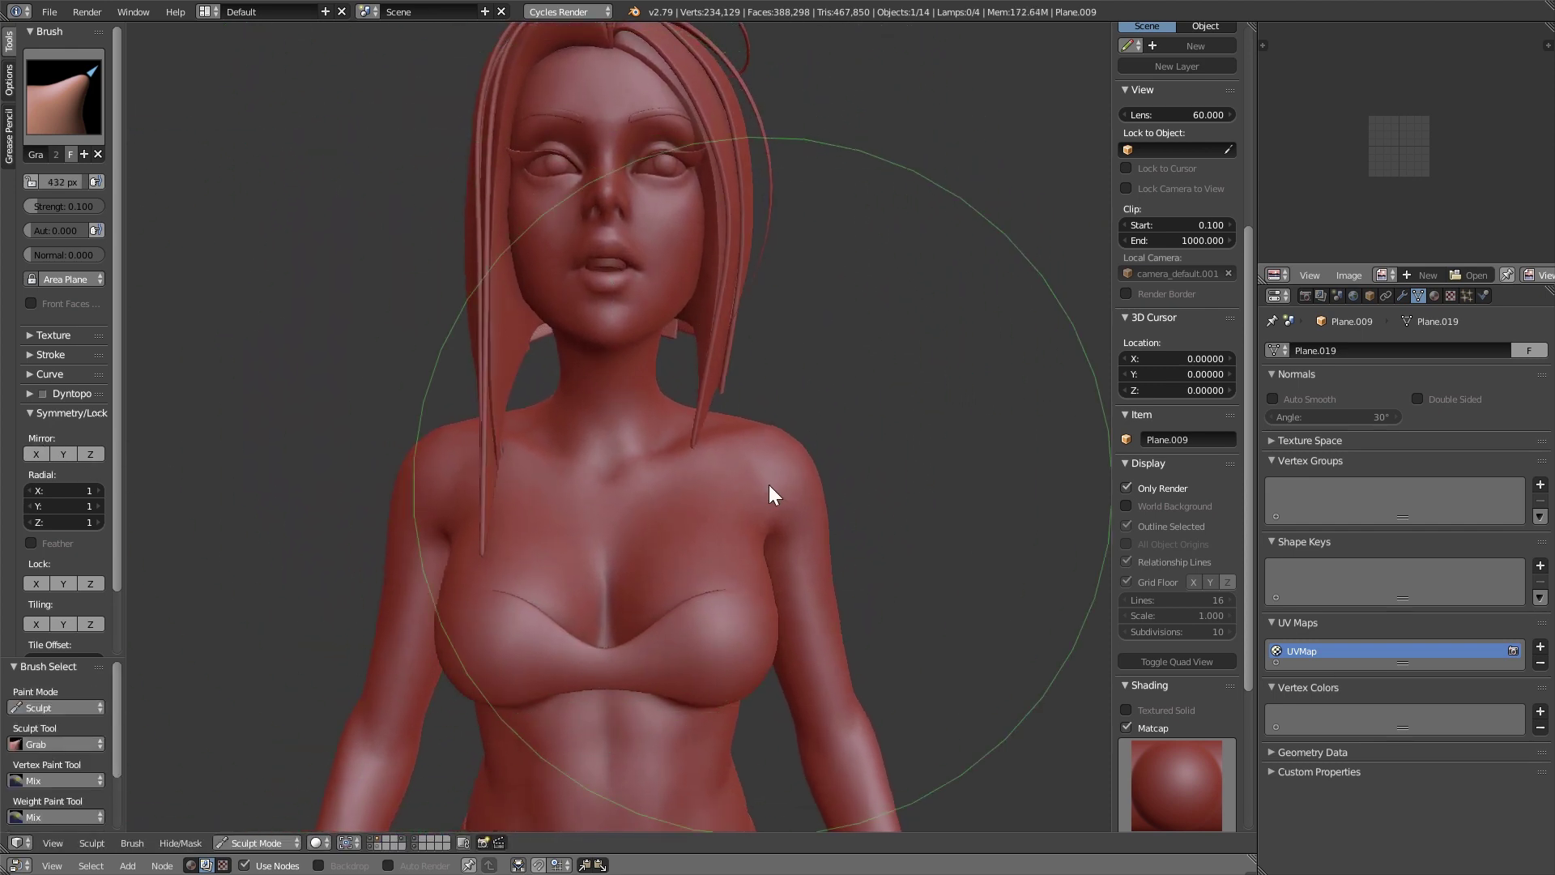
Make the body mesh active and carve a crease below the shoulder muscle of one arm with the Crease brush at 41 px
right_click(785, 483)
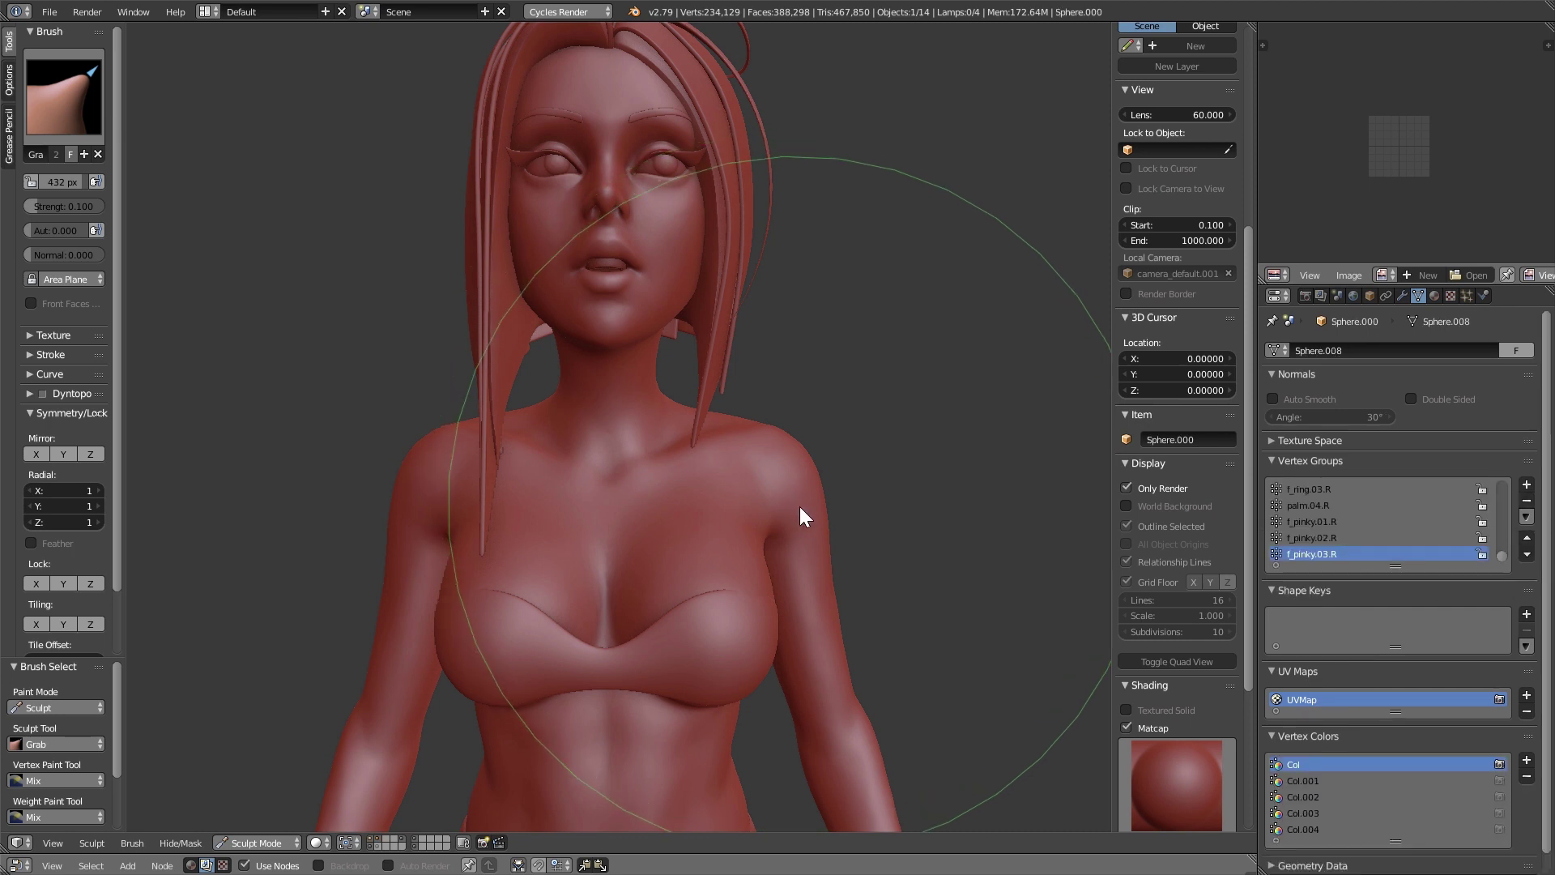
middle_drag(799, 507, 580, 522)
scroll(819, 513, up, 6)
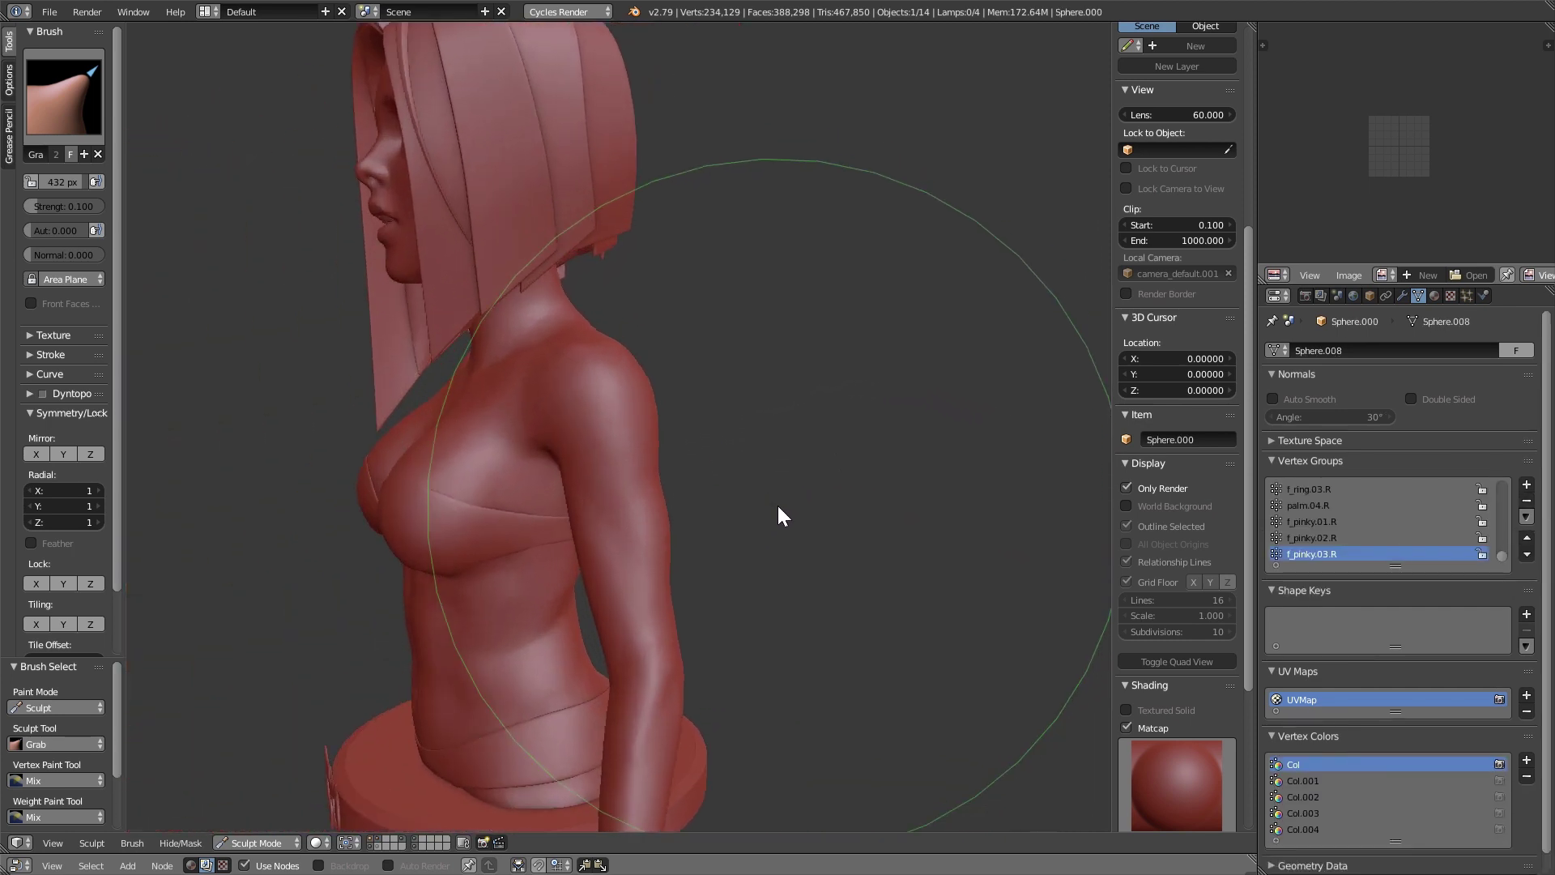
key(f)
click(607, 547)
key(c)
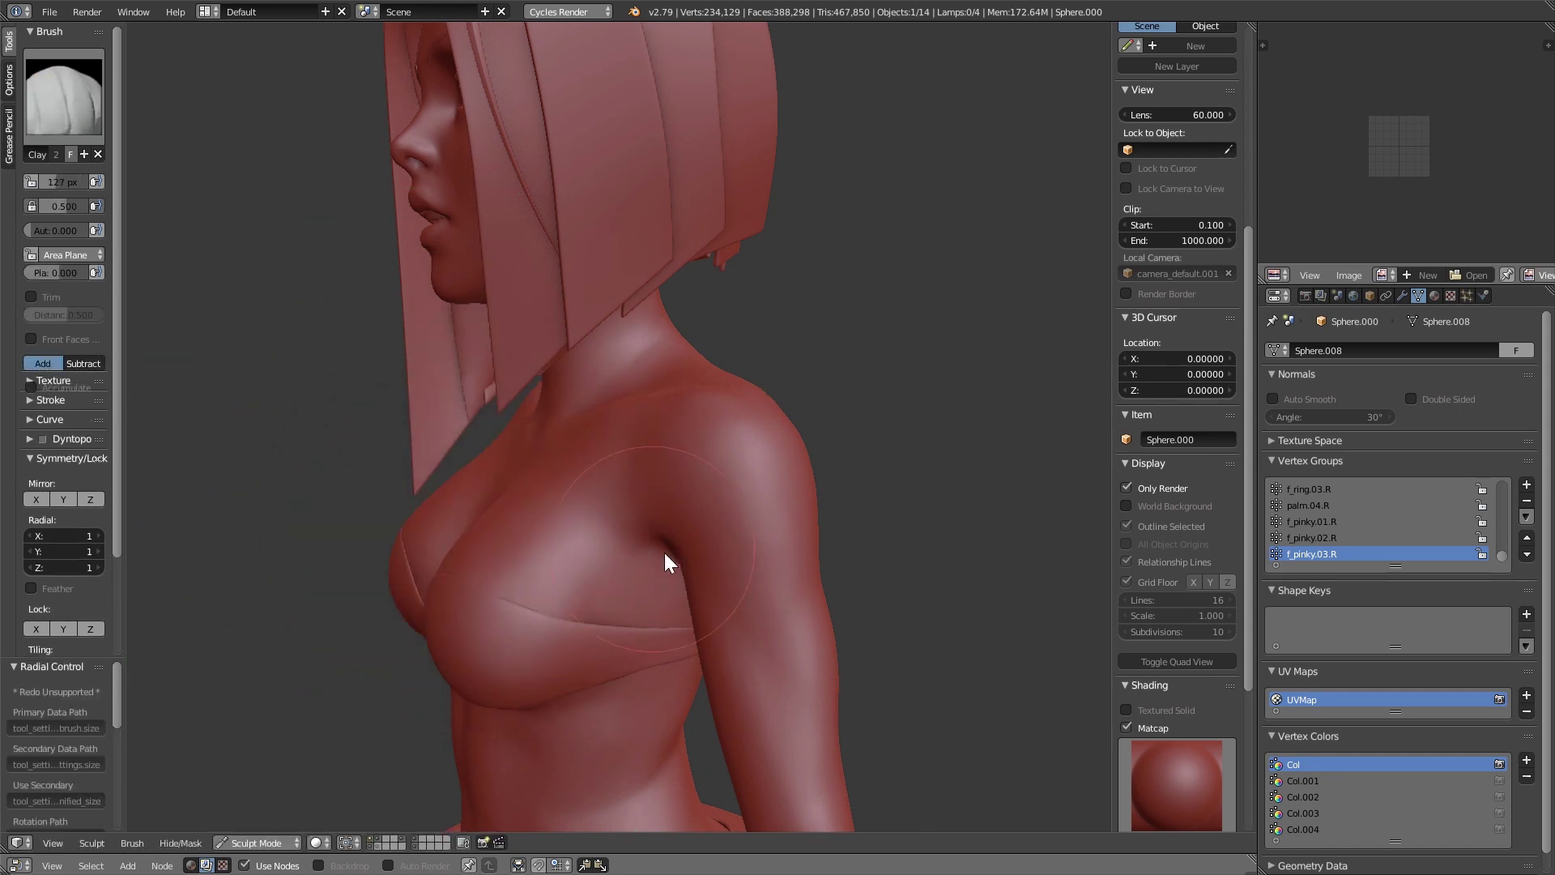
key(f)
click(677, 557)
key(shift+c)
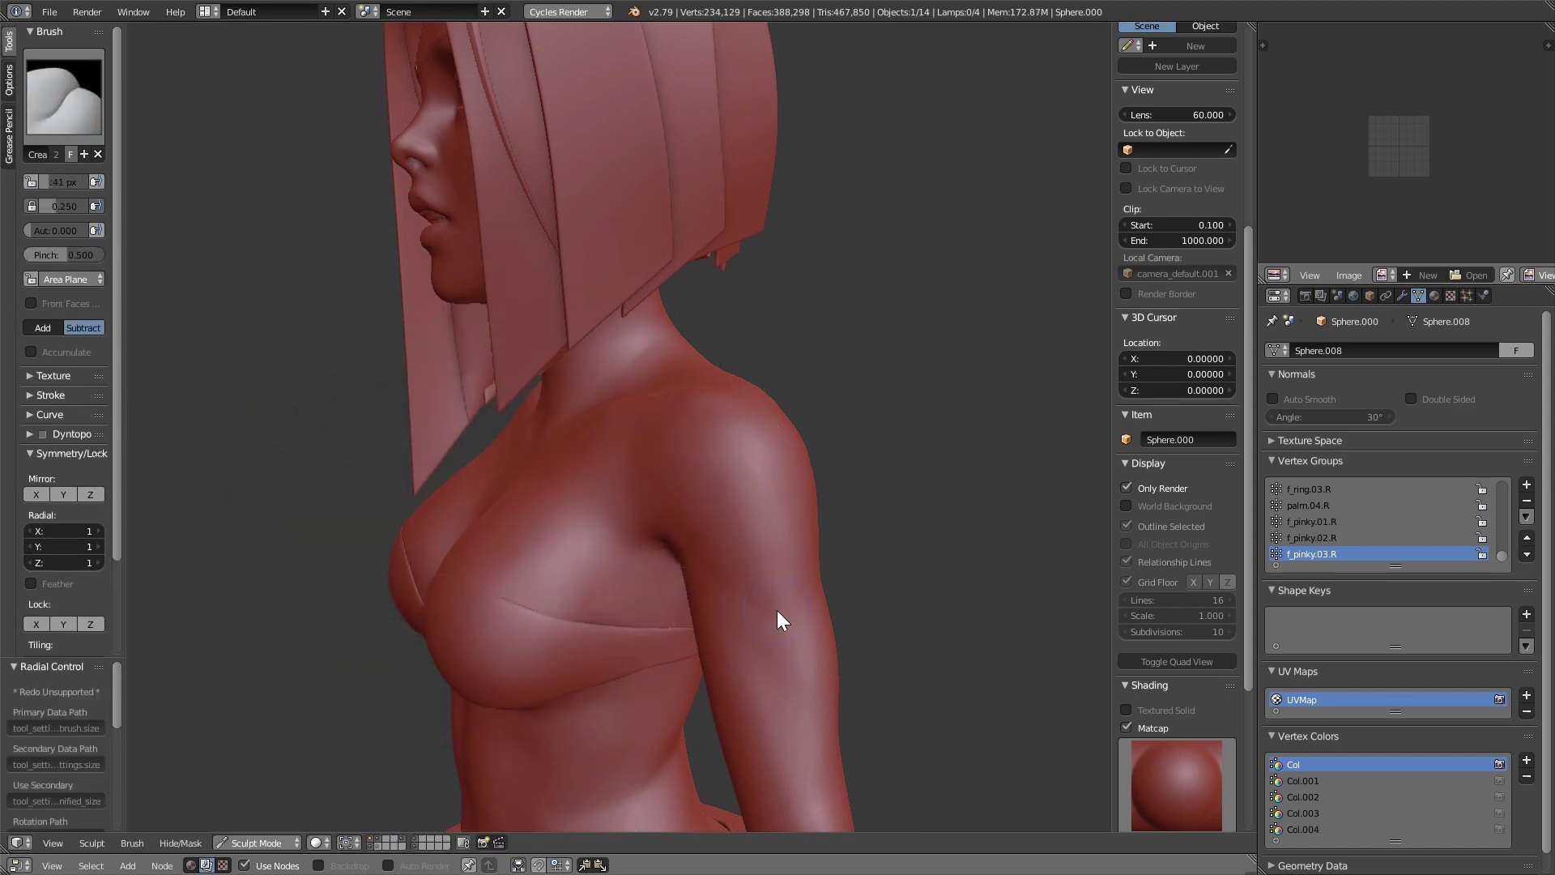
middle_drag(778, 618, 534, 483)
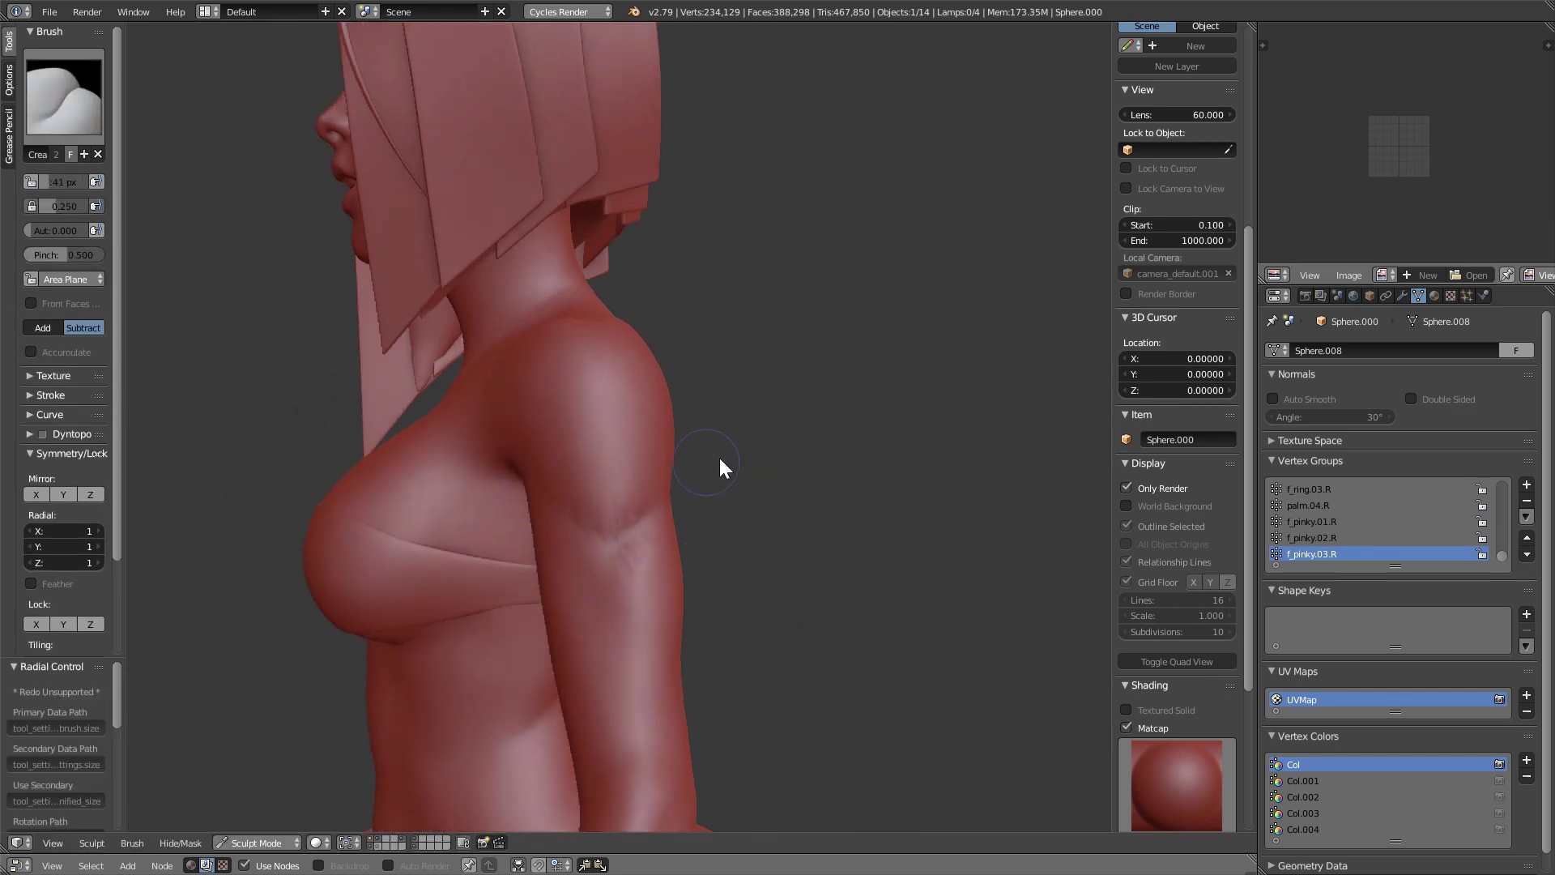
Try a 107 px Crease stroke along the same upper arm, undo it, and set the brush radius to 120 px
mouse_move(719, 459)
middle_down()
mouse_move(742, 460)
mouse_move(729, 460)
middle_up()
key(f)
click(546, 456)
drag(546, 455, 611, 537)
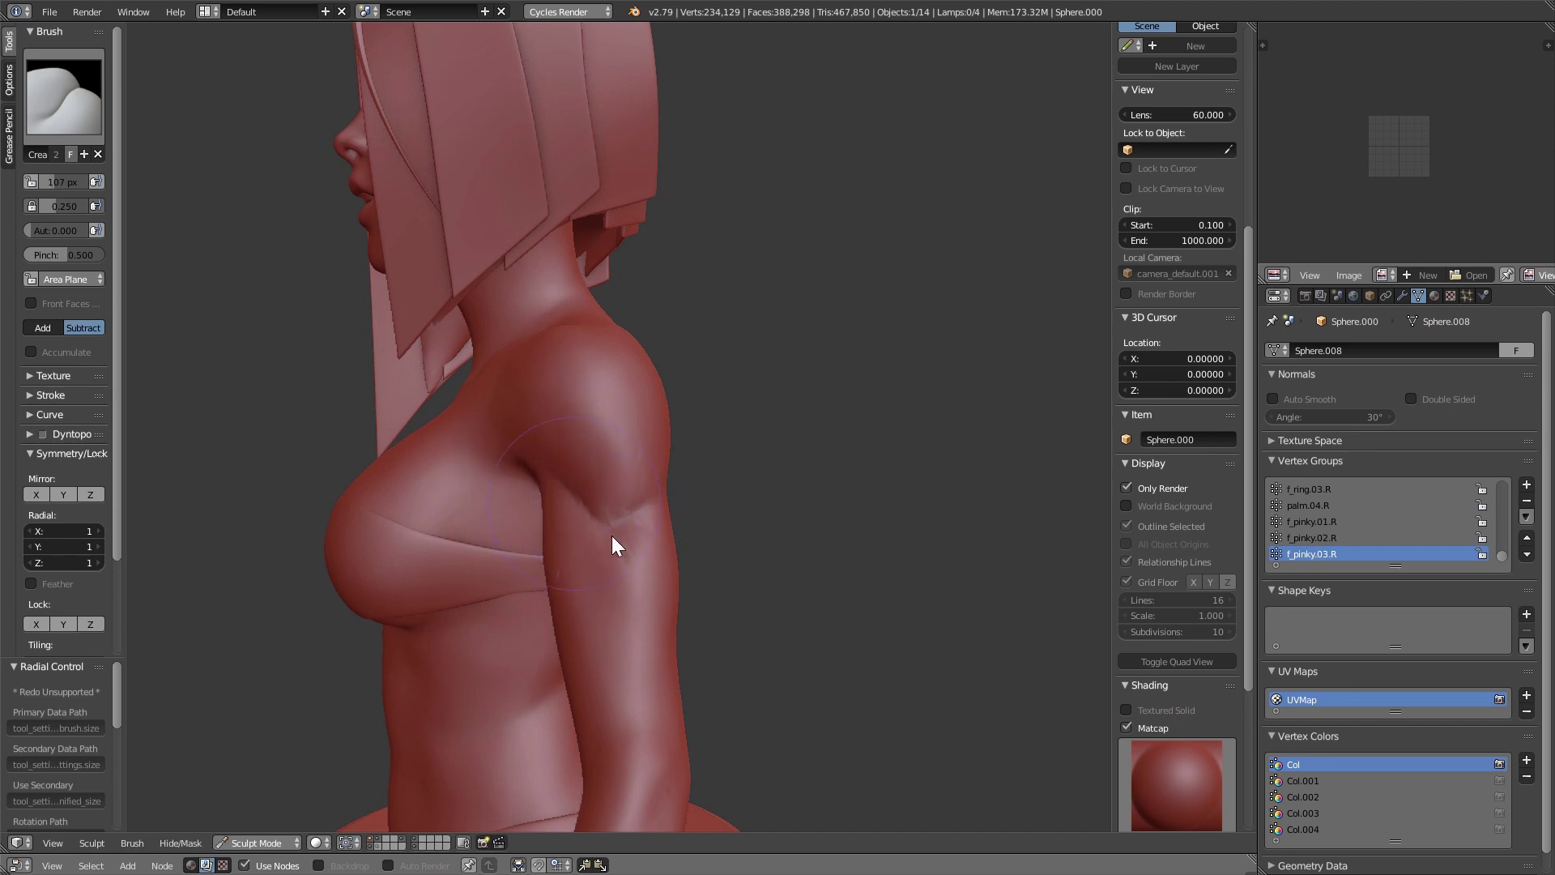
key(ctrl+z)
key(f)
click(556, 483)
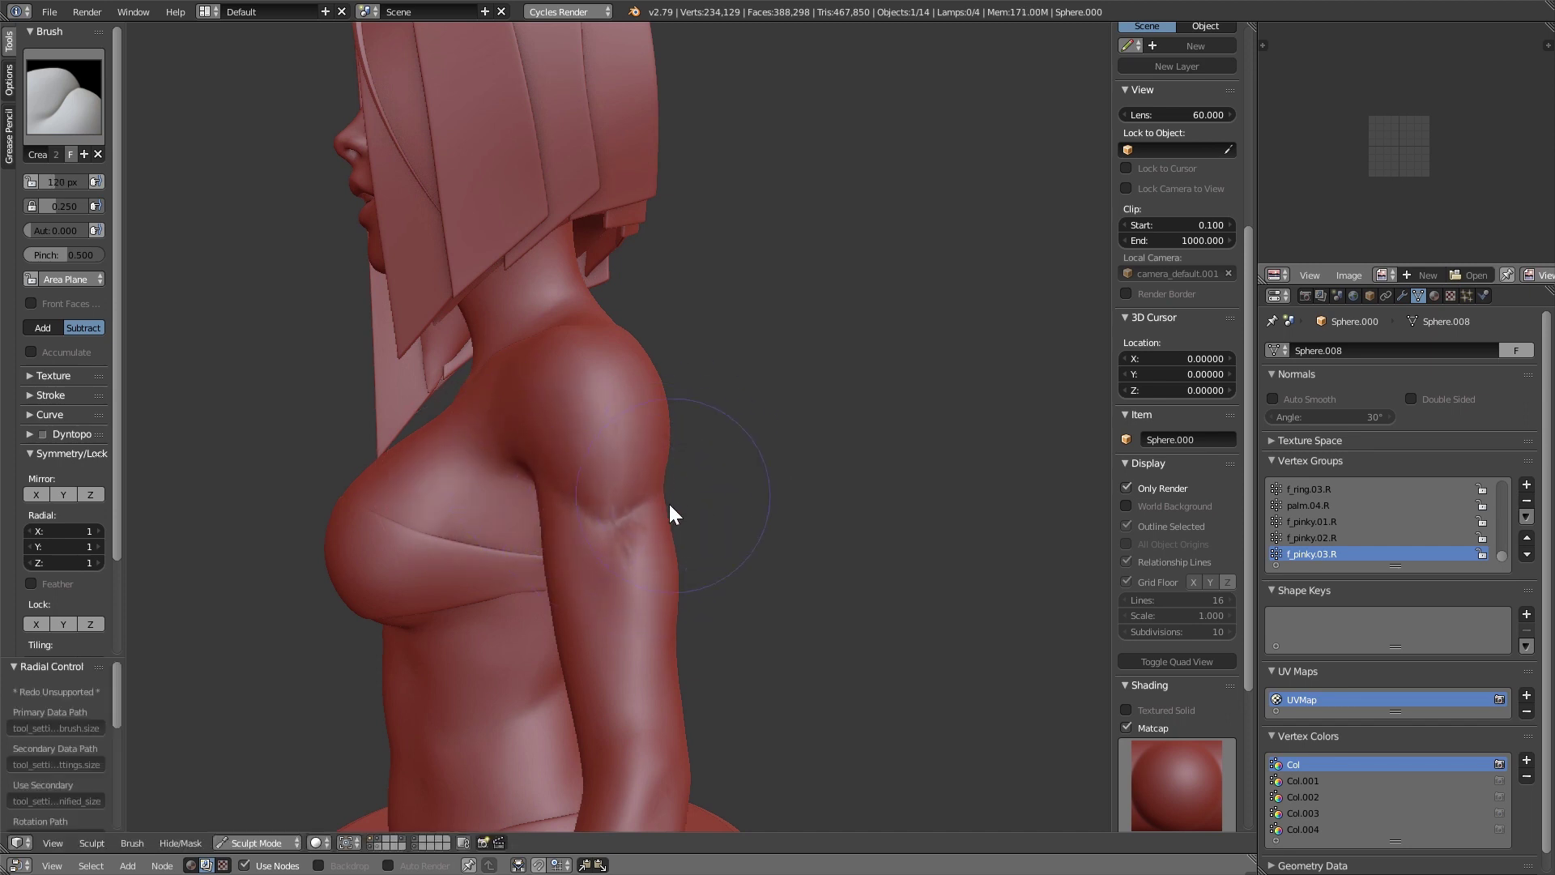
Enable Dyntopo on the asymmetrically sculpted body mesh
scroll(674, 527, down, 2)
mouse_move(682, 566)
middle_down()
mouse_move(821, 548)
mouse_move(750, 552)
mouse_move(770, 581)
mouse_move(772, 524)
middle_up()
scroll(750, 553, up, 1)
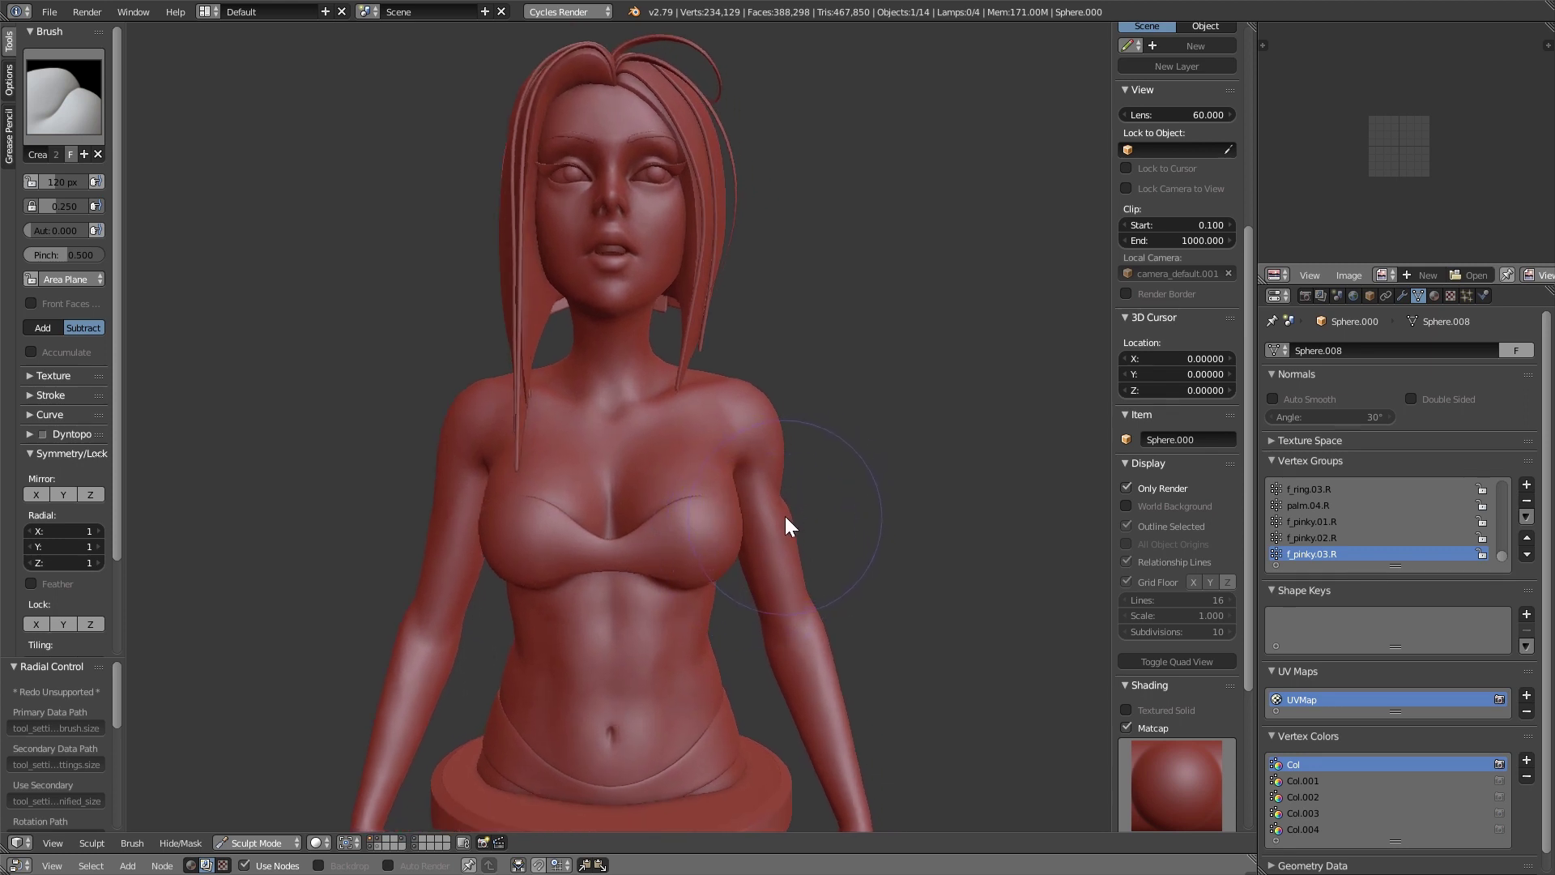
scroll(707, 504, down, 2)
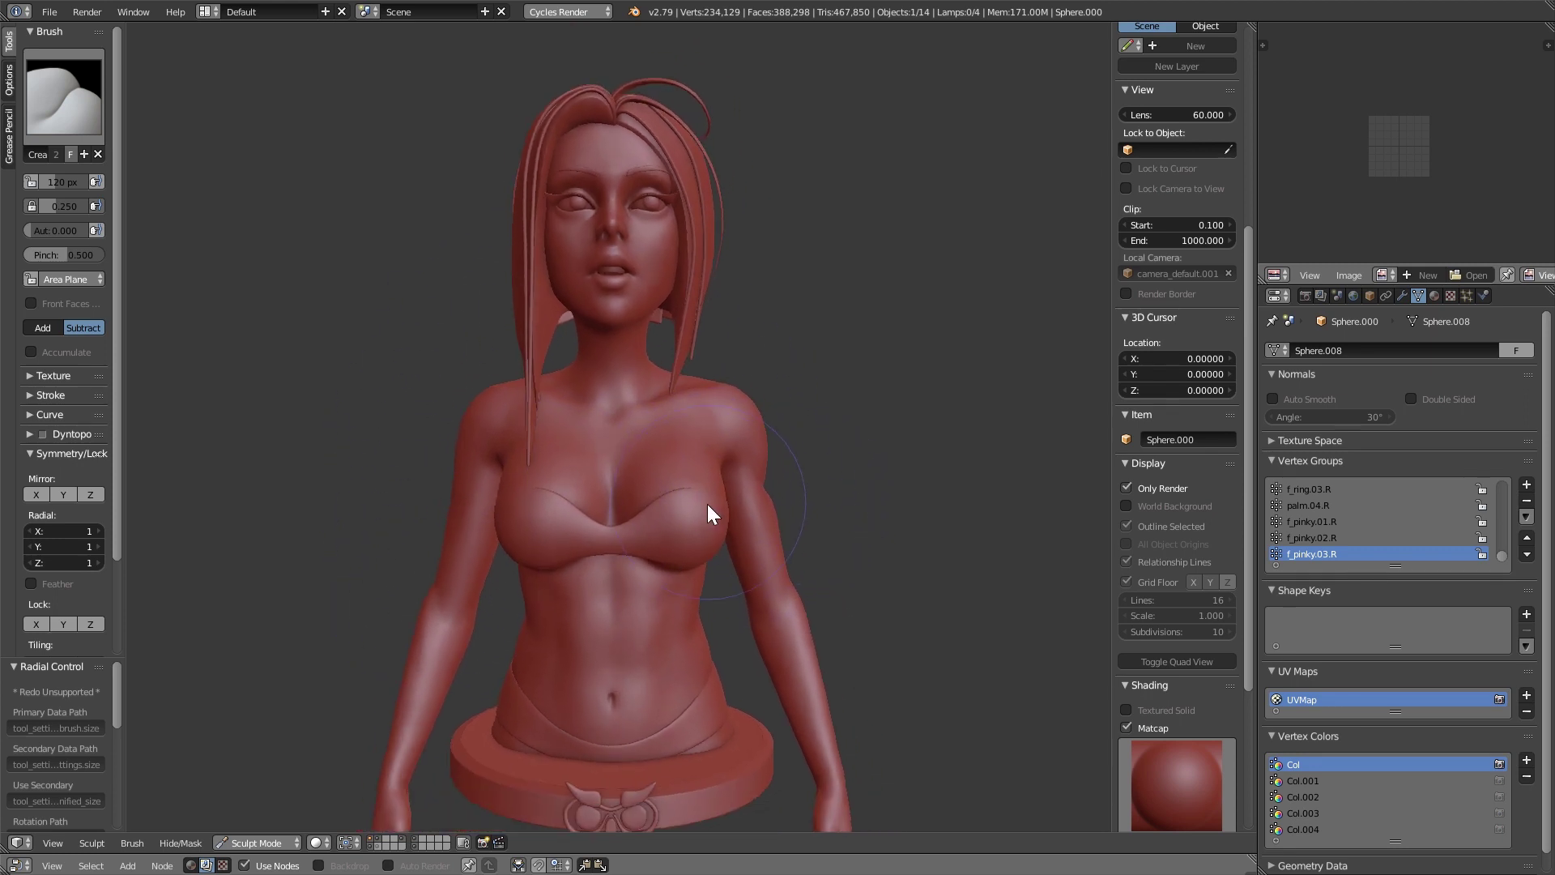
scroll(645, 509, up, 1)
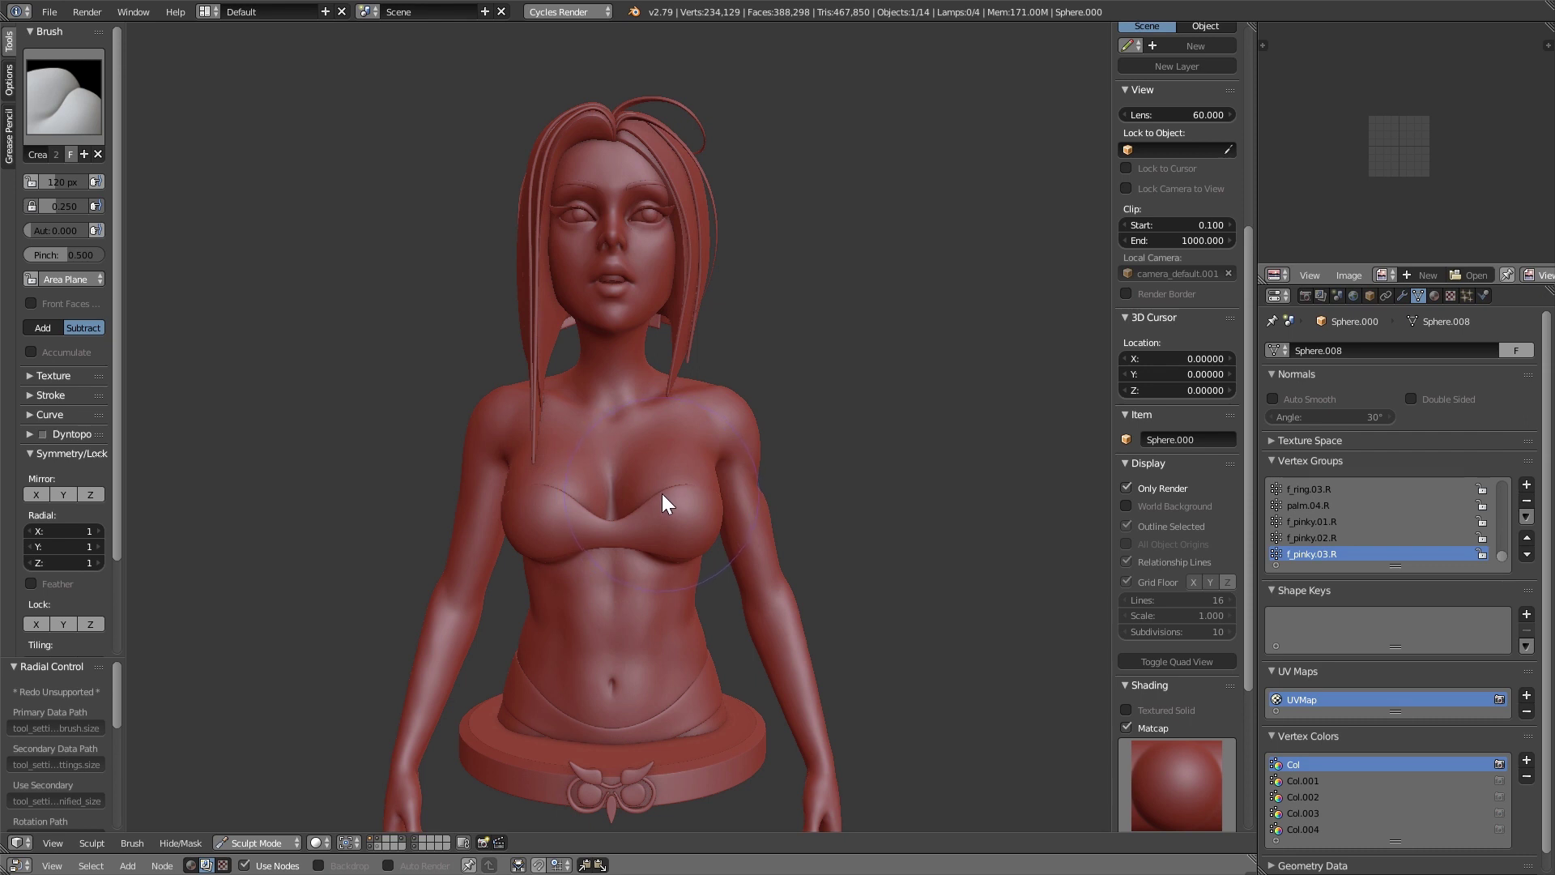
mouse_move(652, 539)
shift+middle_down()
mouse_move(649, 508)
mouse_move(648, 547)
shift+middle_up()
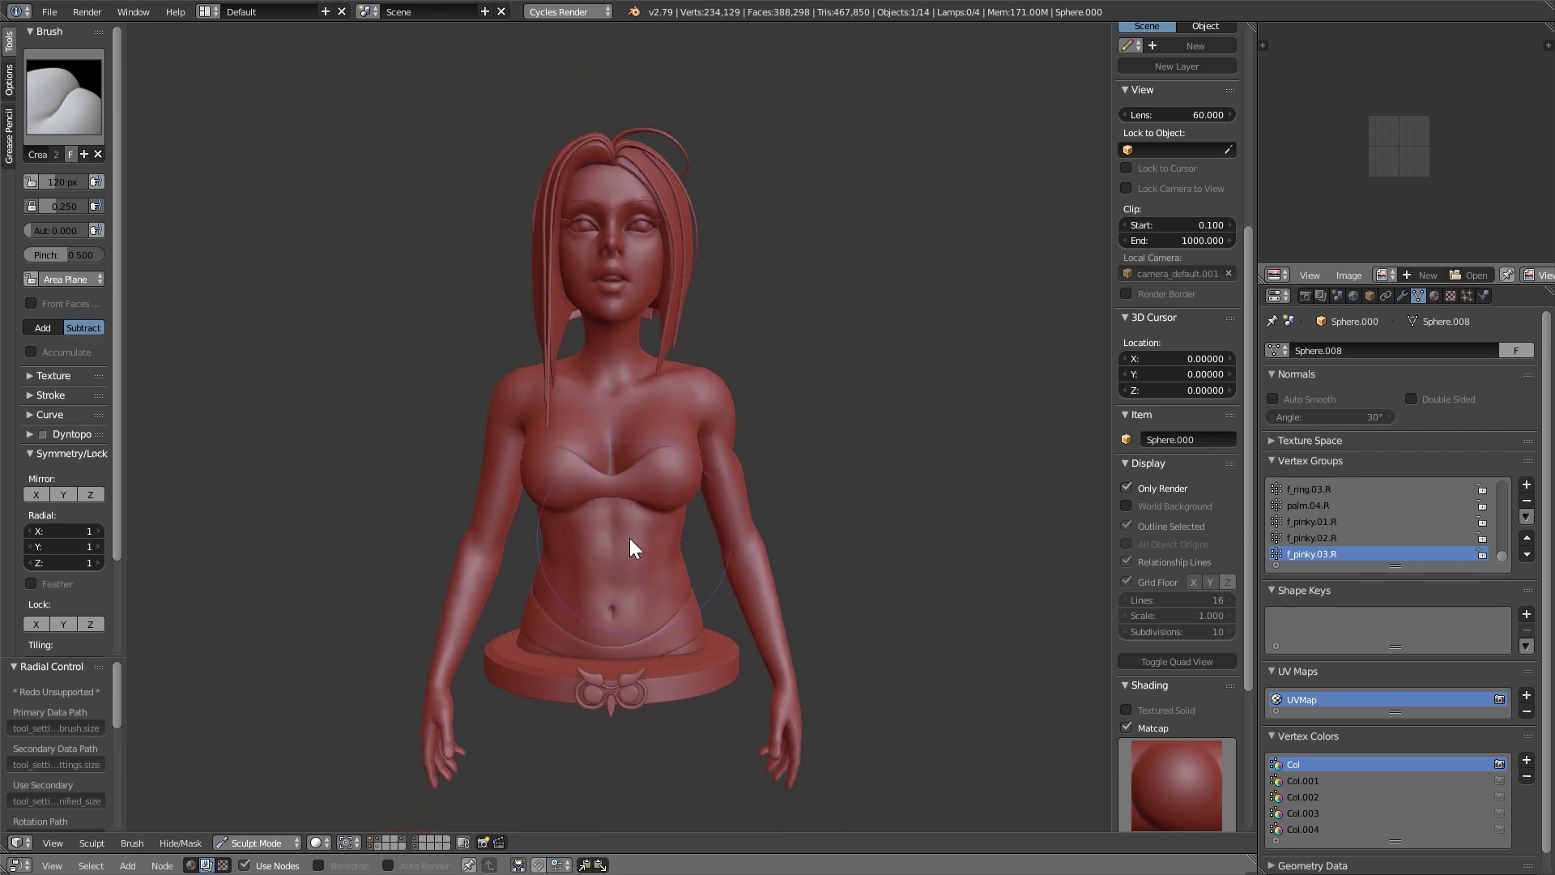
click(43, 434)
click(44, 434)
click(57, 429)
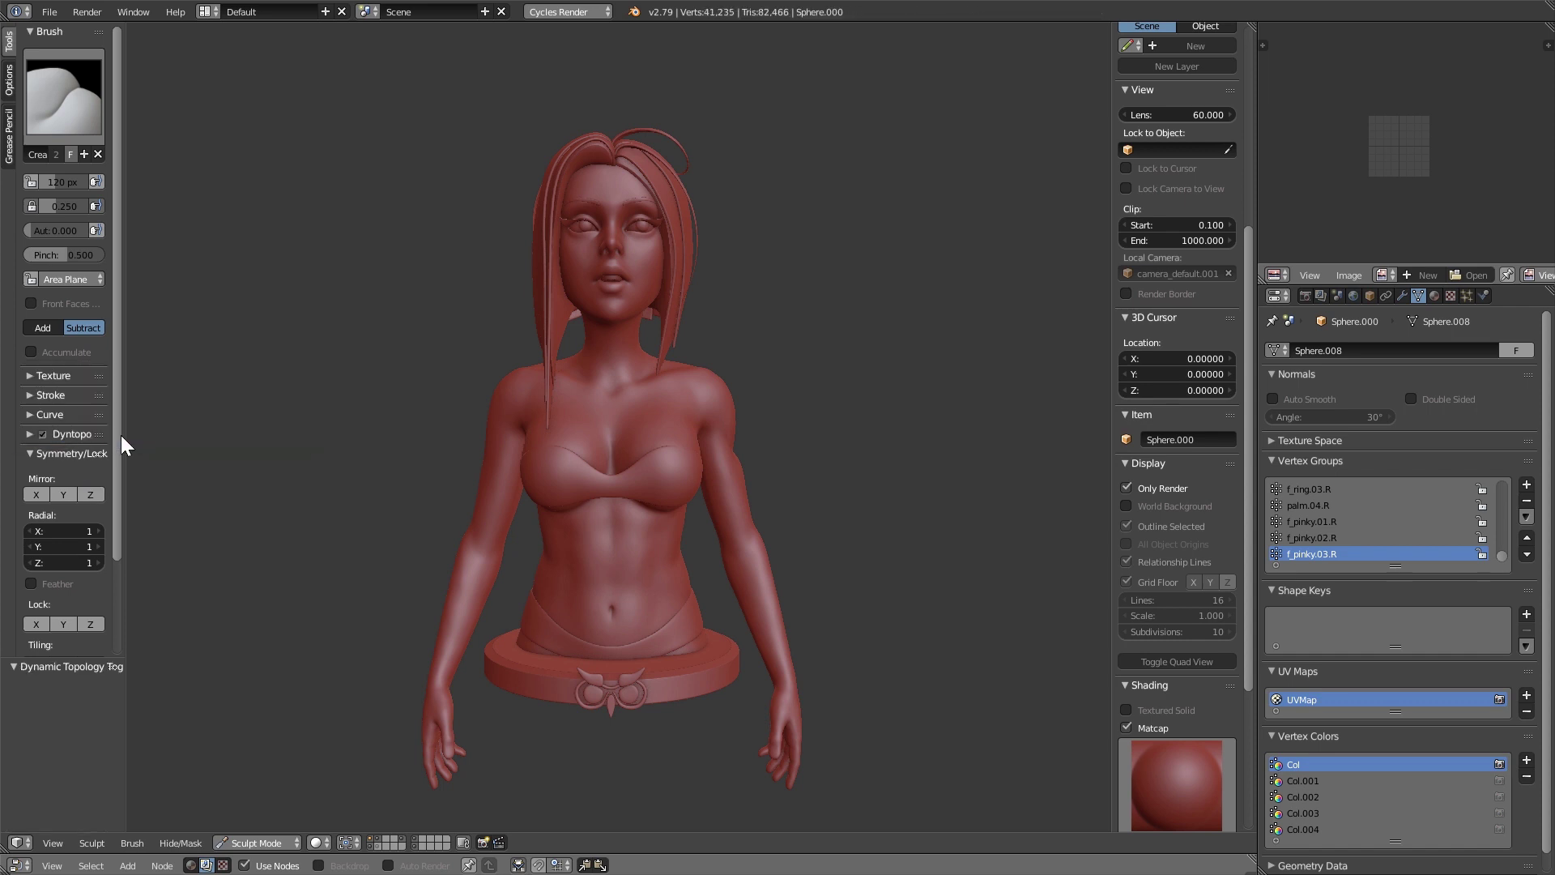
Symmetrize the body mesh in the +X to -X direction using the Dyntopo settings
click(30, 434)
scroll(113, 481, down, 3)
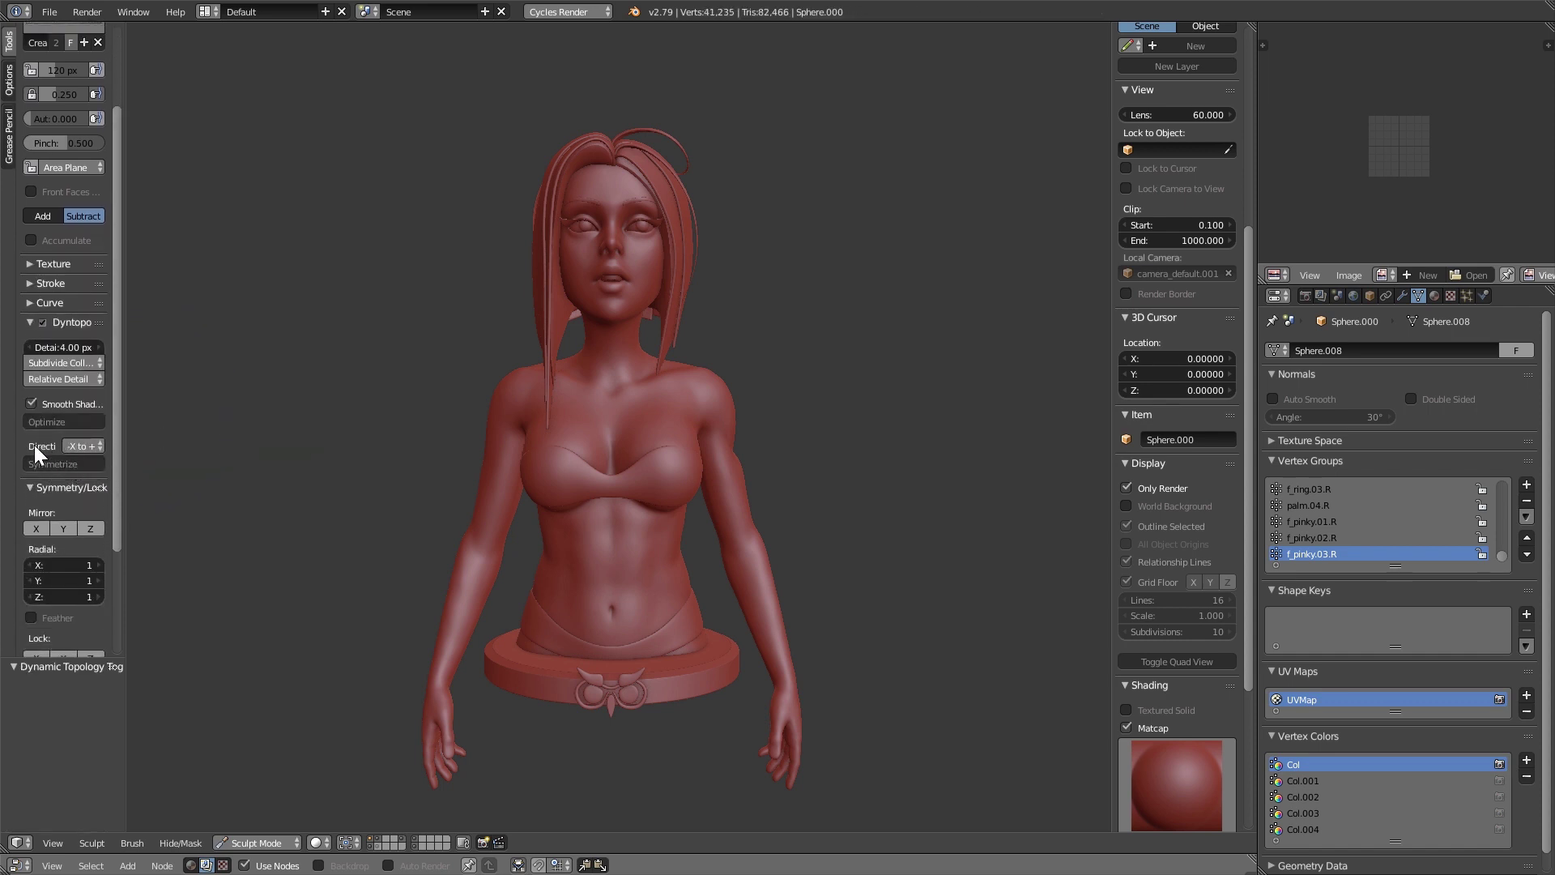
scroll(436, 440, up, 3)
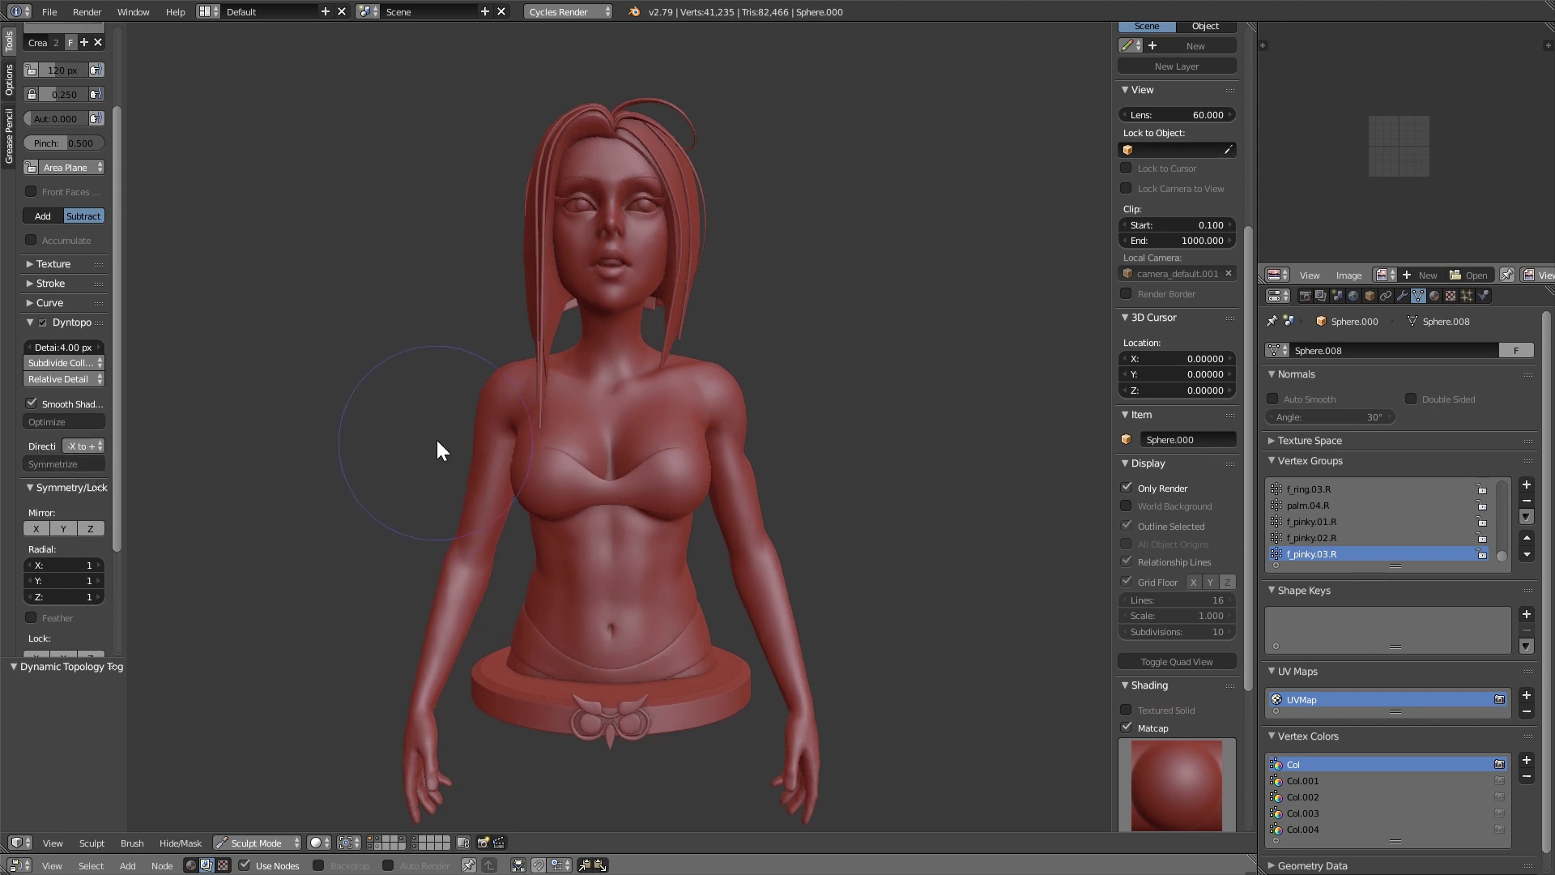
click(79, 448)
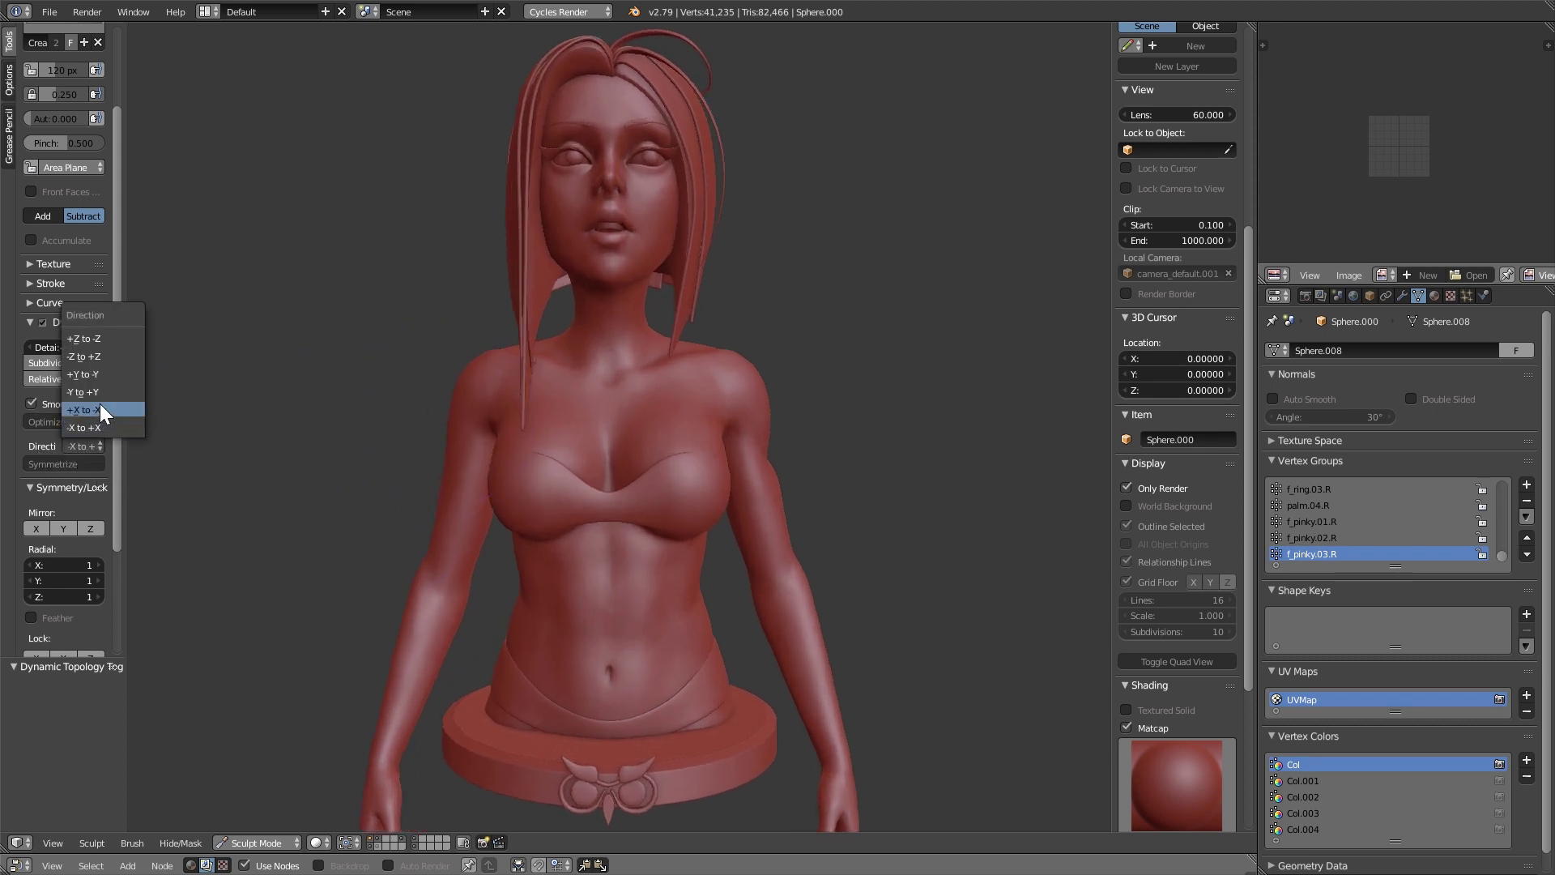
click(99, 408)
click(96, 463)
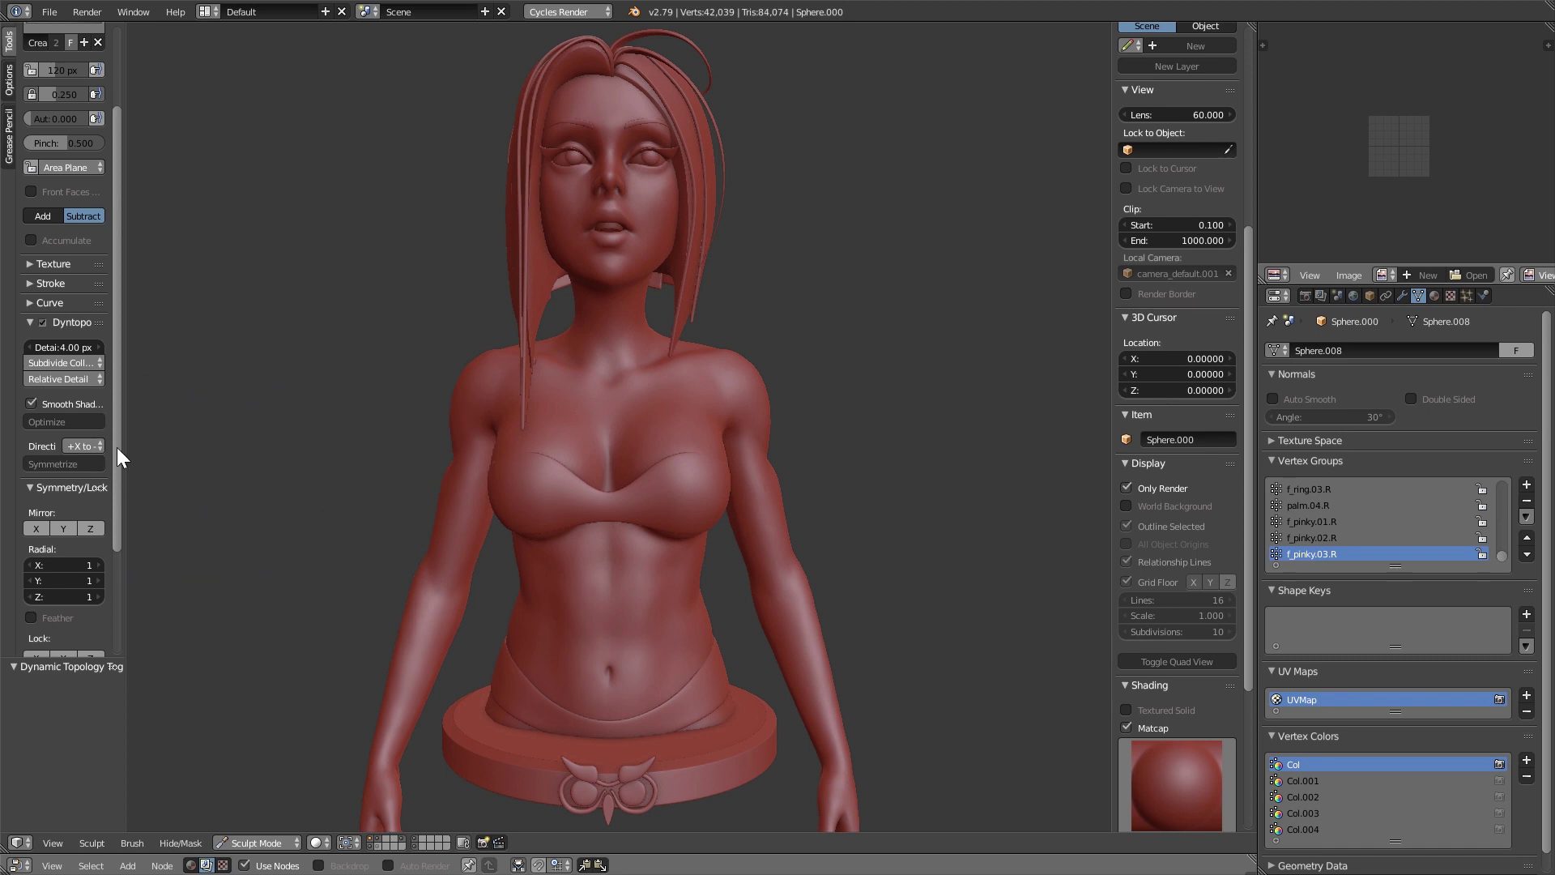
middle_drag(907, 561, 879, 562)
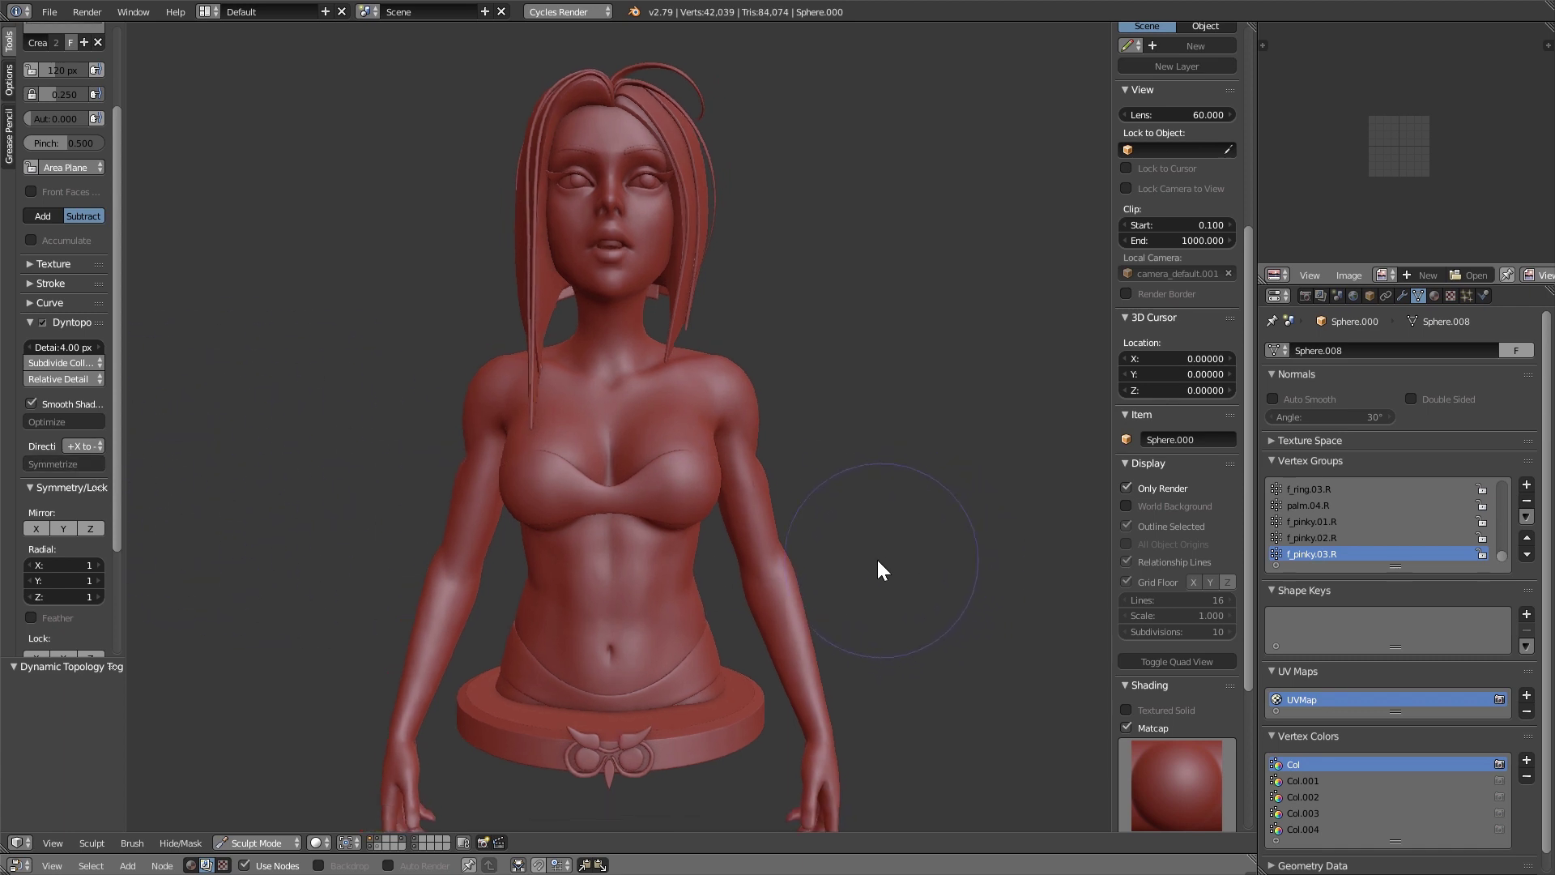
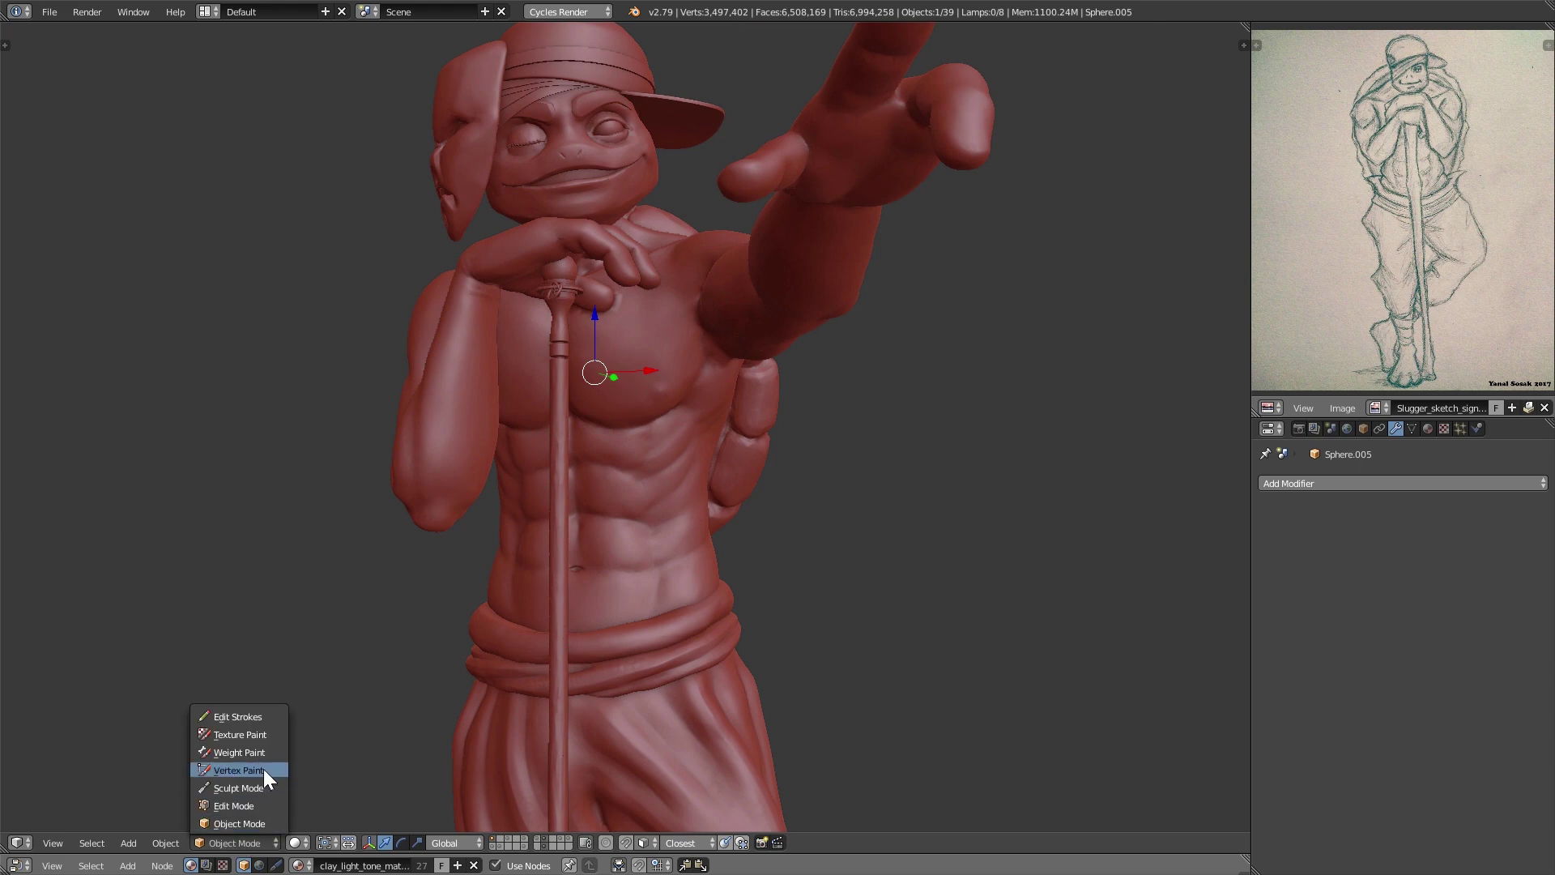
Switch the turtle character's body to Sculpt Mode and enable Dyntopo
click(267, 765)
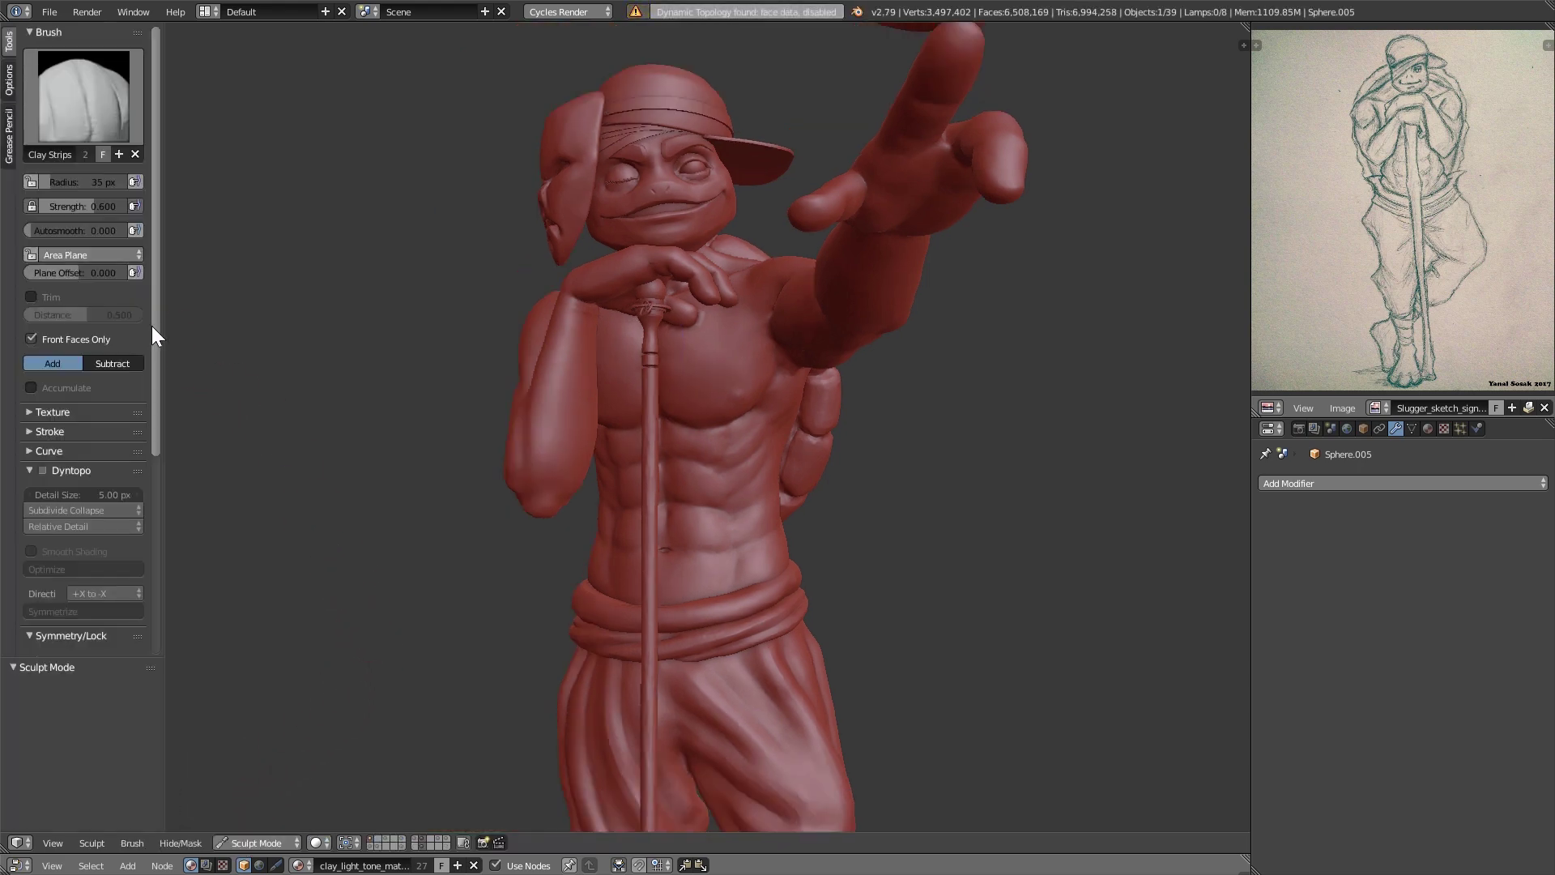
scroll(133, 348, down, 2)
click(43, 416)
click(129, 421)
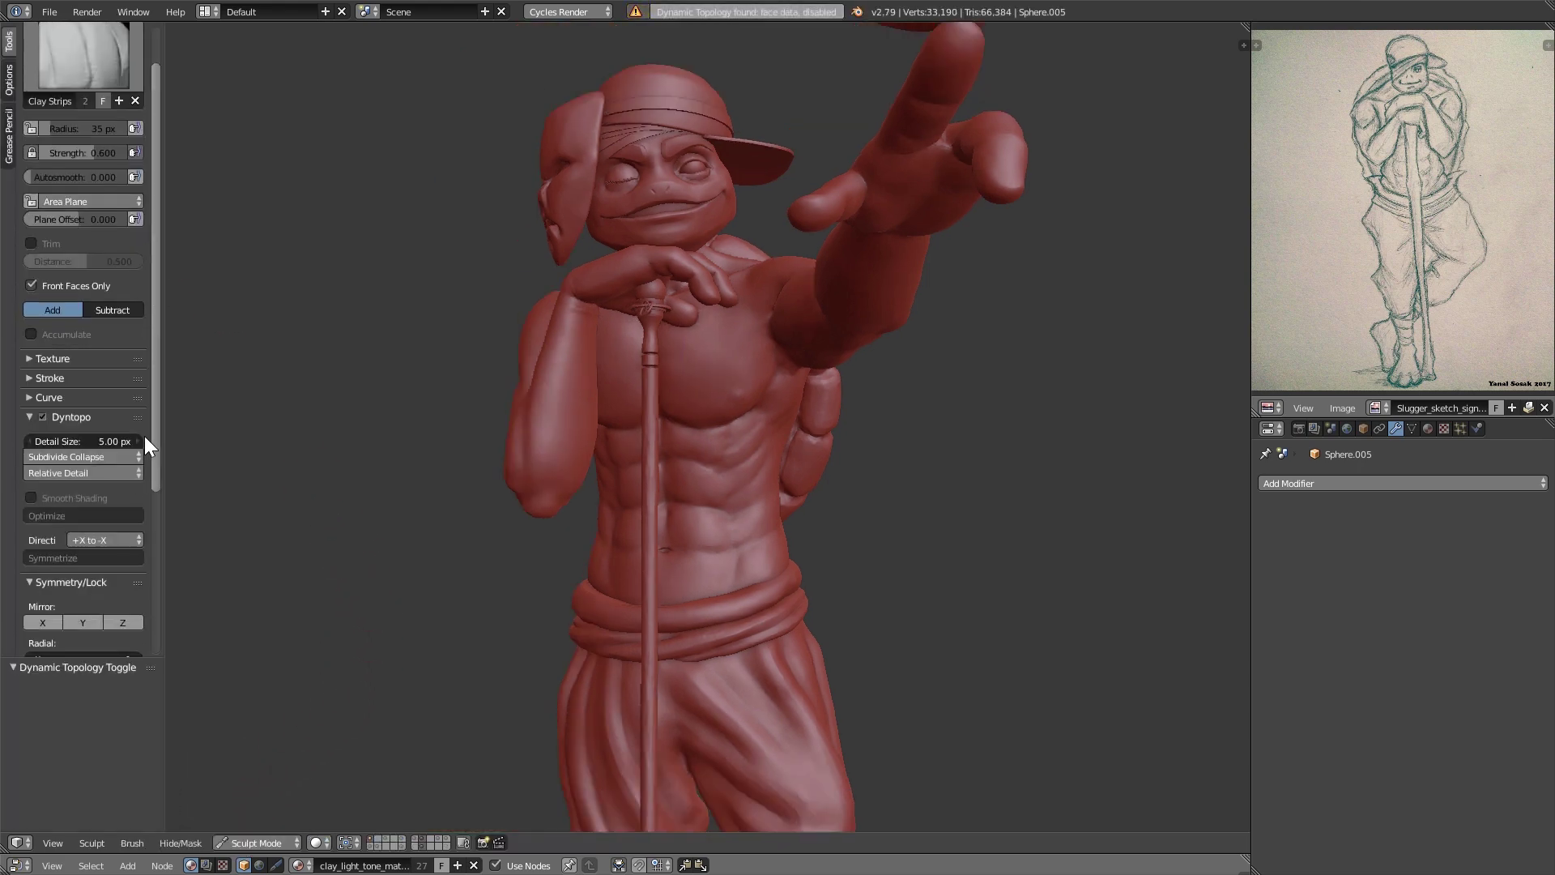
middle_drag(592, 481, 781, 562)
scroll(781, 562, up, 2)
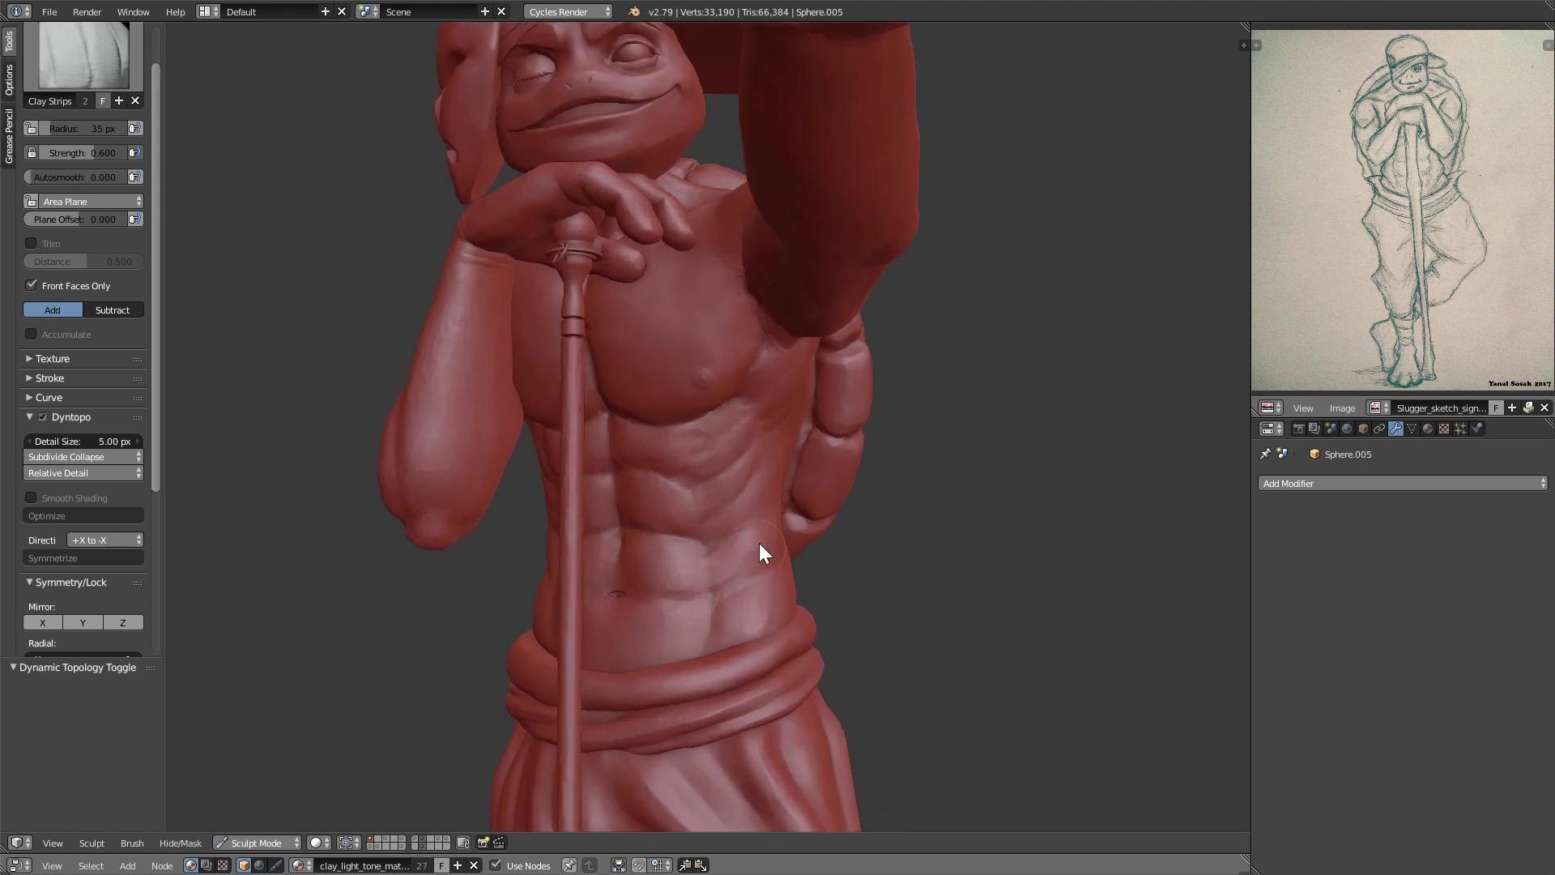
Review the available Dyntopo detail type methods for the turtle's torso, keeping Relative Detail
click(56, 473)
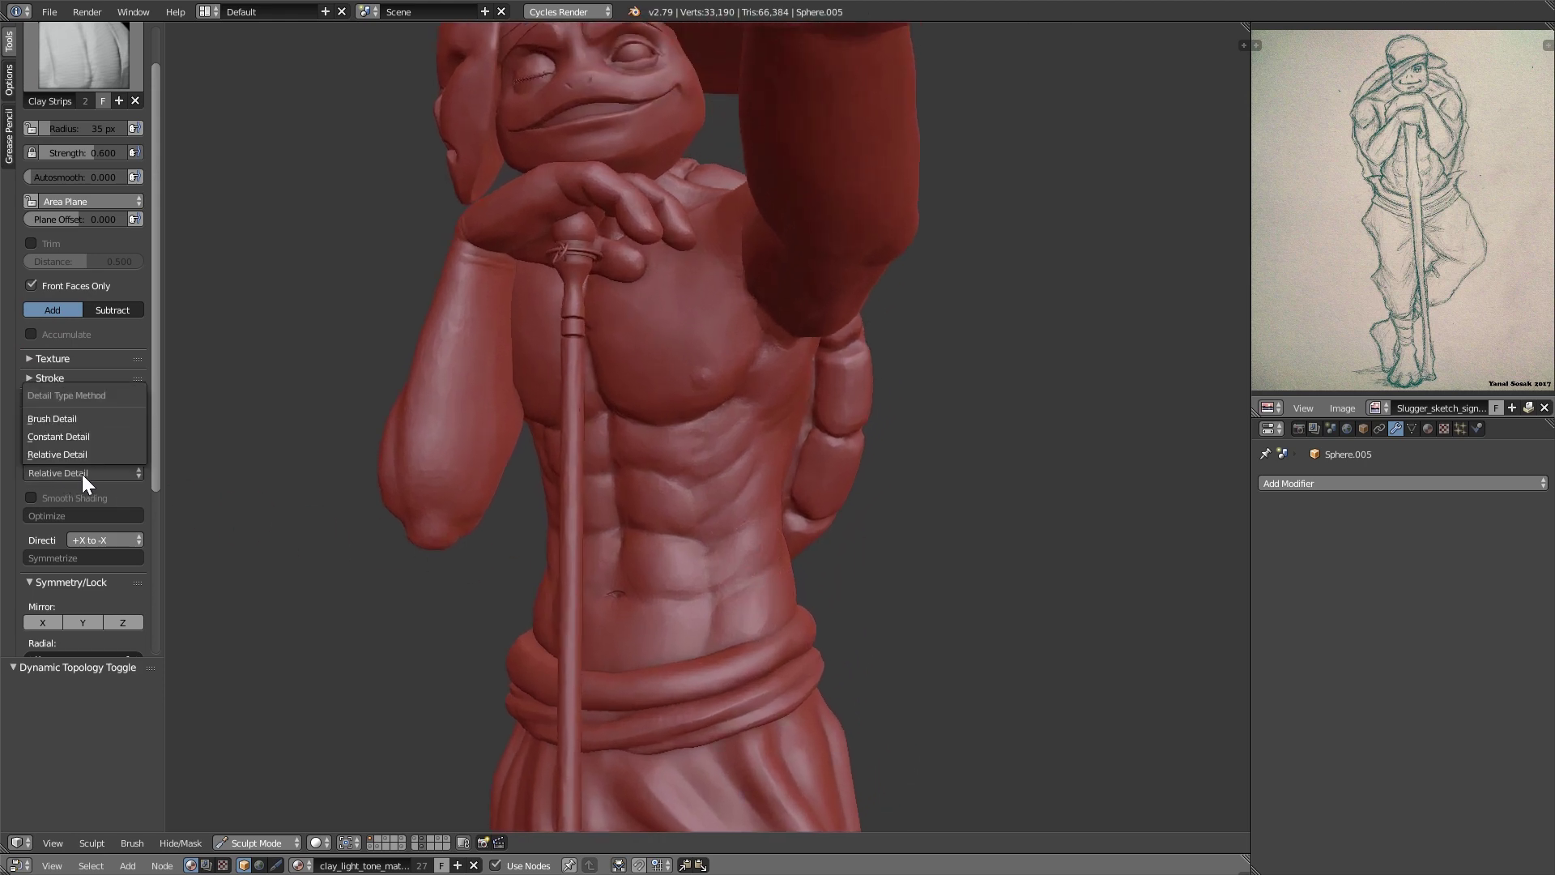
click(81, 474)
click(86, 471)
click(76, 470)
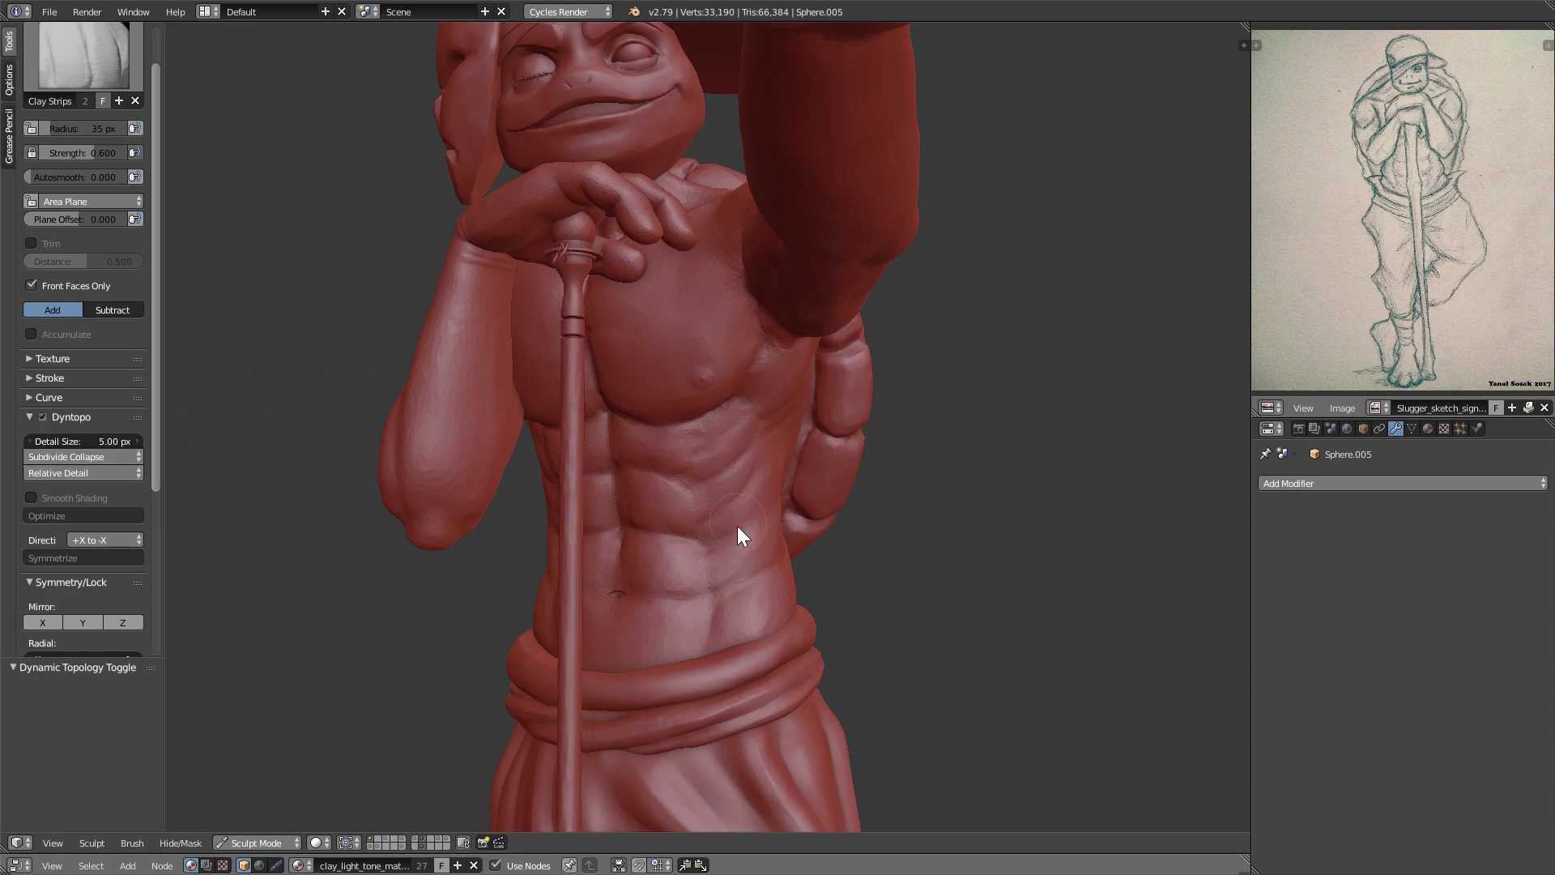
scroll(737, 526, up, 4)
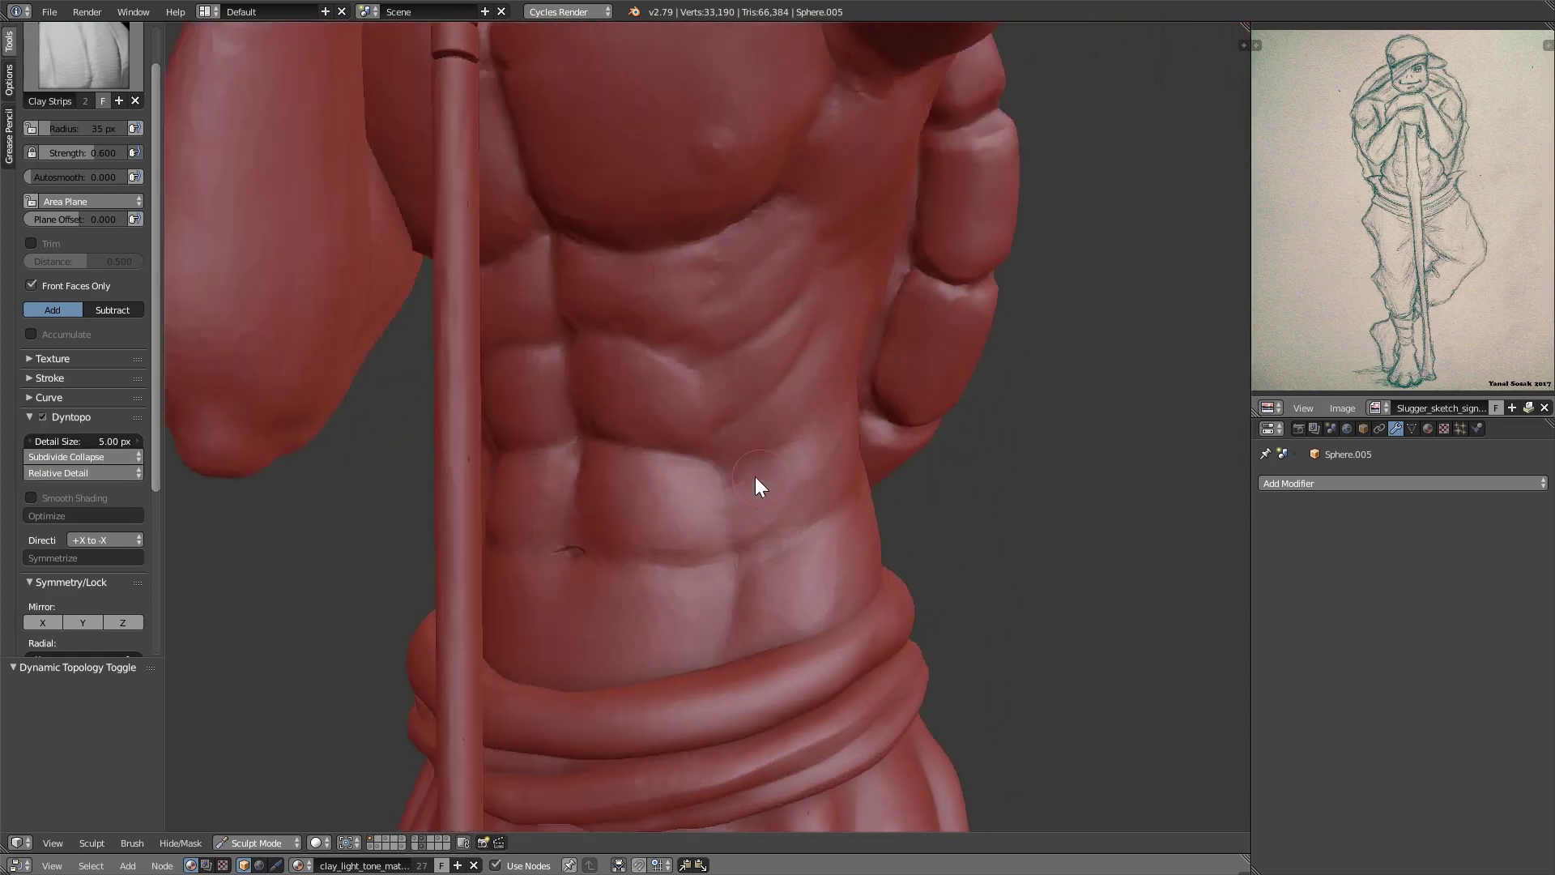
Examine the torso's abdominal muscles and waist from several distances and angles
scroll(749, 527, up, 3)
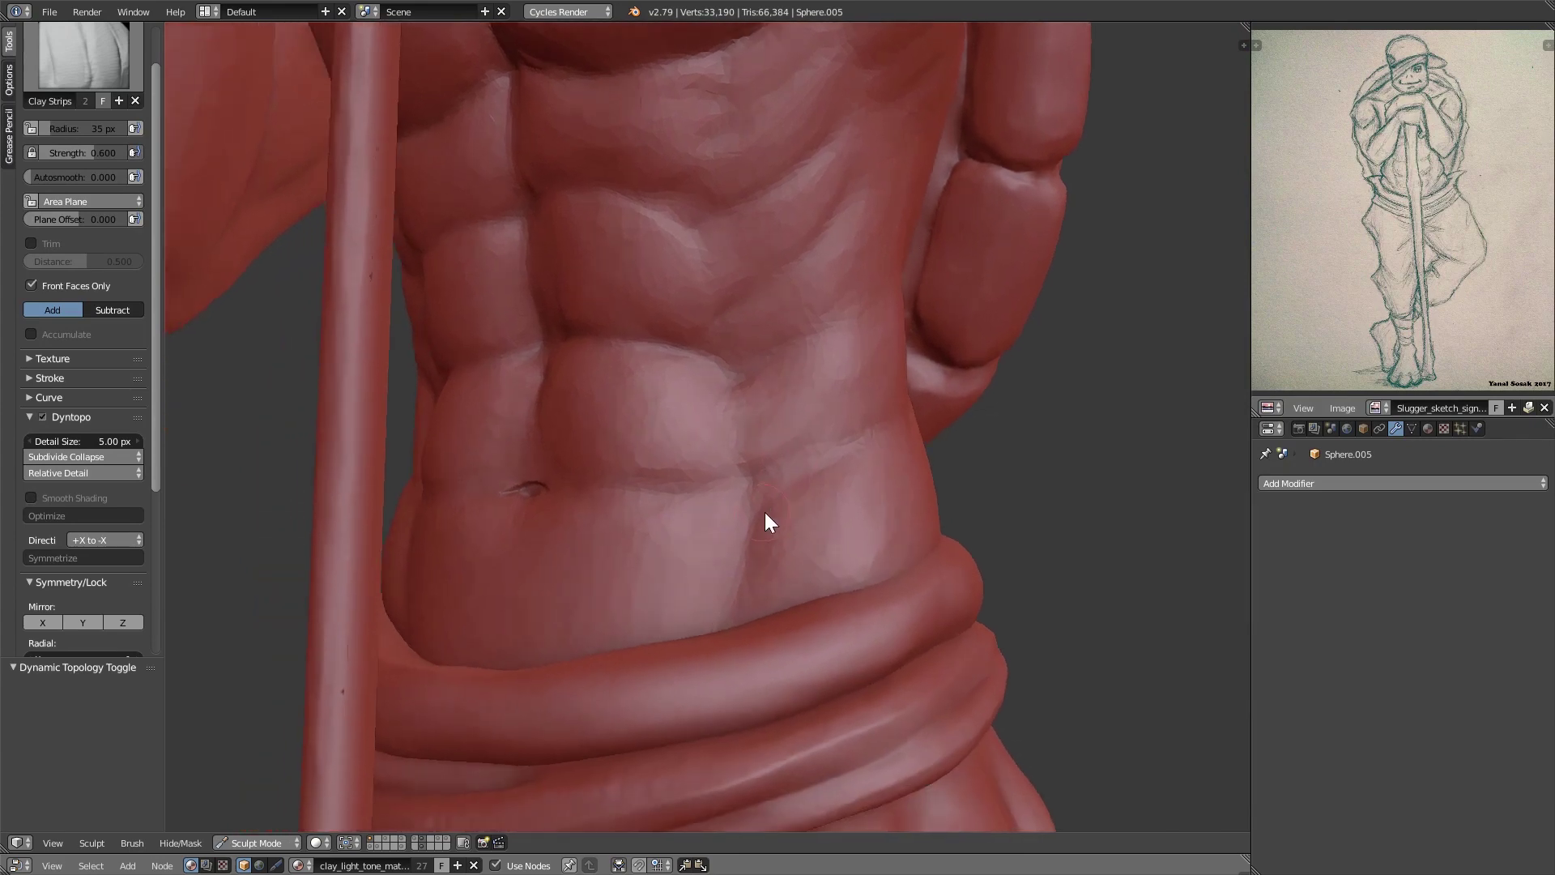
middle_drag(764, 512, 757, 548)
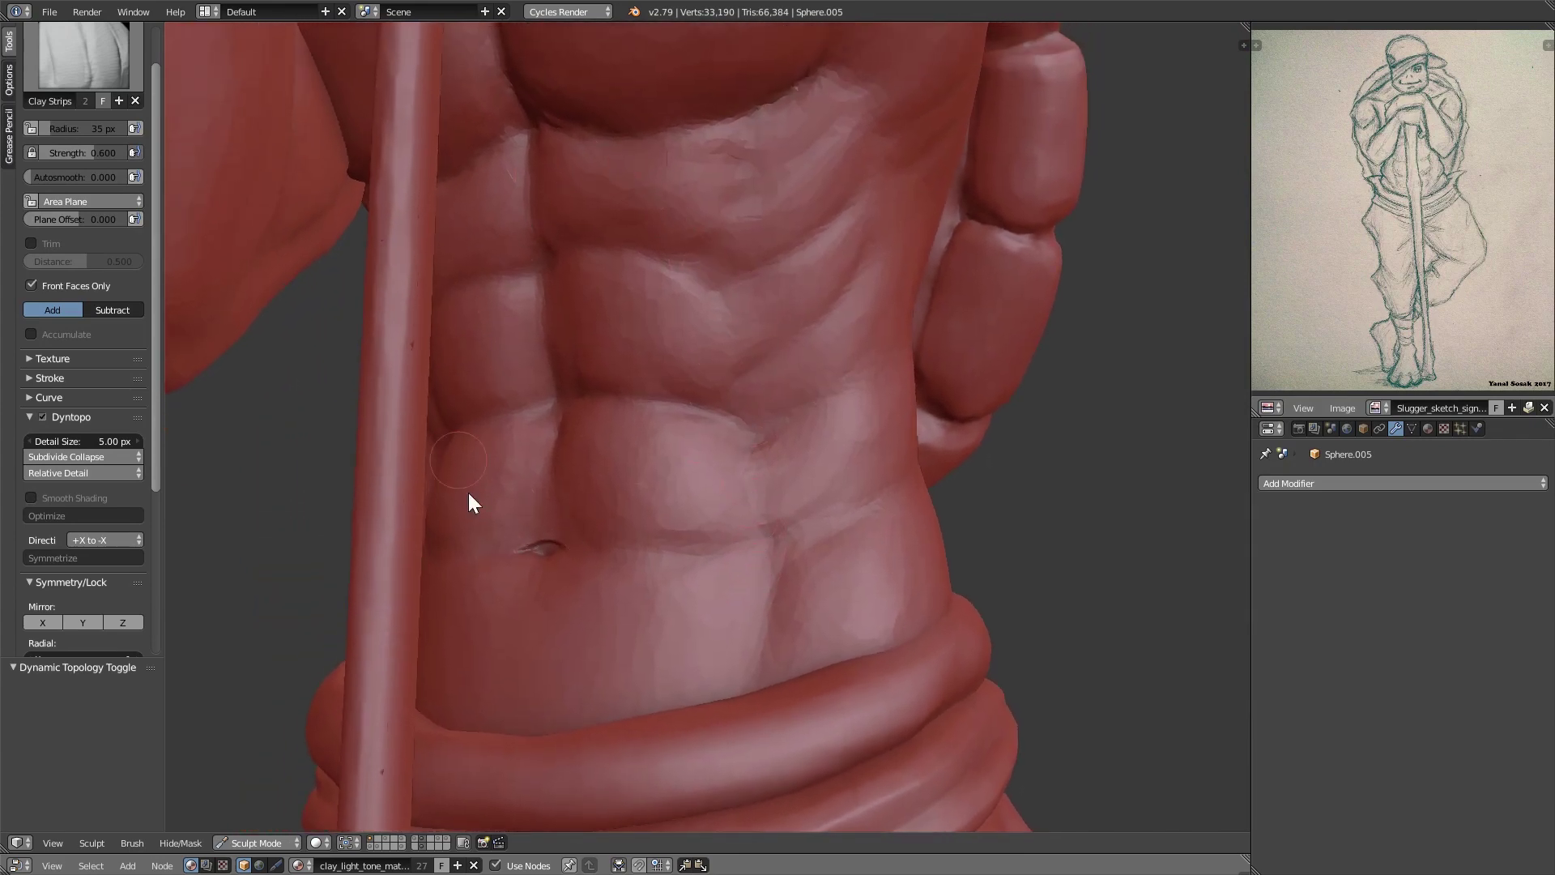
scroll(665, 421, down, 3)
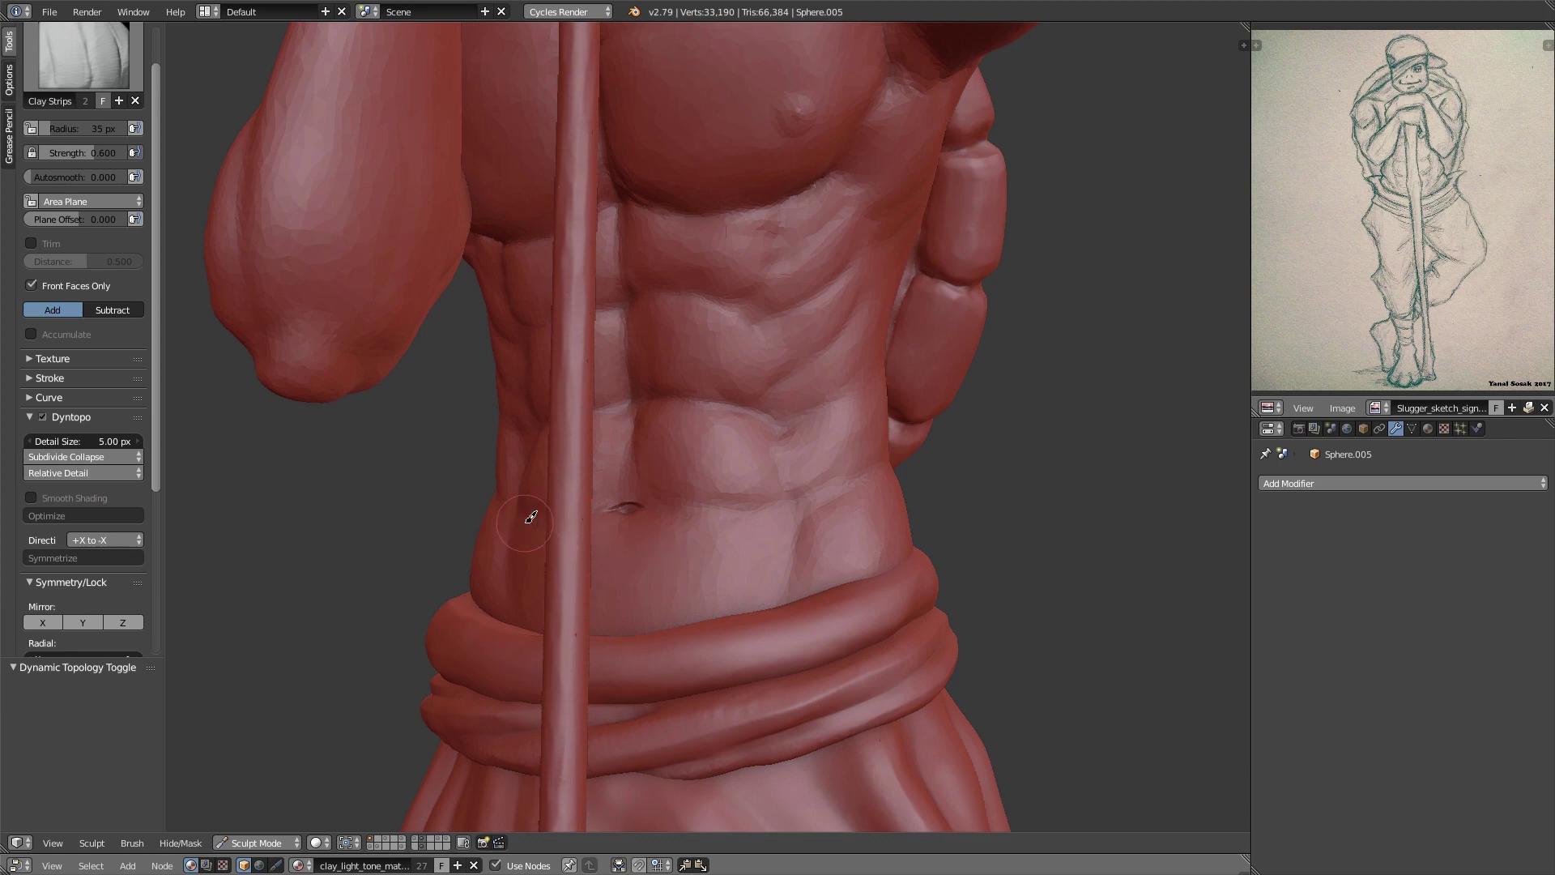
drag(527, 522, 645, 524)
mouse_move(752, 609)
mouse_down()
mouse_move(606, 639)
mouse_move(530, 512)
mouse_up()
drag(644, 487, 792, 501)
mouse_move(741, 409)
mouse_down()
mouse_move(863, 301)
mouse_move(747, 330)
mouse_up()
shift+middle_drag(788, 552, 781, 489)
scroll(781, 489, up, 1)
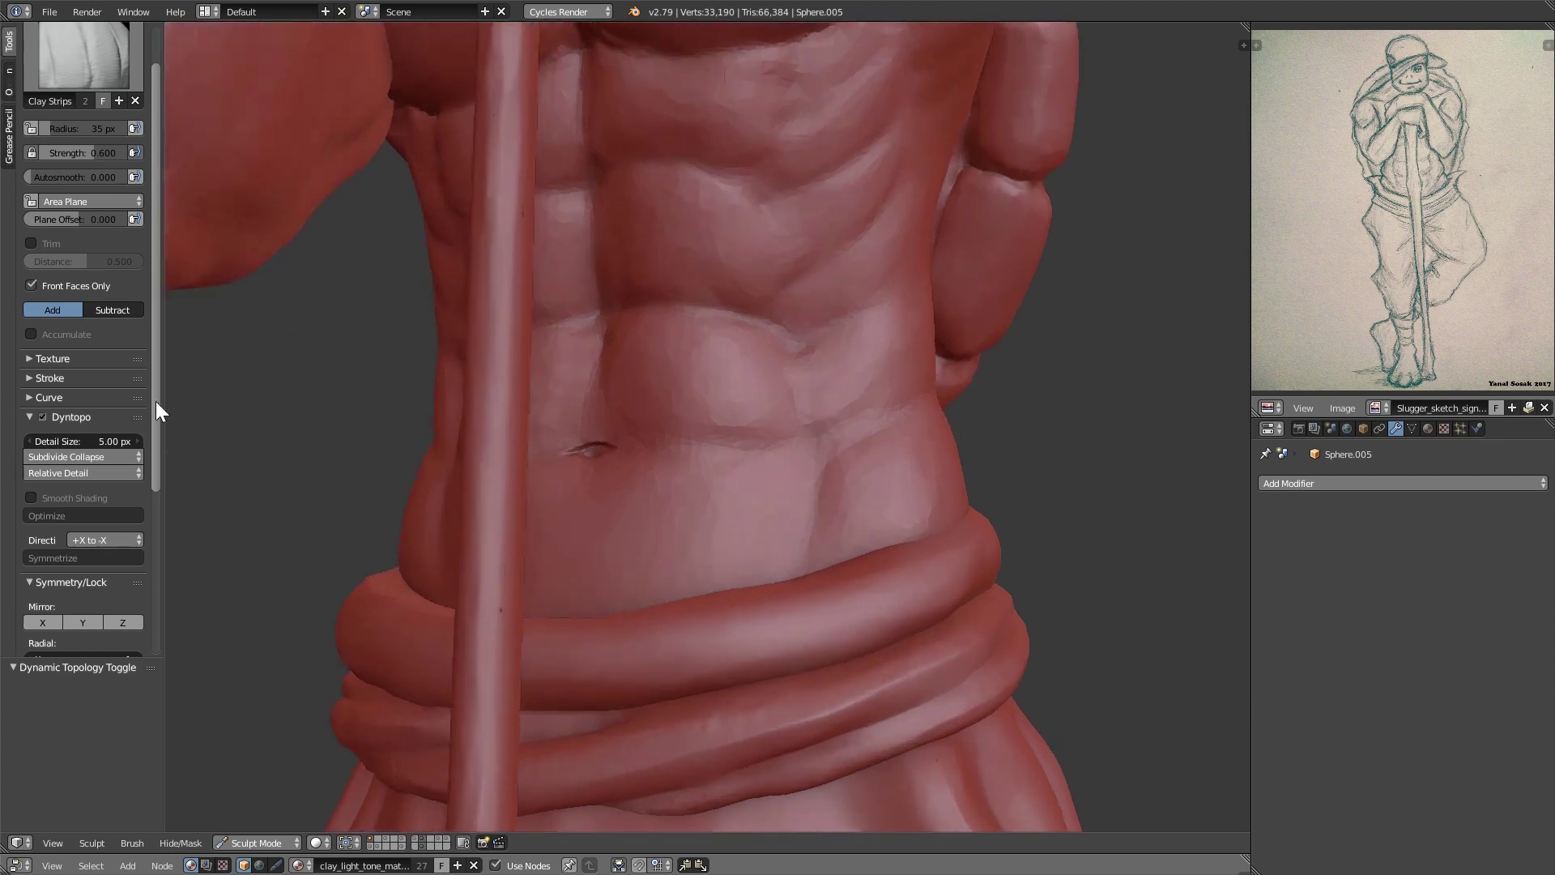
Switch the sculpt brush to Pinch/Magnify for working on the crease beside the navel
scroll(156, 405, up, 3)
click(83, 95)
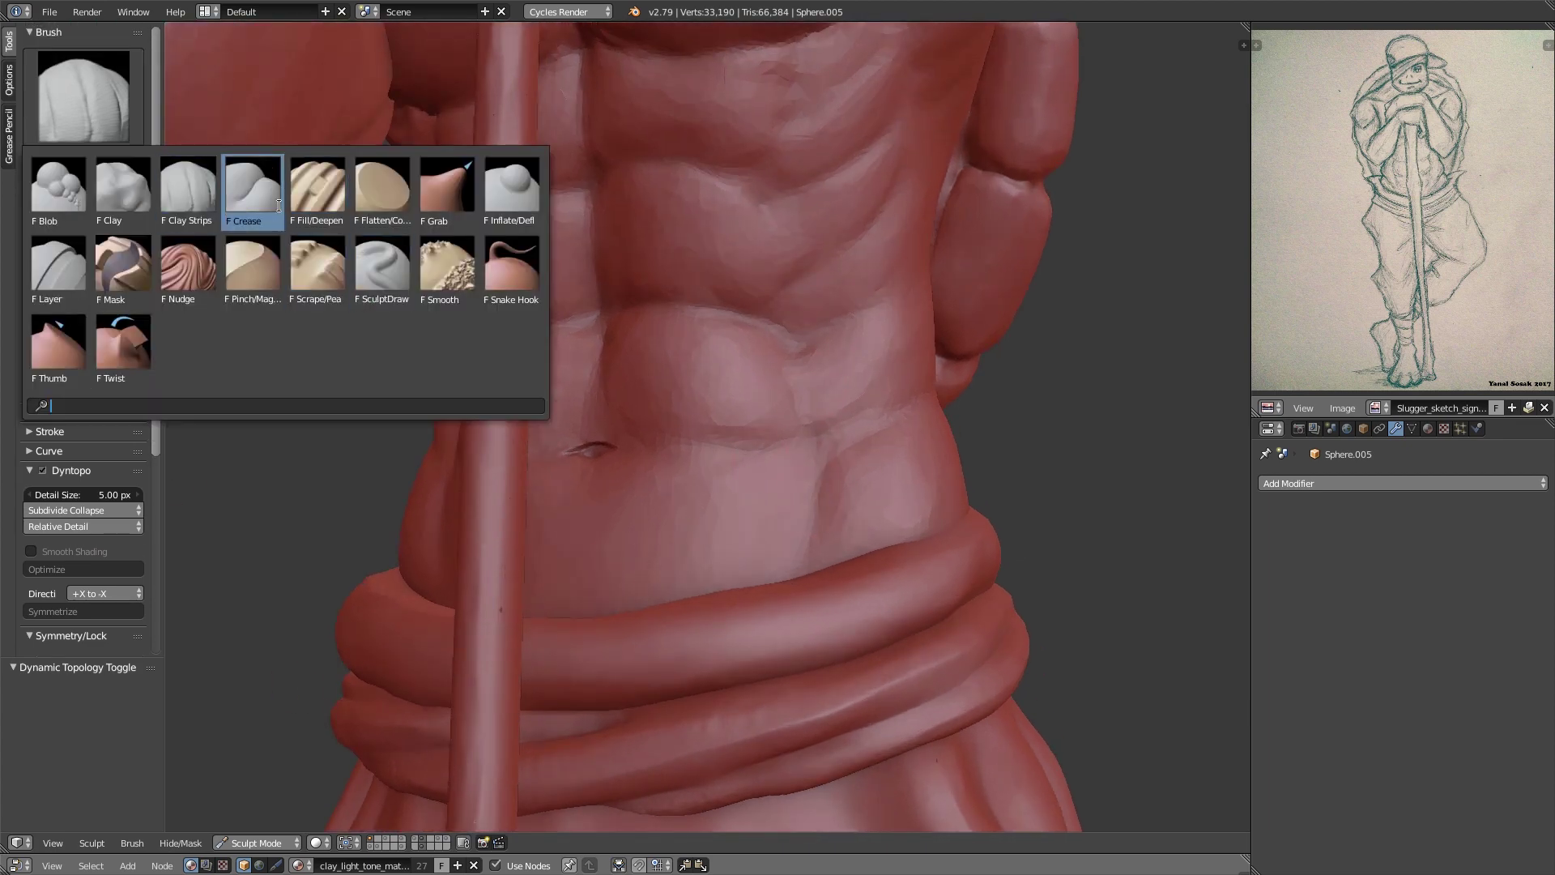
click(188, 188)
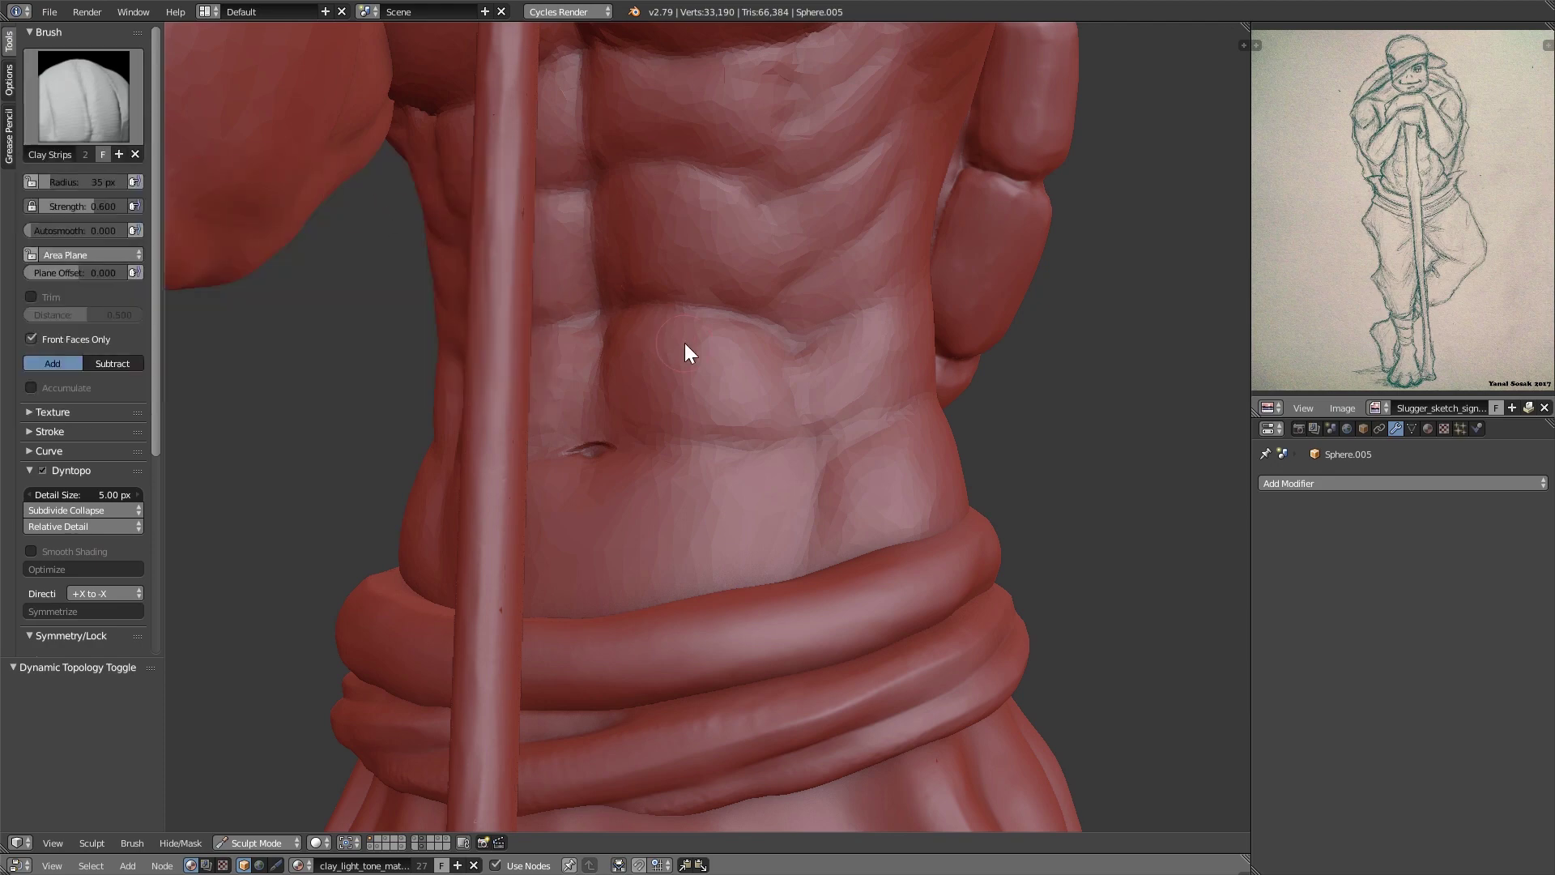
key(p)
mouse_move(741, 511)
shift+middle_down()
mouse_move(735, 429)
mouse_move(754, 564)
mouse_move(748, 504)
shift+middle_up()
scroll(771, 459, up, 2)
ctrl+middle_drag(758, 574, 742, 502)
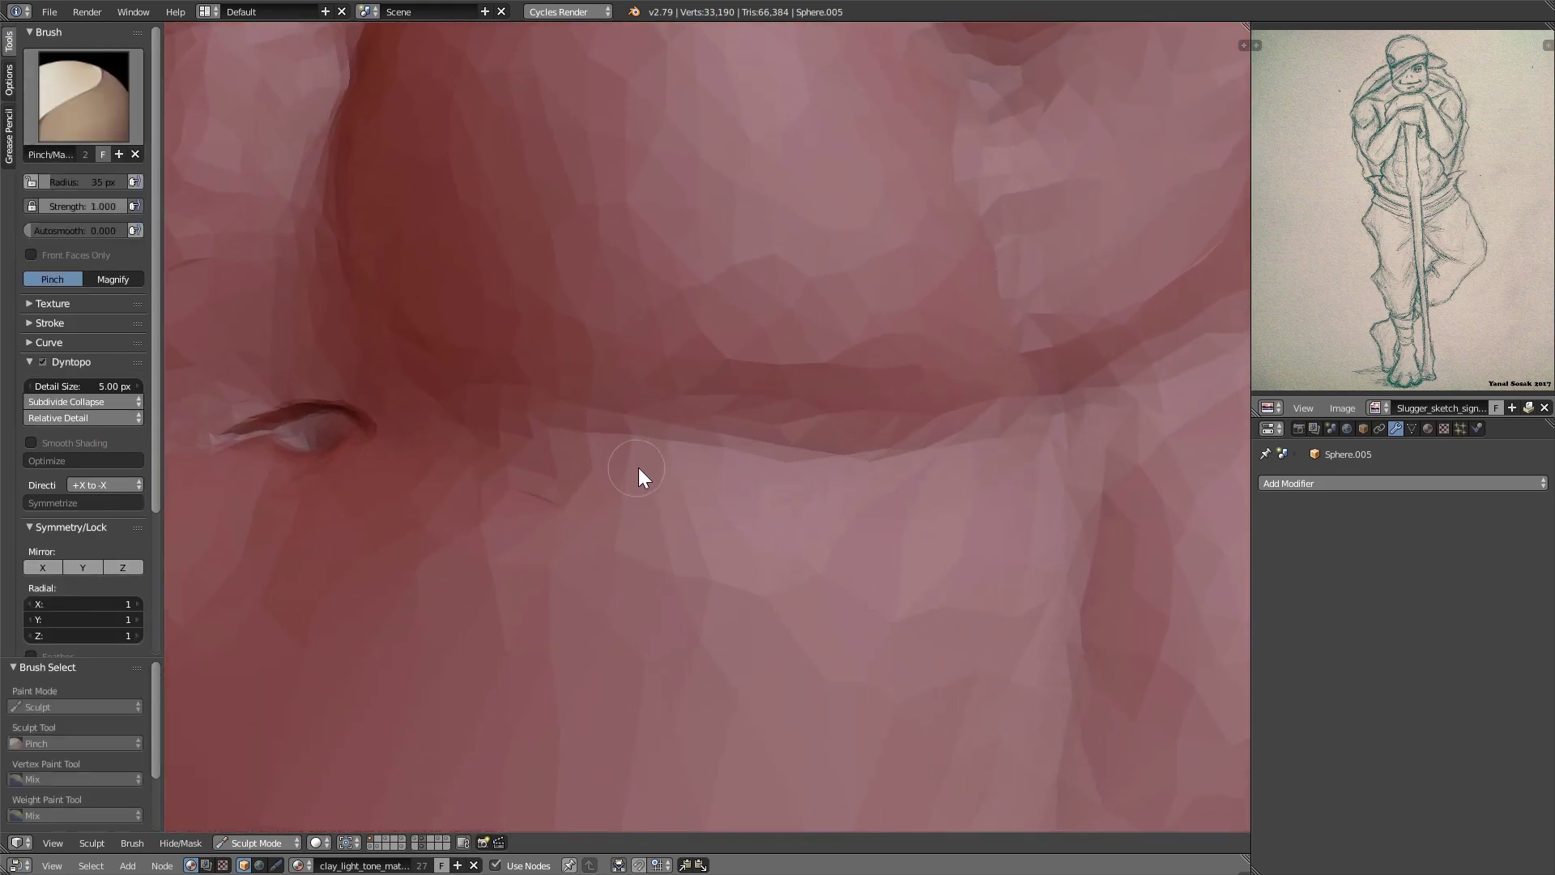
Try Pinch strokes along the crease beside the navel in wireframe display, using brush radii of 155 px and 121 px
key(z)
key(f)
click(716, 480)
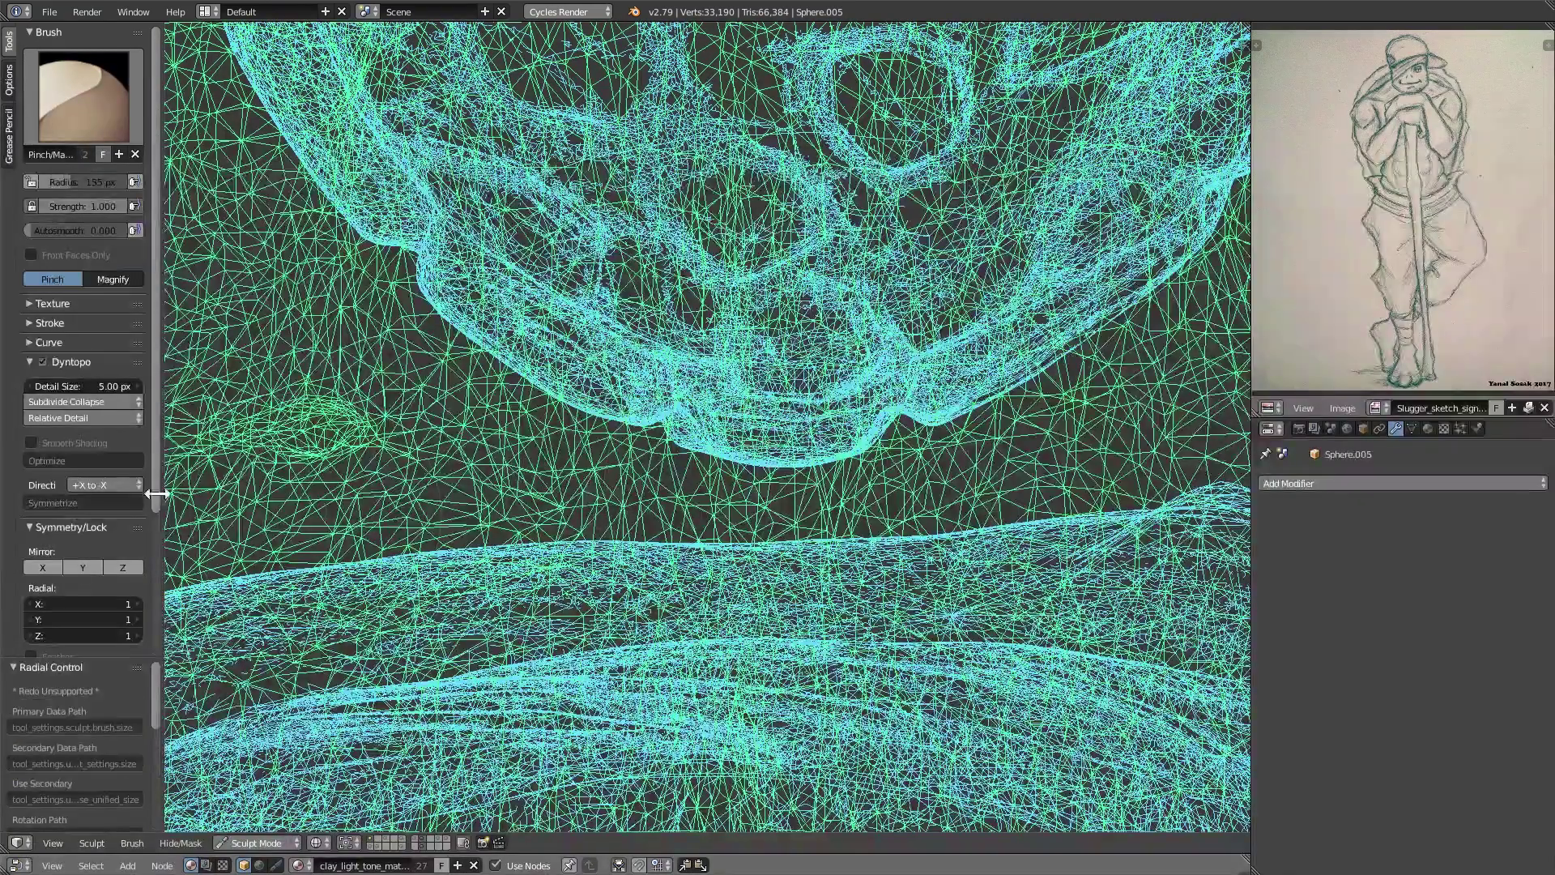
mouse_move(421, 434)
mouse_down()
mouse_move(610, 455)
mouse_move(979, 453)
mouse_move(597, 451)
mouse_move(771, 444)
mouse_move(842, 421)
mouse_up()
scroll(842, 438, down, 6)
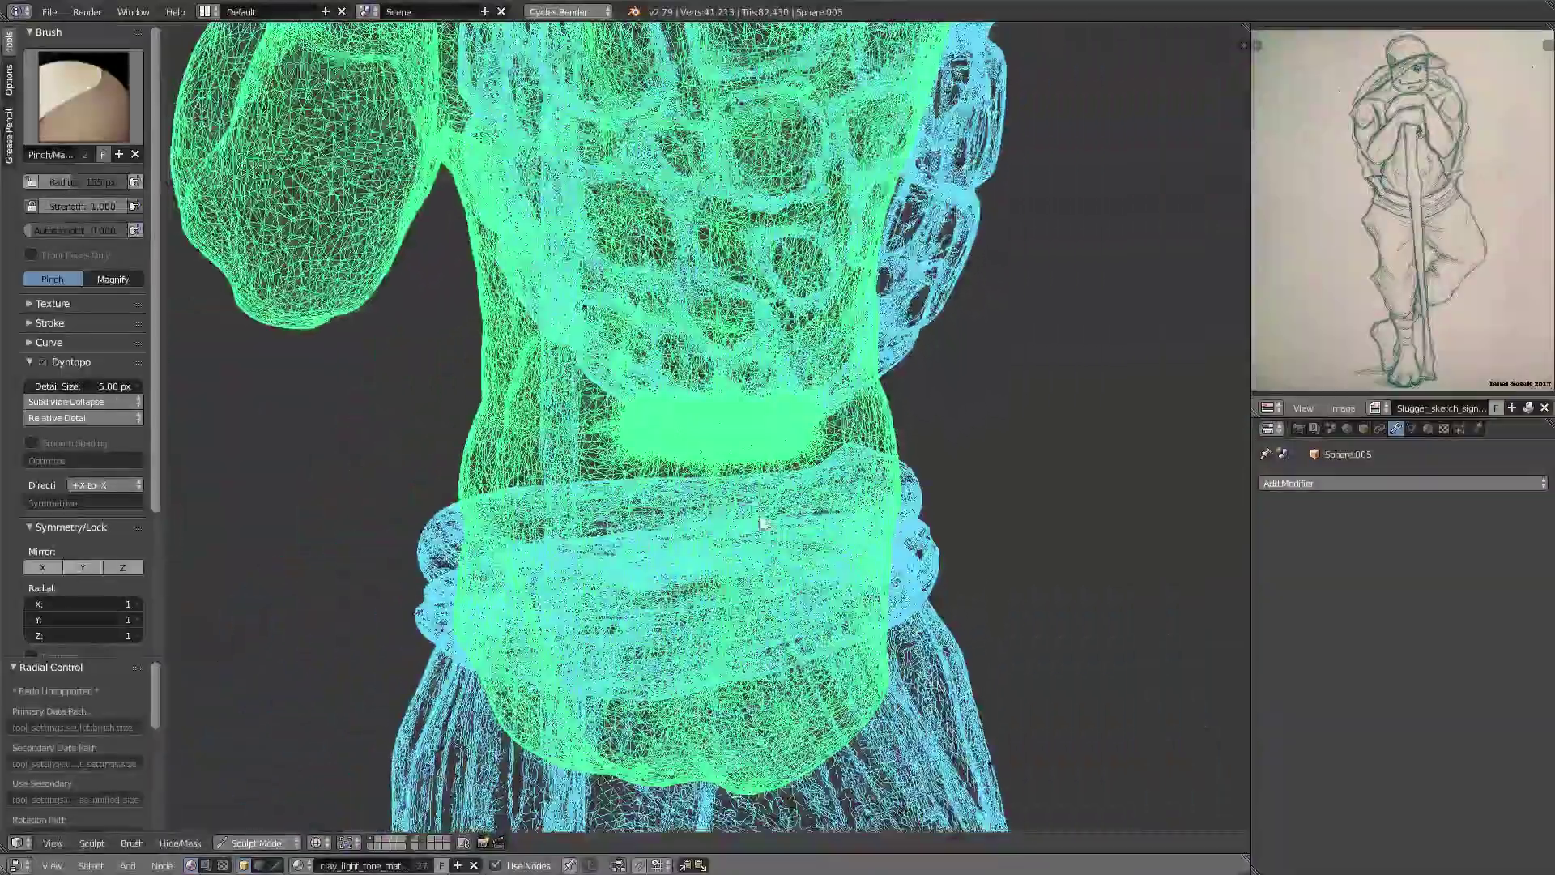
key(f)
click(690, 494)
mouse_move(615, 466)
mouse_down()
mouse_move(706, 463)
mouse_move(673, 458)
mouse_move(674, 422)
mouse_move(697, 478)
mouse_move(774, 431)
mouse_move(910, 455)
mouse_up()
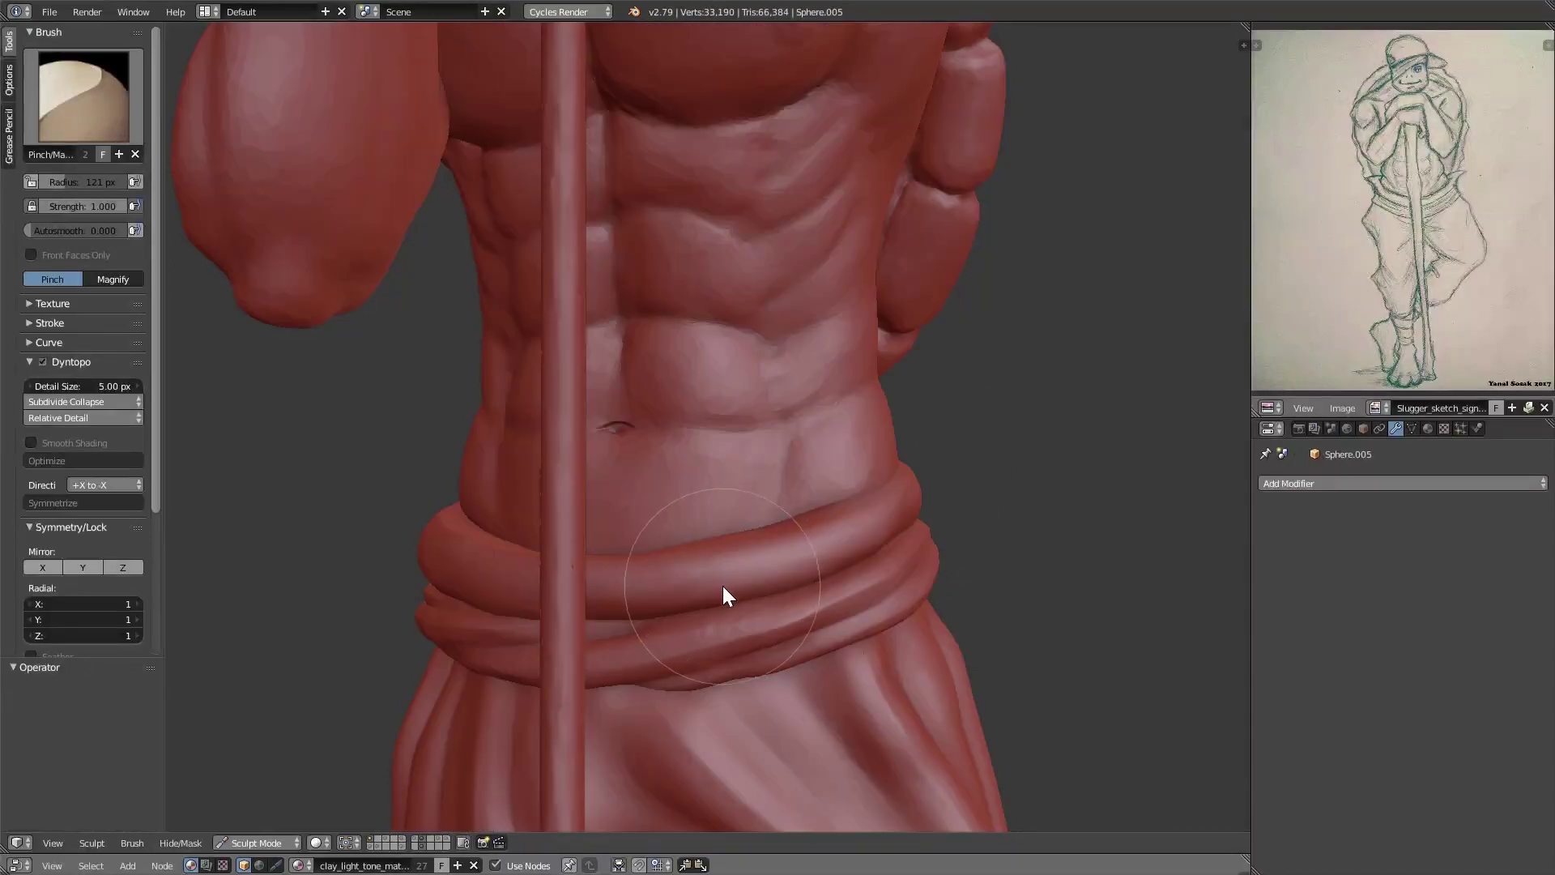
Pinch the crease between the navel and the flank with a brush radius of 170 px
scroll(723, 597, up, 2)
scroll(705, 599, up, 6)
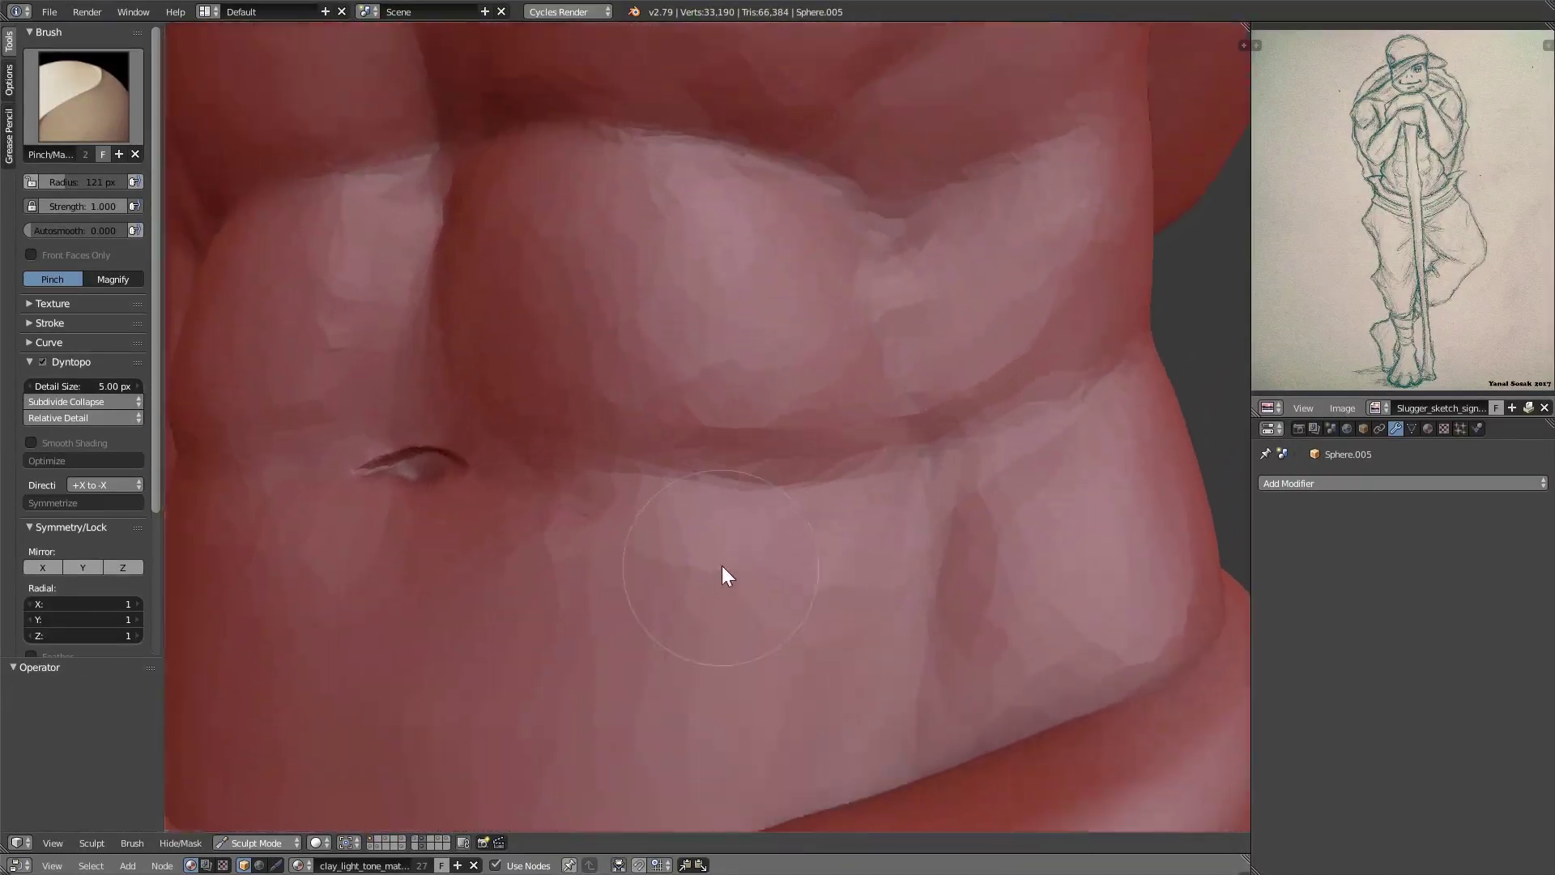
key(f)
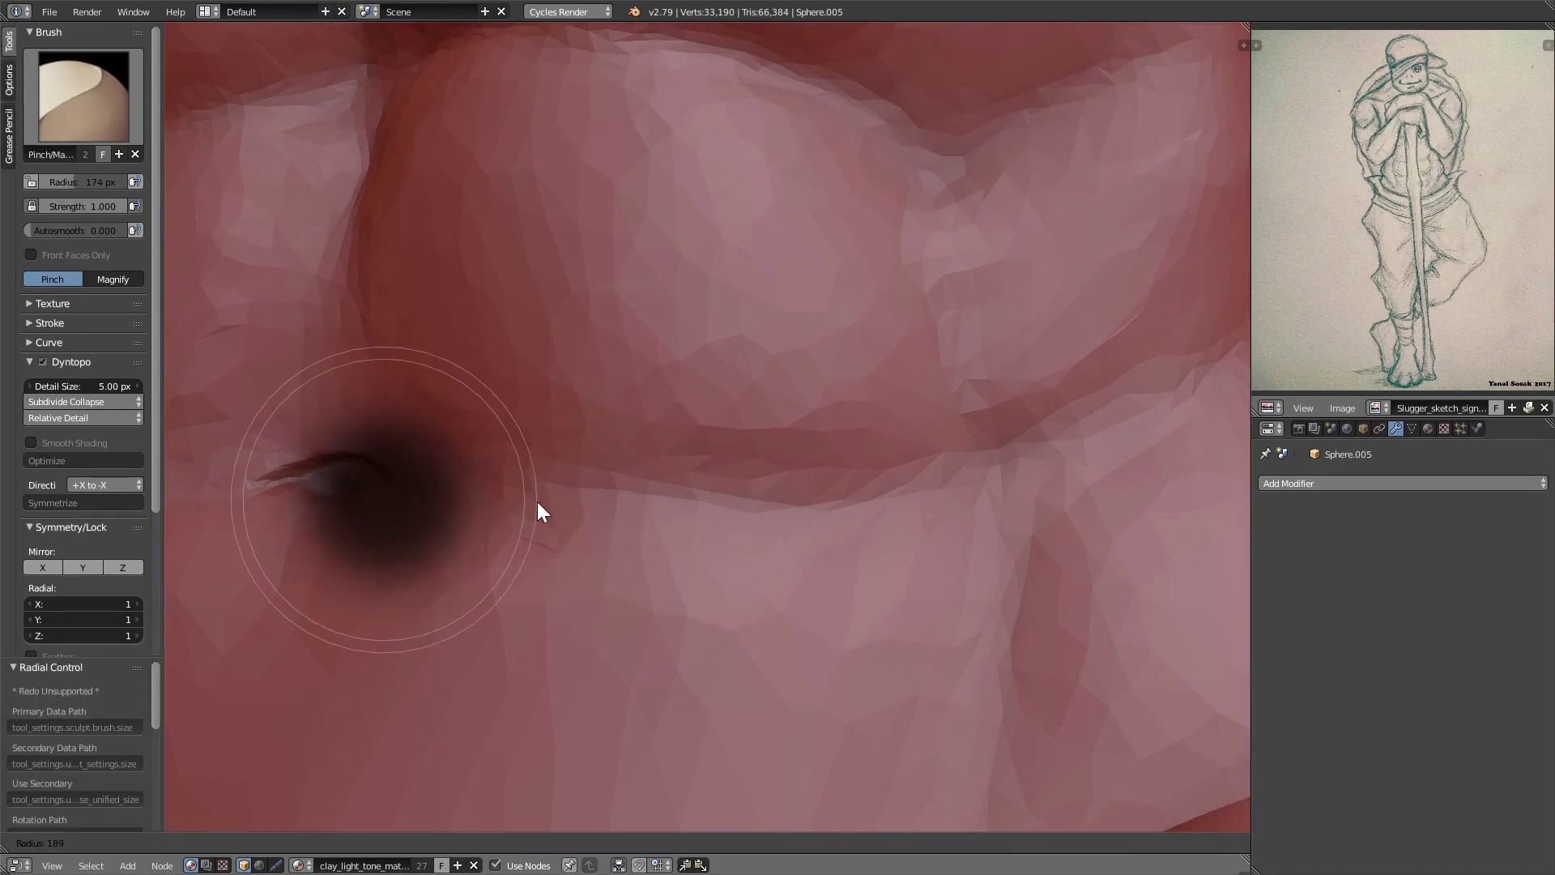
click(504, 496)
key(f)
click(512, 486)
mouse_move(502, 481)
mouse_down()
mouse_move(774, 485)
mouse_move(462, 480)
mouse_move(955, 465)
mouse_up()
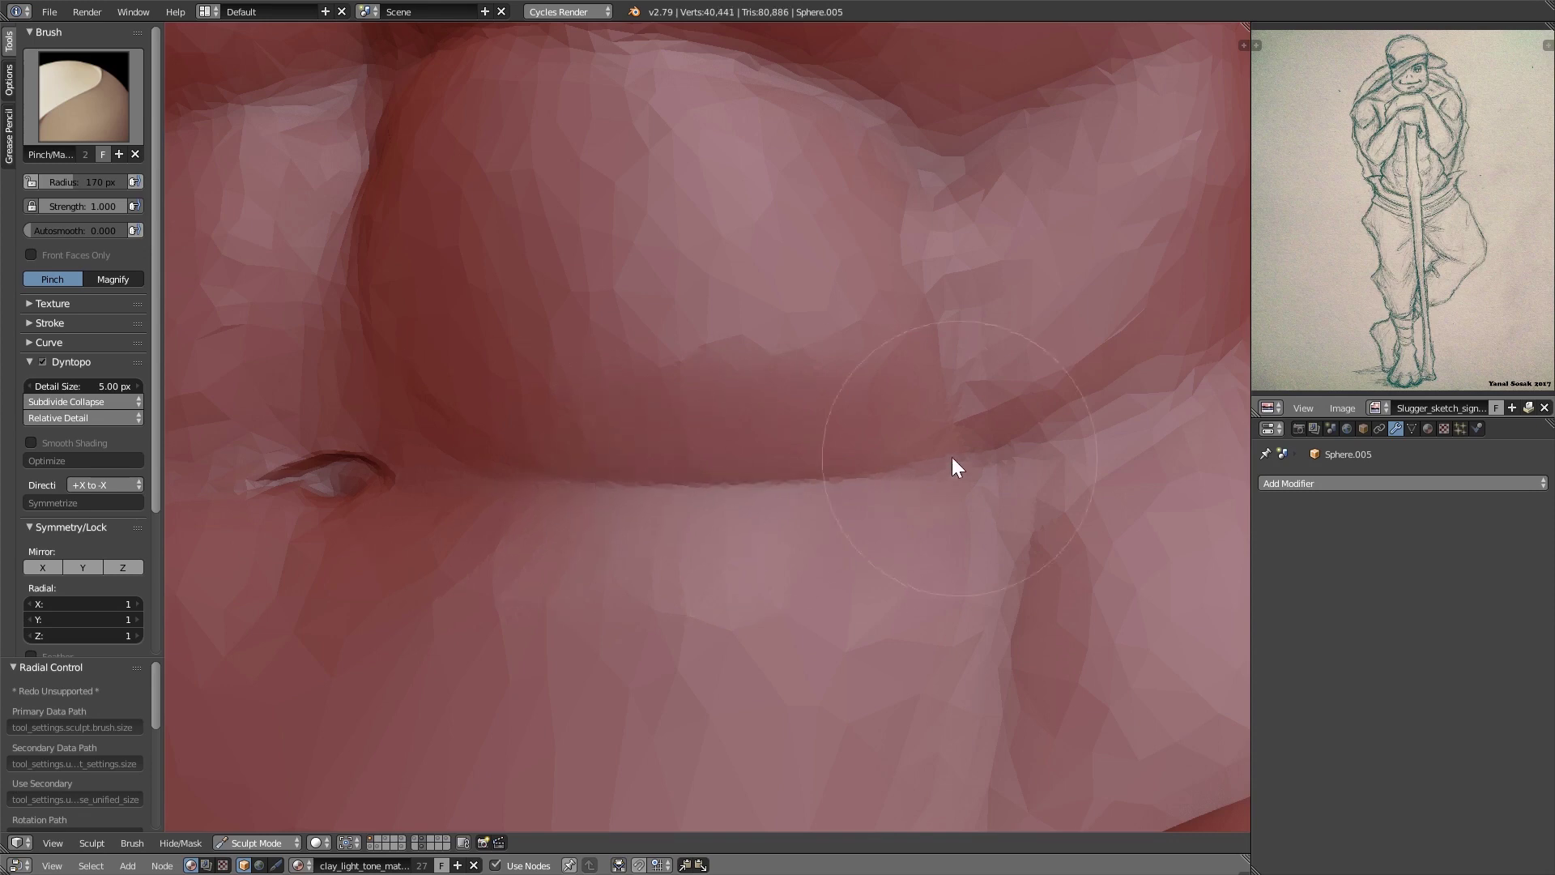
Switch to the Scrape/Peaks brush and reduce its radius to about 51 px
scroll(873, 483, down, 3)
scroll(873, 483, down, 3)
shift+middle_drag(778, 567, 801, 530)
scroll(770, 492, up, 1)
key(shift+4)
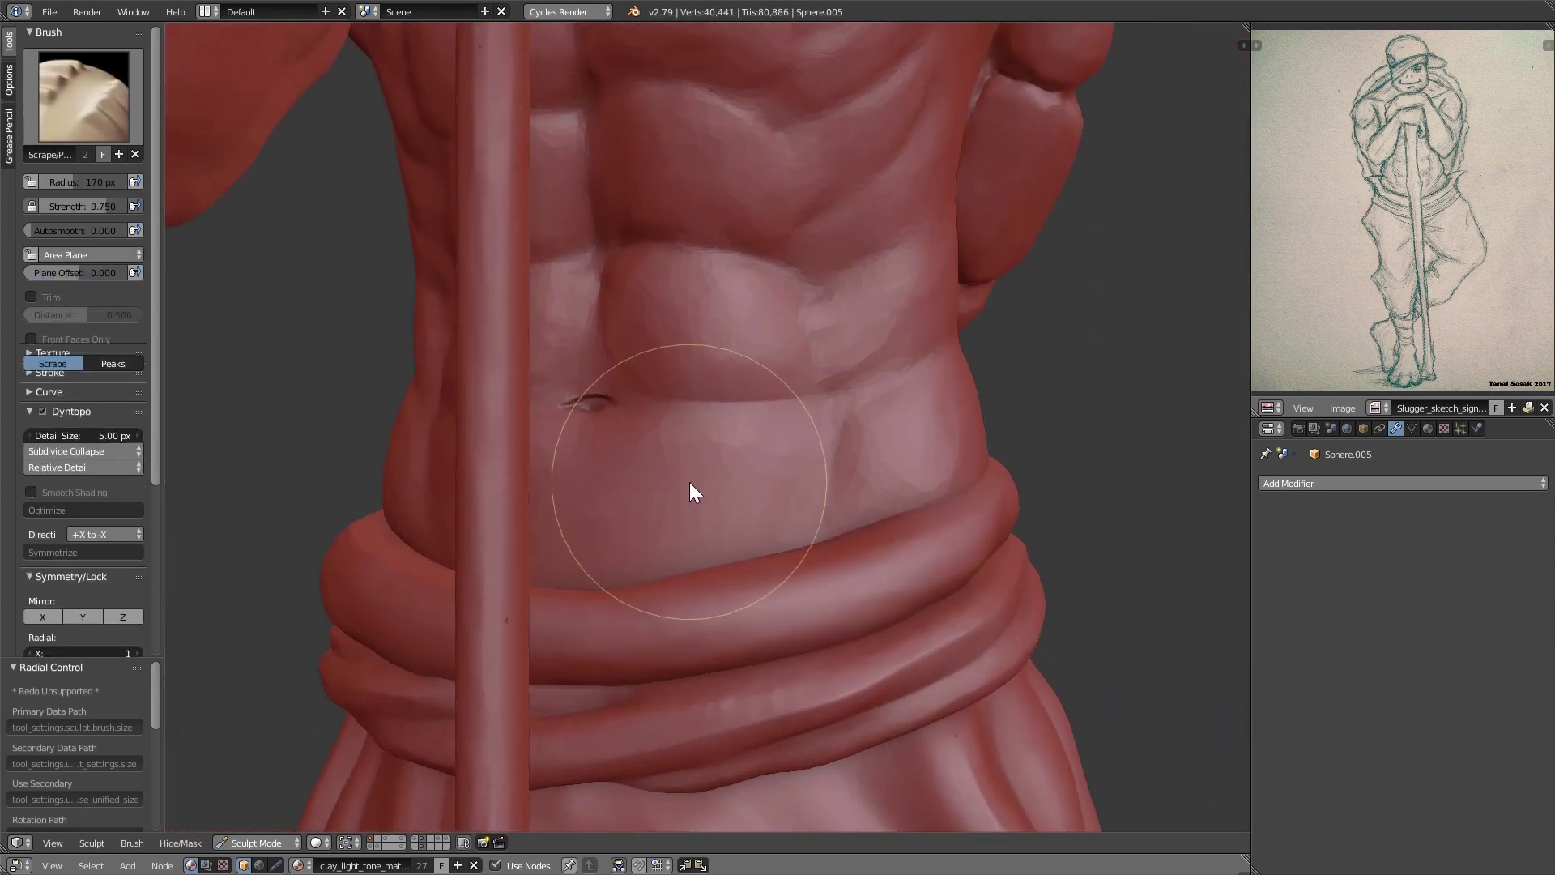
key(f)
click(640, 484)
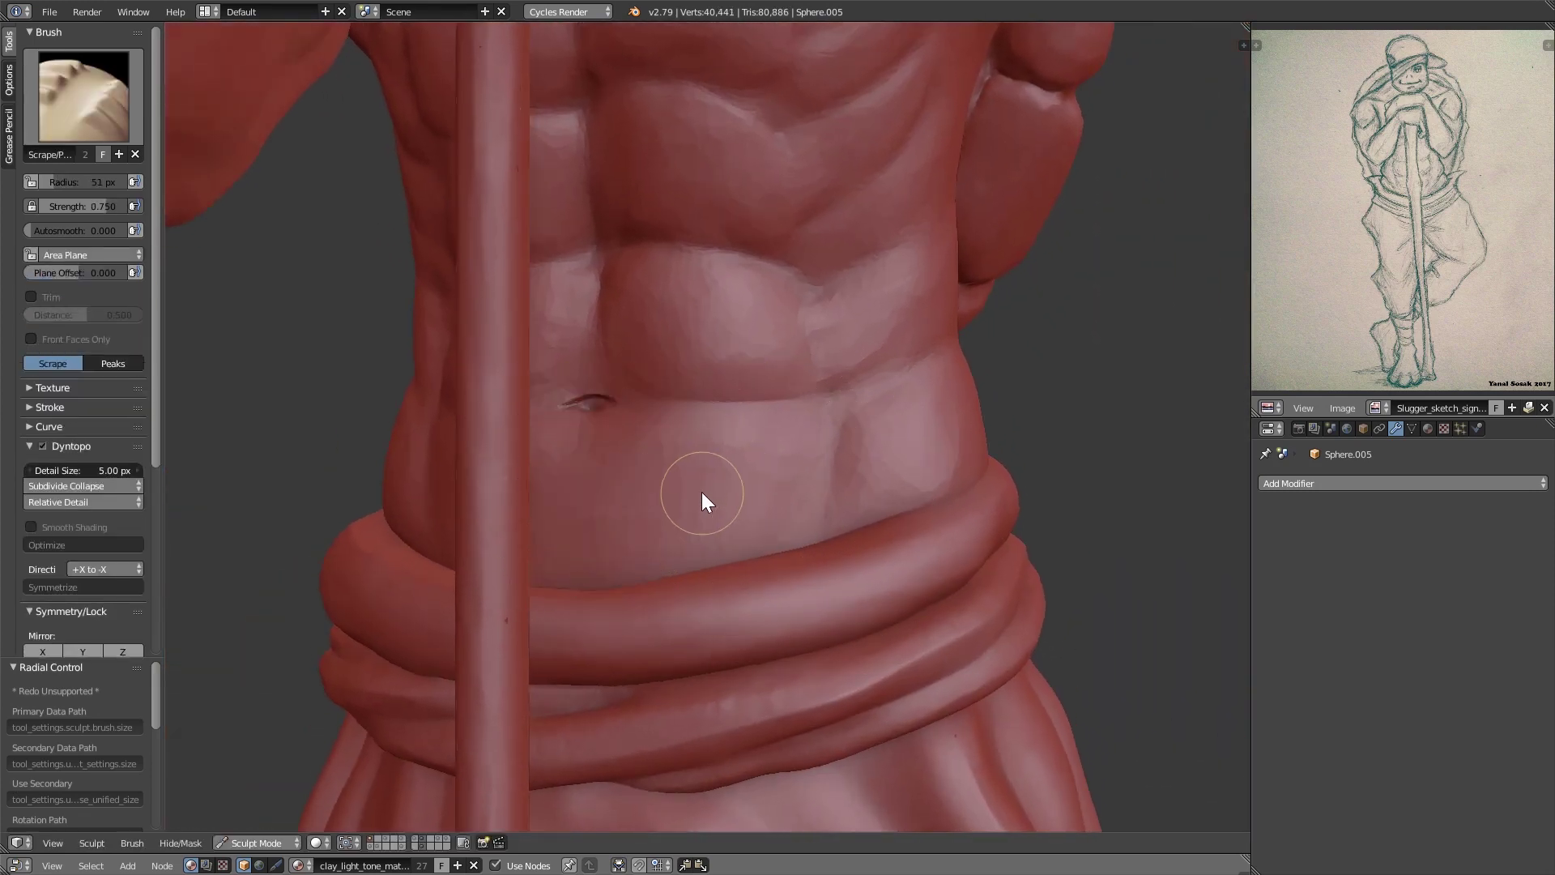
key(f)
click(699, 476)
Scrape the lower belly between the navel and the belt at a 50 px radius, then set the radius to 60 px
mouse_move(731, 484)
middle_down()
mouse_move(711, 532)
mouse_move(711, 483)
middle_up()
key(f)
click(665, 471)
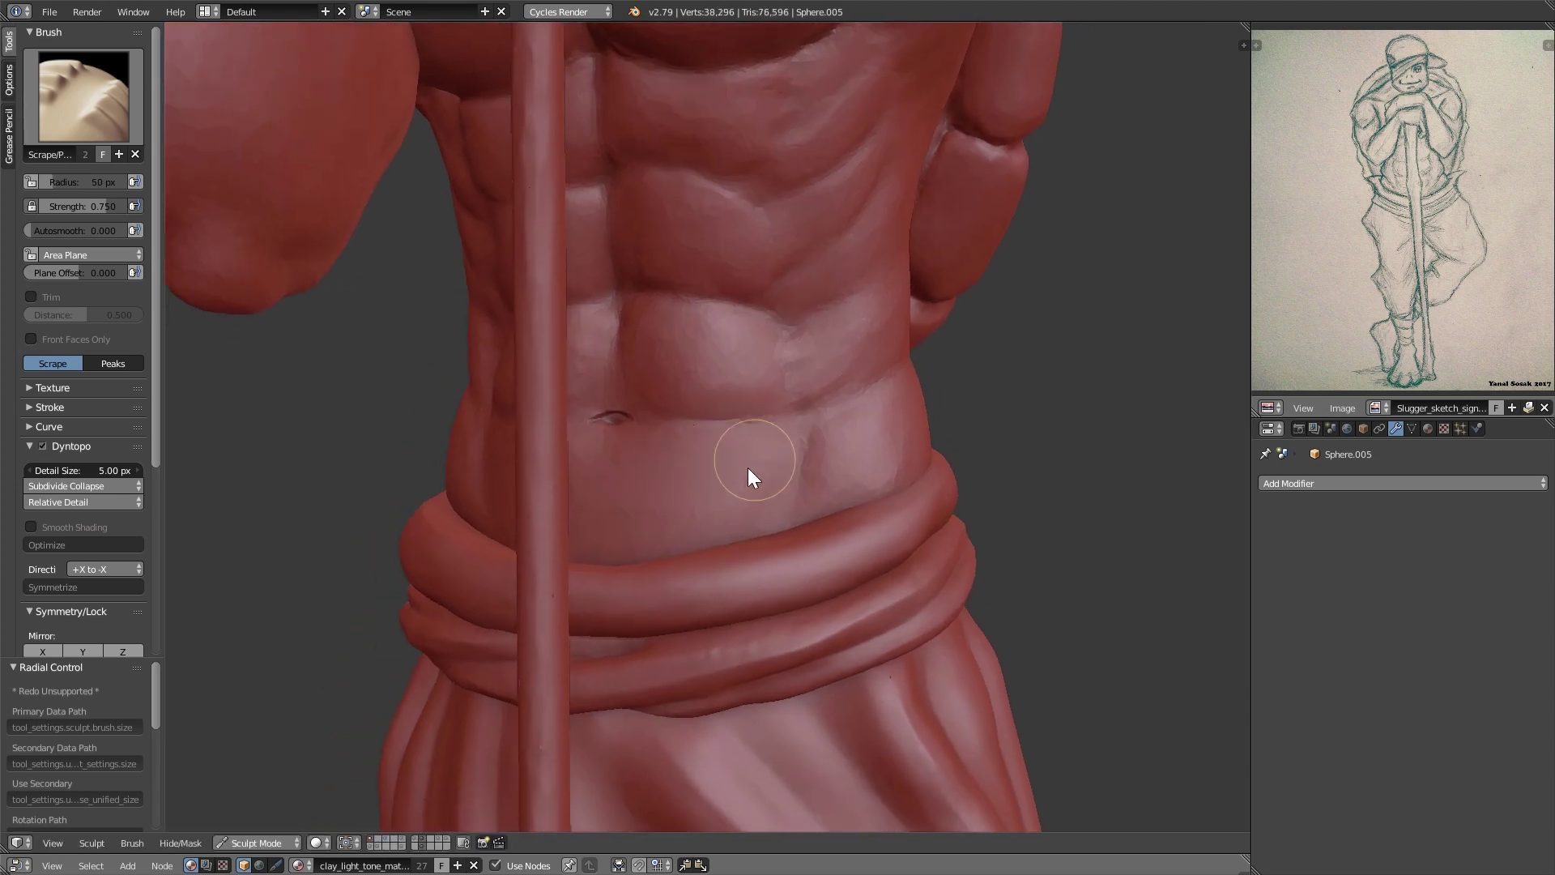
drag(747, 468, 586, 523)
key(f)
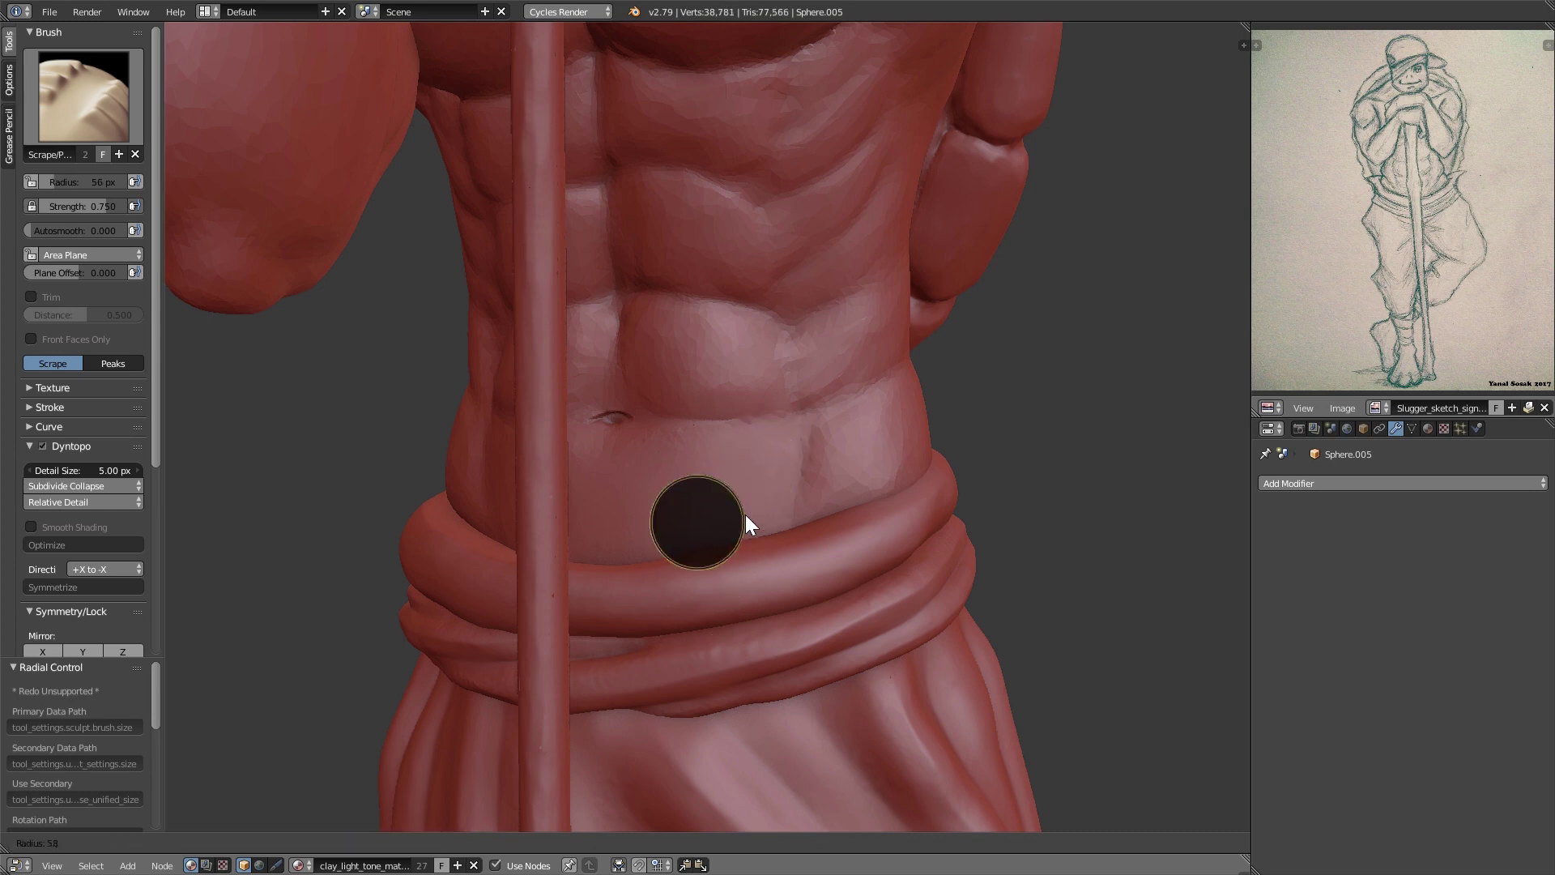
click(741, 539)
drag(717, 532, 755, 523)
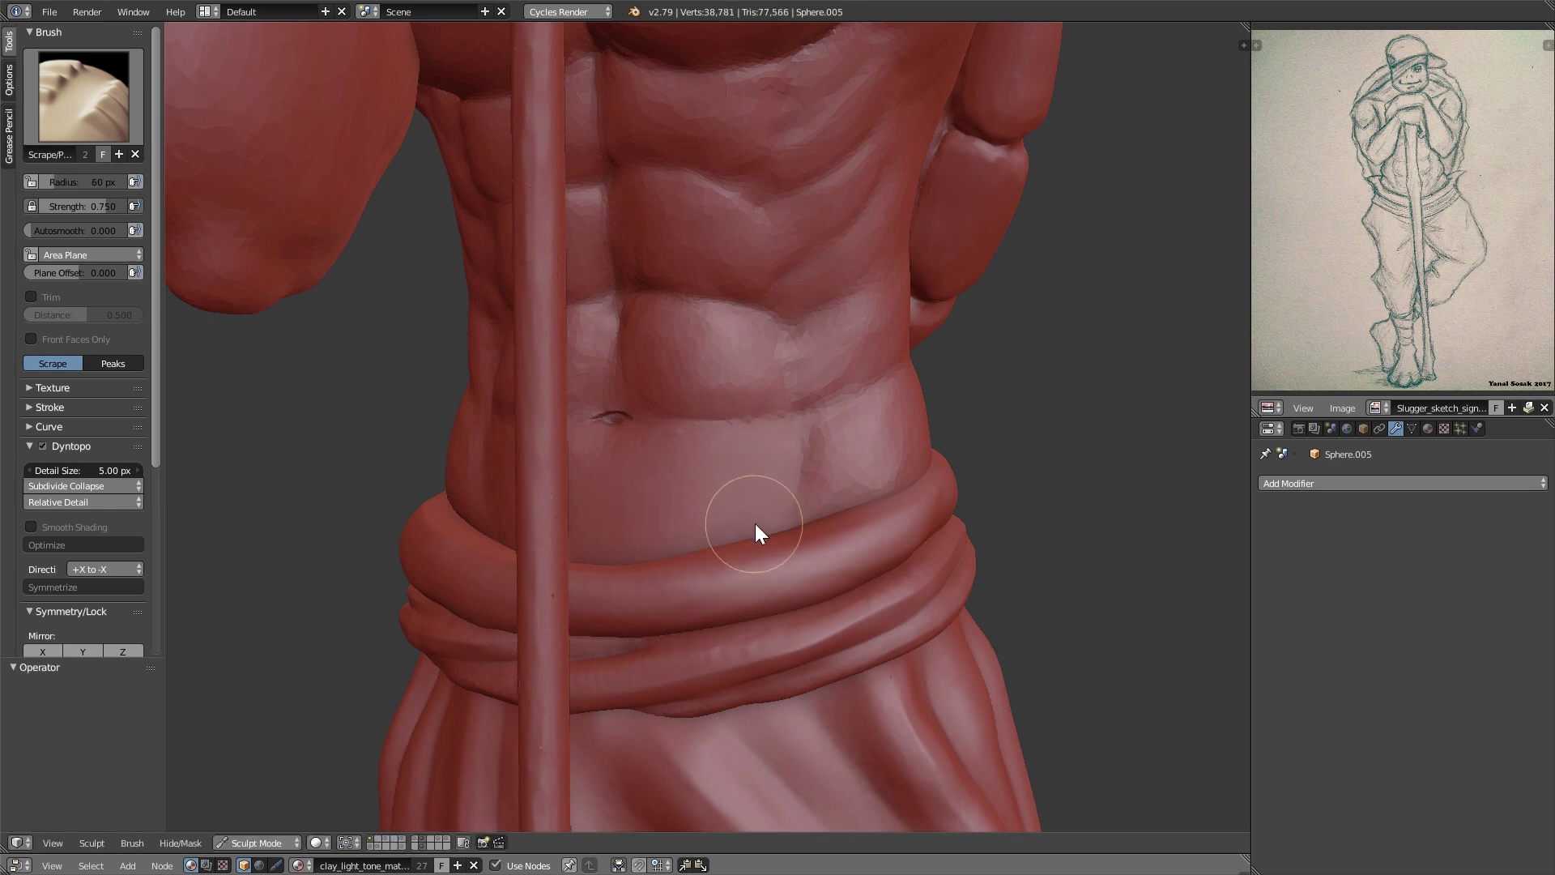
Check the mesh density of the sculpted abdomen in wireframe display
mouse_move(756, 526)
middle_down()
mouse_move(699, 570)
mouse_move(691, 609)
mouse_move(731, 460)
middle_up()
scroll(721, 567, down, 2)
scroll(731, 460, down, 5)
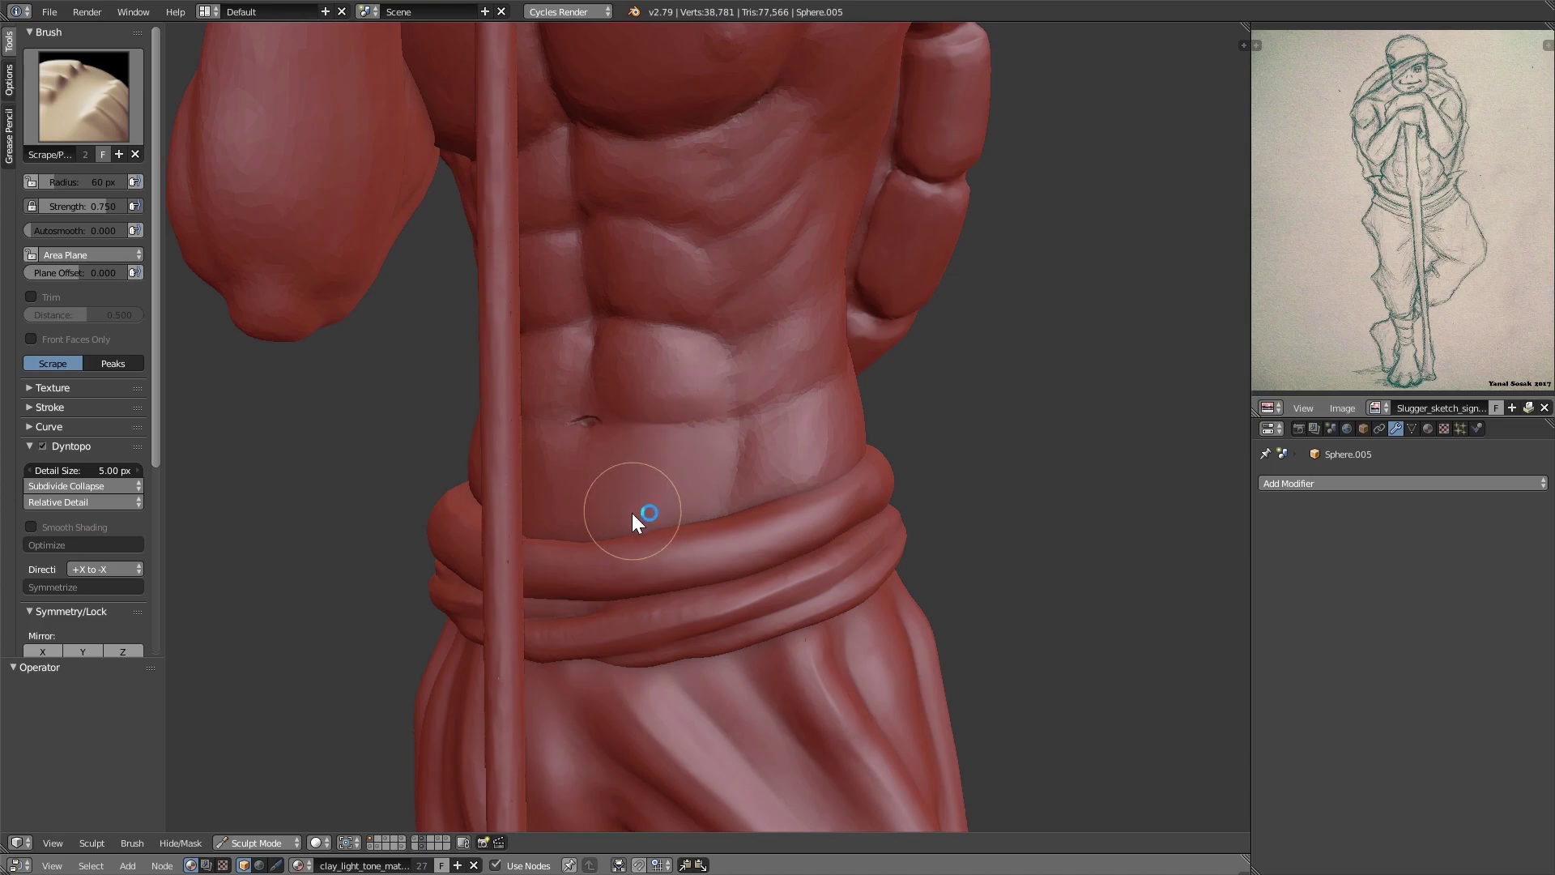
key(z)
mouse_move(659, 554)
ctrl+middle_down()
mouse_move(684, 521)
mouse_move(670, 526)
mouse_move(684, 481)
mouse_move(715, 551)
mouse_move(597, 447)
ctrl+middle_up()
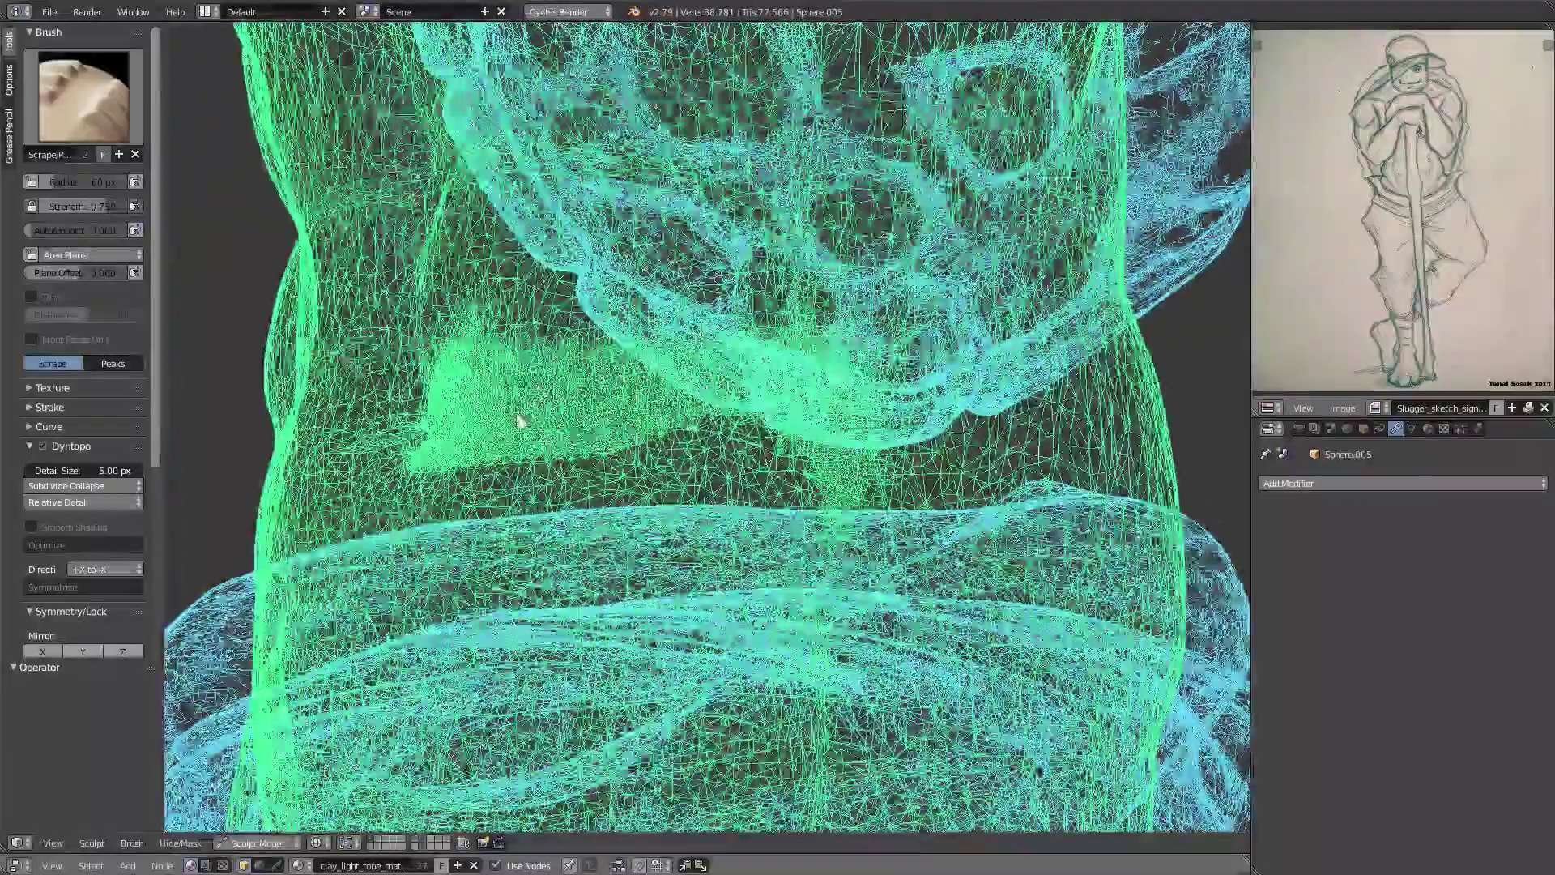
scroll(756, 454, down, 2)
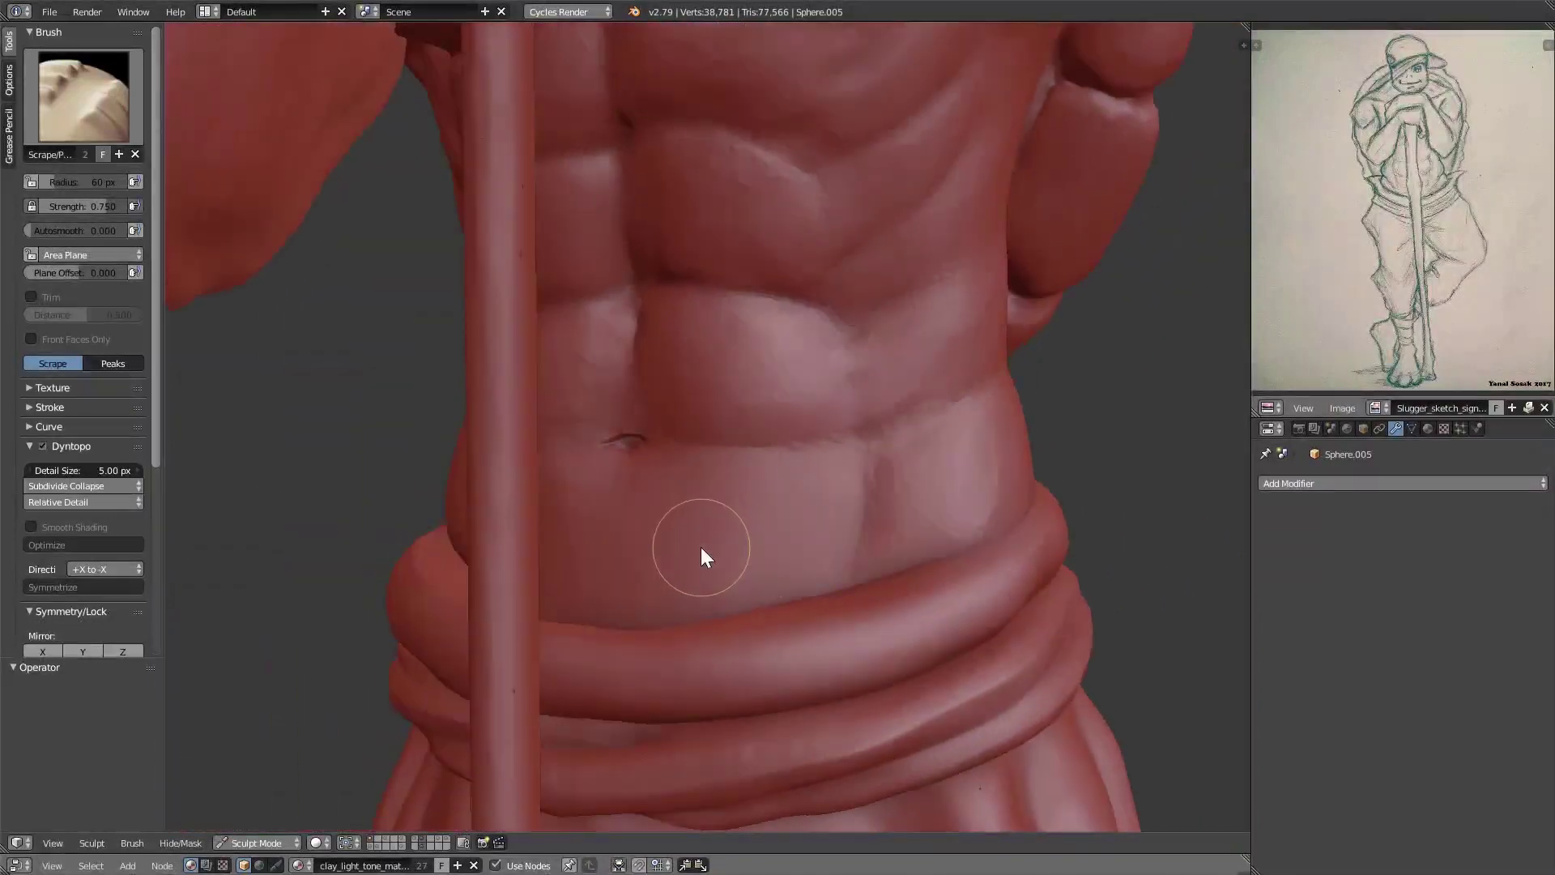
Sharpen the crease on the opposite side of the navel using the Pinch brush at a 58 px radius
key(p)
mouse_move(805, 439)
middle_down()
mouse_move(780, 512)
mouse_move(755, 500)
mouse_move(760, 518)
mouse_move(702, 471)
middle_up()
key(f)
click(716, 473)
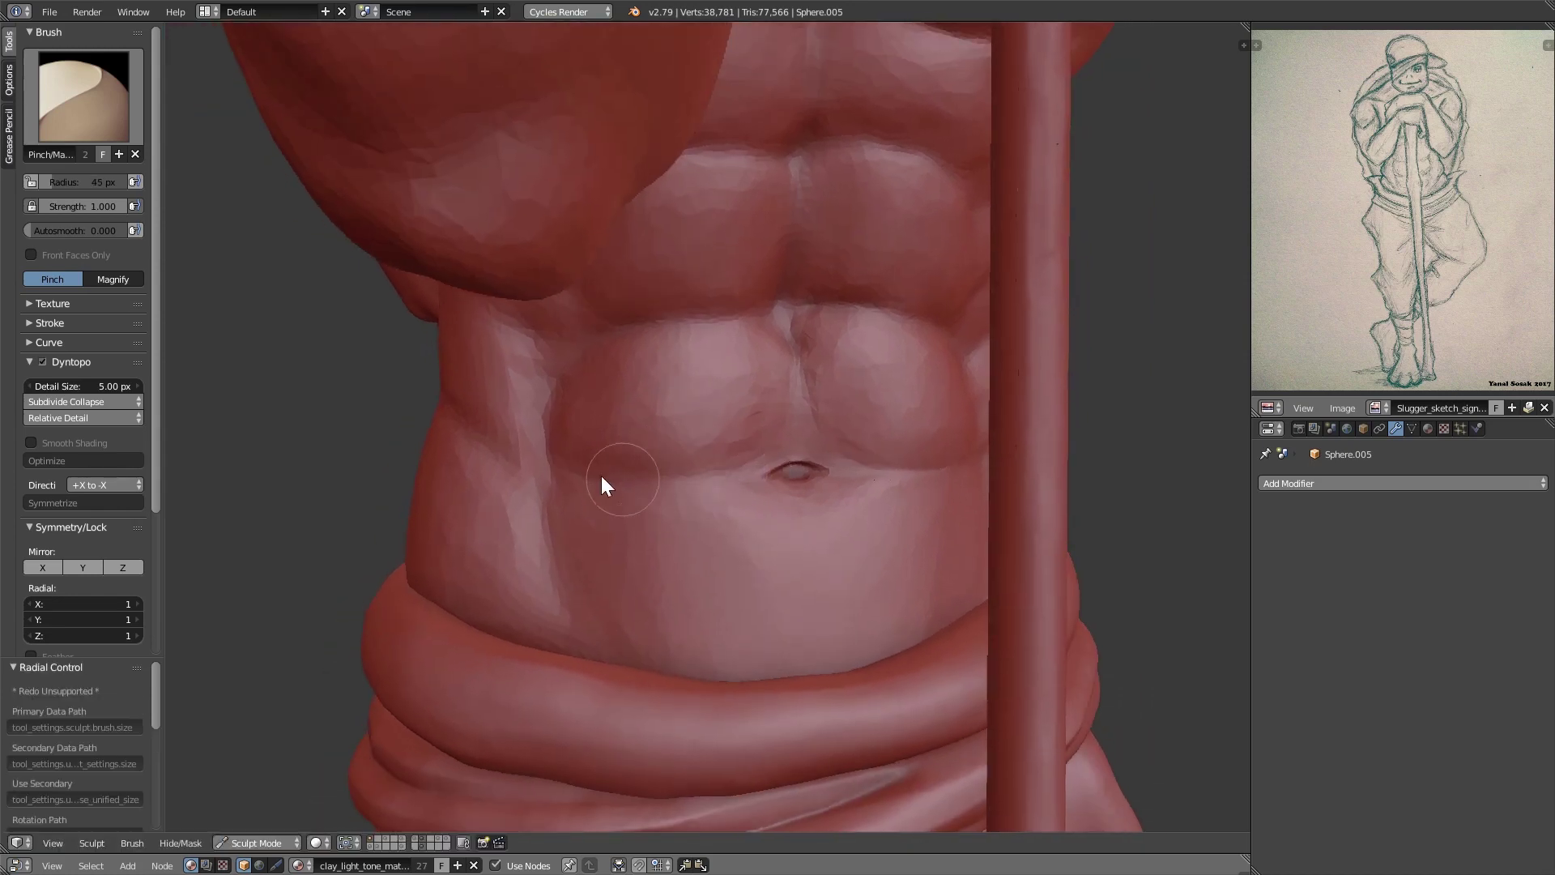
middle_drag(694, 484, 689, 498)
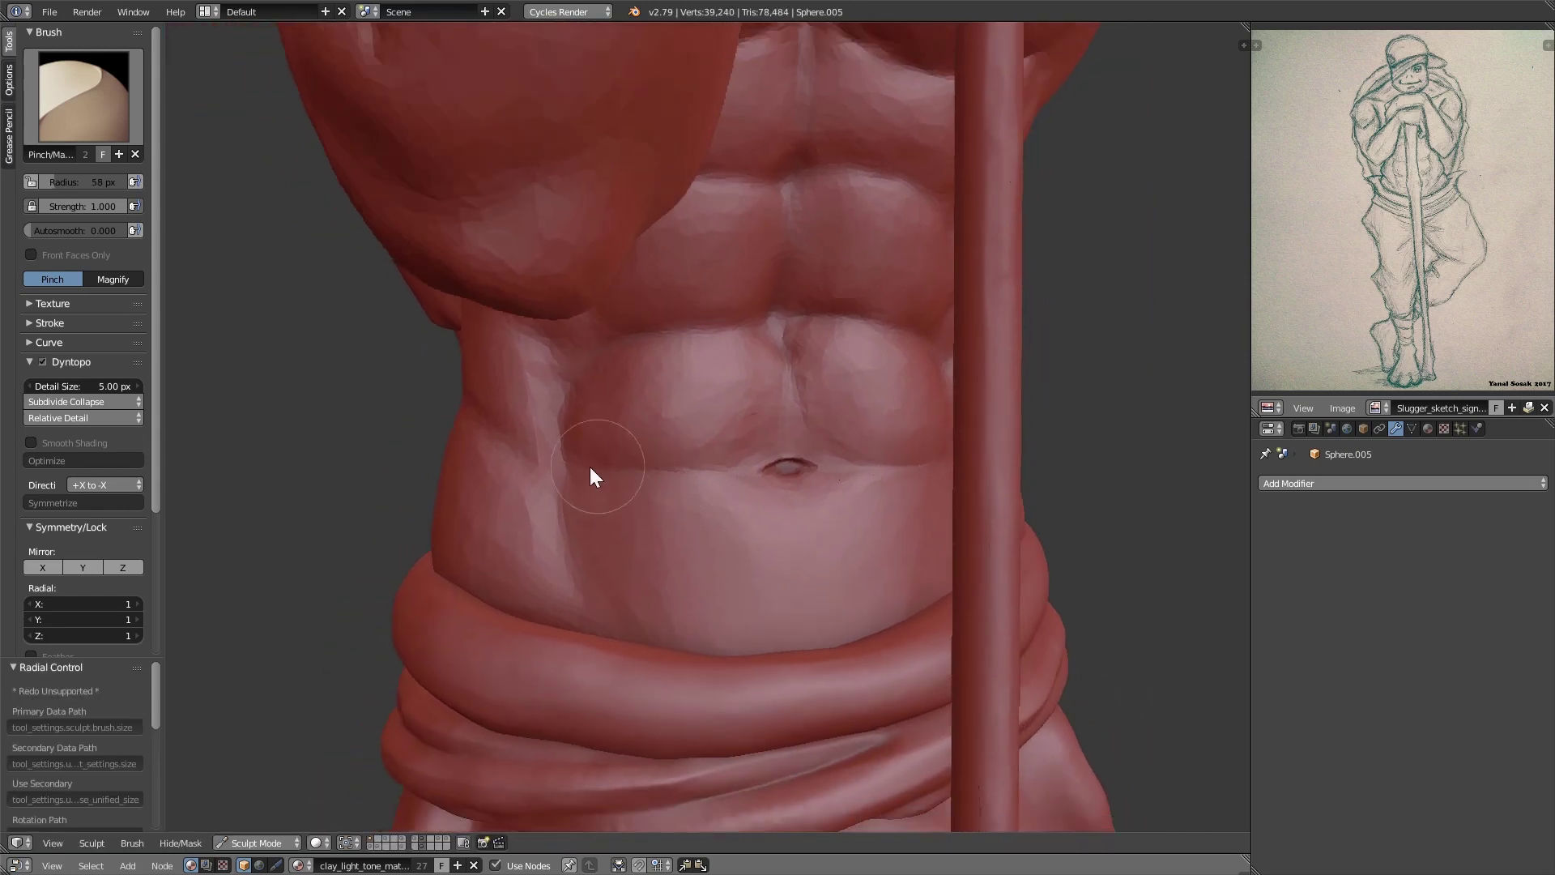
scroll(692, 519, up, 3)
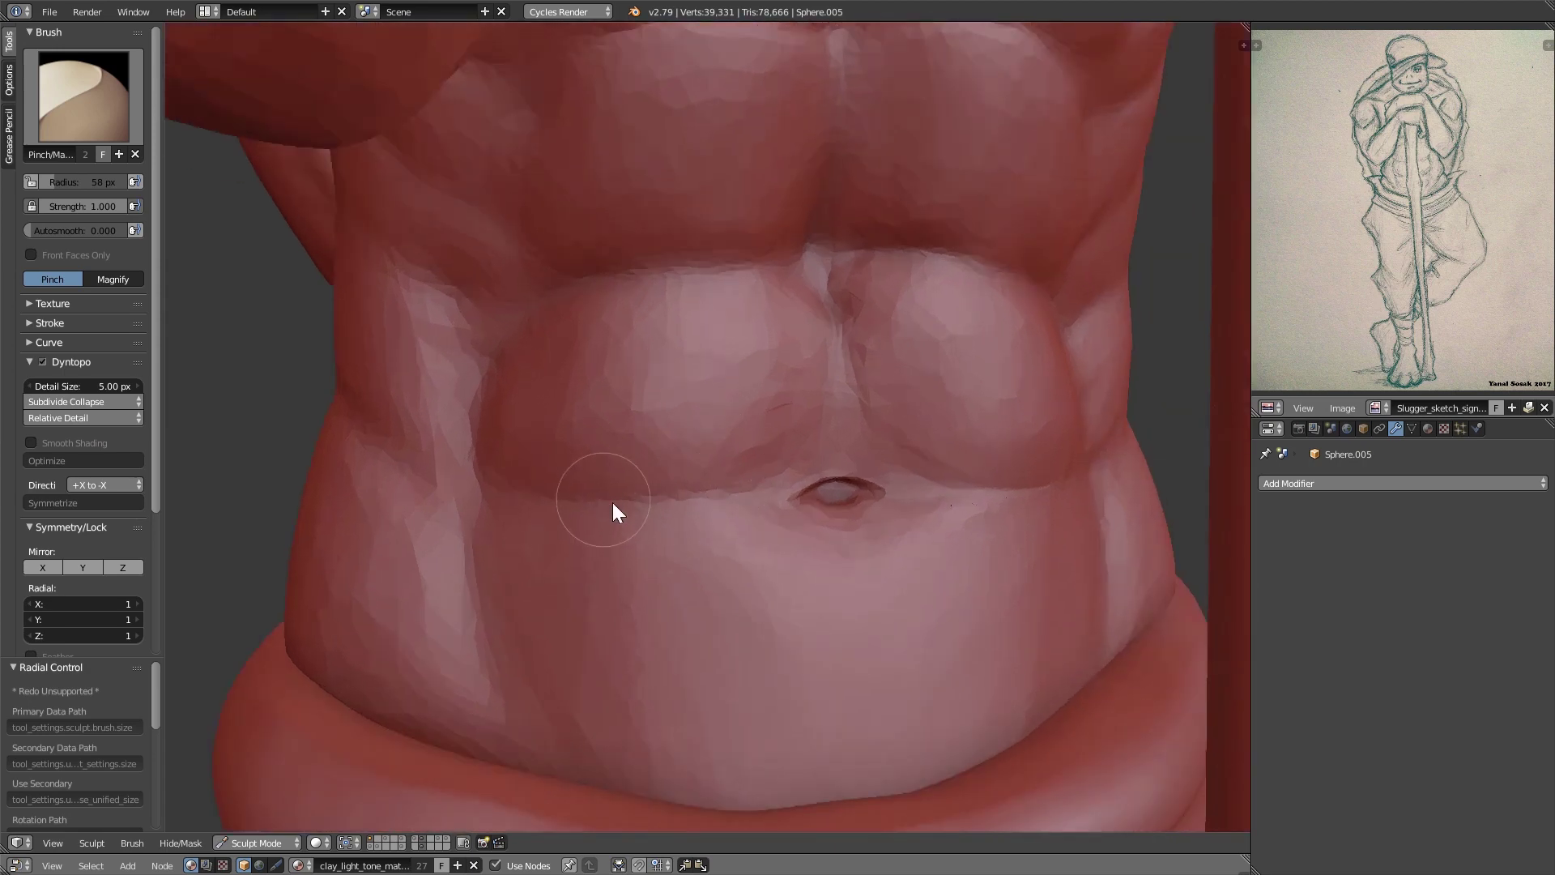
middle_drag(612, 503, 666, 528)
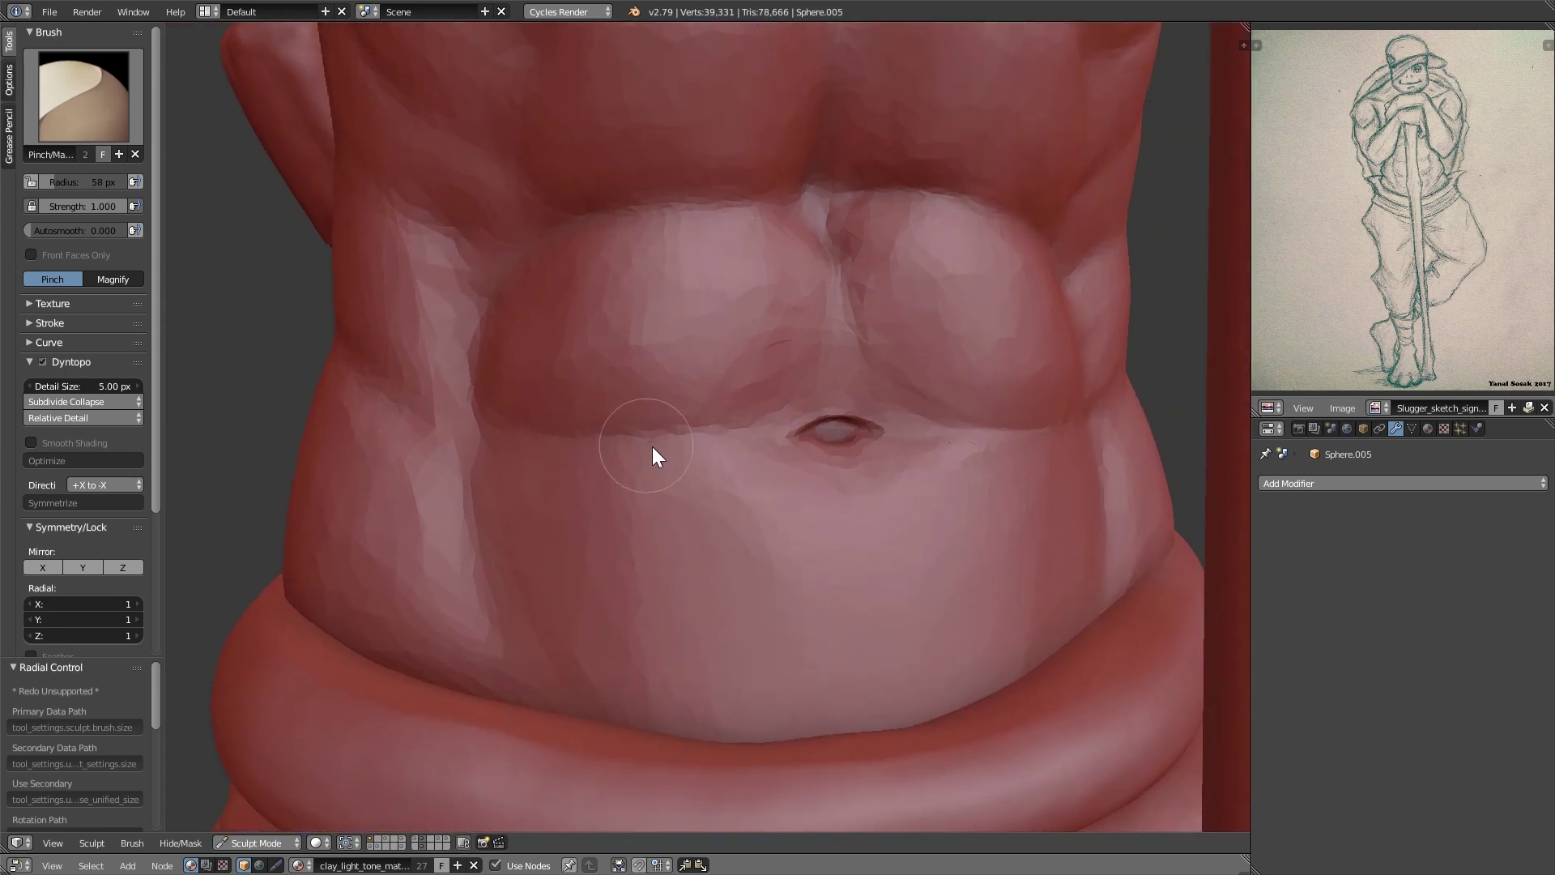
Examine the torso's pinched creases and the small triangular holes in the side of the abdomen
middle_drag(1051, 424, 908, 473)
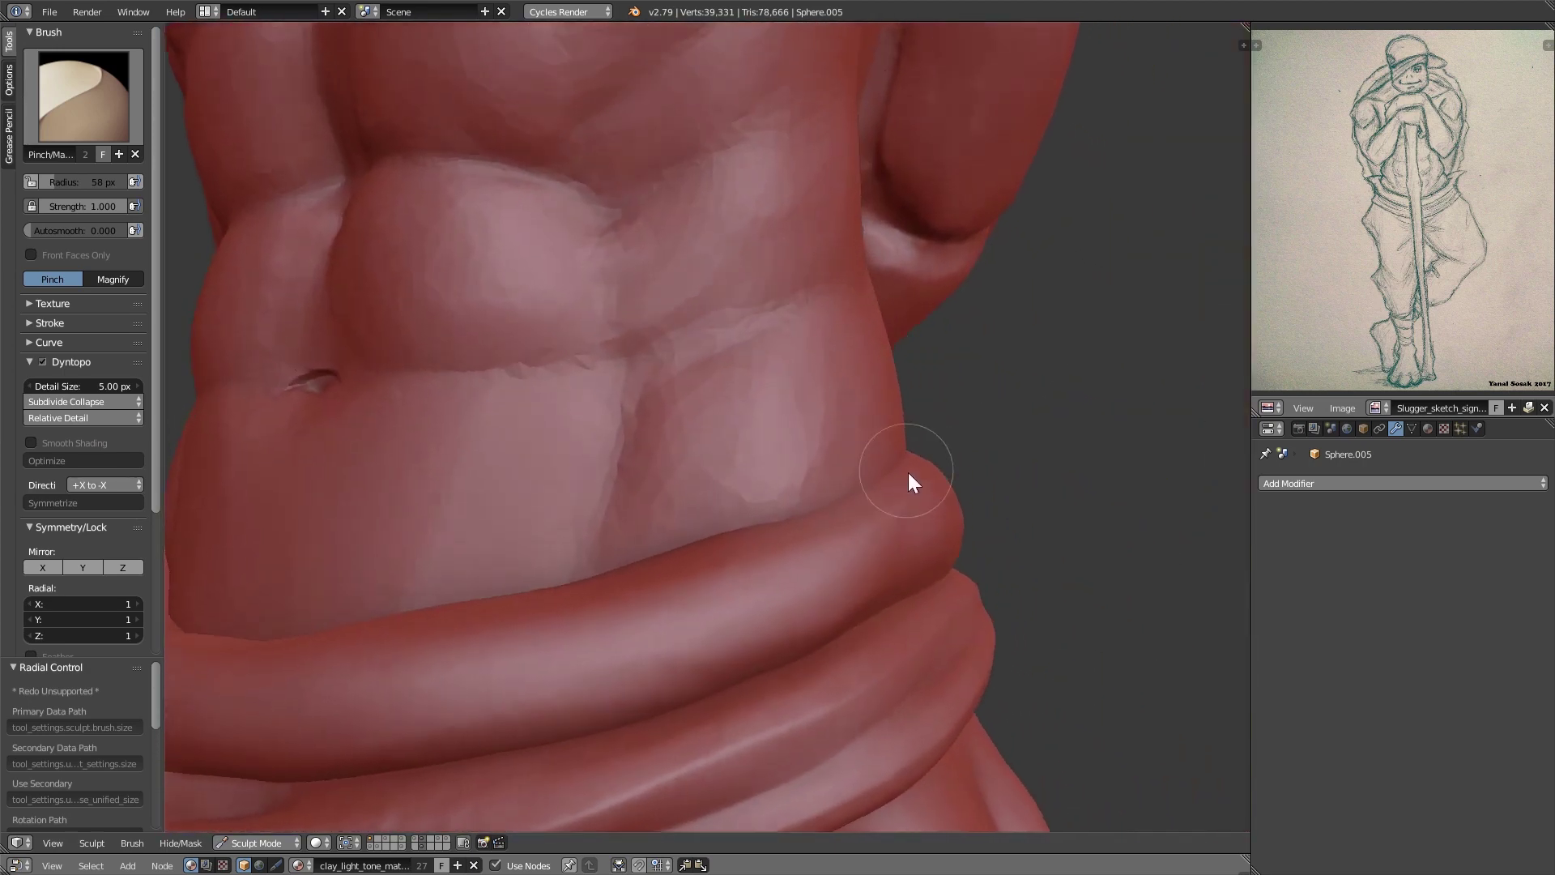
middle_drag(750, 486, 895, 558)
scroll(898, 592, down, 3)
middle_drag(892, 626, 721, 501)
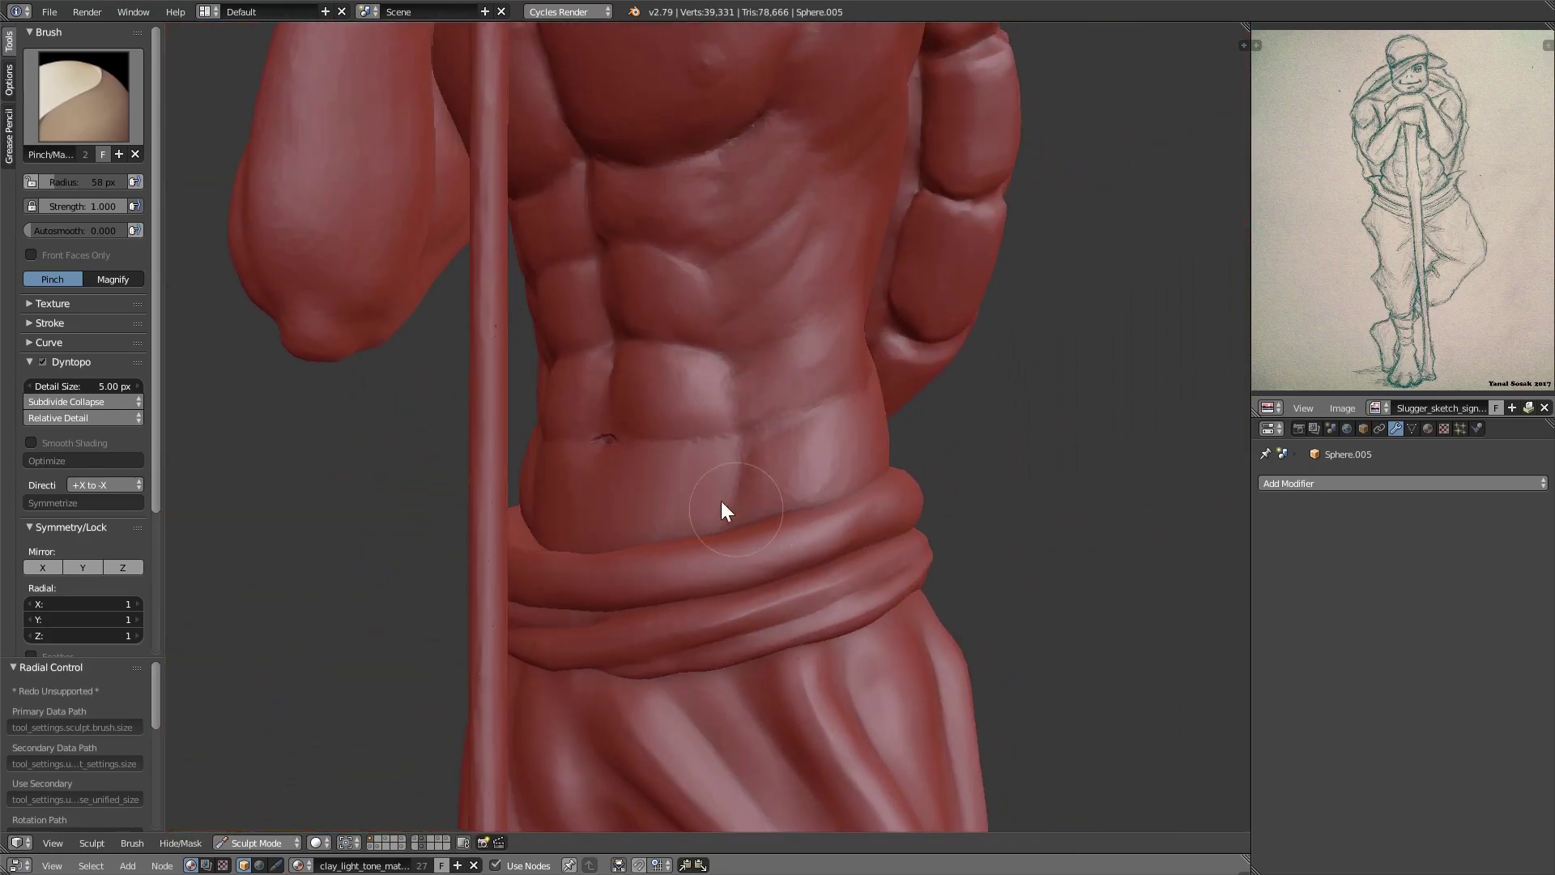
scroll(705, 537, down, 6)
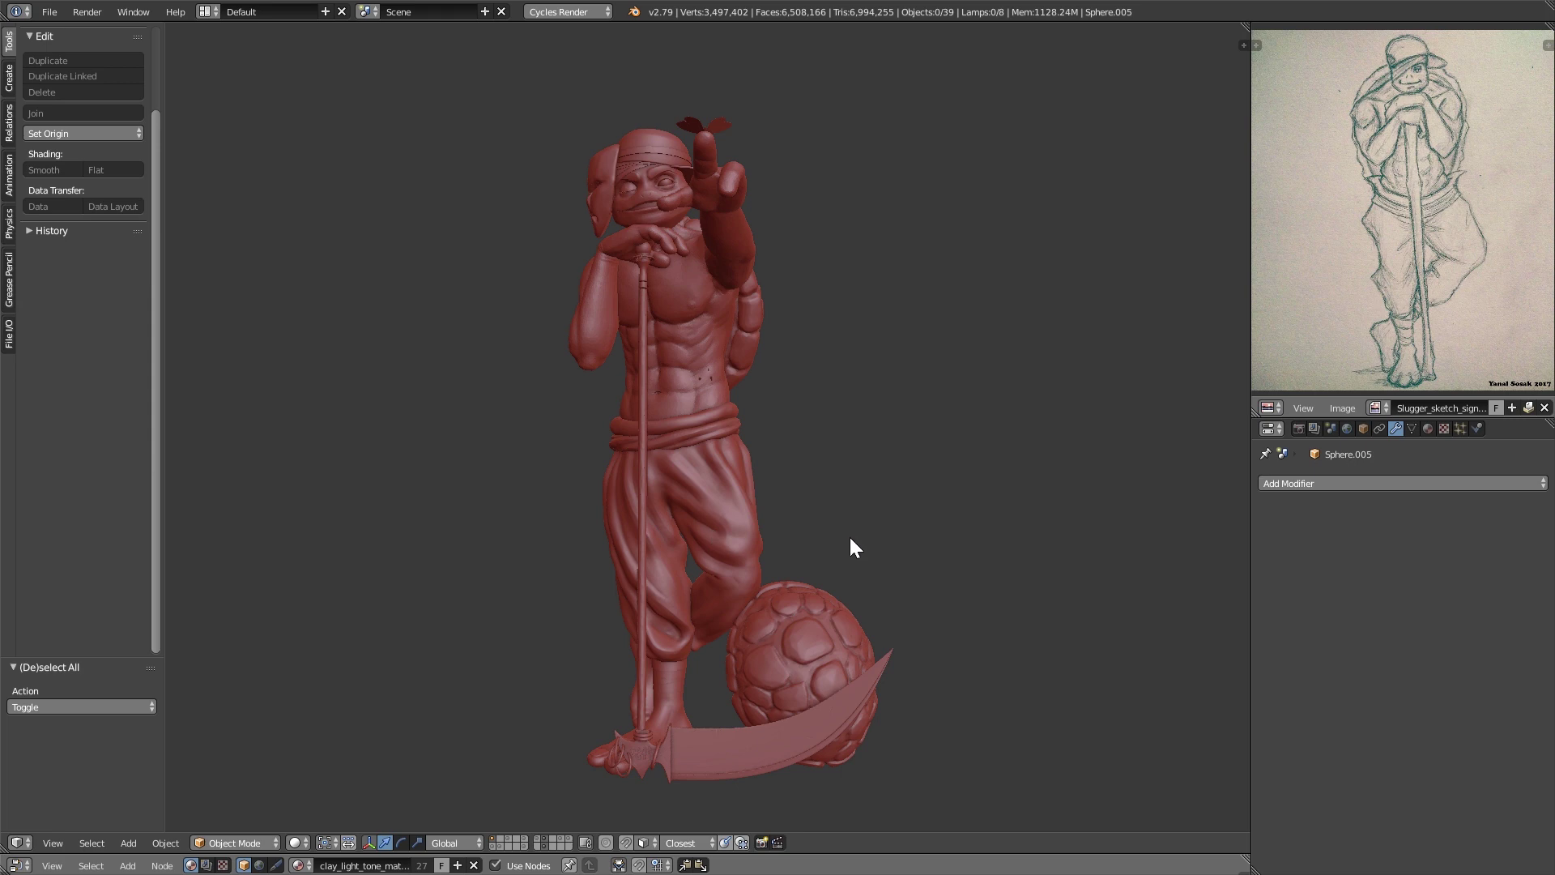
ctrl+middle_drag(850, 538, 701, 489)
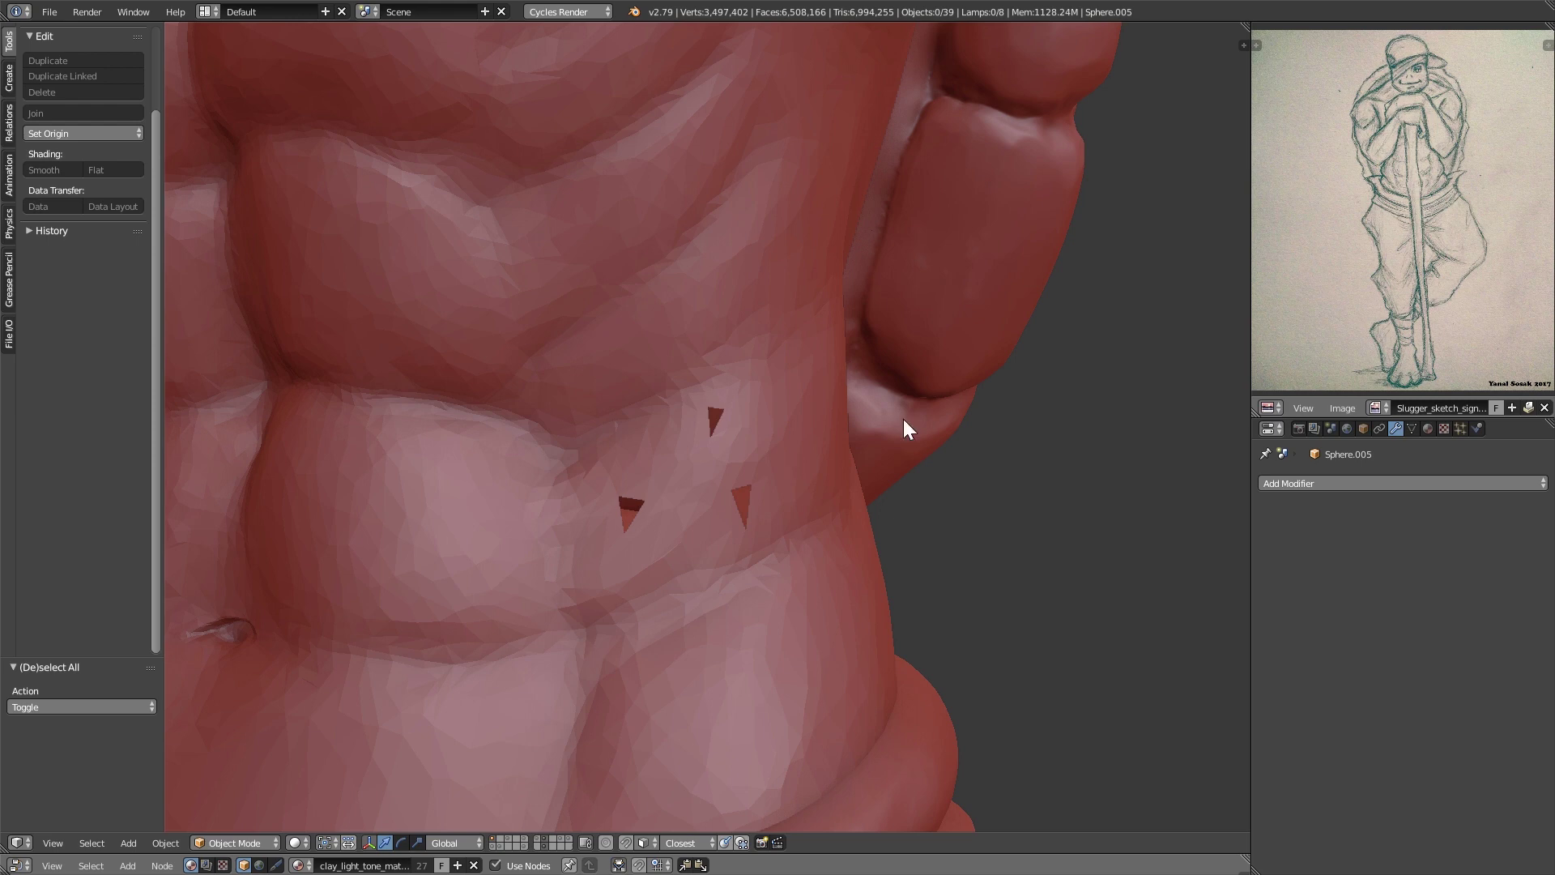
scroll(793, 559, down, 2)
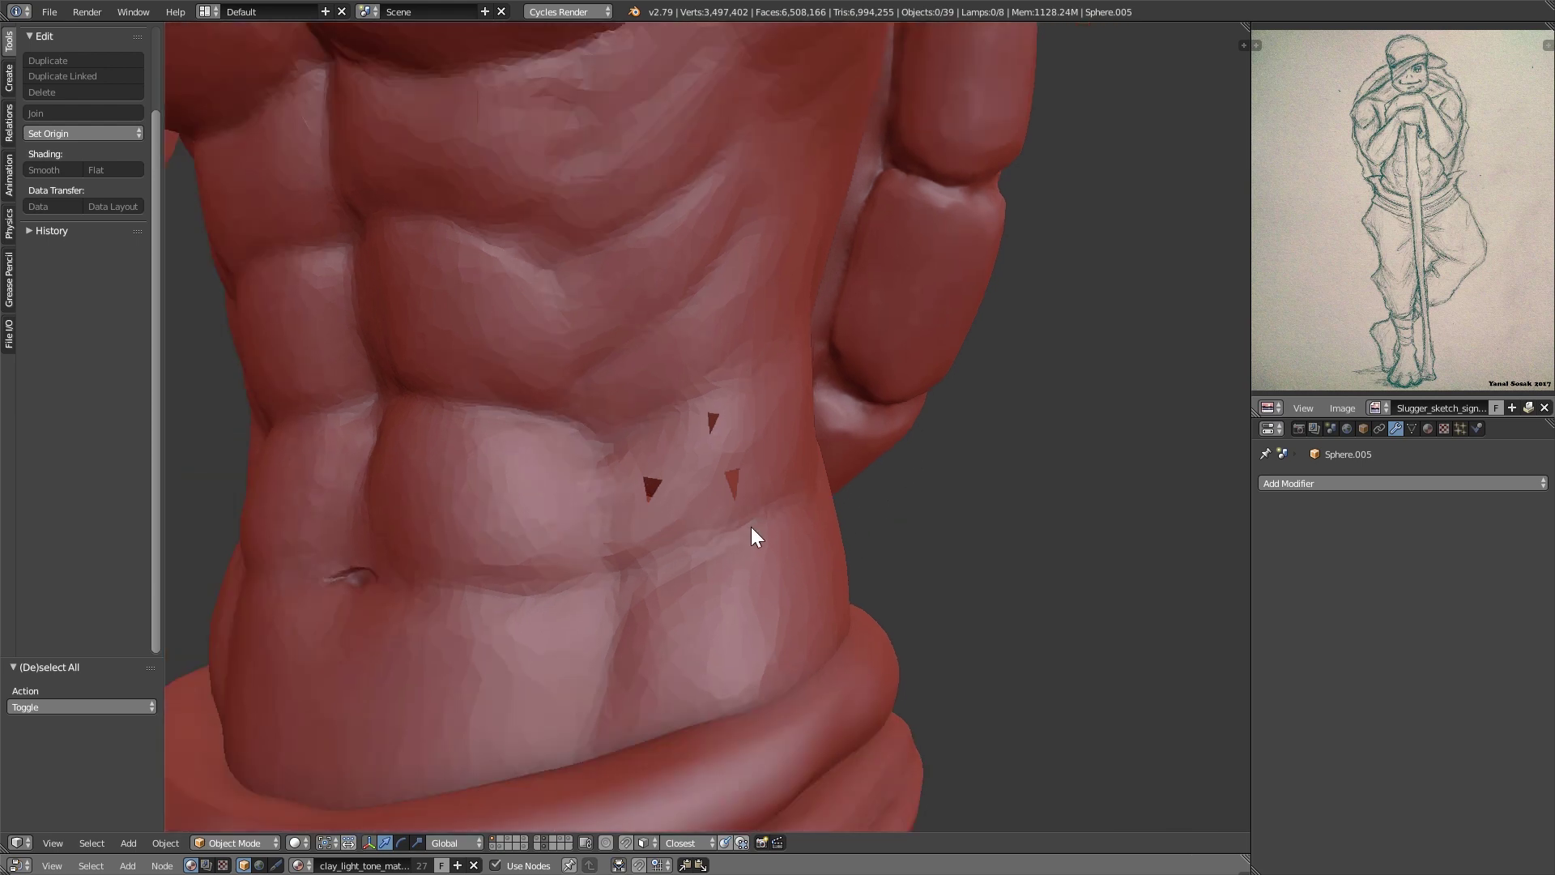
Add a UV sphere and move it to the side of the abdomen, by about 2.04 in X, 0.48 in Y and 10.40 in Z
right_click(755, 557)
key(KP_Decimal)
key(shift+a)
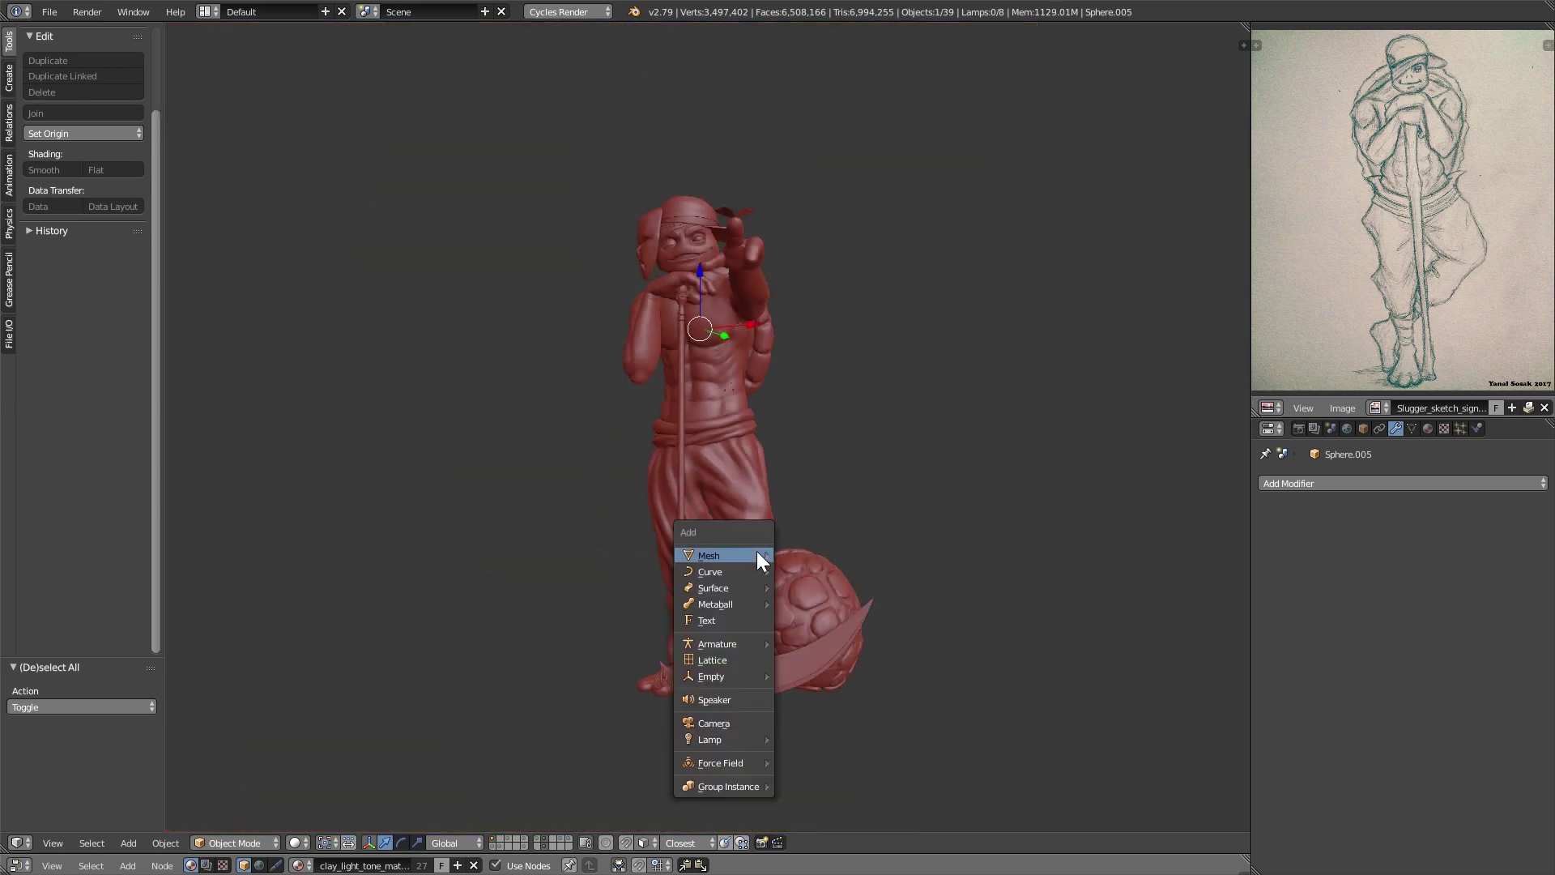
mouse_move(757, 553)
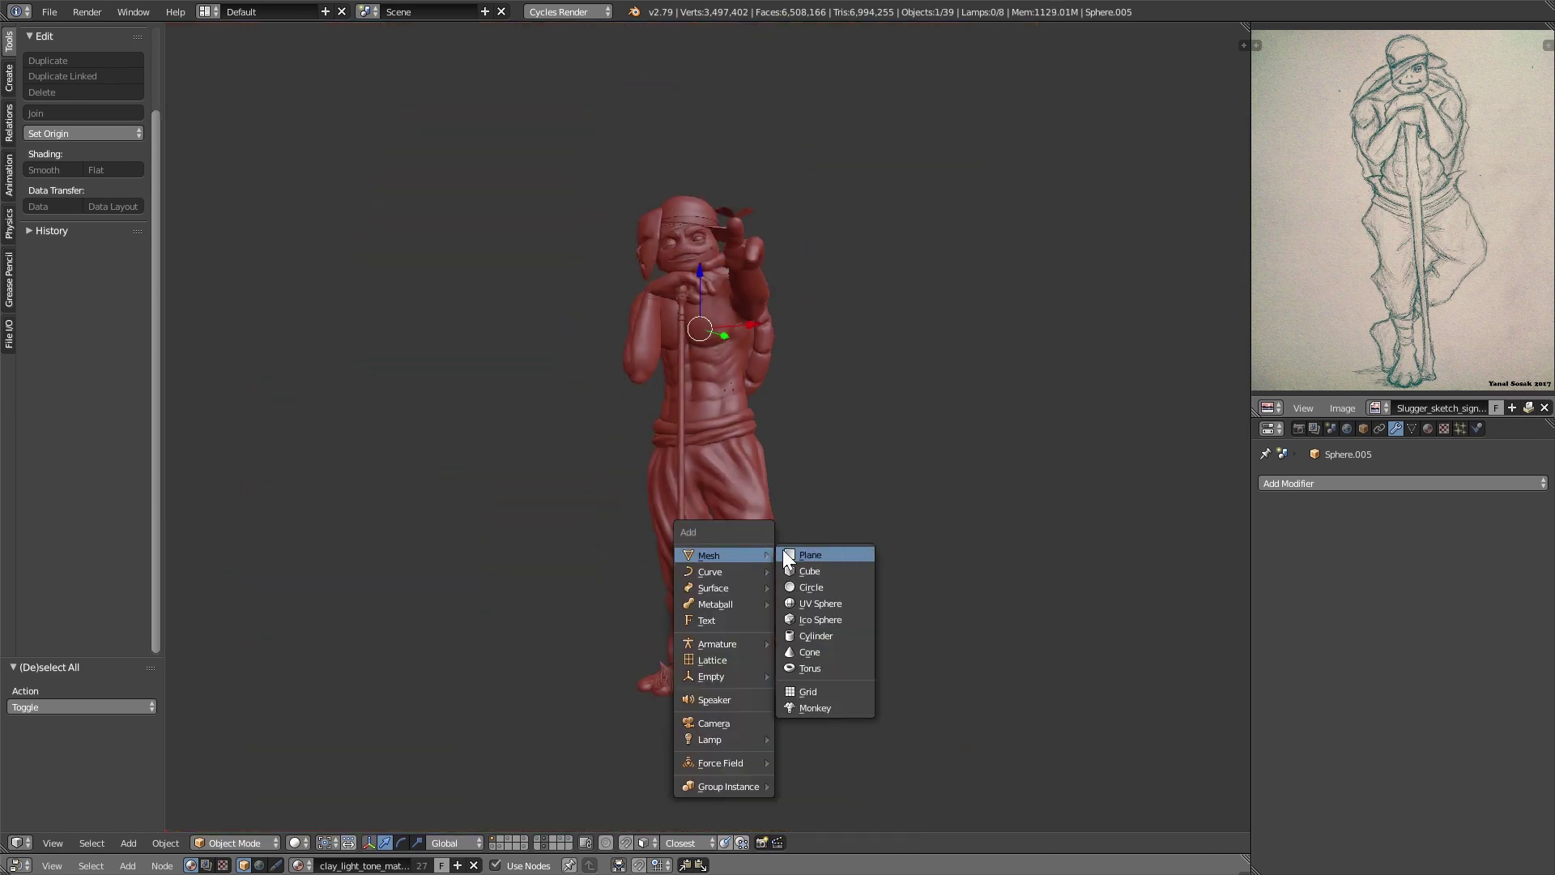
click(820, 604)
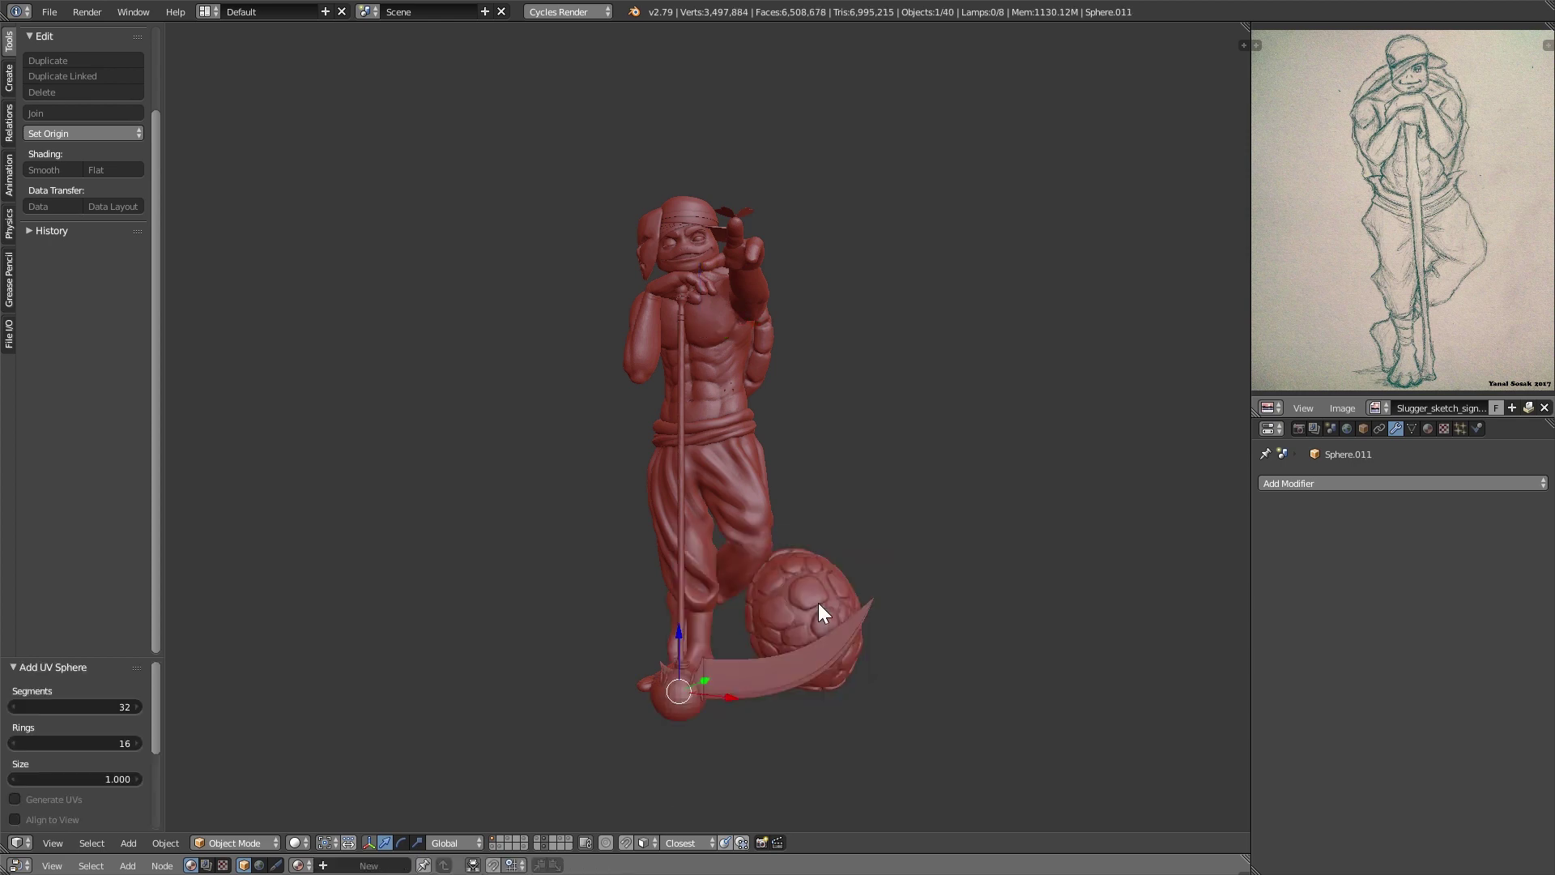
scroll(818, 603, up, 2)
key(g)
click(890, 210)
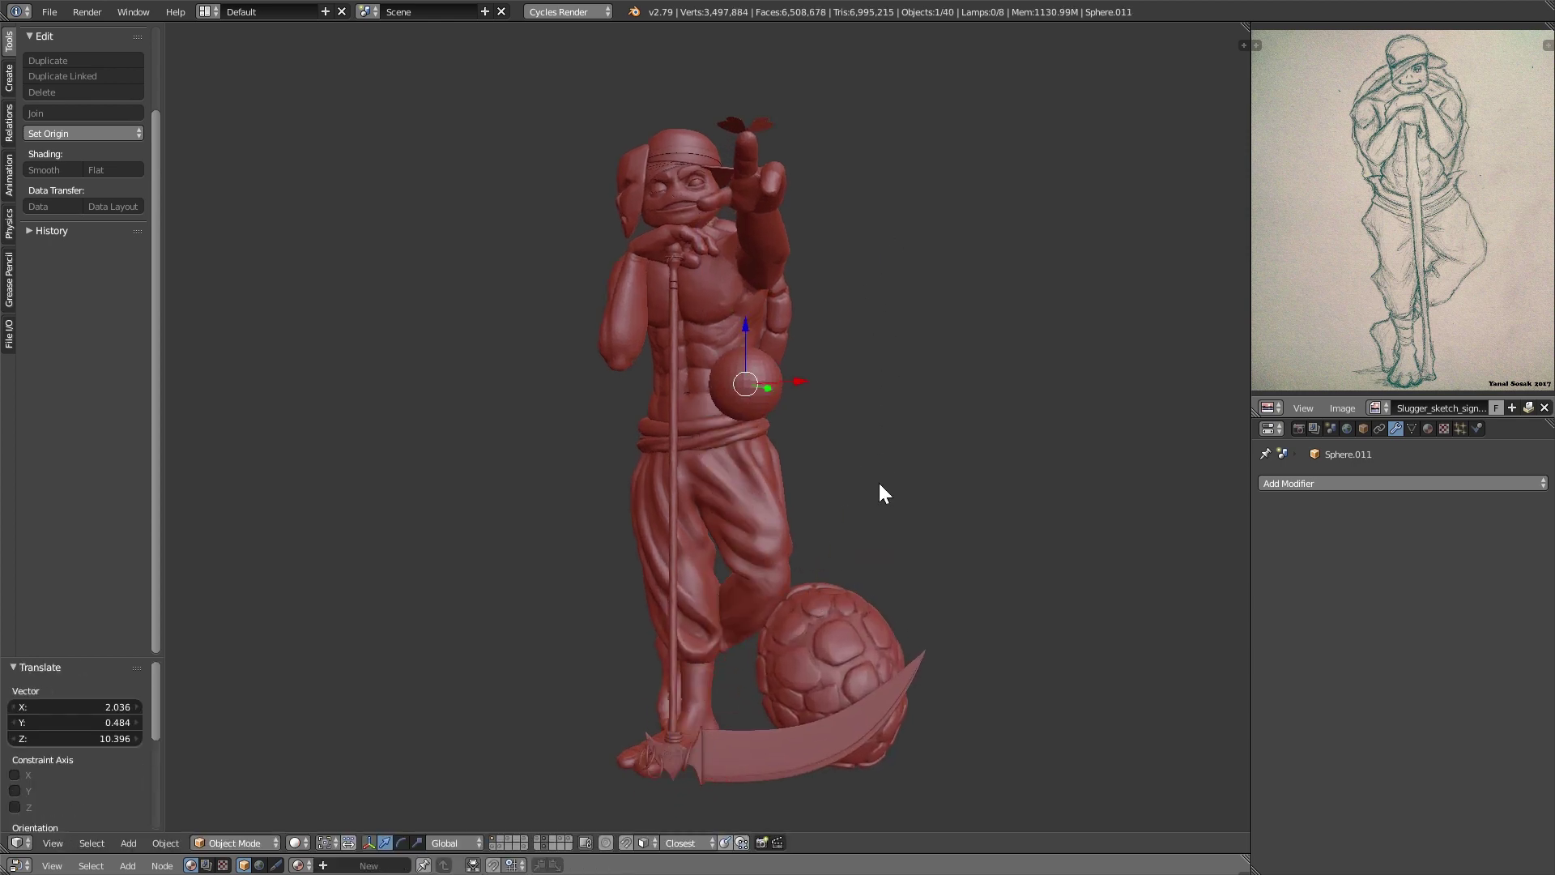
Move the sphere toward the front side of the abdomen, by about -0.82 in X, 0.71 in Y and 0.32 in Z
scroll(891, 478, up, 4)
middle_drag(936, 446, 799, 486)
key(g)
click(915, 460)
shift+middle_drag(838, 566, 804, 645)
scroll(975, 453, up, 4)
key(s)
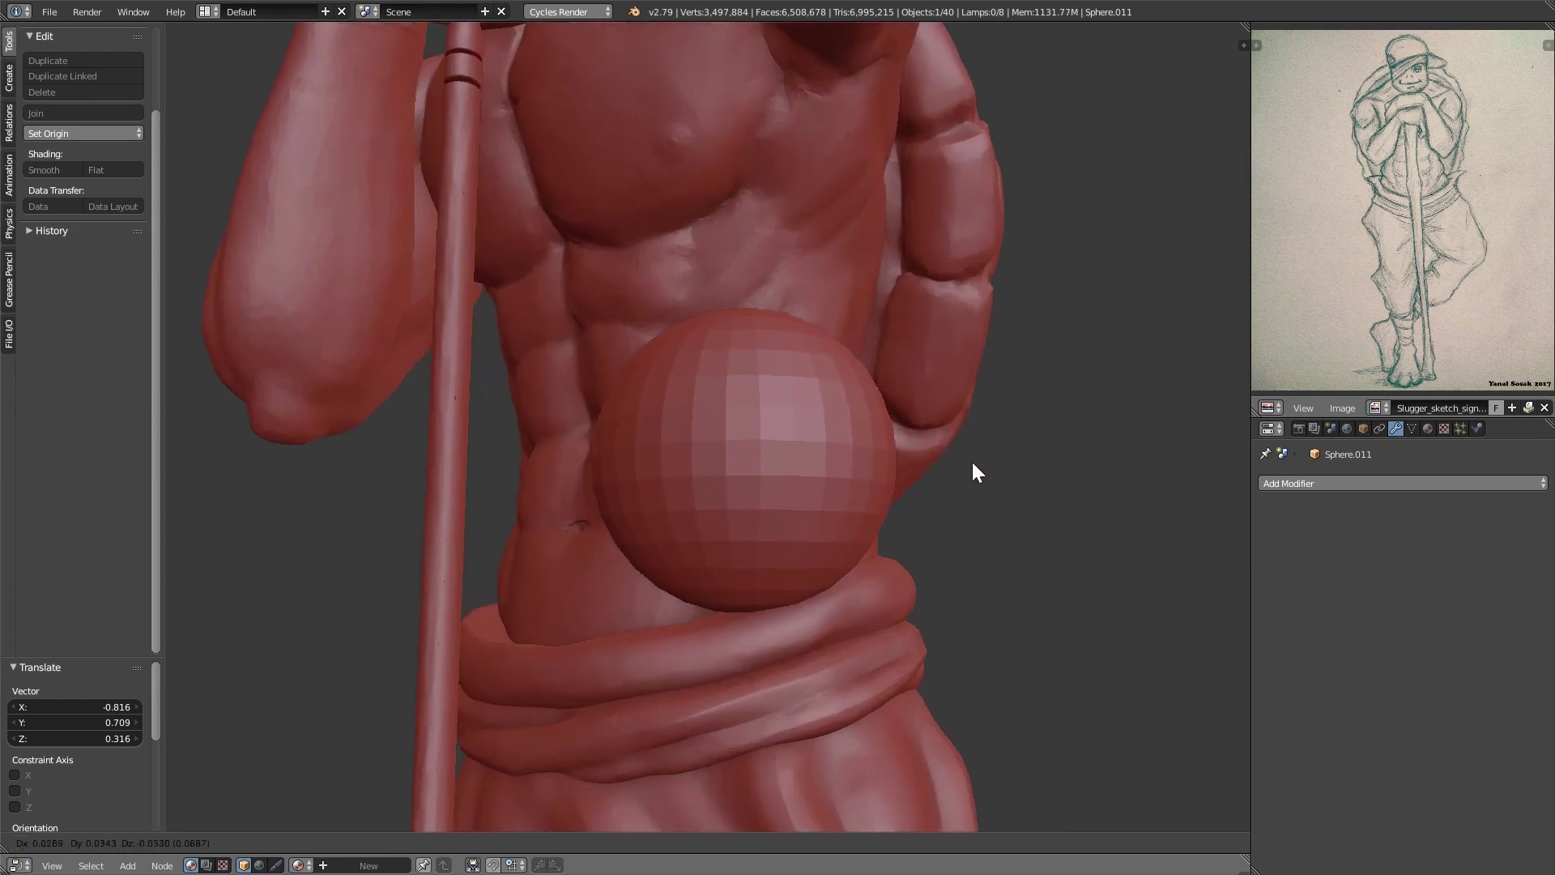
click(906, 507)
In Edit Mode, scale the sphere's mesh down to about 0.245 and move it closer to the side of the abdomen
key(Tab)
key(s)
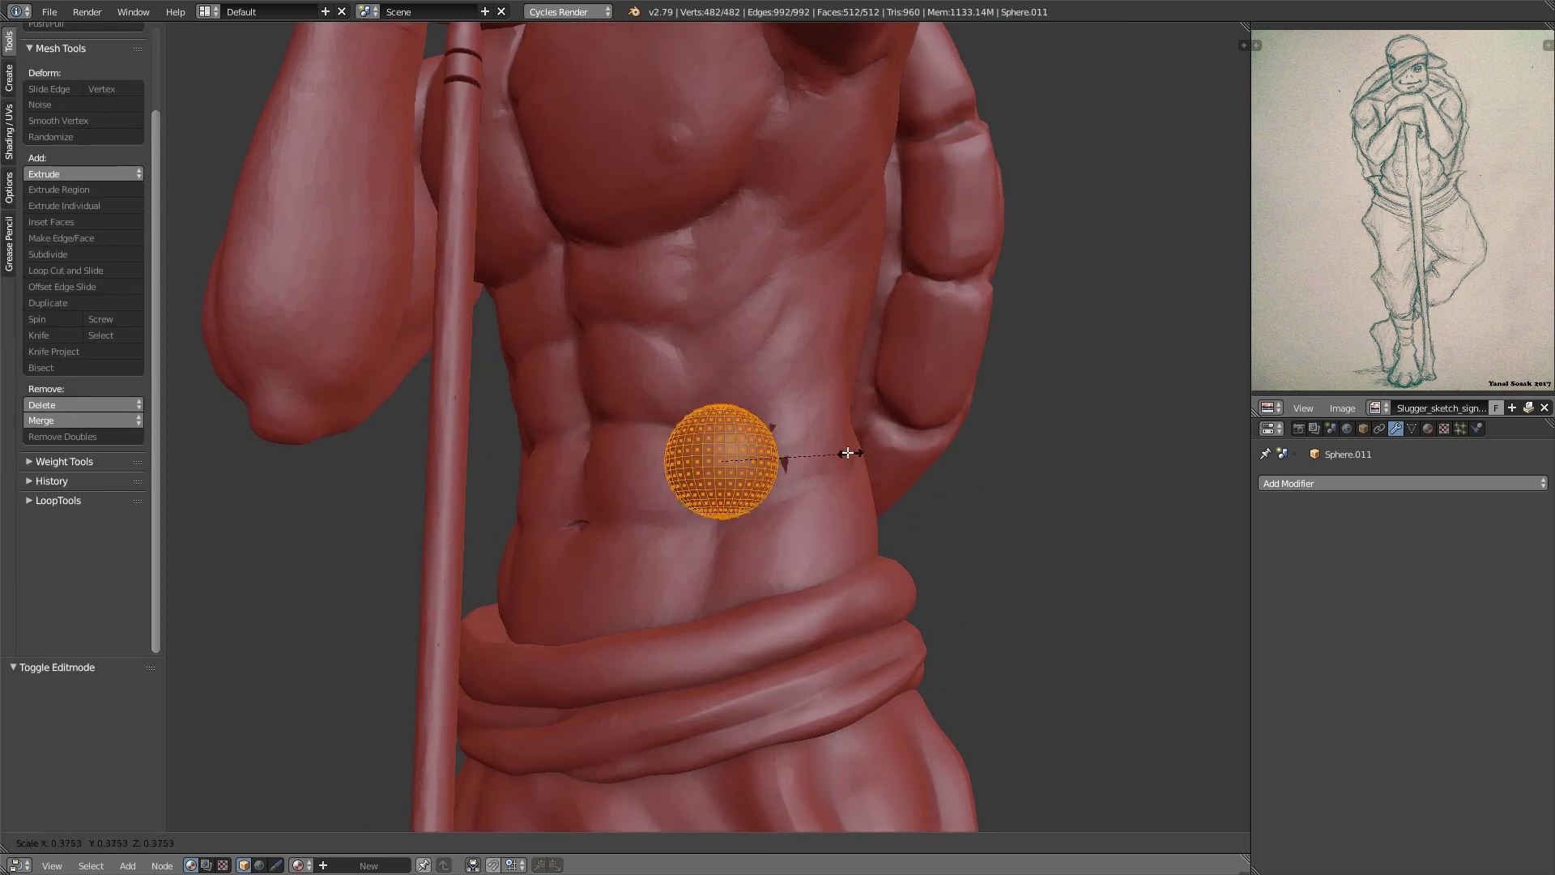
click(804, 455)
scroll(843, 453, up, 4)
key(g)
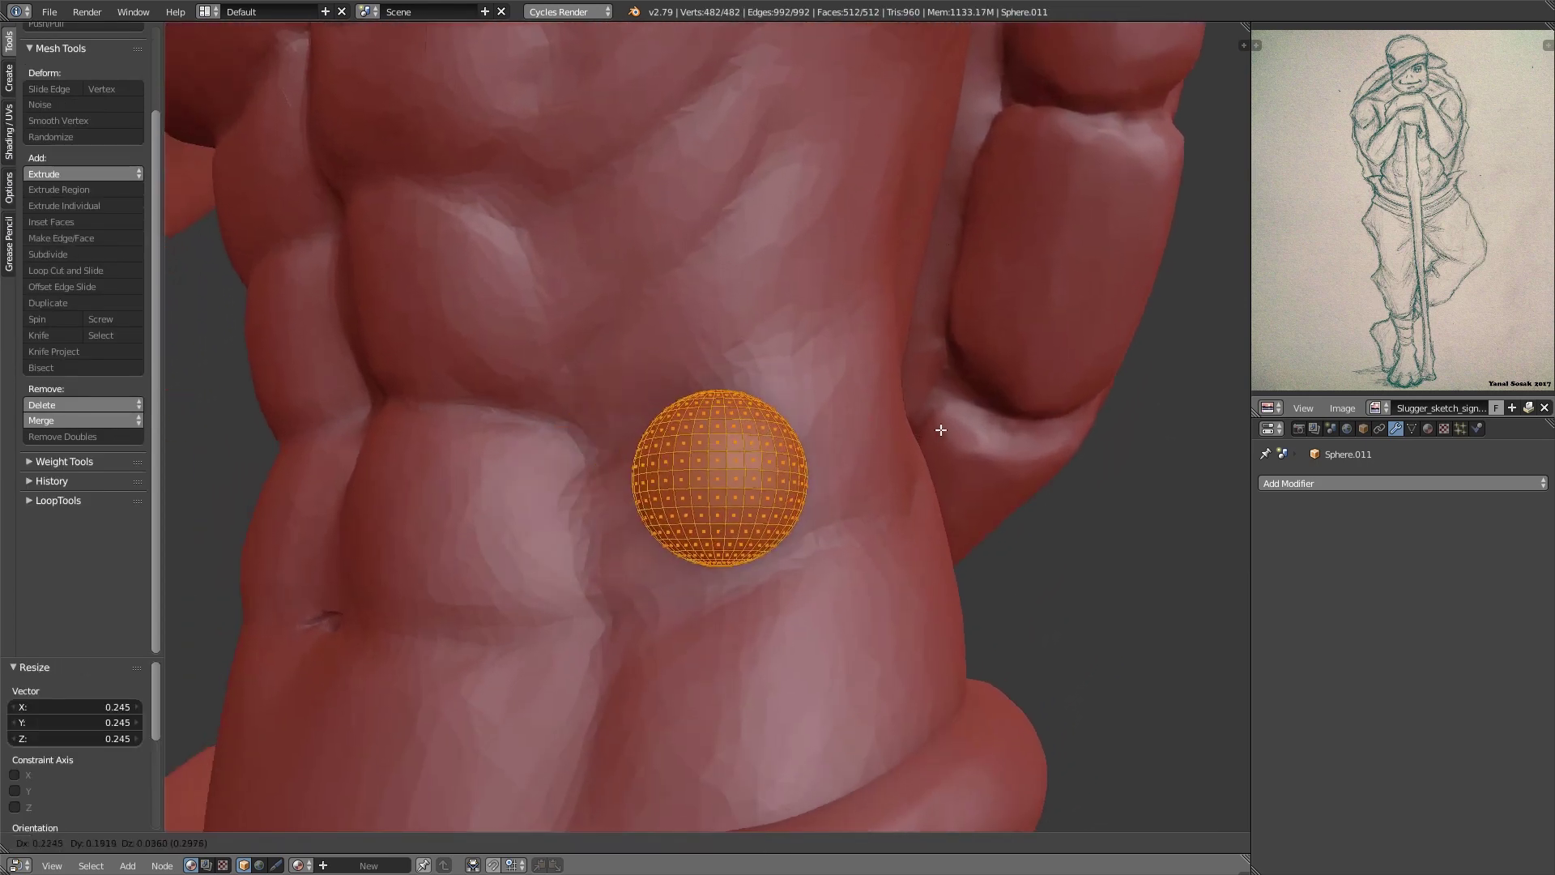
click(940, 431)
Adjust the sphere mesh's position and size so it partly sinks into the side of the abdomen
mouse_move(850, 512)
middle_down()
mouse_move(937, 507)
mouse_move(822, 504)
mouse_move(1024, 507)
mouse_move(881, 458)
mouse_move(905, 498)
mouse_move(1053, 537)
mouse_move(945, 520)
mouse_move(933, 507)
mouse_move(1065, 538)
mouse_move(844, 503)
middle_up()
key(g)
click(972, 483)
key(s)
click(958, 503)
key(s)
click(968, 503)
key(g)
click(962, 526)
Flatten the protruding side of the sphere in Sculpt Mode using the Grab brush at radii of 179 px and 311 px
key(Tab)
key(ctrl+Tab)
mouse_move(936, 532)
middle_down()
mouse_move(814, 492)
mouse_move(870, 528)
middle_up()
key(f)
click(998, 527)
key(g)
key(f)
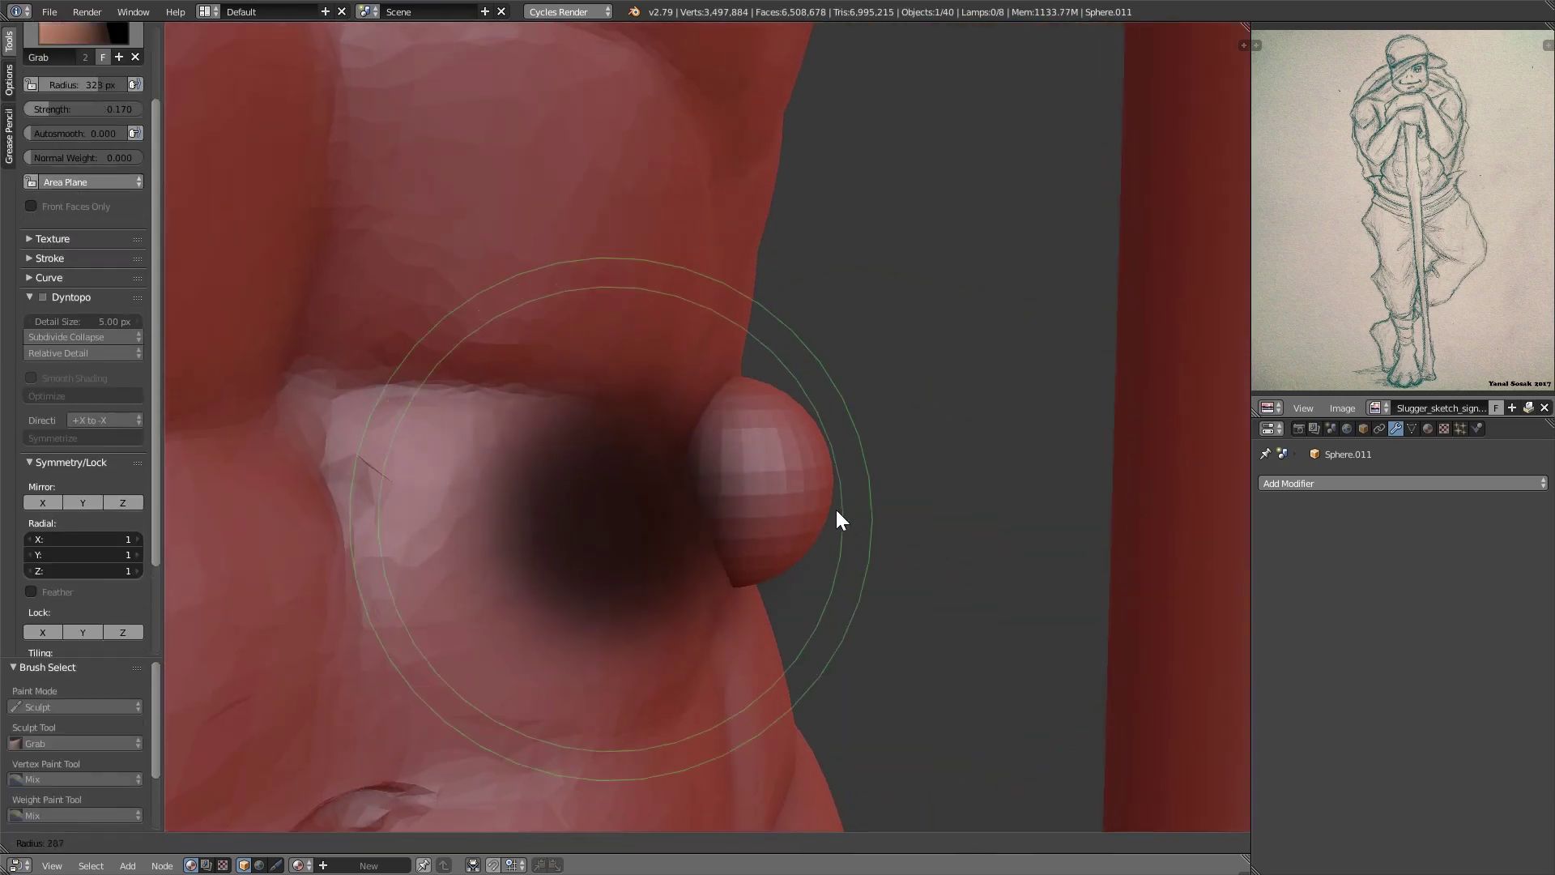
click(778, 478)
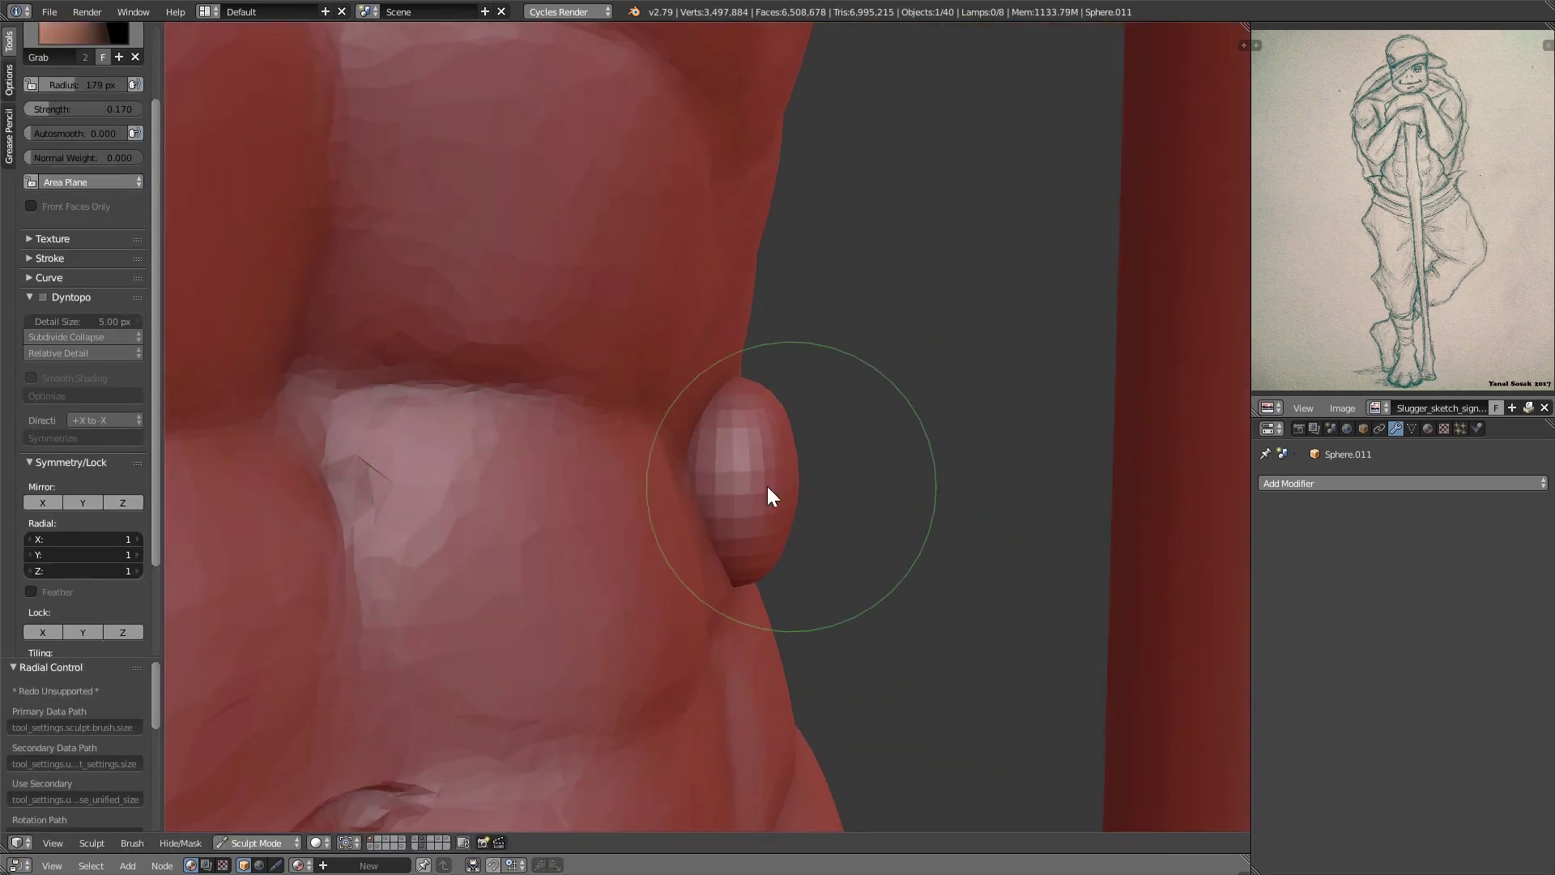
mouse_move(771, 490)
middle_down()
mouse_move(712, 513)
mouse_move(729, 465)
mouse_move(645, 519)
mouse_move(930, 542)
middle_up()
key(f)
click(721, 510)
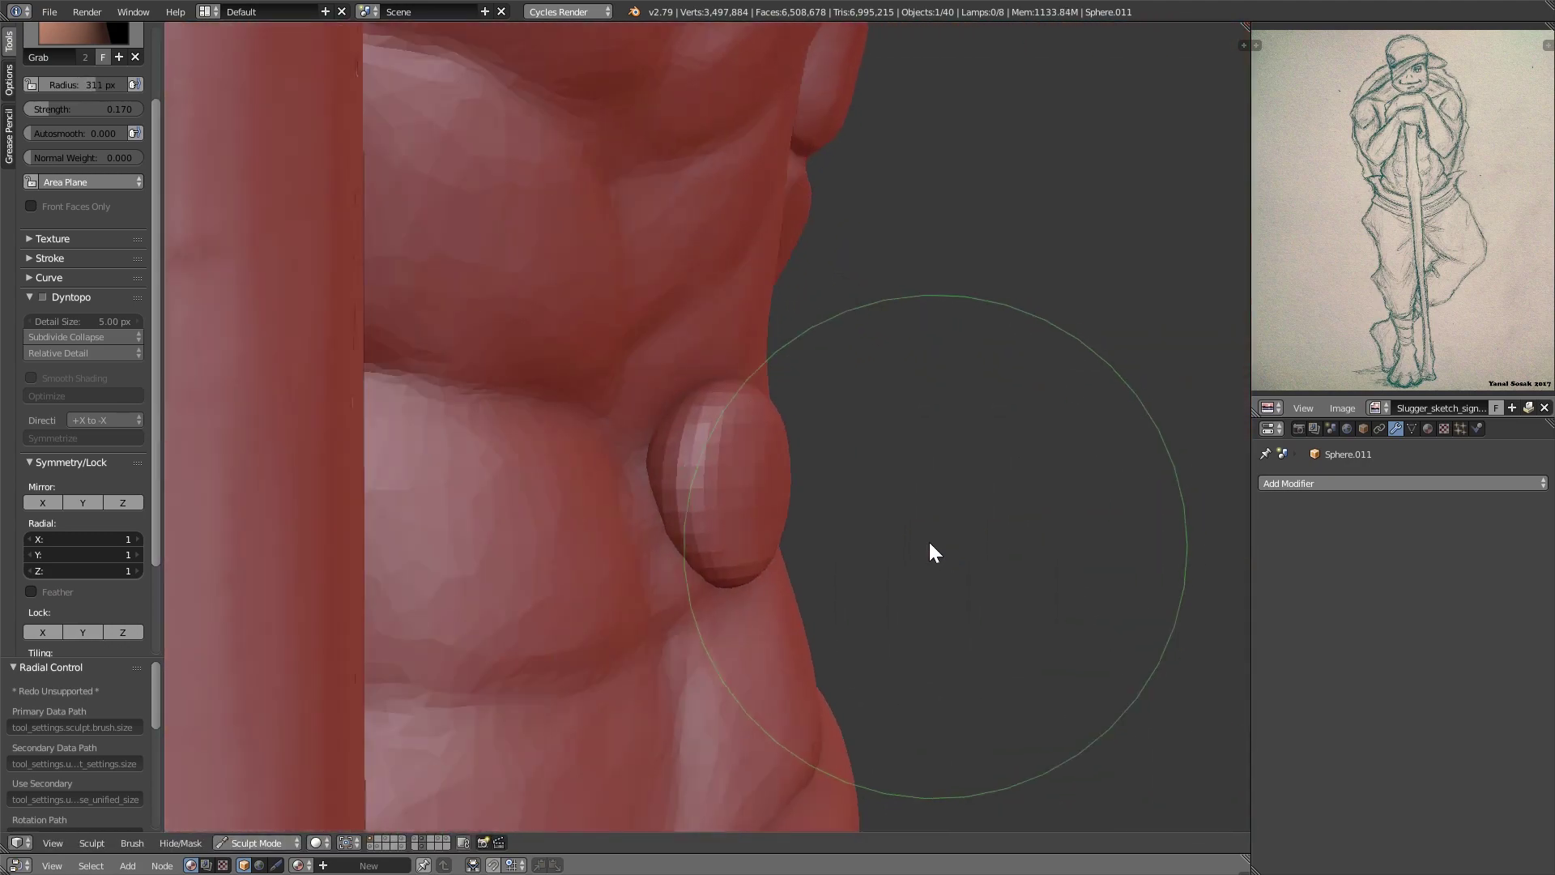
Return to Object Mode and add a Boolean modifier to the torso
key(Tab)
middle_drag(824, 512, 790, 522)
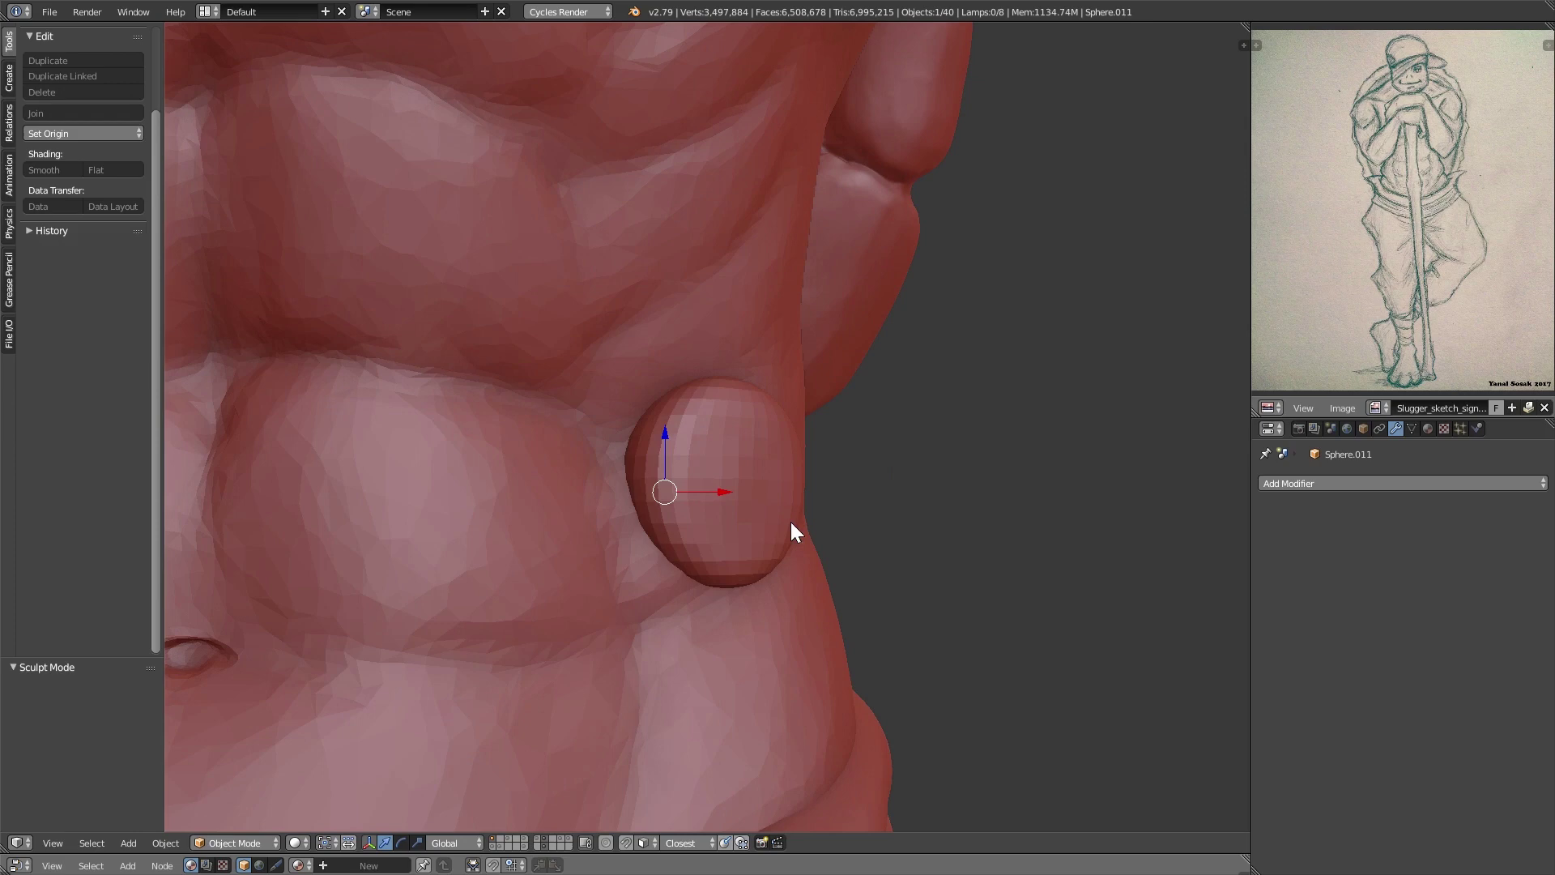
right_click(751, 618)
click(1304, 482)
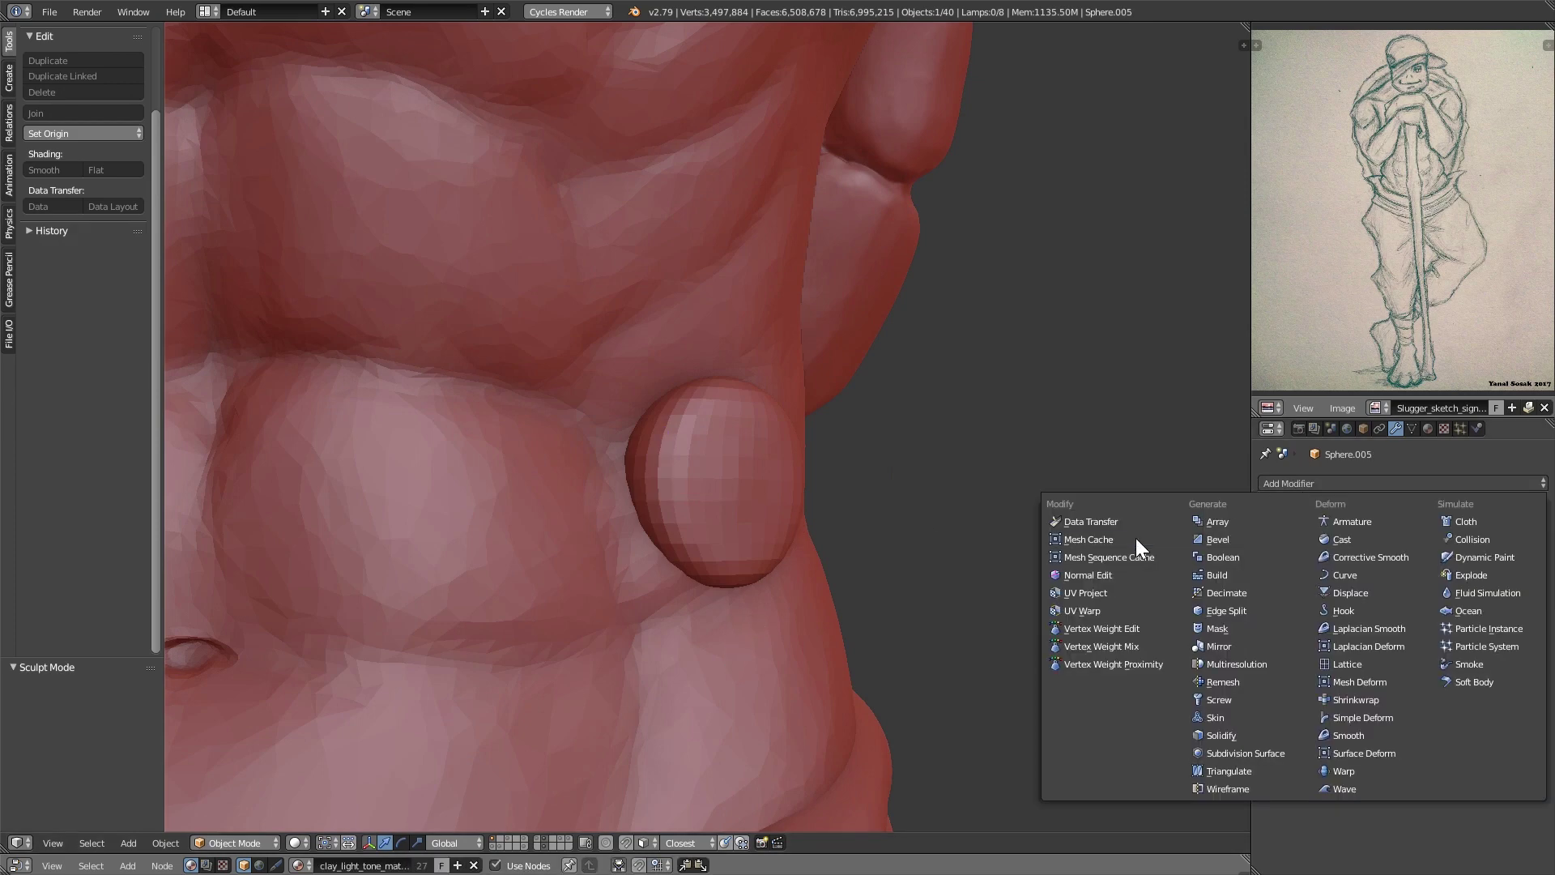
click(1246, 558)
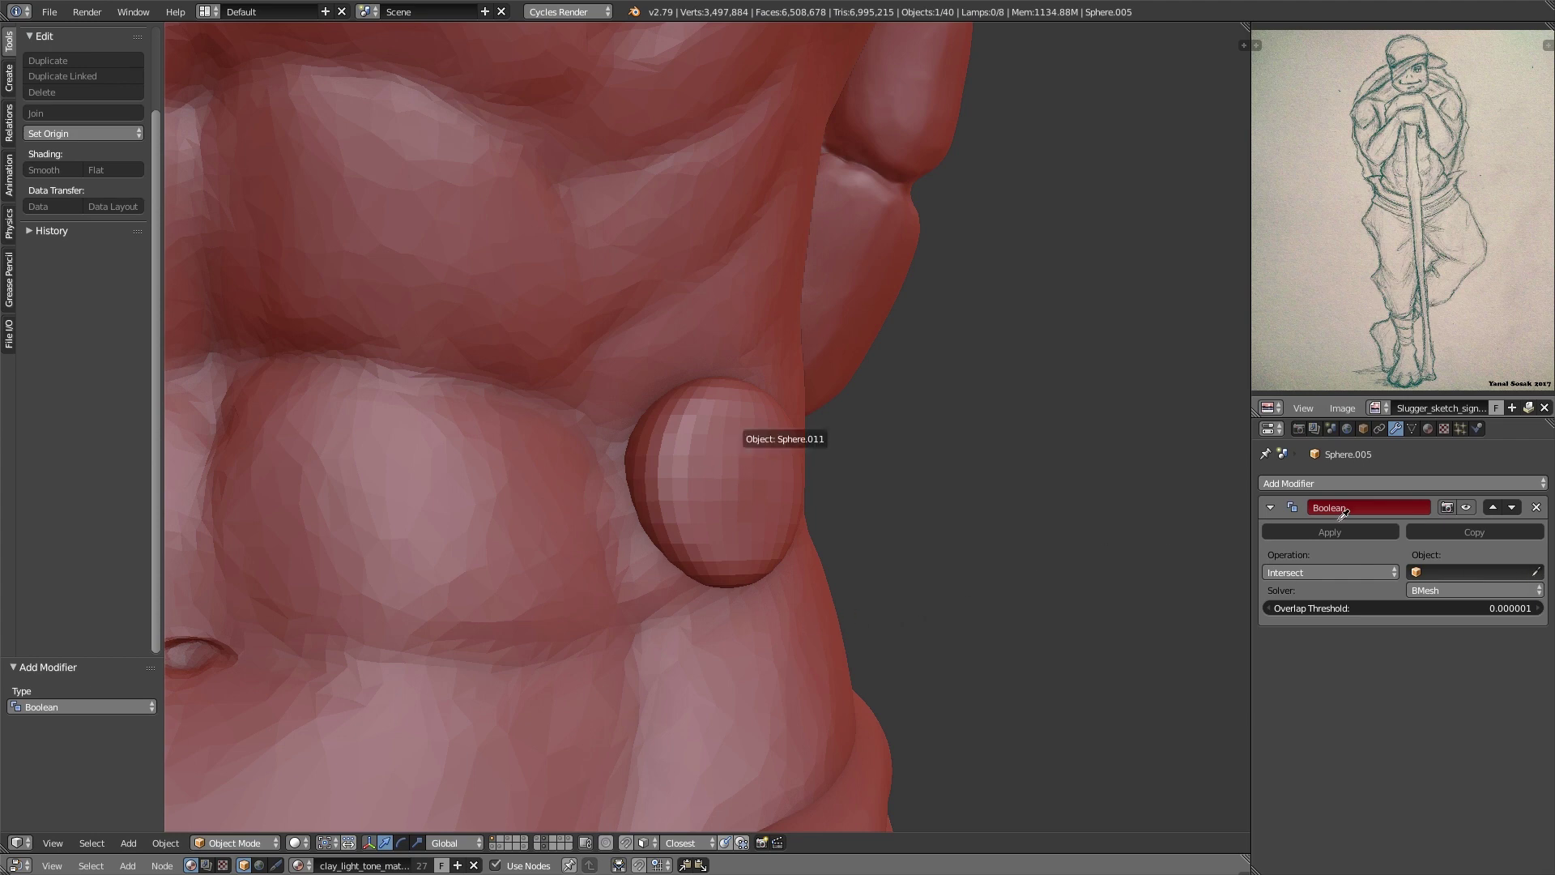
Set the torso's Boolean operation to Union with the flattened sphere, Sphere.011, as its object
click(1286, 570)
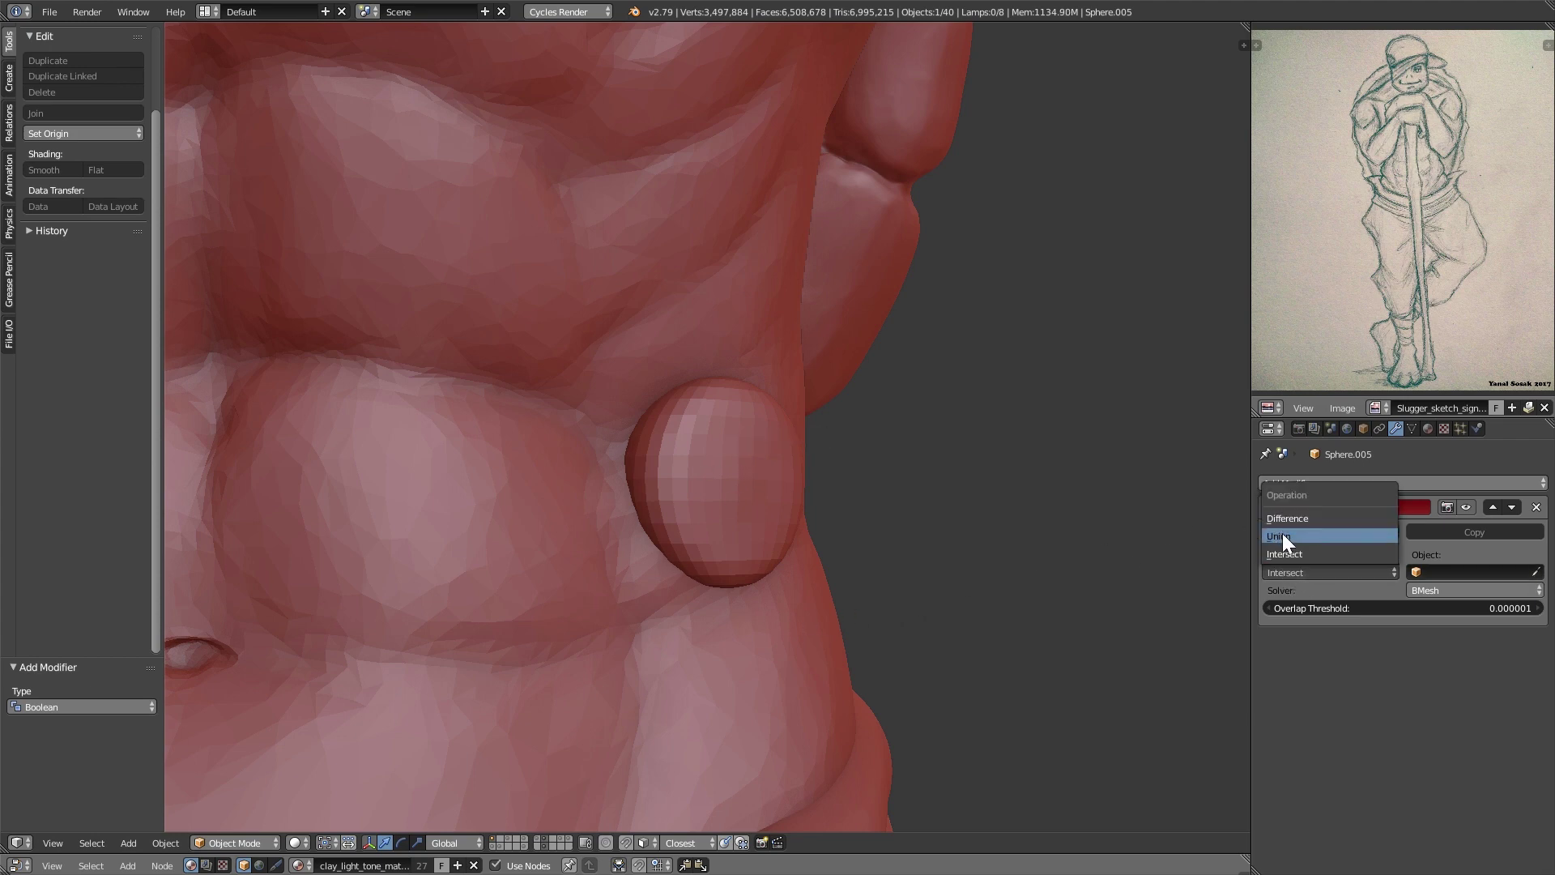
click(1282, 537)
click(1305, 531)
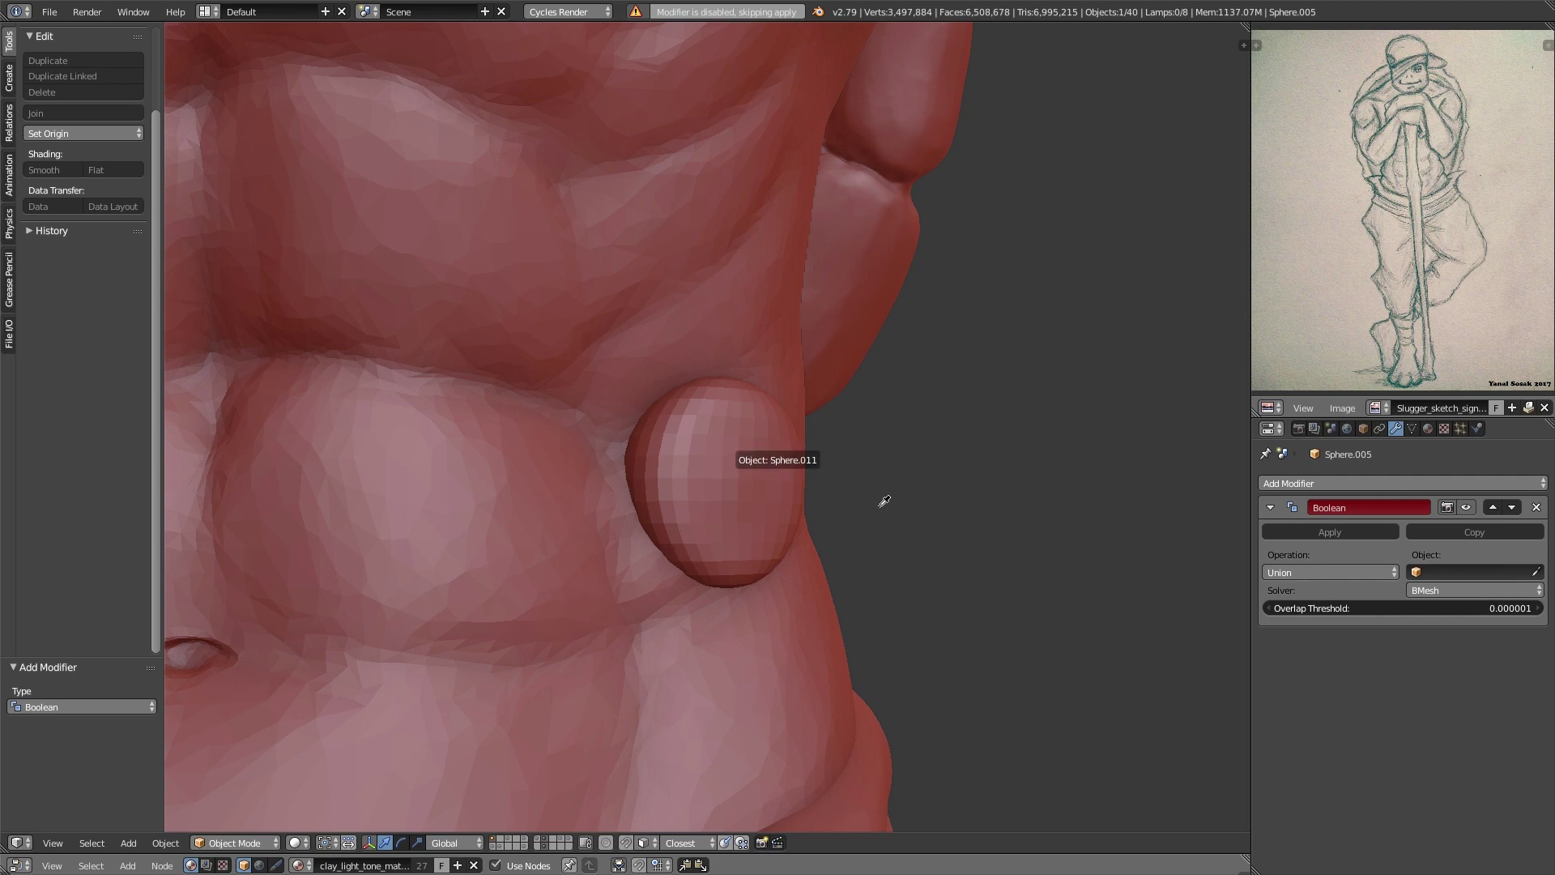
click(978, 482)
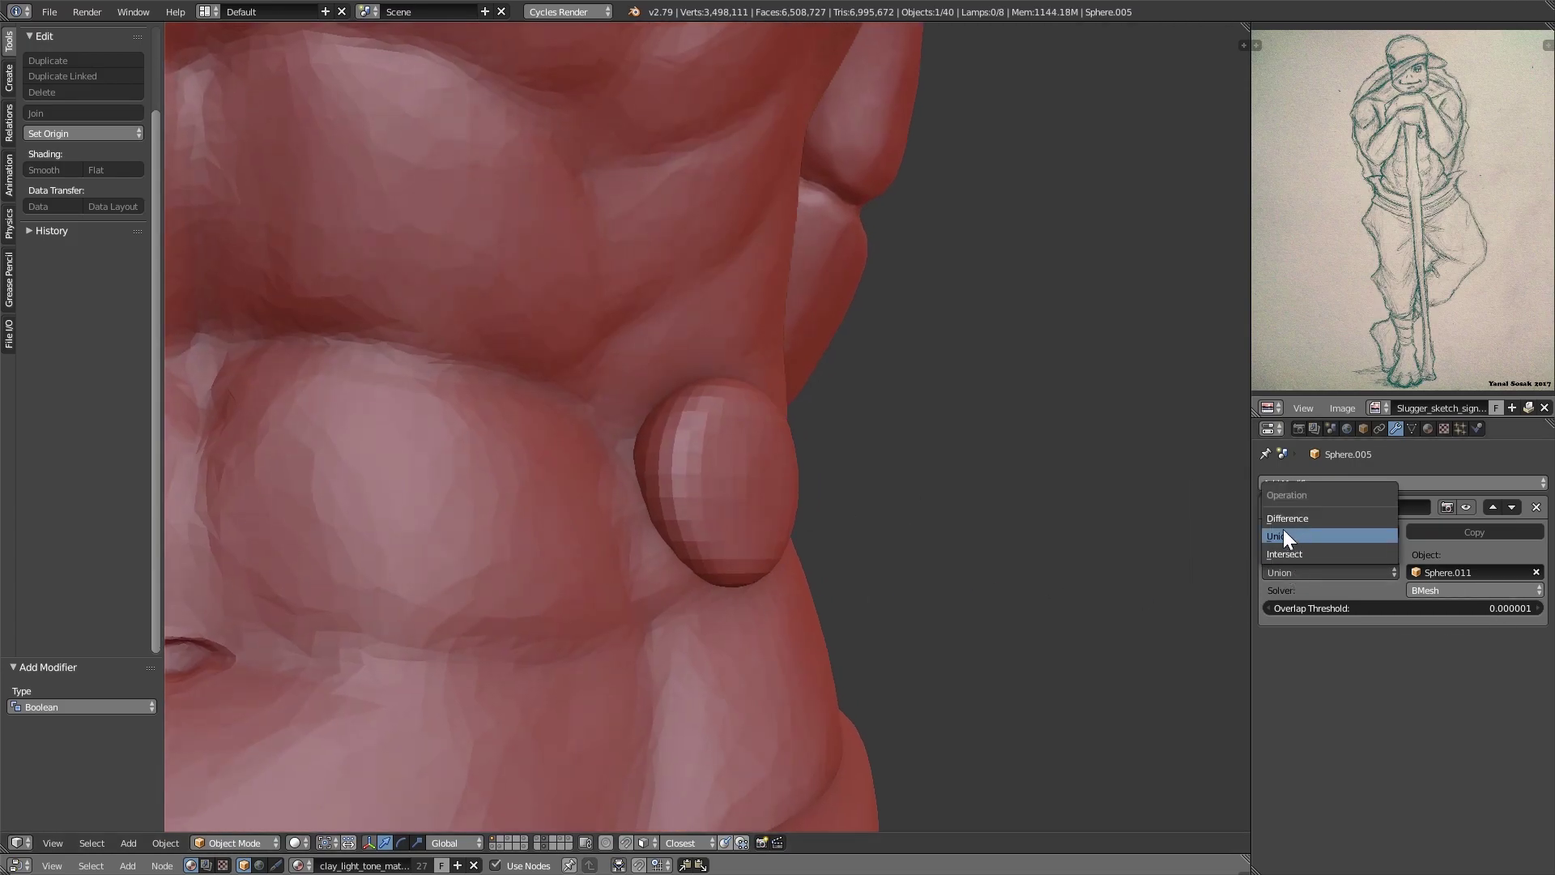
click(1283, 534)
Check the sphere's intersection with the torso in wireframe display and apply the Boolean modifier
key(z)
middle_drag(959, 621, 998, 529)
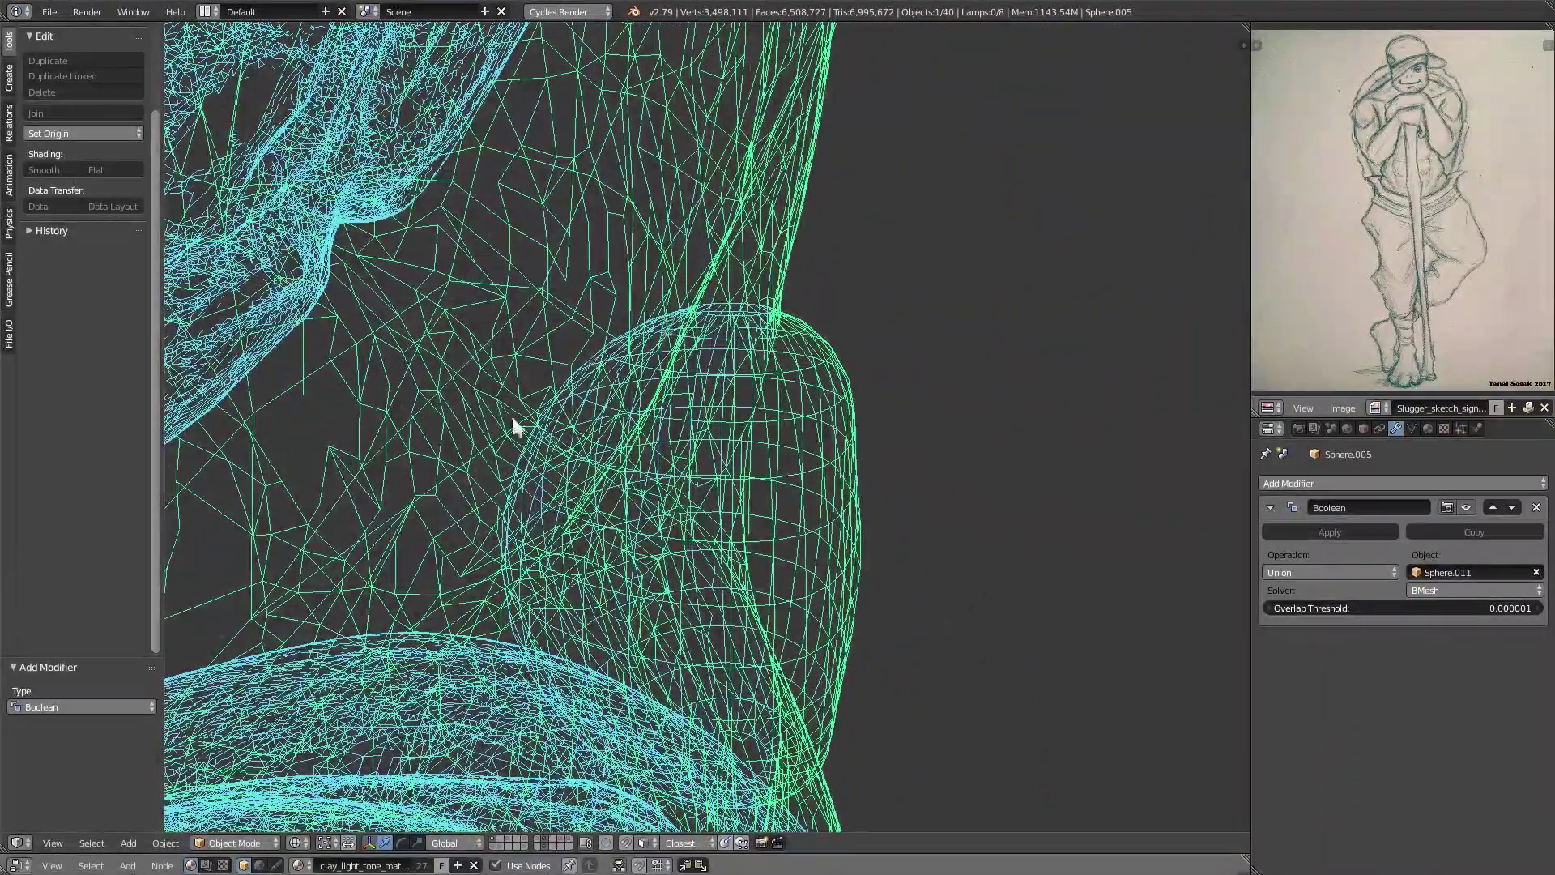
middle_drag(684, 339, 915, 452)
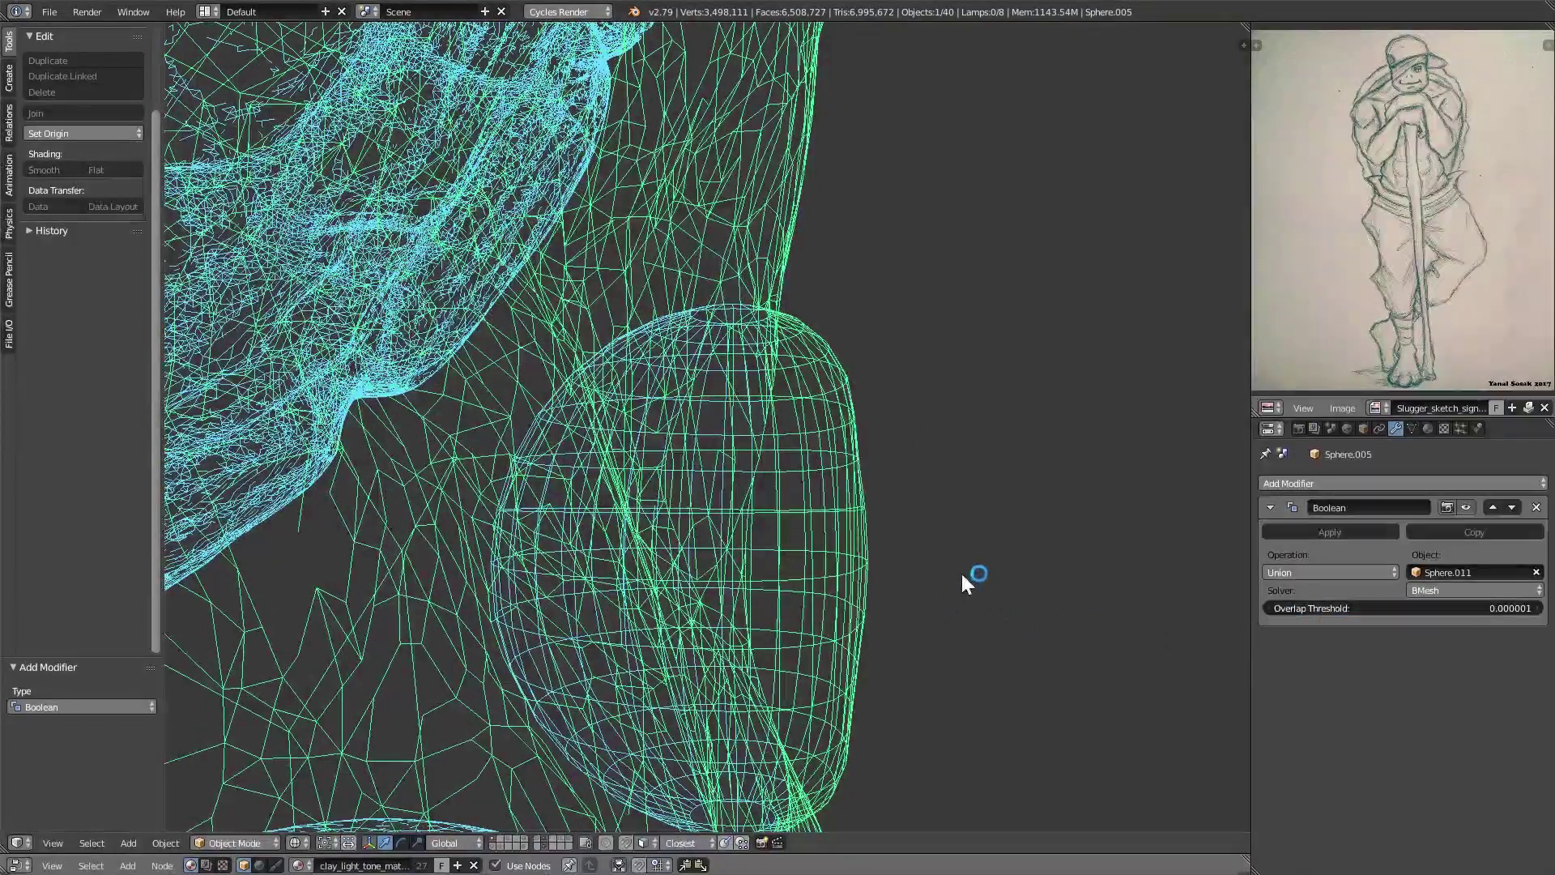
key(z)
ctrl+middle_drag(924, 557, 923, 608)
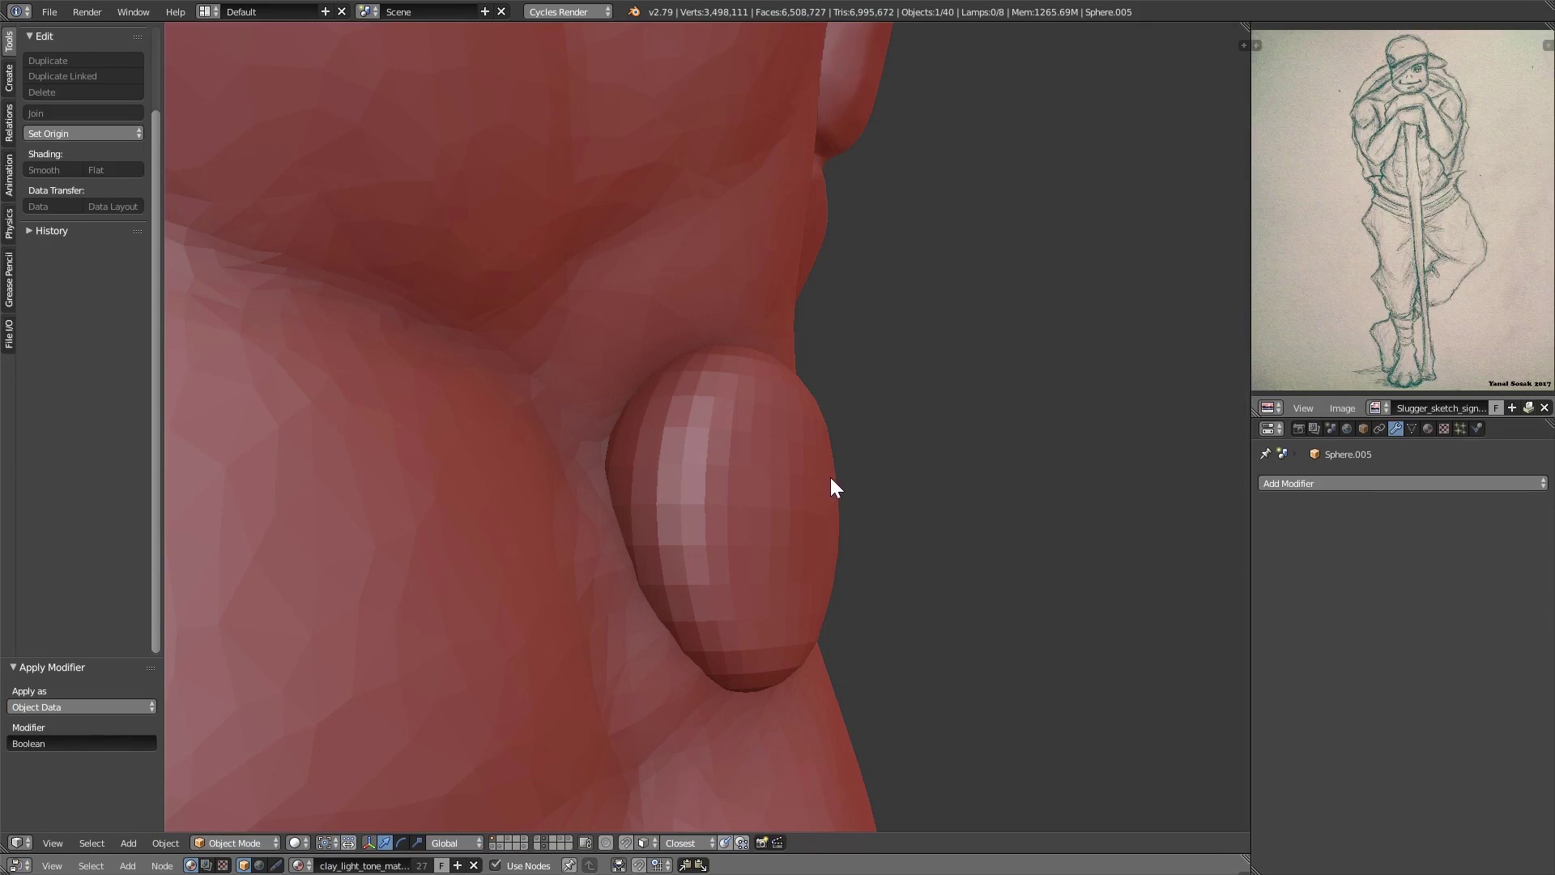
Try moving the separate sphere away from the torso along the X axis
key(g)
key(x)
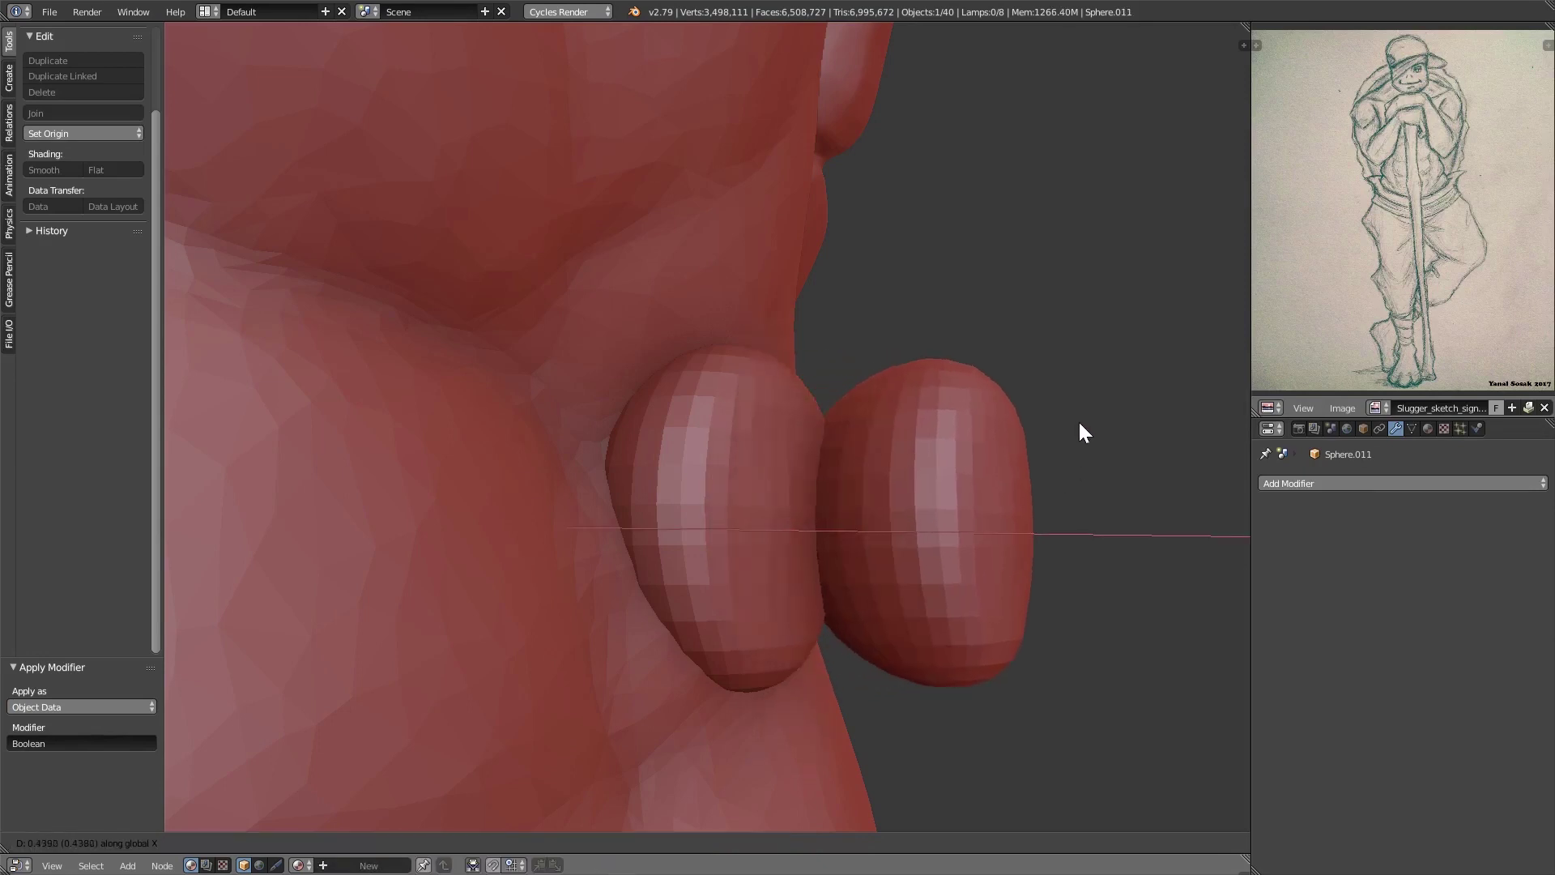
key(Escape)
Delete the separate sphere and switch the torso to Sculpt Mode
key(x)
click(979, 438)
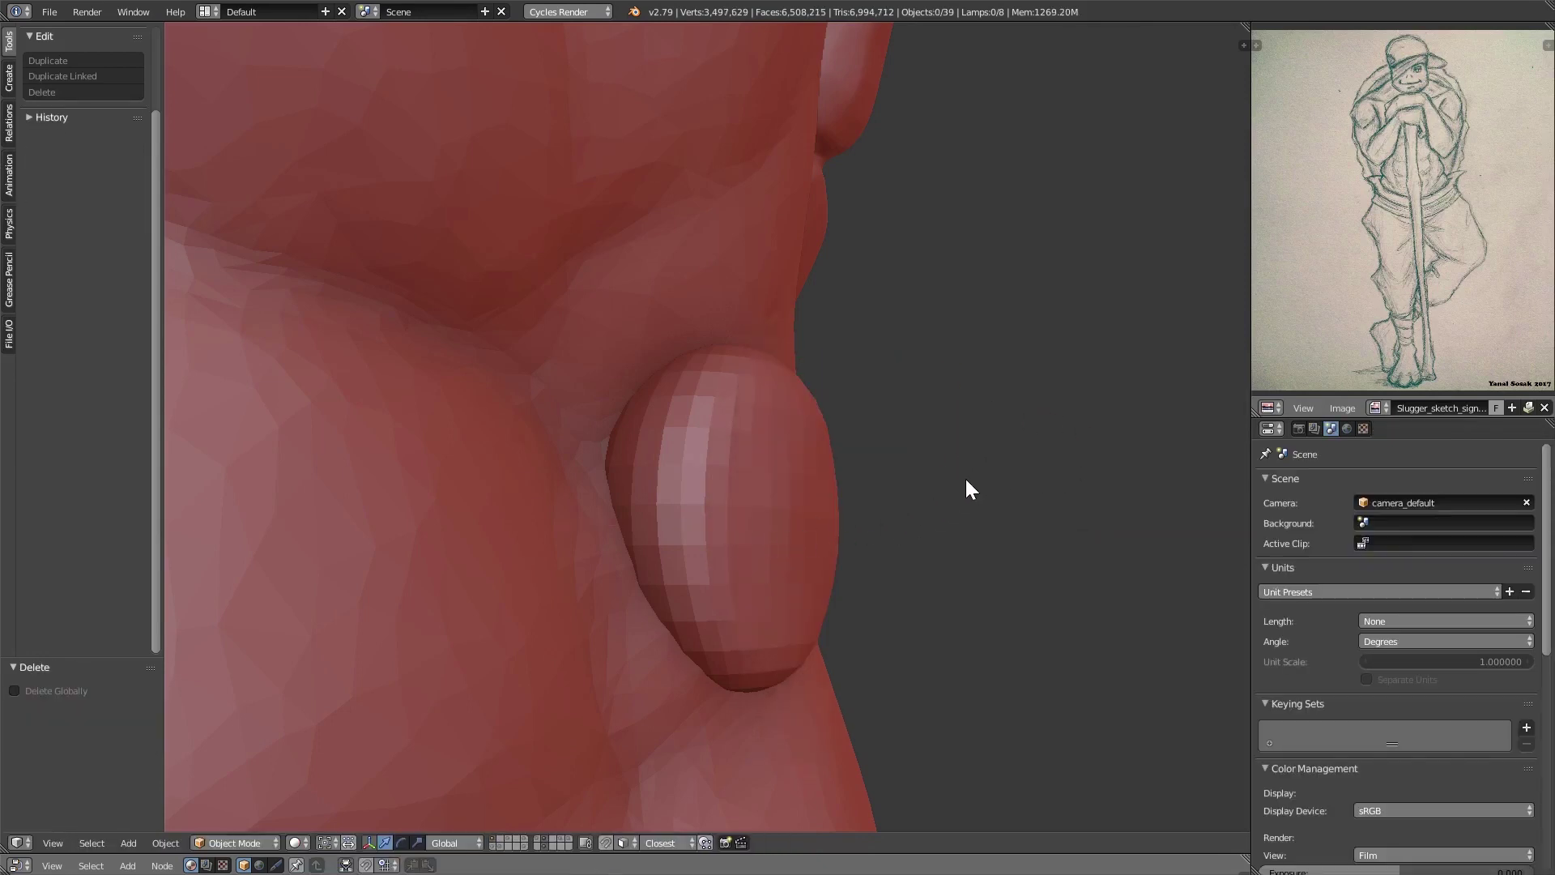
right_click(830, 479)
middle_drag(966, 478, 875, 478)
ctrl+middle_drag(875, 478, 940, 567)
key(ctrl+Tab)
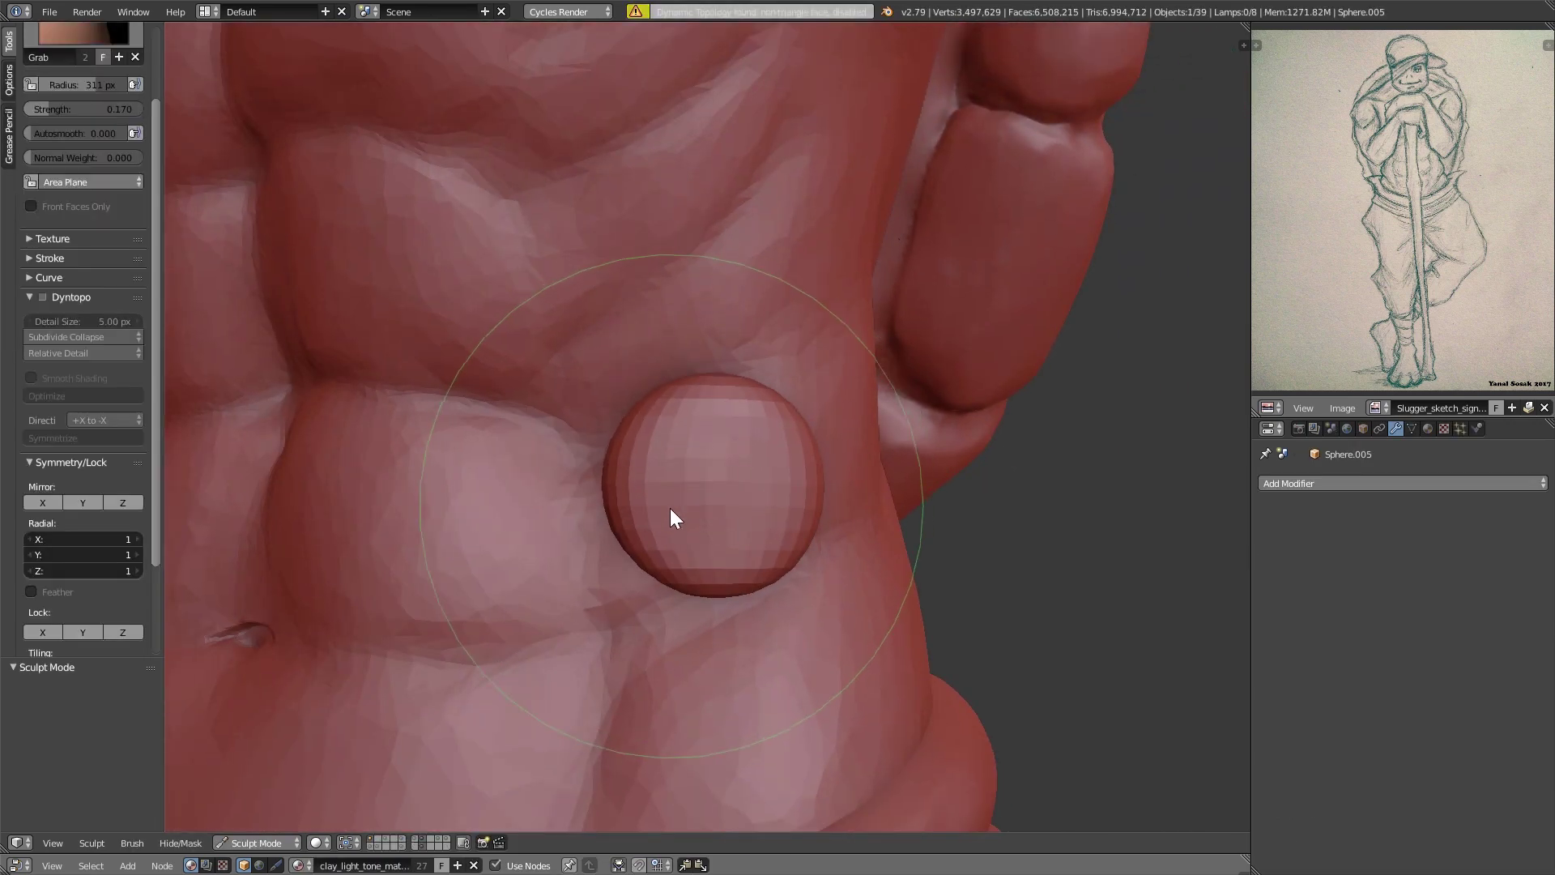
Smooth the seam along the inner and upper edge of the merged bulge at an 83 px brush radius
key(f)
click(486, 527)
scroll(146, 474, up, 5)
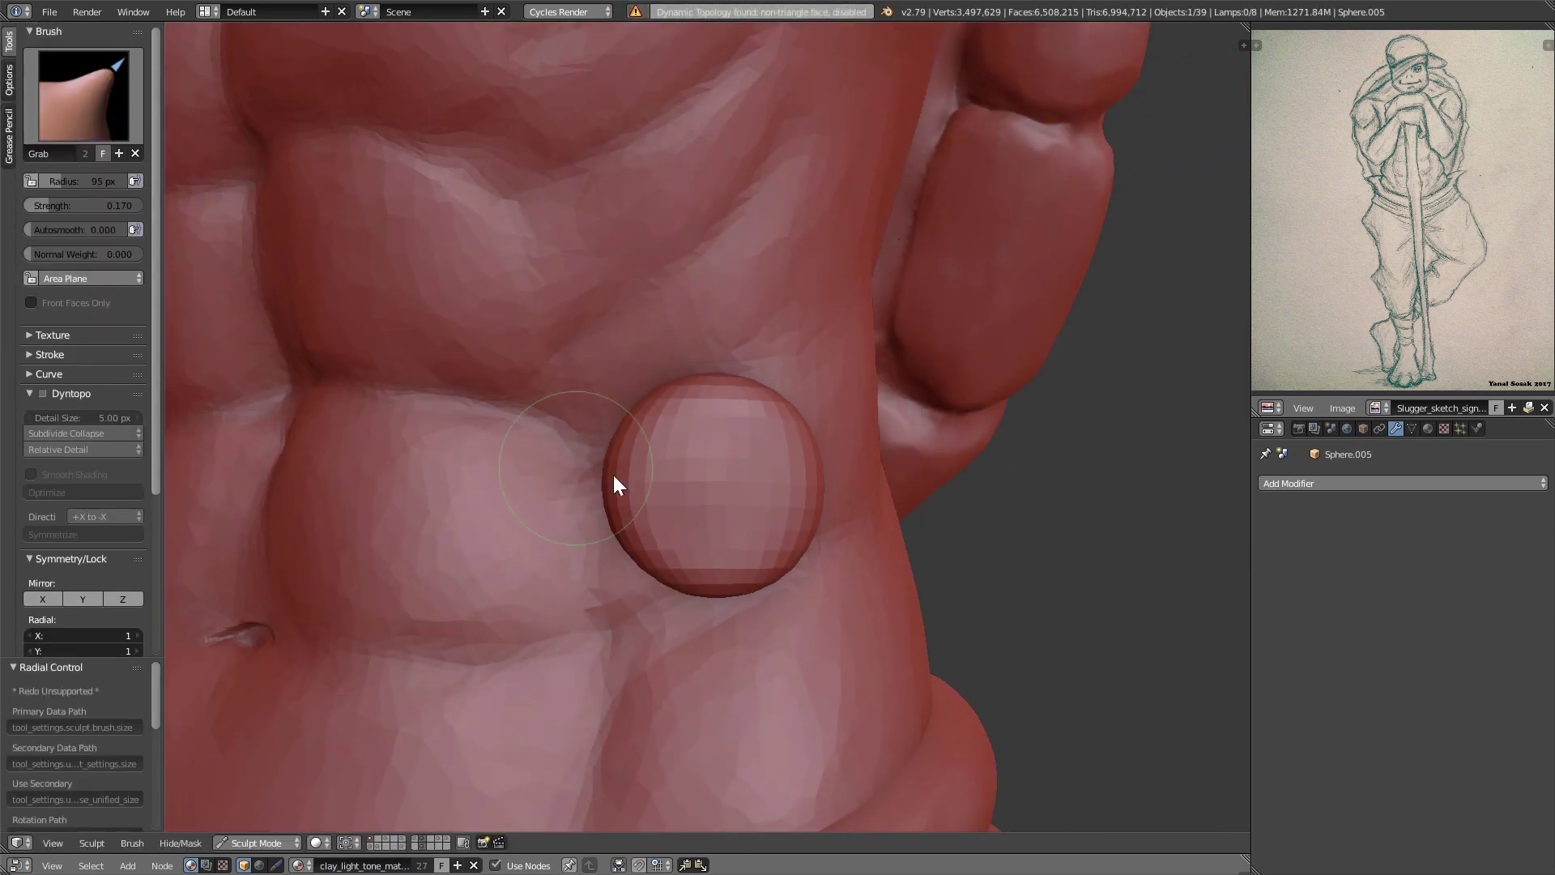
middle_drag(614, 475, 692, 459)
key(f)
click(692, 458)
drag(628, 453, 587, 422)
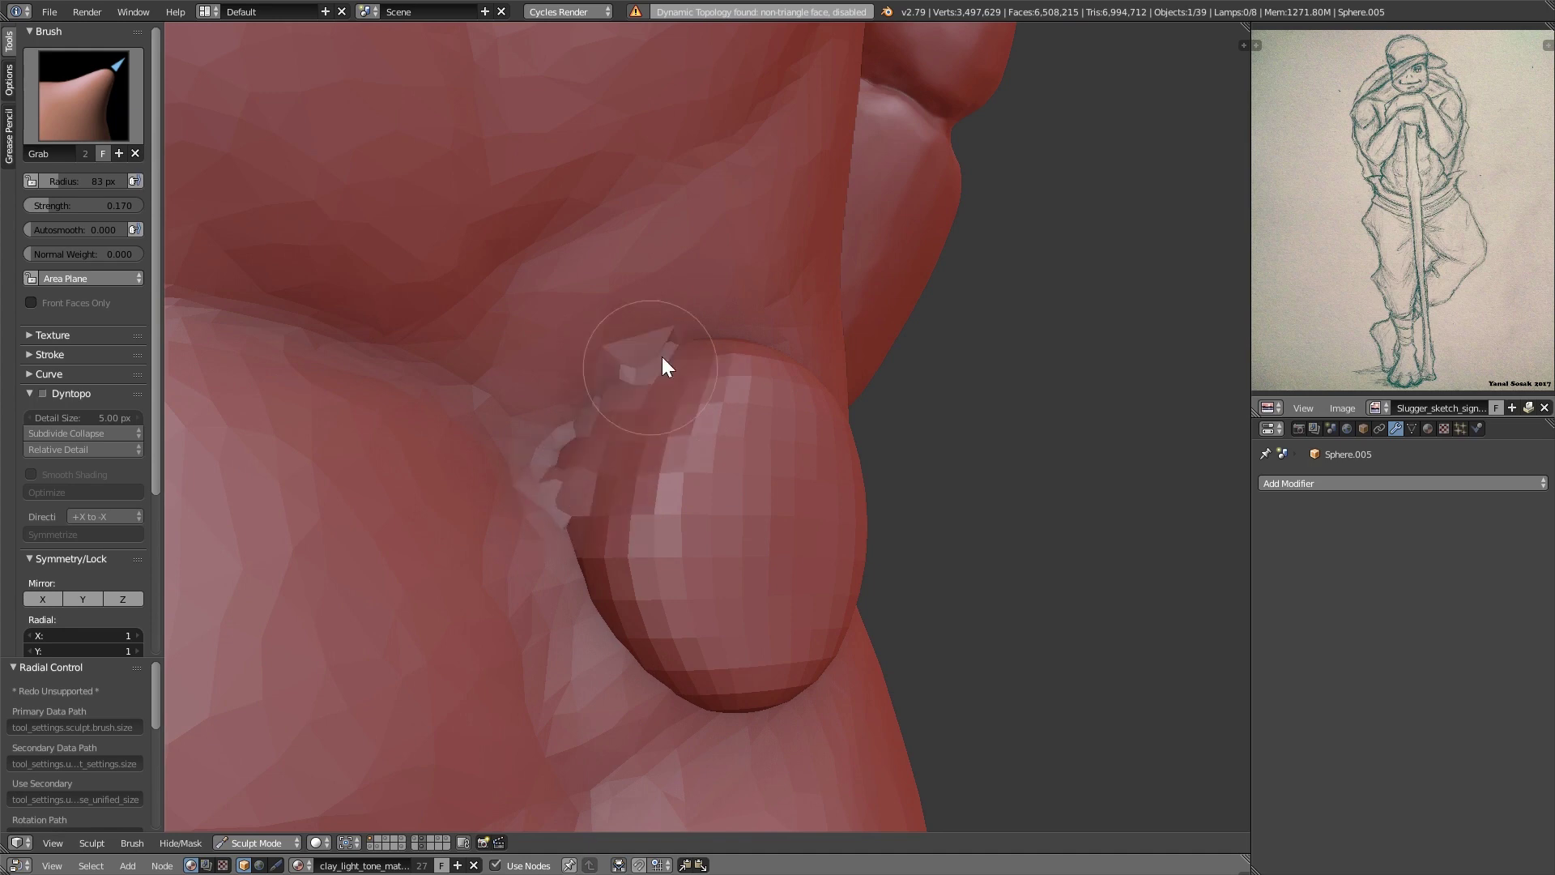
drag(673, 365, 623, 353)
Smooth the body and lower edge of the bulge into the abdomen at a 133 px brush radius
key(f)
mouse_move(697, 477)
mouse_down()
mouse_move(648, 502)
mouse_move(648, 547)
mouse_move(692, 591)
mouse_up()
click(707, 540)
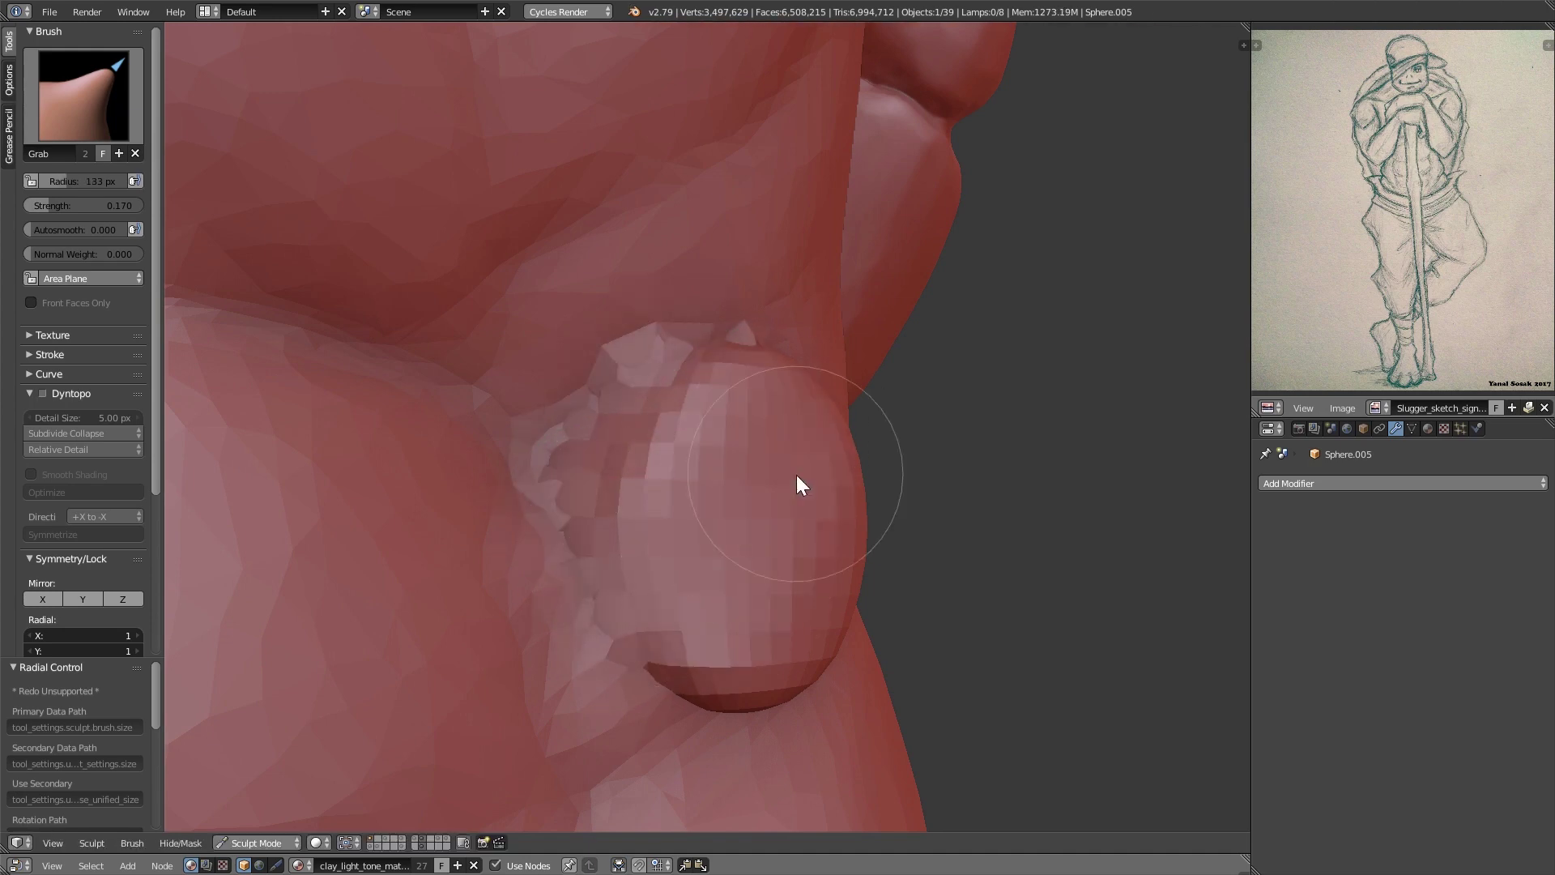
mouse_move(795, 475)
ctrl+middle_down()
mouse_move(790, 549)
mouse_move(680, 486)
ctrl+middle_up()
drag(767, 402, 729, 429)
drag(800, 517, 755, 566)
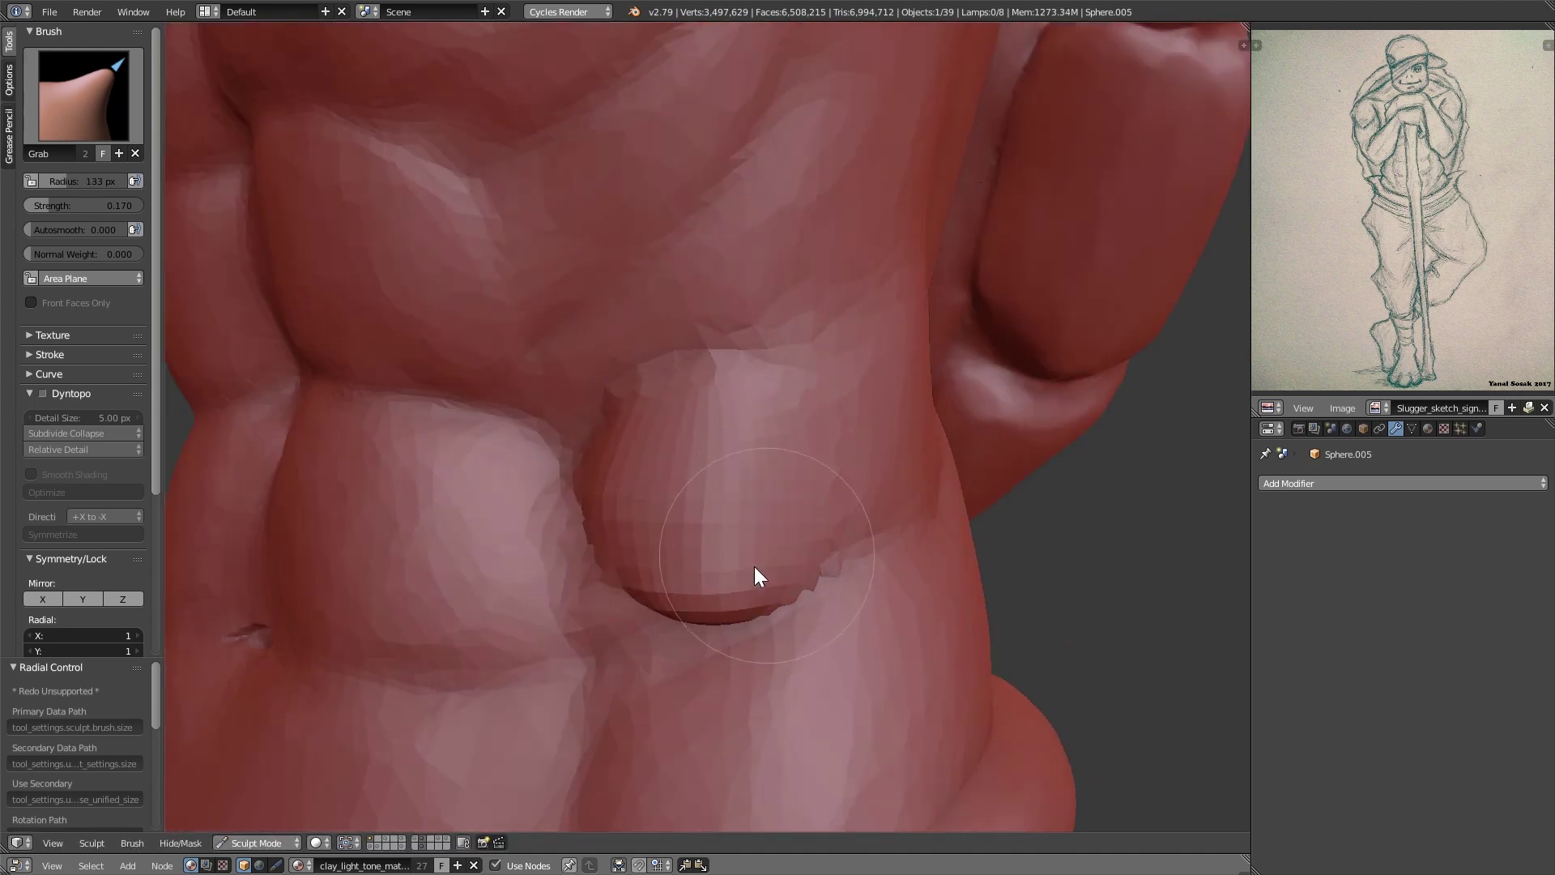
mouse_move(759, 499)
shift+mouse_down()
mouse_move(695, 522)
mouse_move(674, 574)
shift+mouse_up()
Smooth the remaining crease between the bulge and the abdominal muscle at a 106 px brush radius
key(f)
click(708, 539)
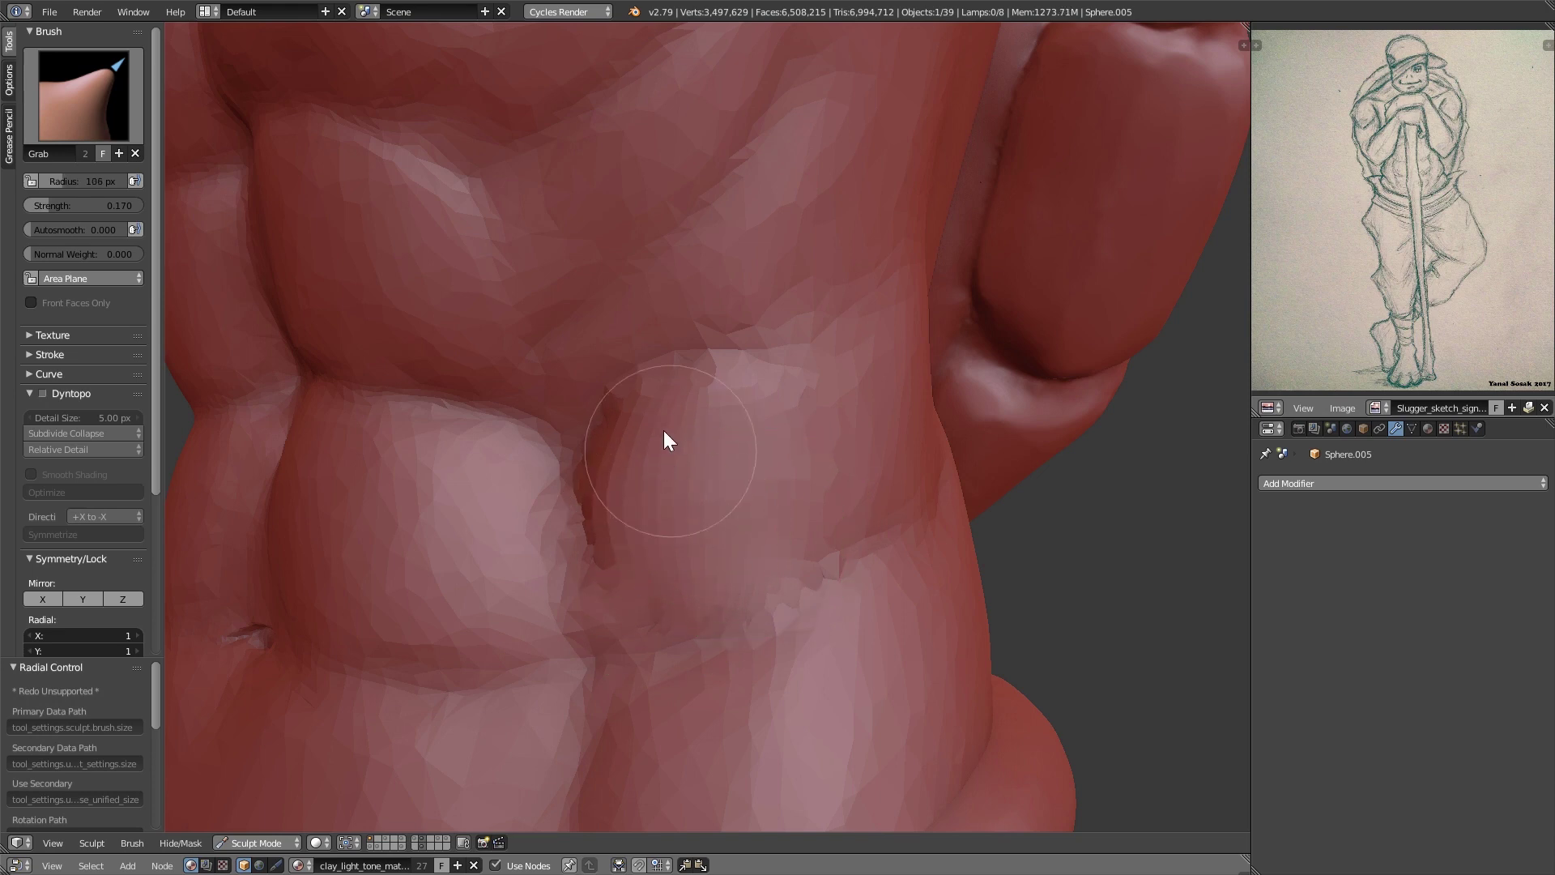
mouse_move(665, 437)
mouse_down()
mouse_move(746, 399)
mouse_move(653, 448)
mouse_move(712, 438)
mouse_up()
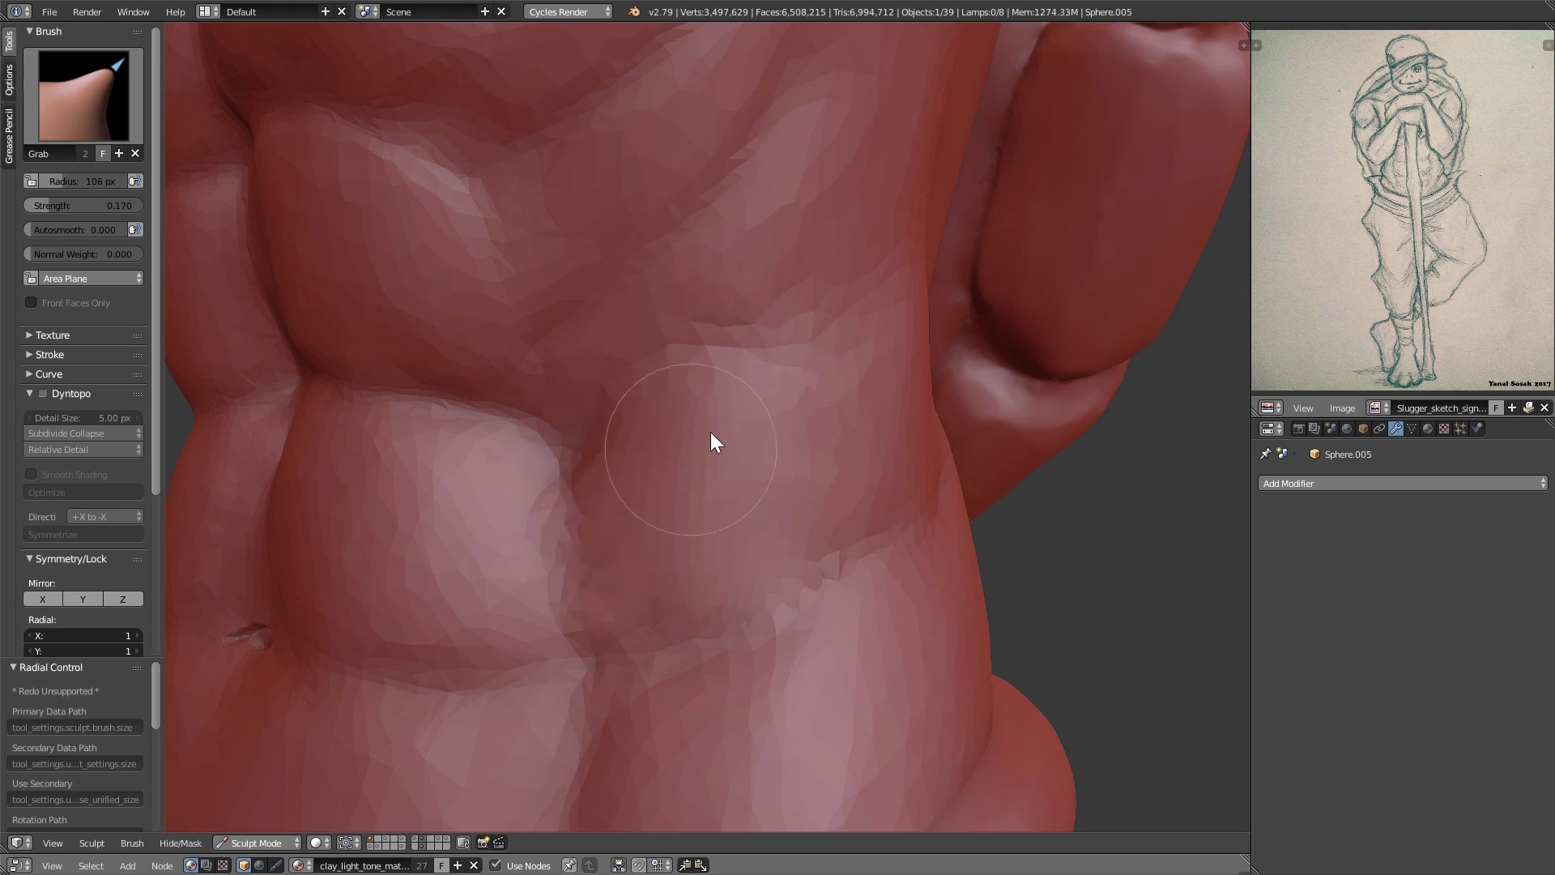
mouse_move(865, 414)
ctrl+middle_down()
mouse_move(833, 475)
mouse_move(979, 458)
mouse_move(785, 473)
ctrl+middle_up()
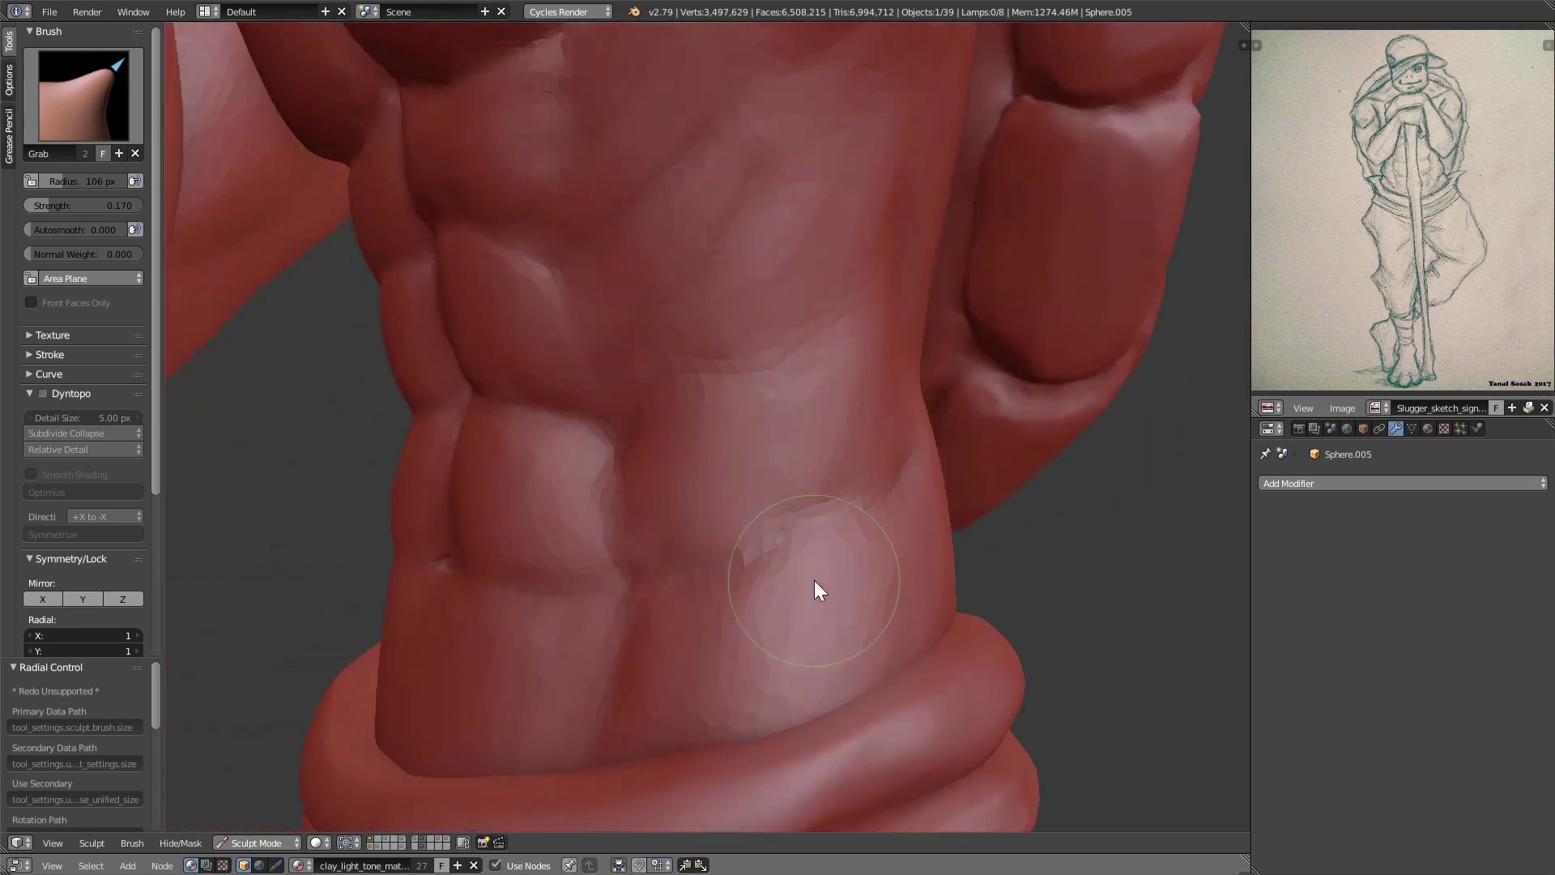